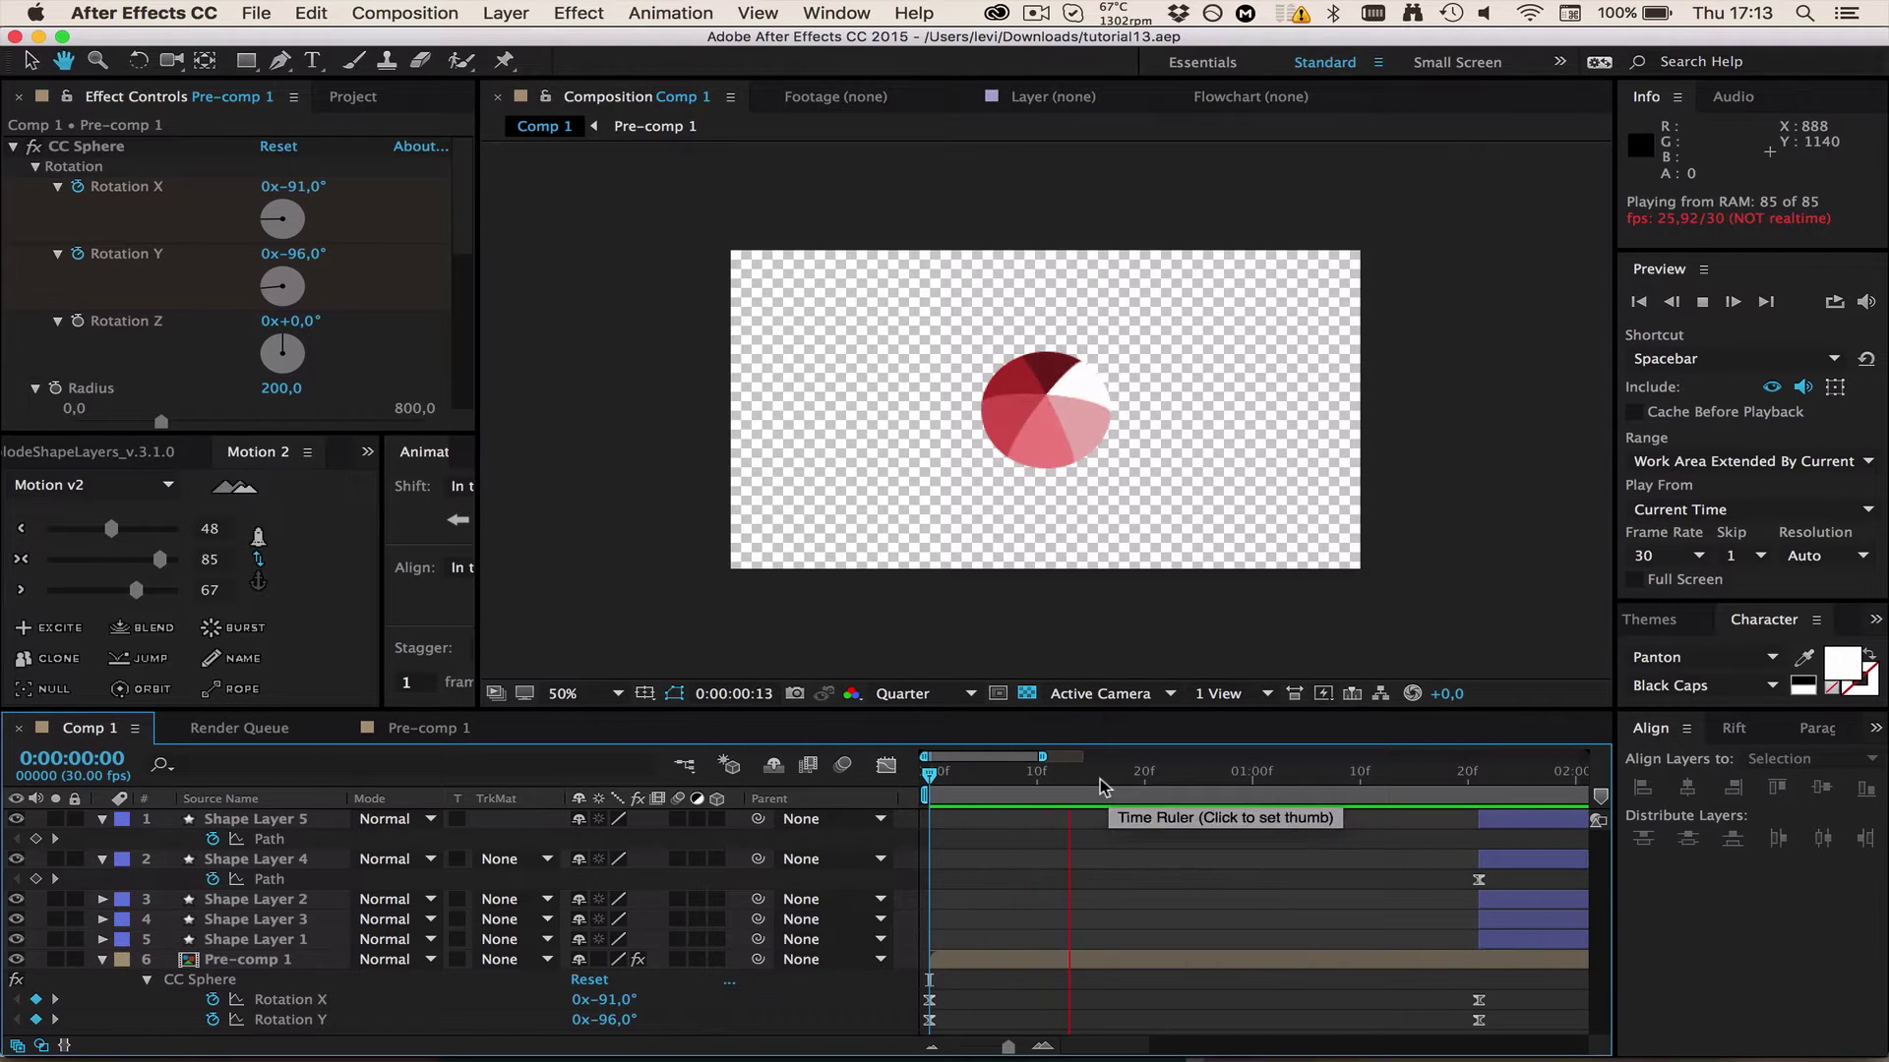
- Scrub through the existing sphere flip animation and inspect its five shape layers
{"action": "left_click_drag", "start_coordinate": [1024, 784], "coordinate": [845, 784]}
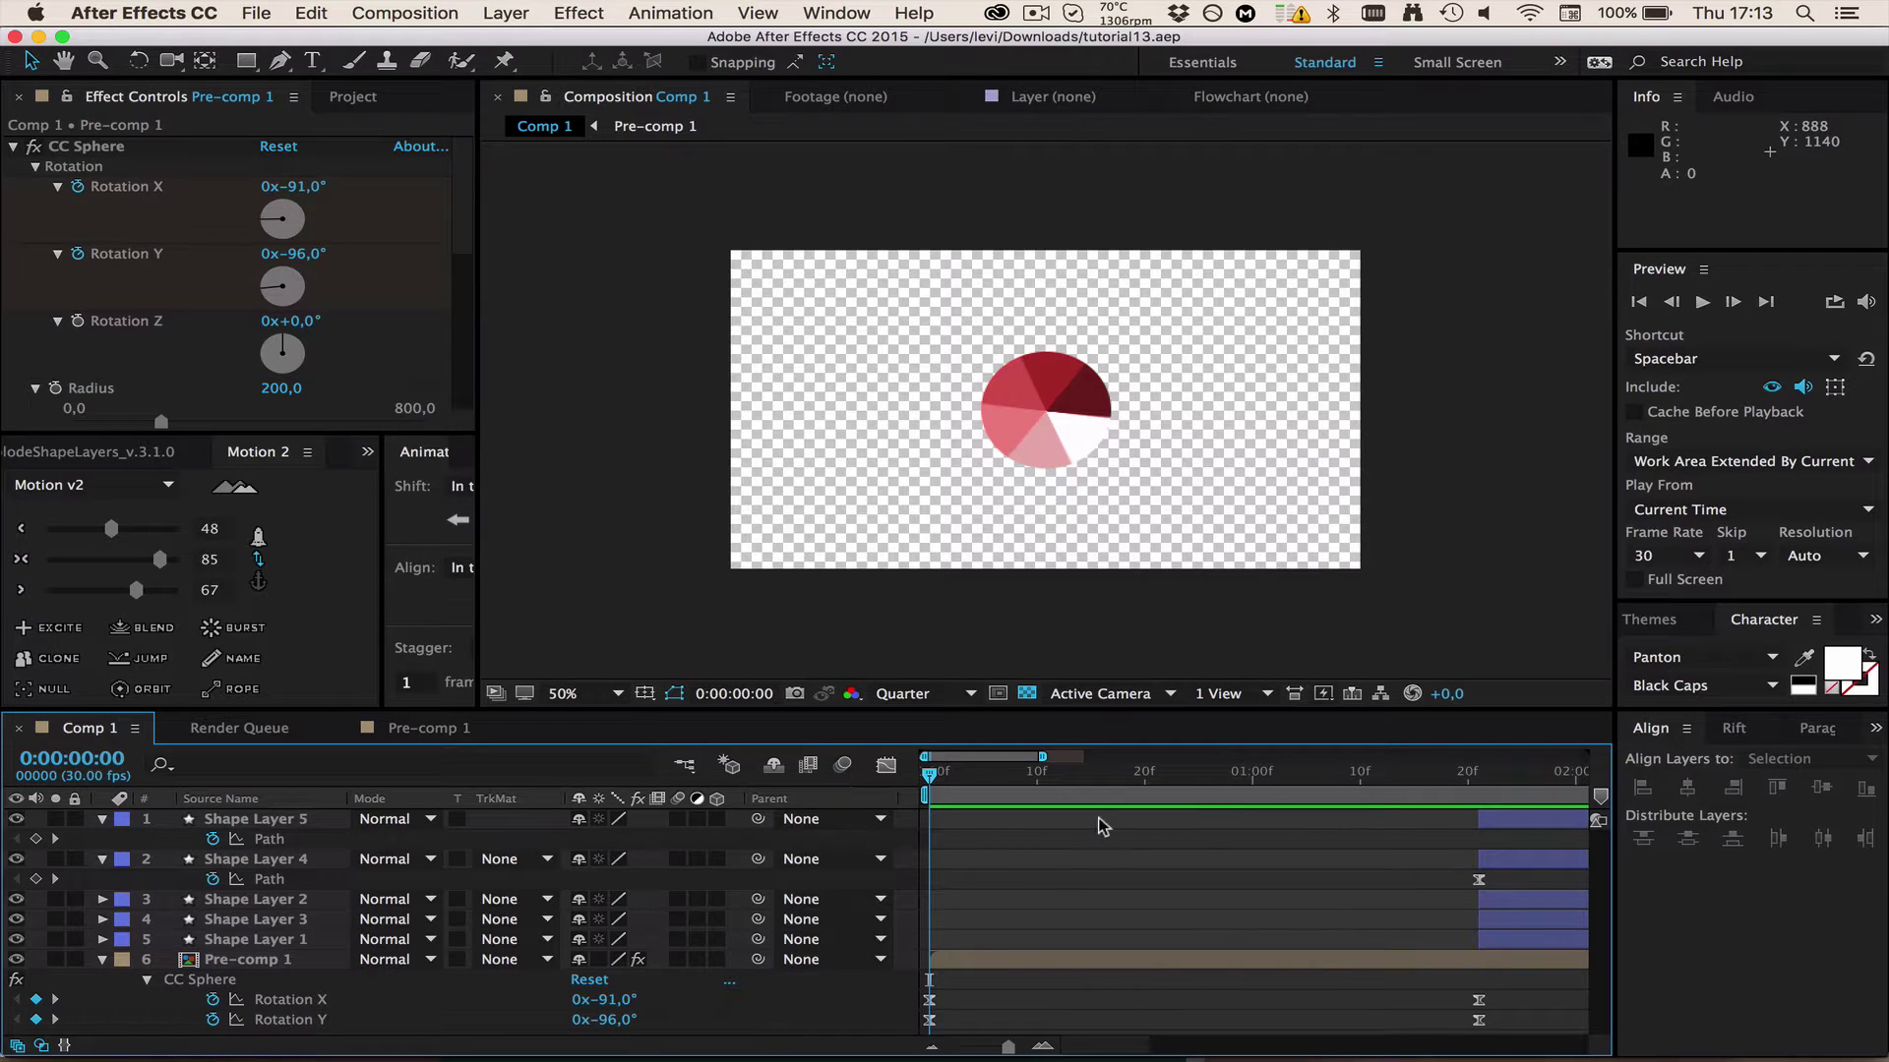
{"action": "mouse_move", "coordinate": [1183, 784]}
{"action": "left_mouse_down"}
{"action": "mouse_move", "coordinate": [1247, 784]}
{"action": "mouse_move", "coordinate": [1050, 787]}
{"action": "mouse_move", "coordinate": [1210, 784]}
{"action": "left_mouse_up"}
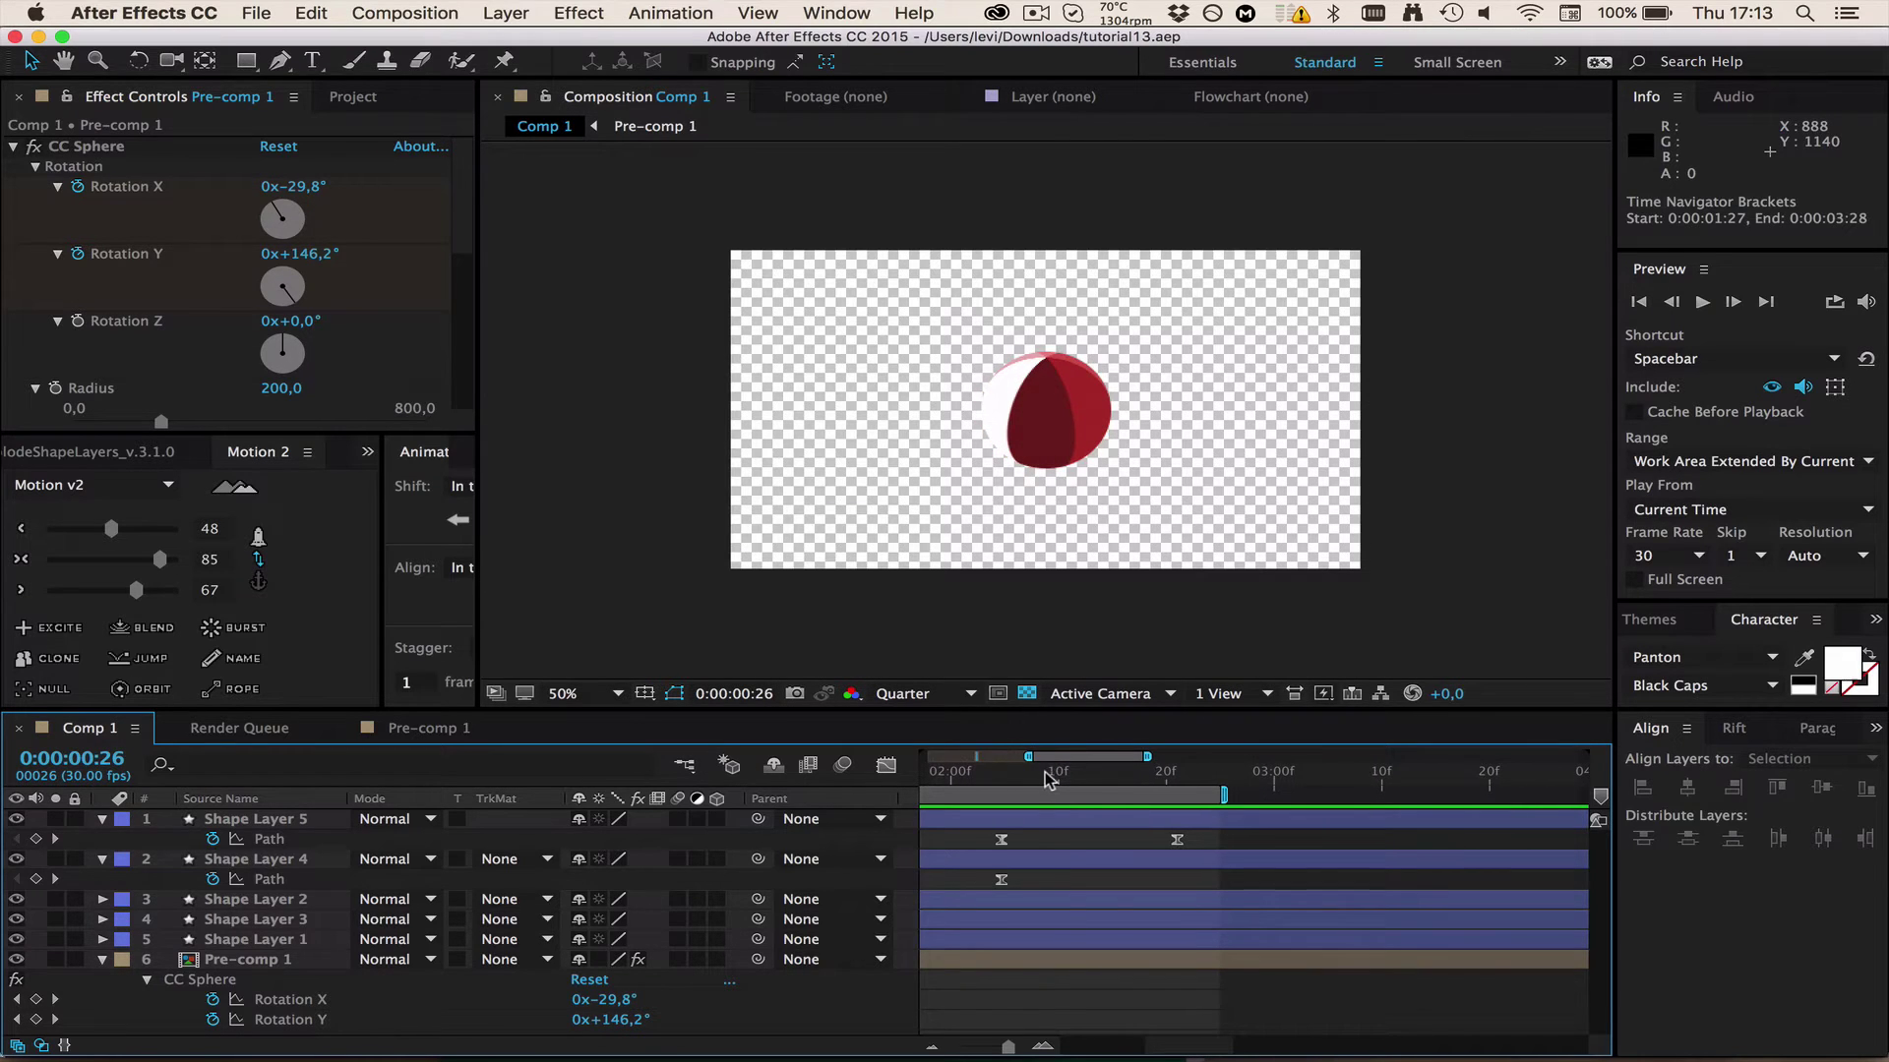
{"action": "mouse_move", "coordinate": [1050, 777]}
{"action": "left_mouse_down"}
{"action": "mouse_move", "coordinate": [966, 779]}
{"action": "mouse_move", "coordinate": [1048, 779]}
{"action": "left_mouse_up"}
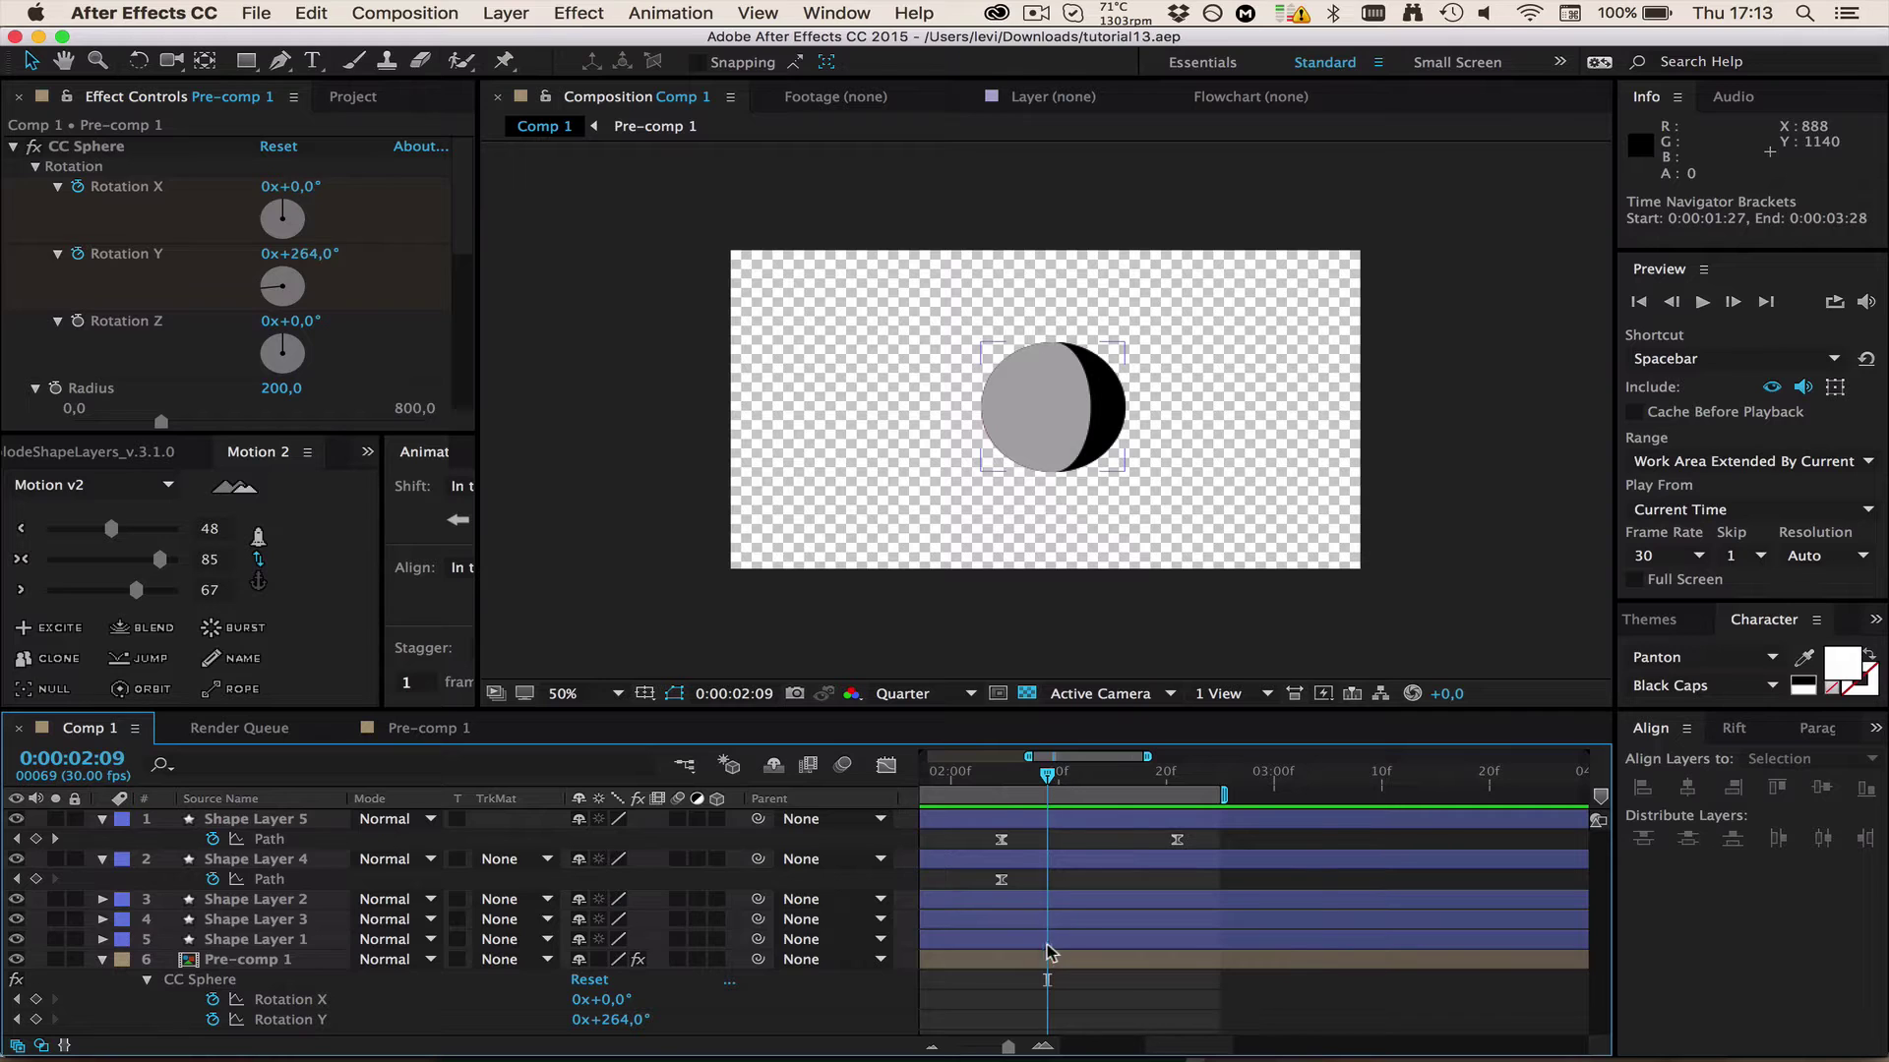
{"action": "left_click", "coordinate": [1051, 942]}
{"action": "left_click", "coordinate": [1056, 819], "text": "shift"}
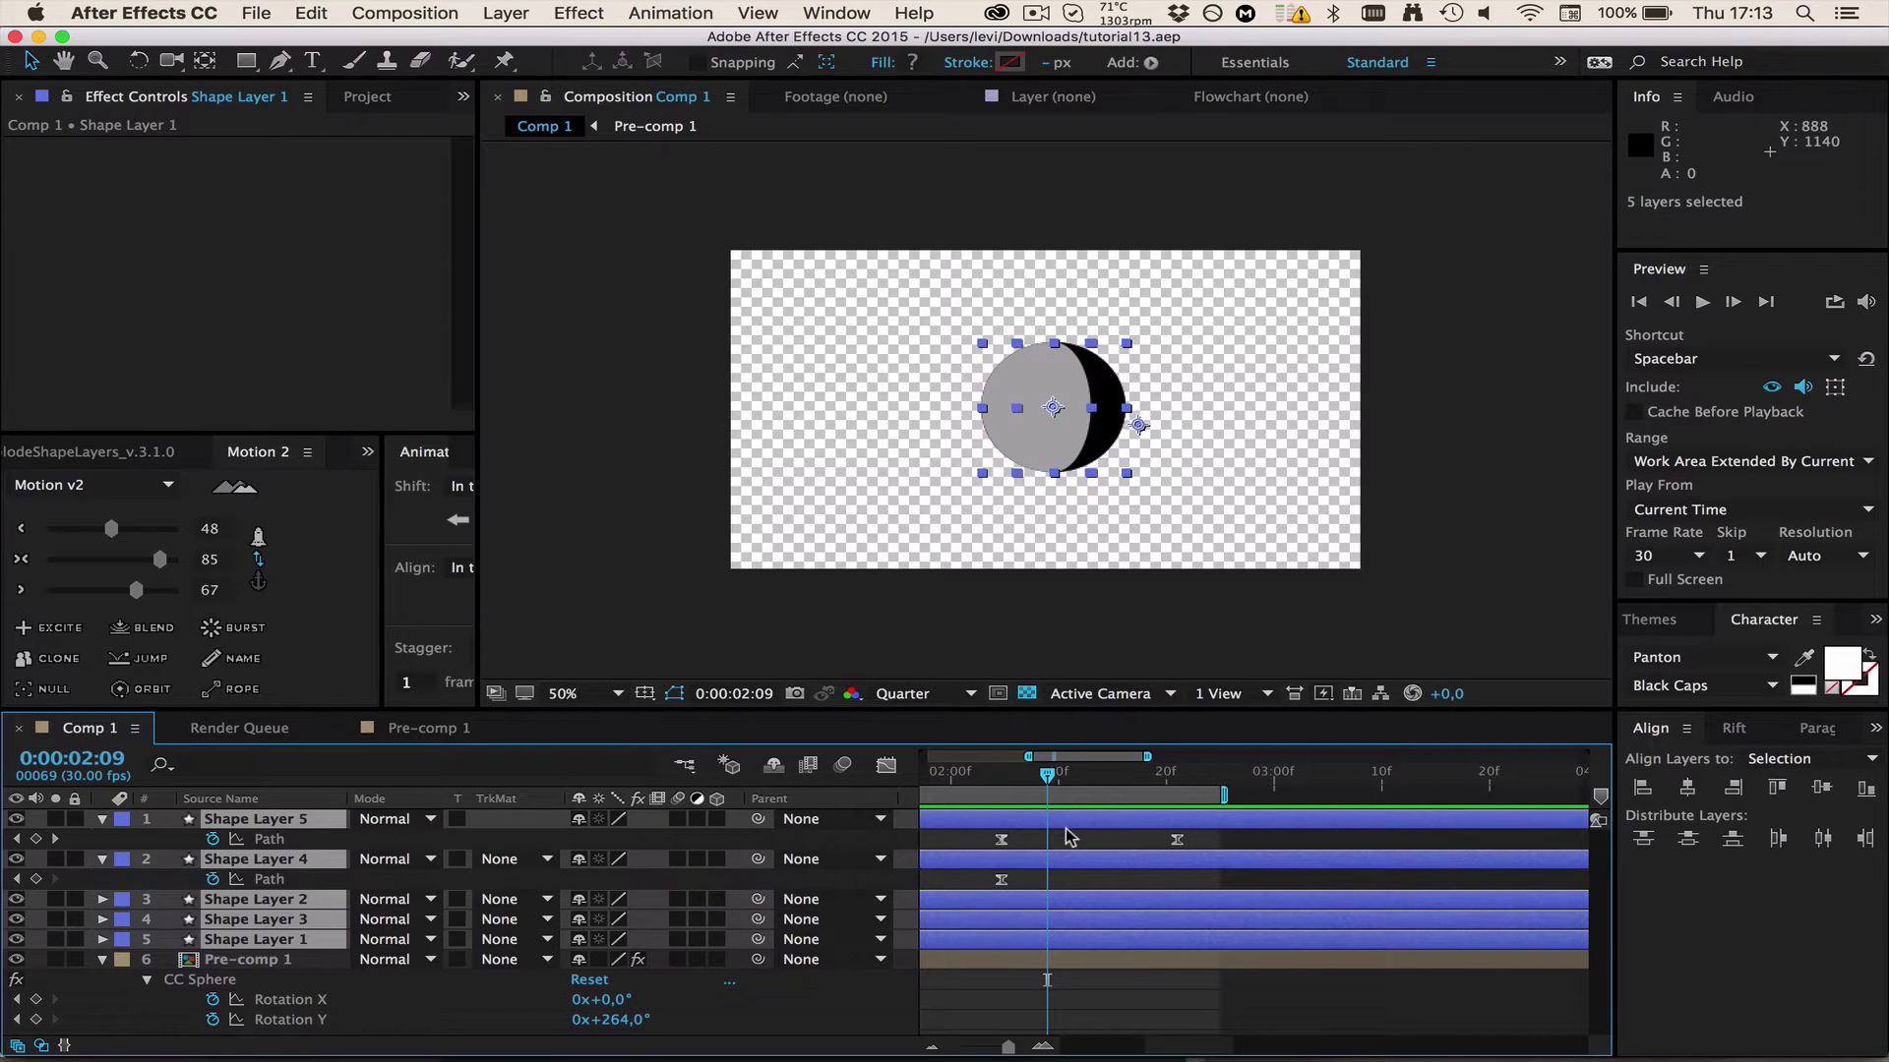
{"action": "left_click", "coordinate": [1070, 836]}
{"action": "mouse_move", "coordinate": [1046, 780]}
{"action": "left_mouse_down"}
{"action": "mouse_move", "coordinate": [982, 780]}
{"action": "mouse_move", "coordinate": [1176, 780]}
{"action": "left_mouse_up"}
{"action": "left_click", "coordinate": [1087, 855]}
- Inspect the Pre-comp 1 layer, toggling its visibility off and back on
{"action": "scroll", "coordinate": [1087, 853], "scroll_direction": "left", "scroll_amount": 6}
{"action": "left_click", "coordinate": [1140, 963]}
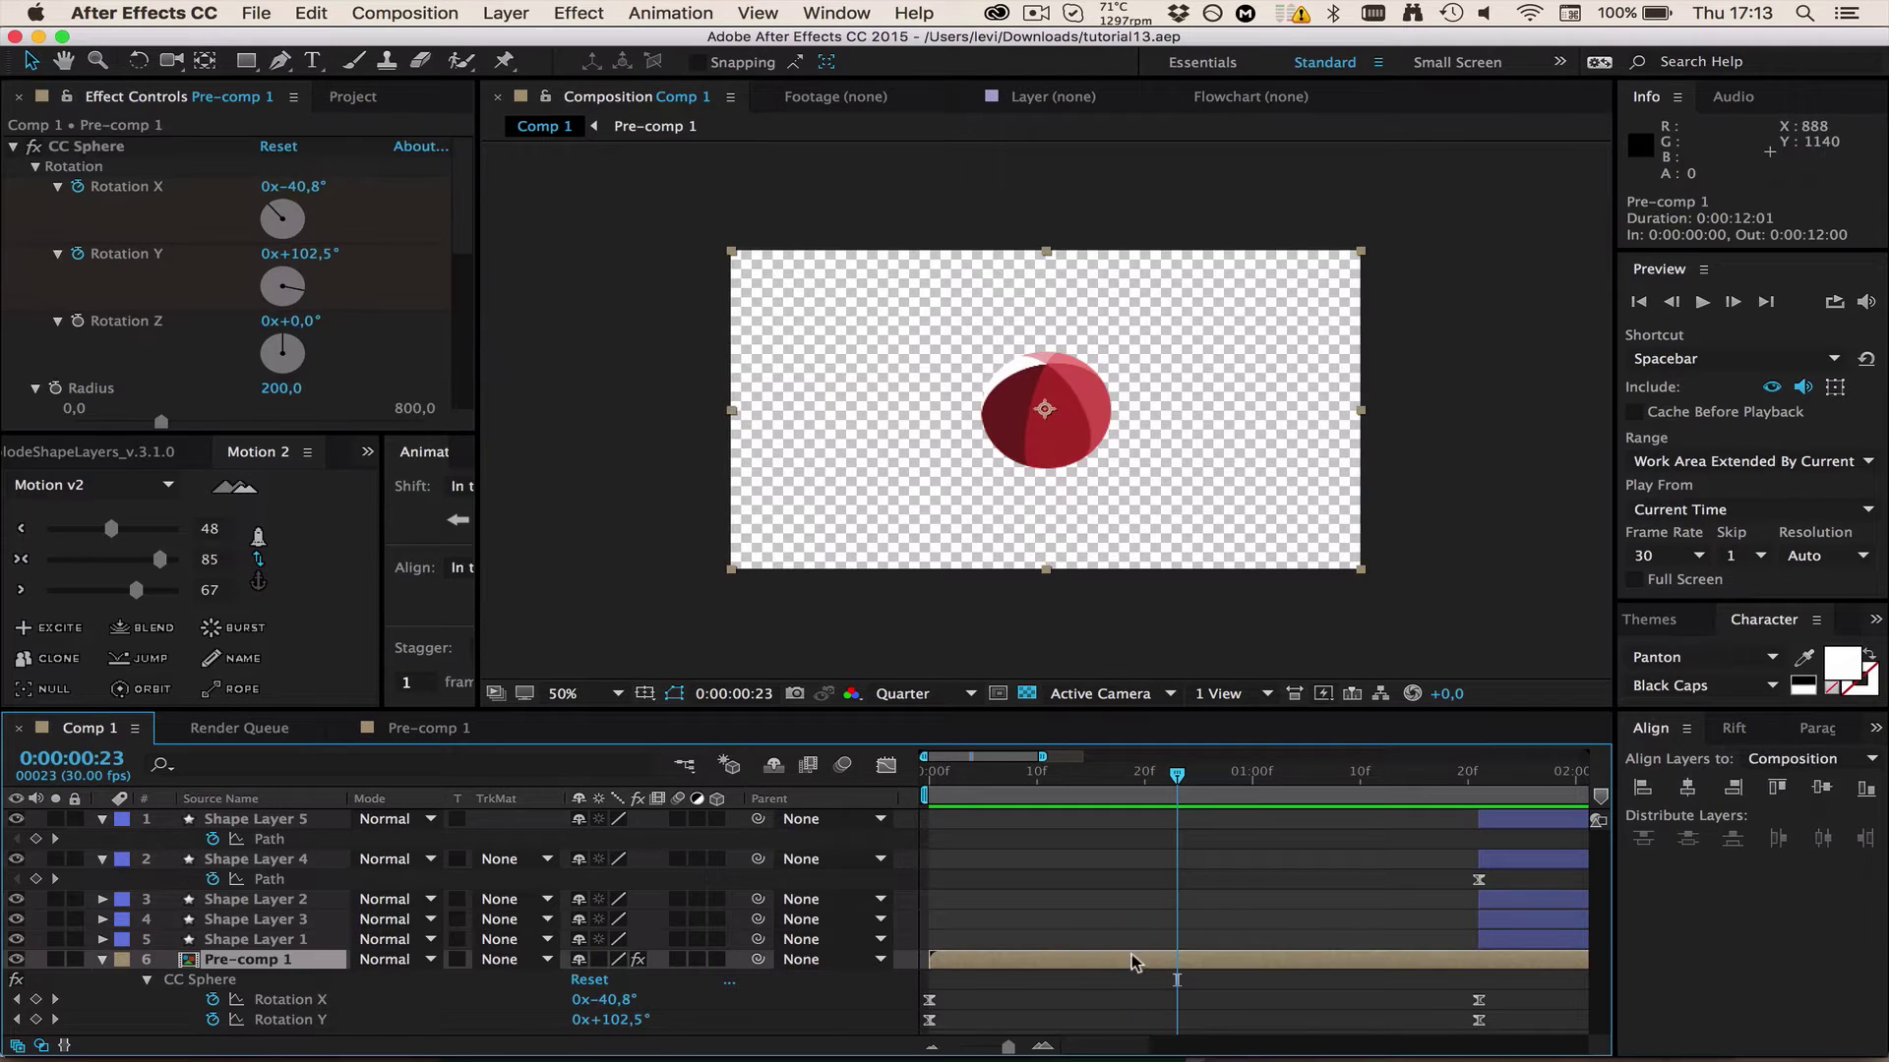
{"action": "left_click", "coordinate": [1137, 930]}
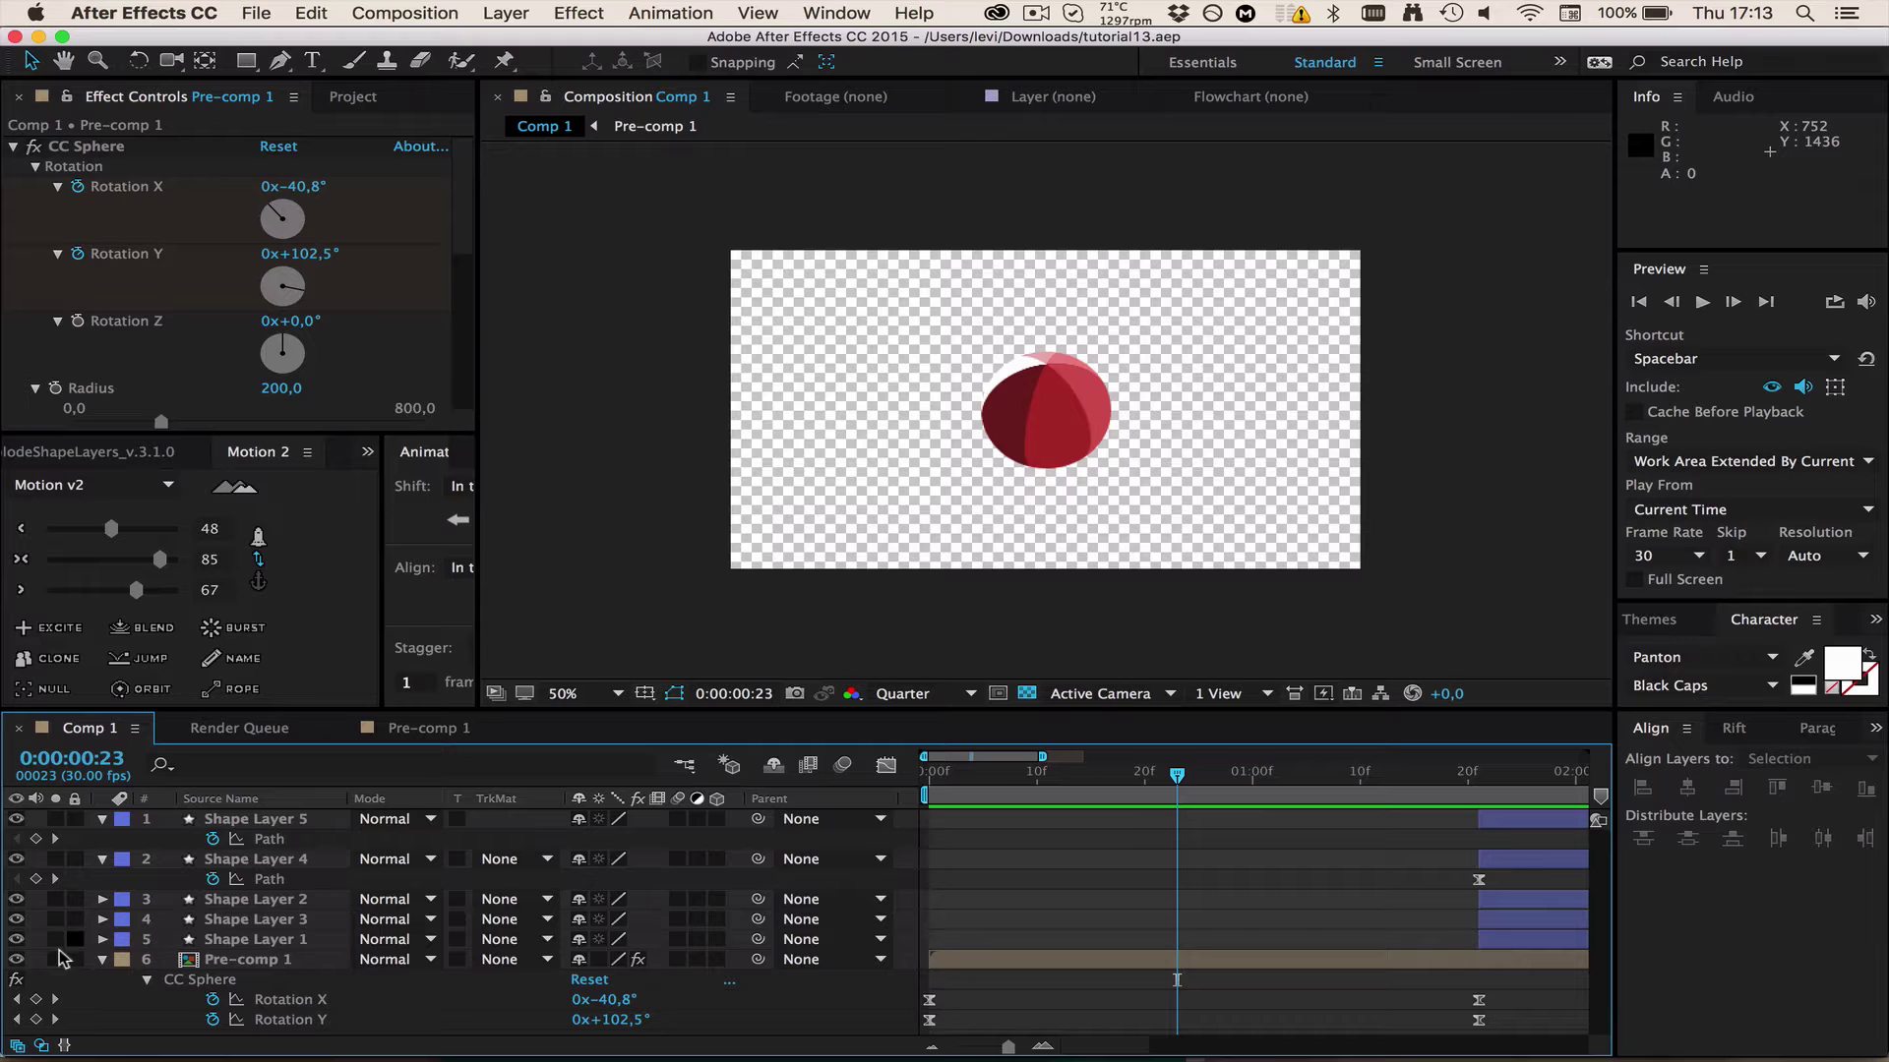
{"action": "left_click", "coordinate": [16, 960]}
{"action": "left_click", "coordinate": [15, 960]}
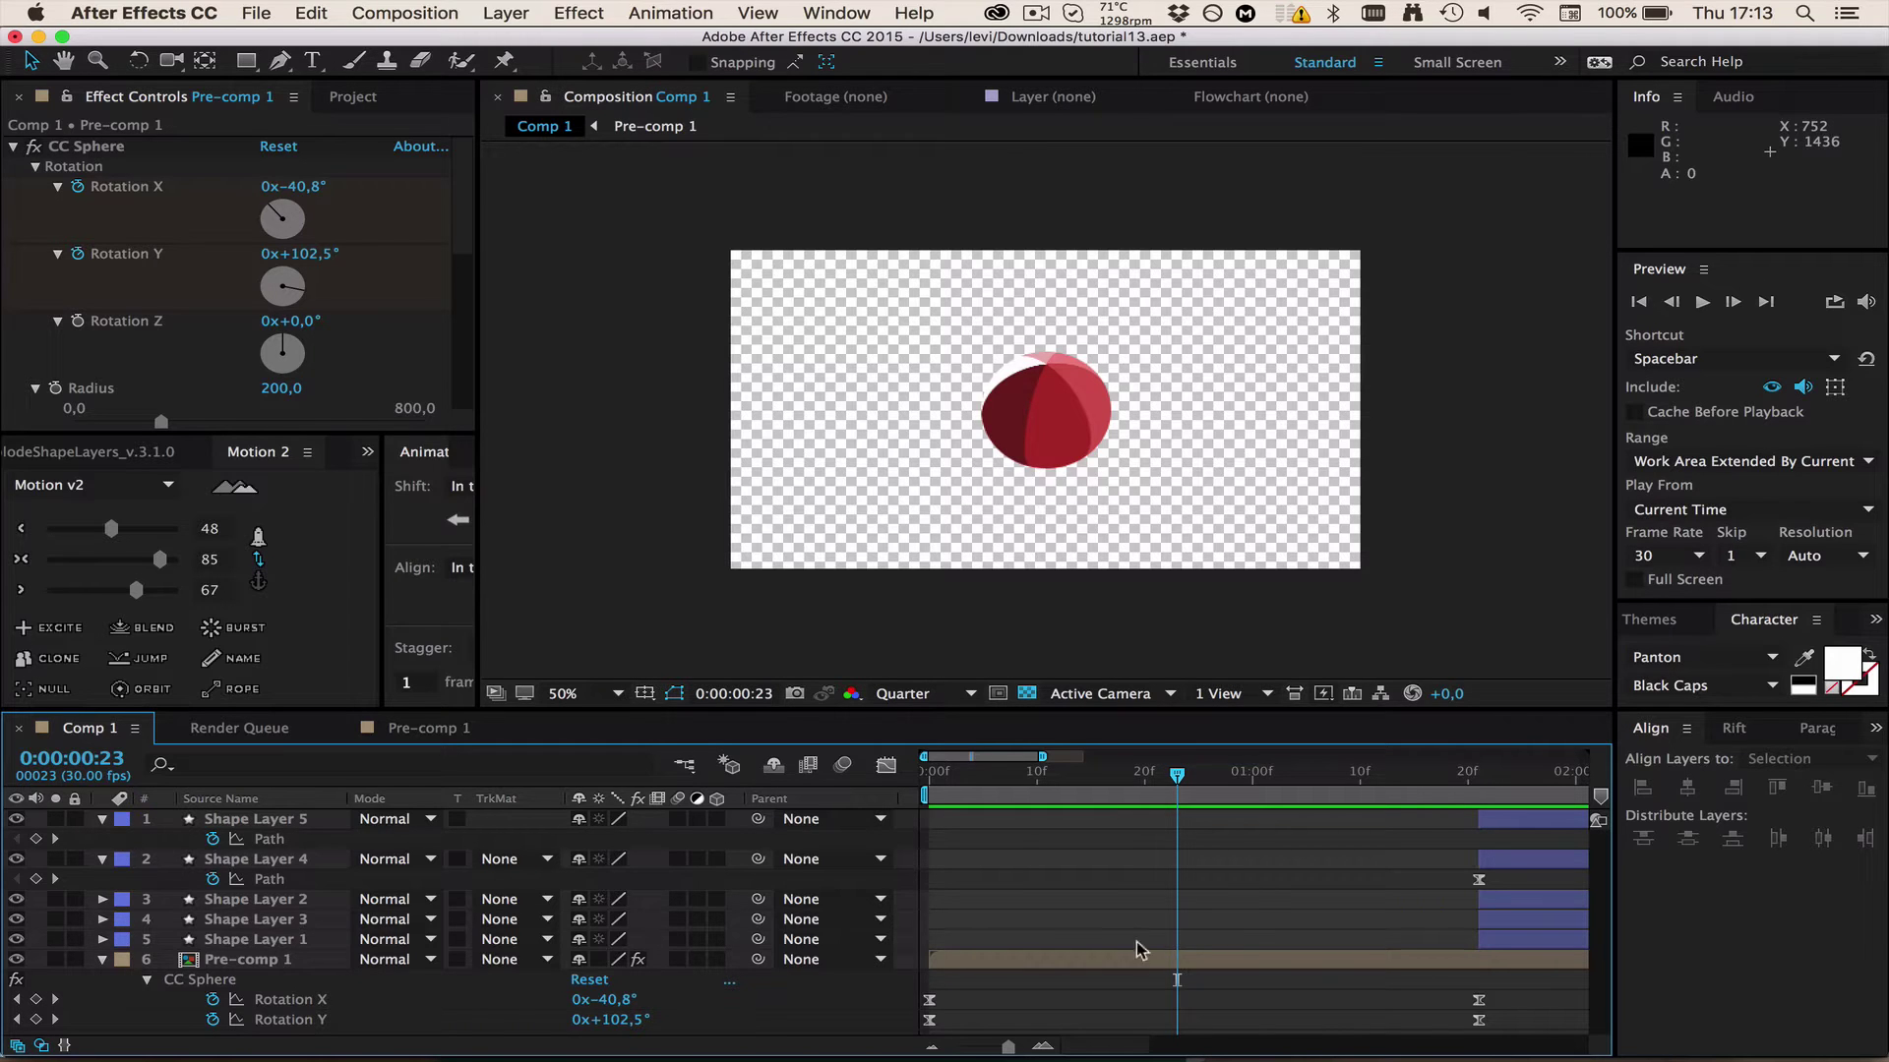
{"action": "scroll", "coordinate": [1245, 930], "scroll_direction": "right", "scroll_amount": 3}
{"action": "left_click", "coordinate": [1029, 962]}
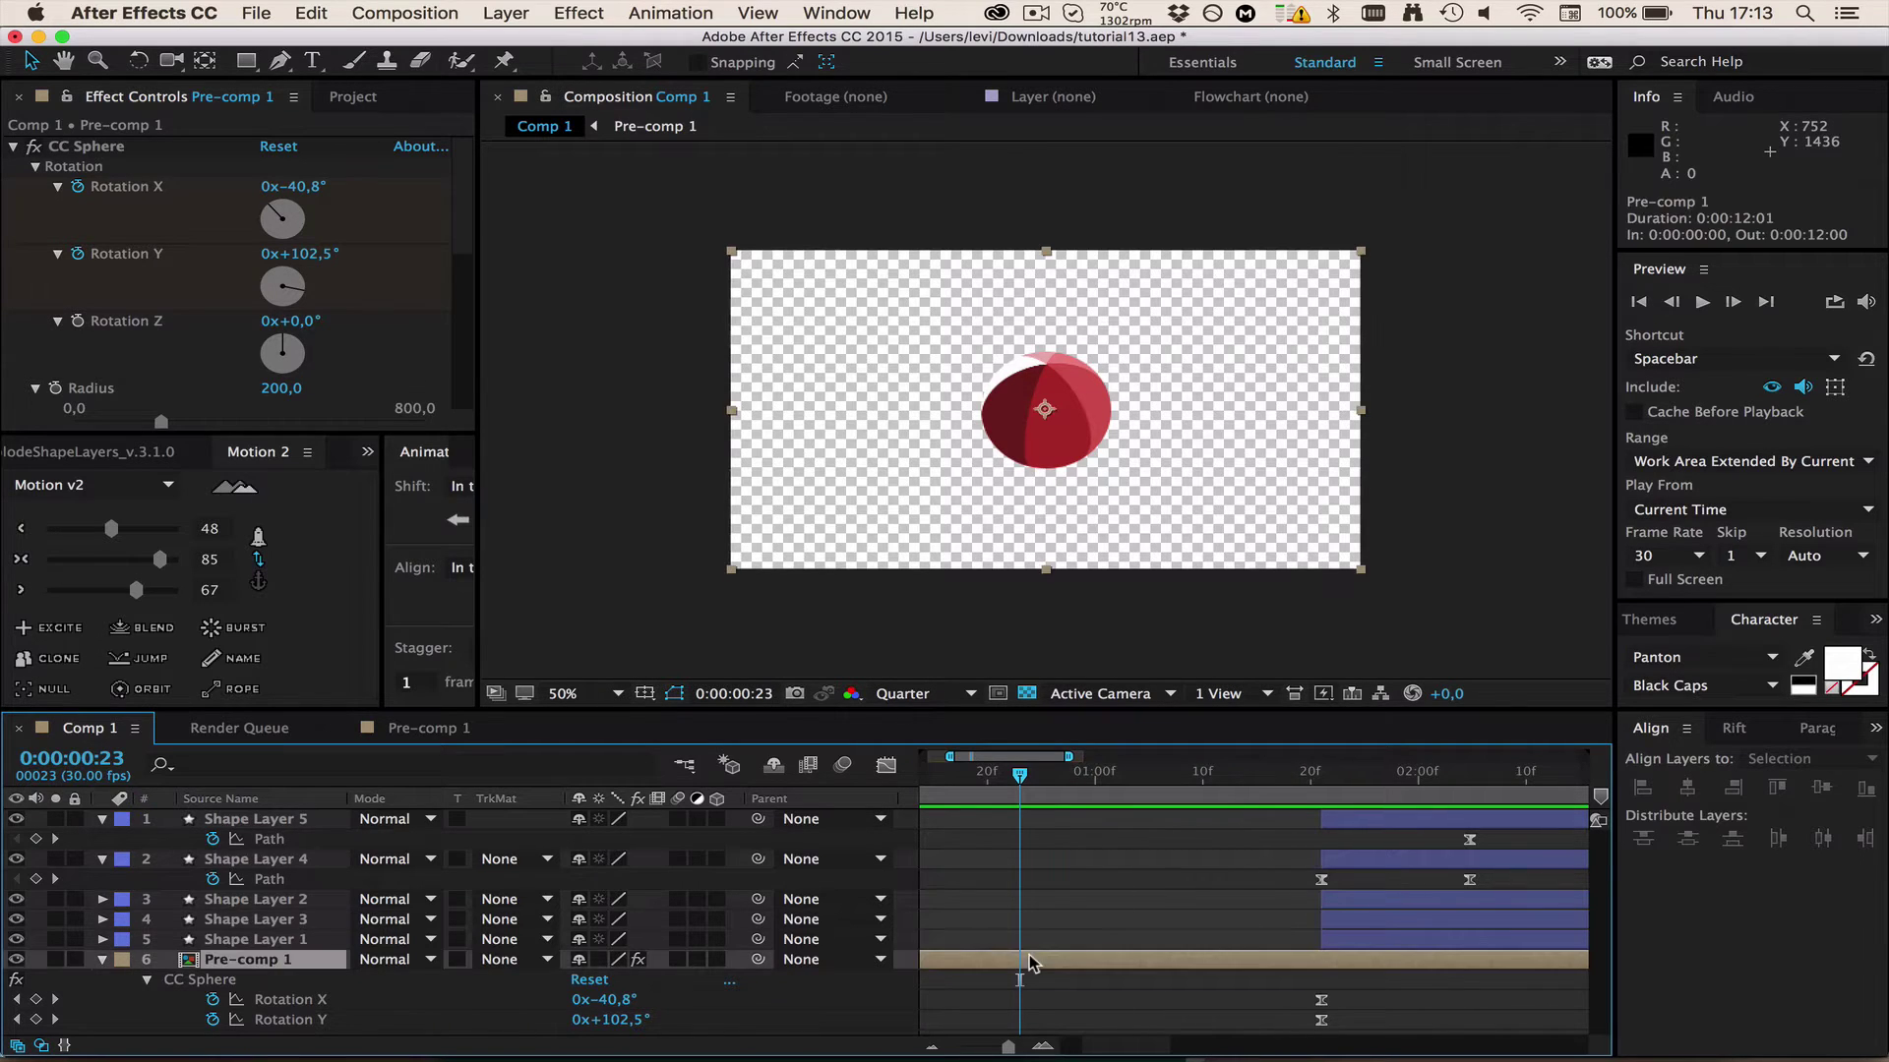
{"action": "left_click", "coordinate": [1033, 900]}
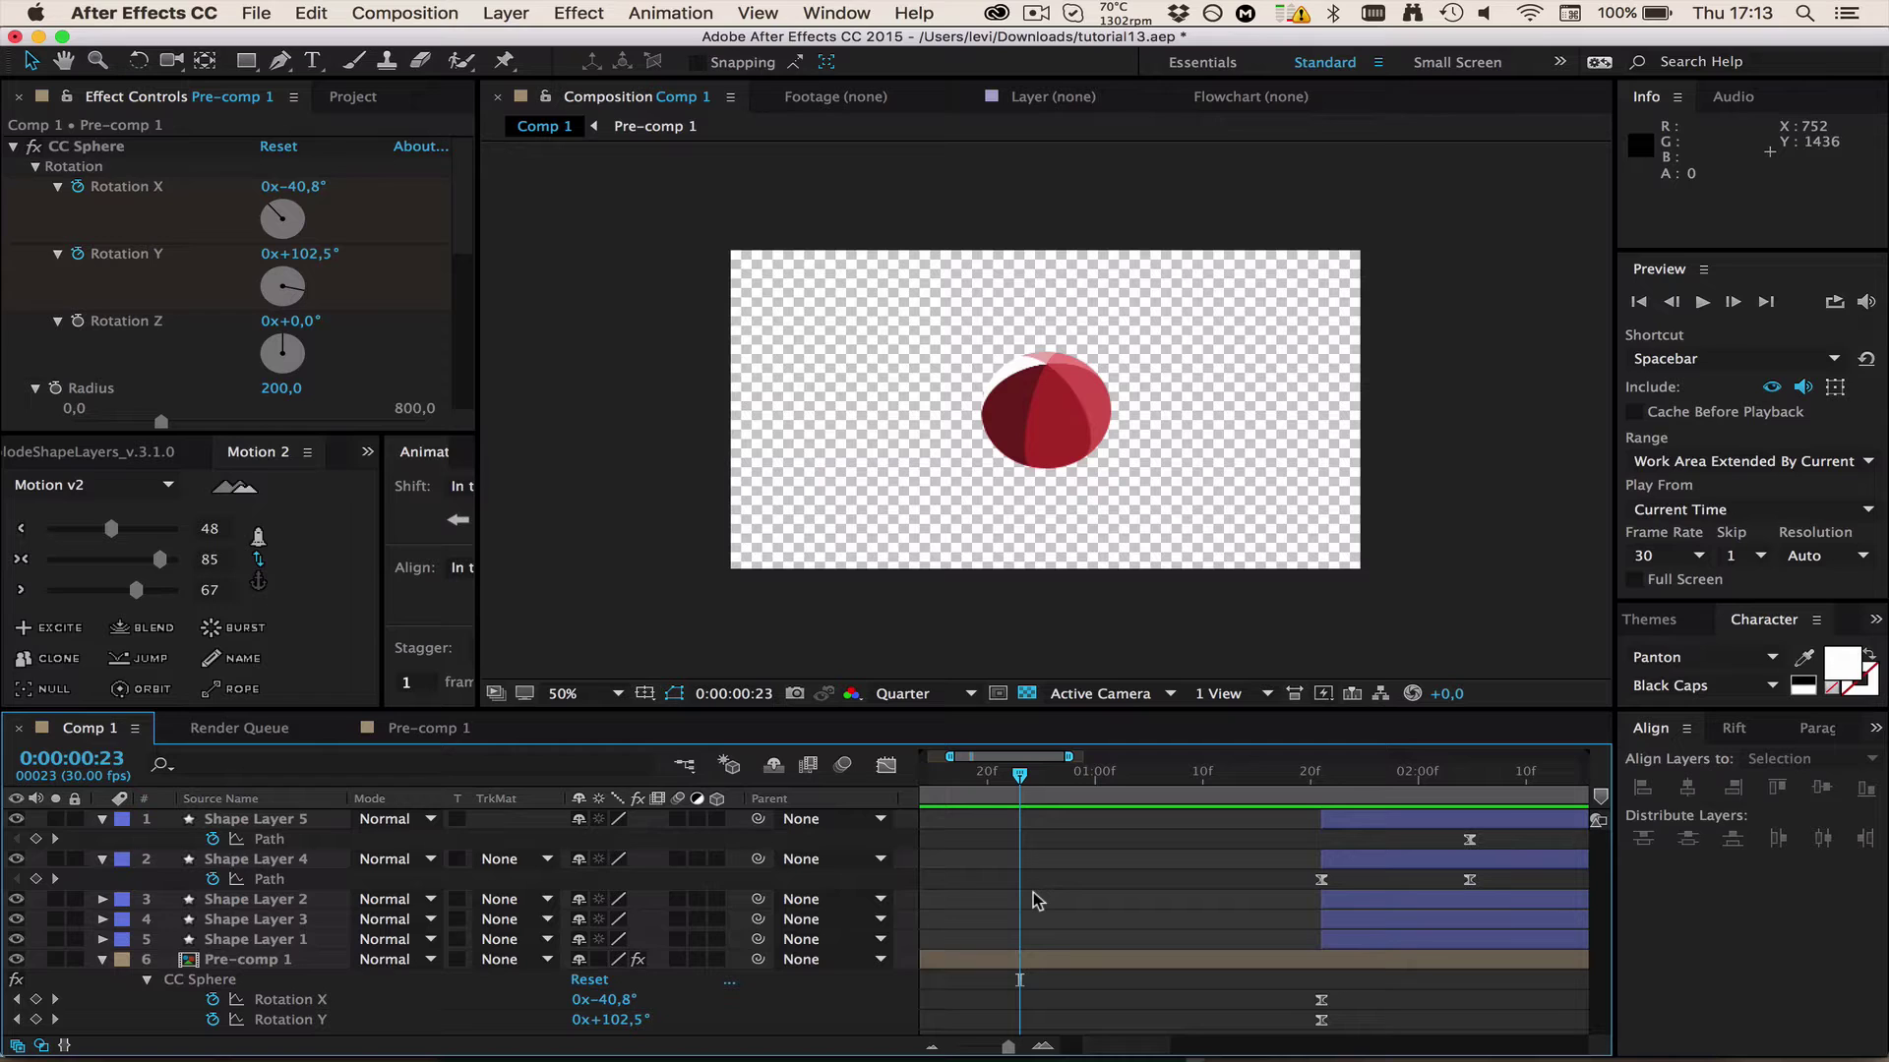
{"action": "left_click", "coordinate": [982, 966]}
{"action": "left_click", "coordinate": [1028, 918]}
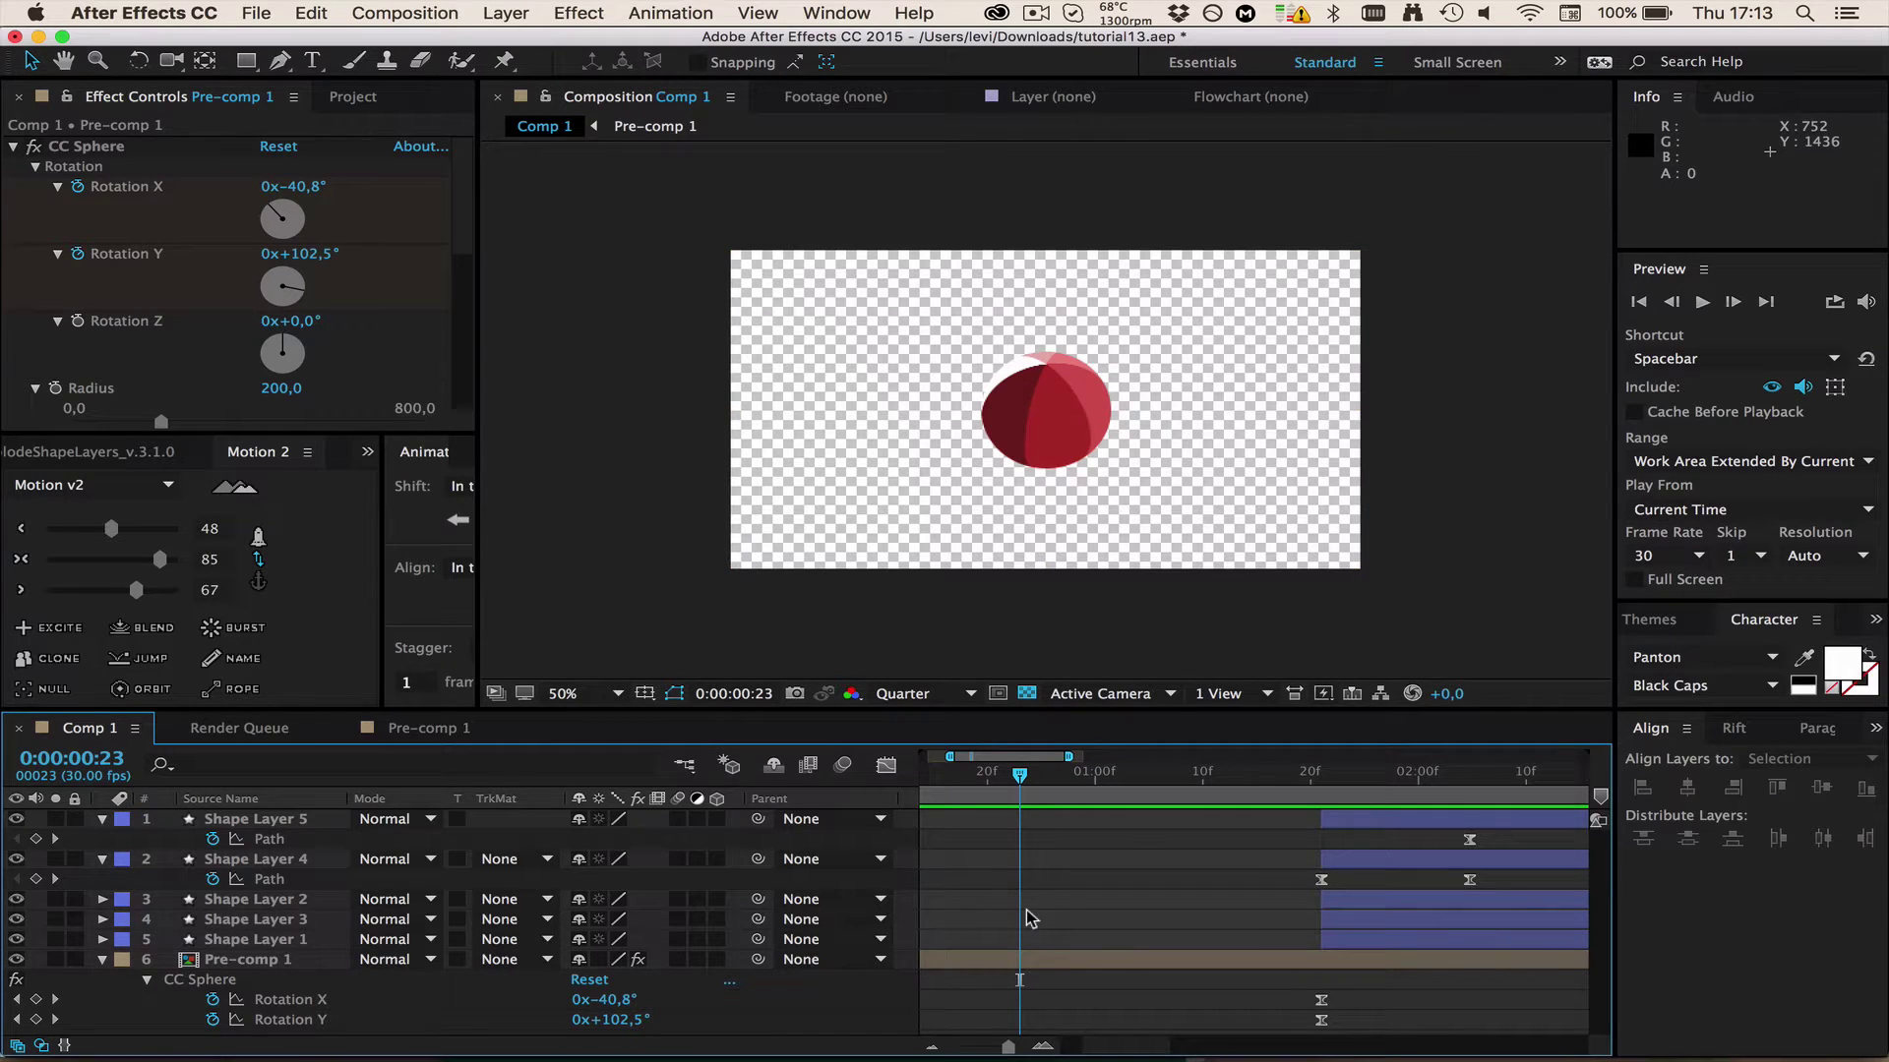
- Create Comp 2 at 1920×1080, 30 fps, with the work area ending at about 4:07
{"action": "key", "text": "super+n"}
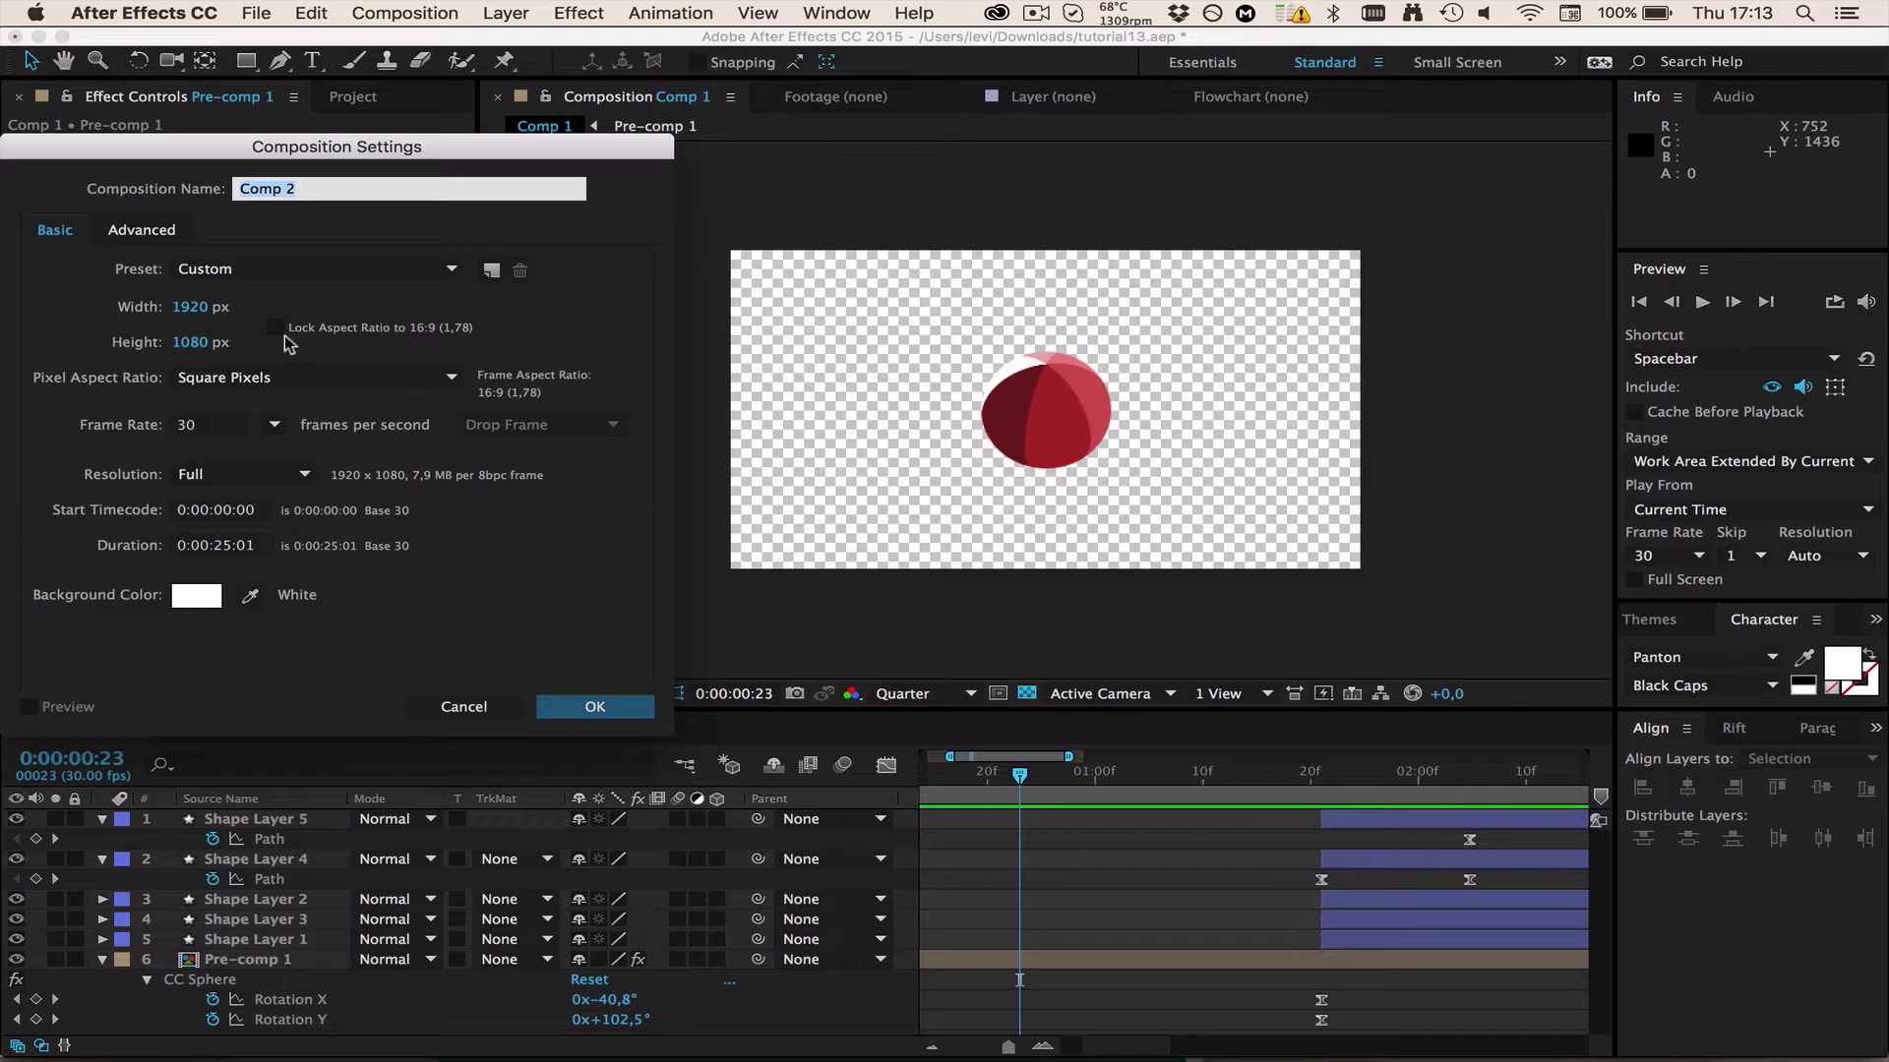
{"action": "left_click", "coordinate": [610, 708]}
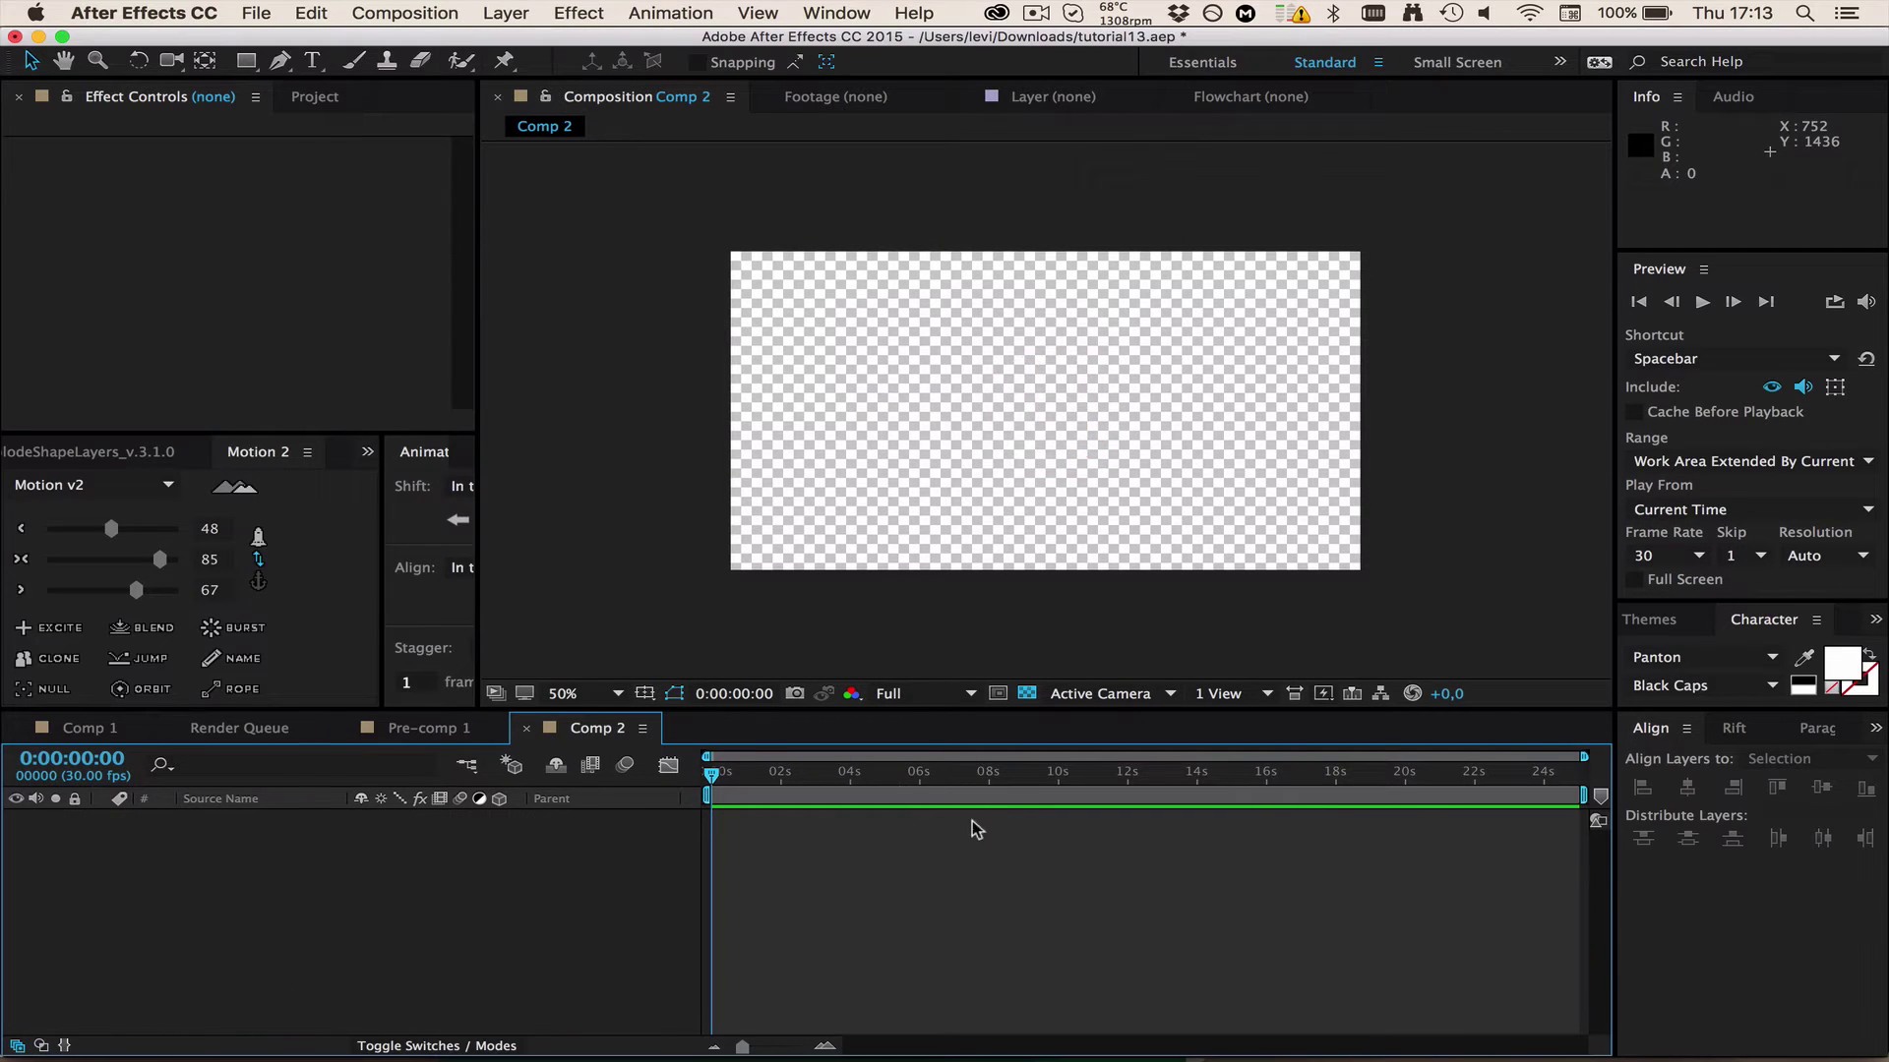
{"action": "left_click_drag", "start_coordinate": [843, 779], "coordinate": [858, 777]}
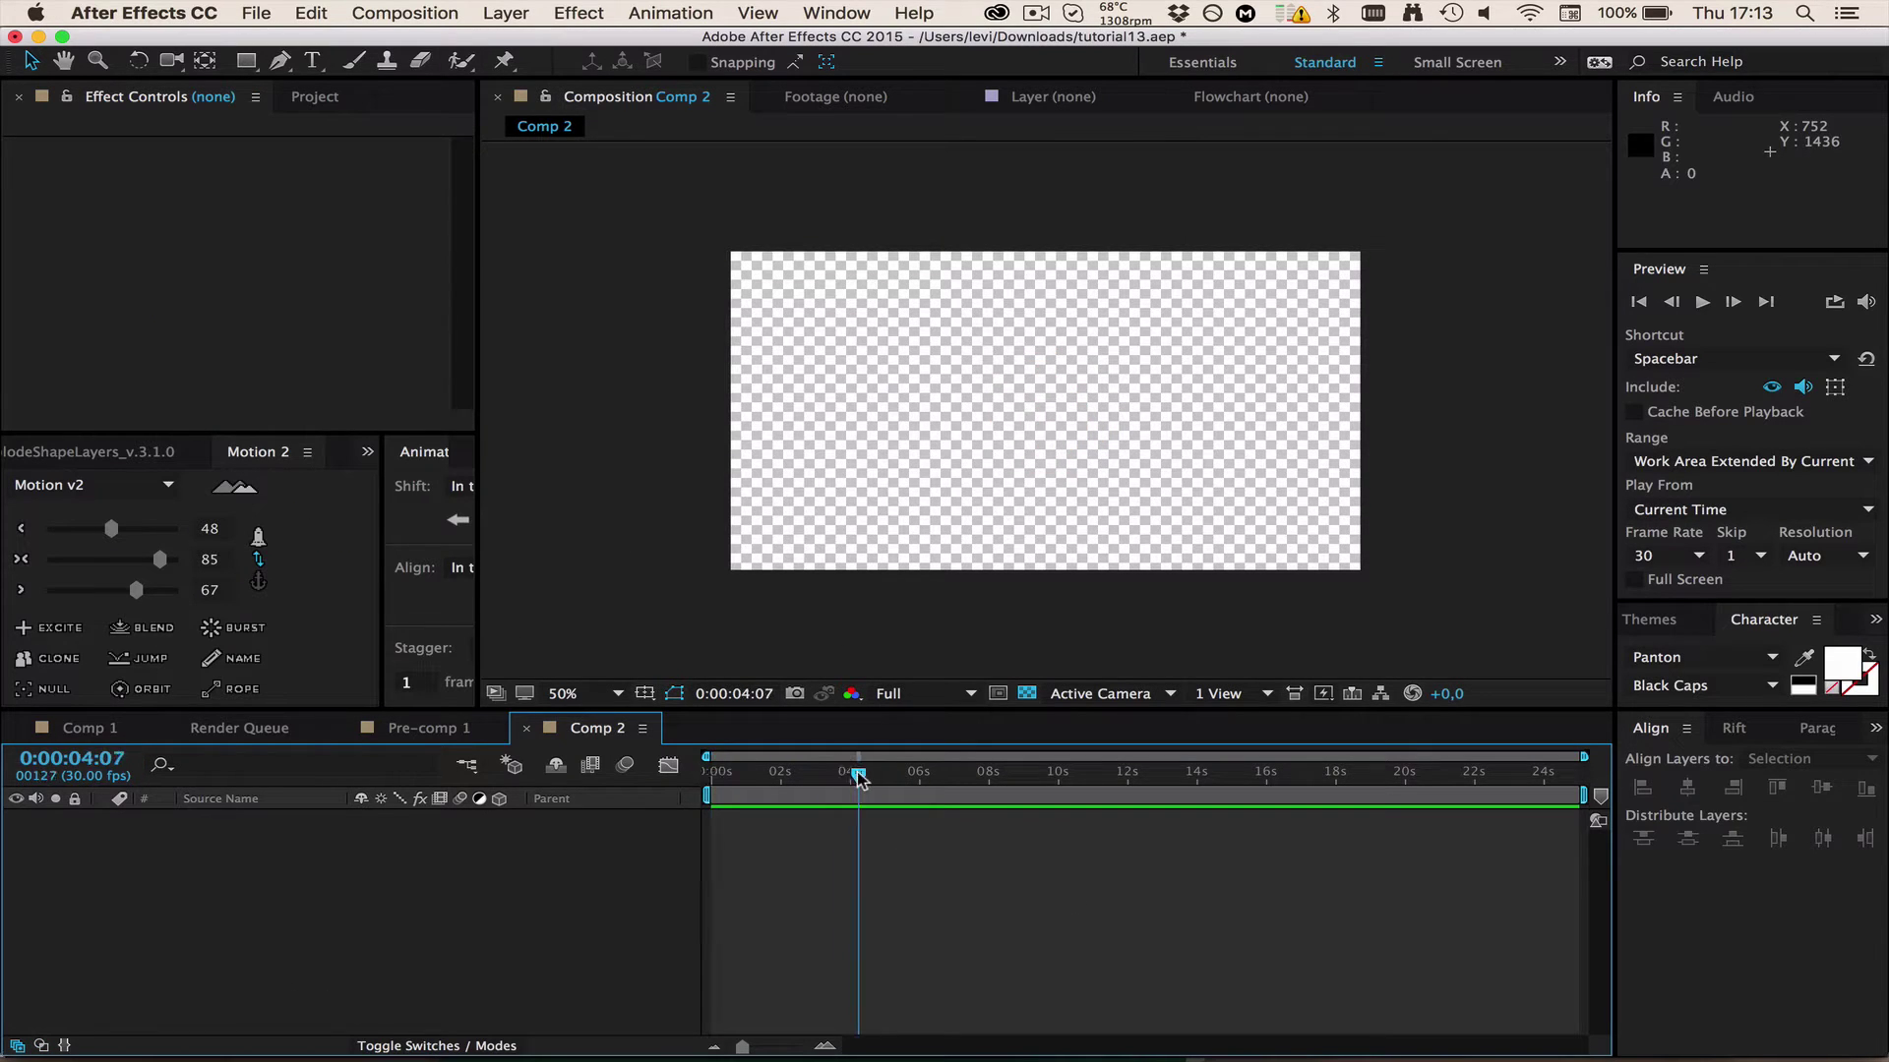
{"action": "key", "text": "n"}
{"action": "left_click", "coordinate": [827, 1047]}
{"action": "left_click", "coordinate": [826, 1047]}
{"action": "scroll", "coordinate": [998, 993], "scroll_direction": "left", "scroll_amount": 5}
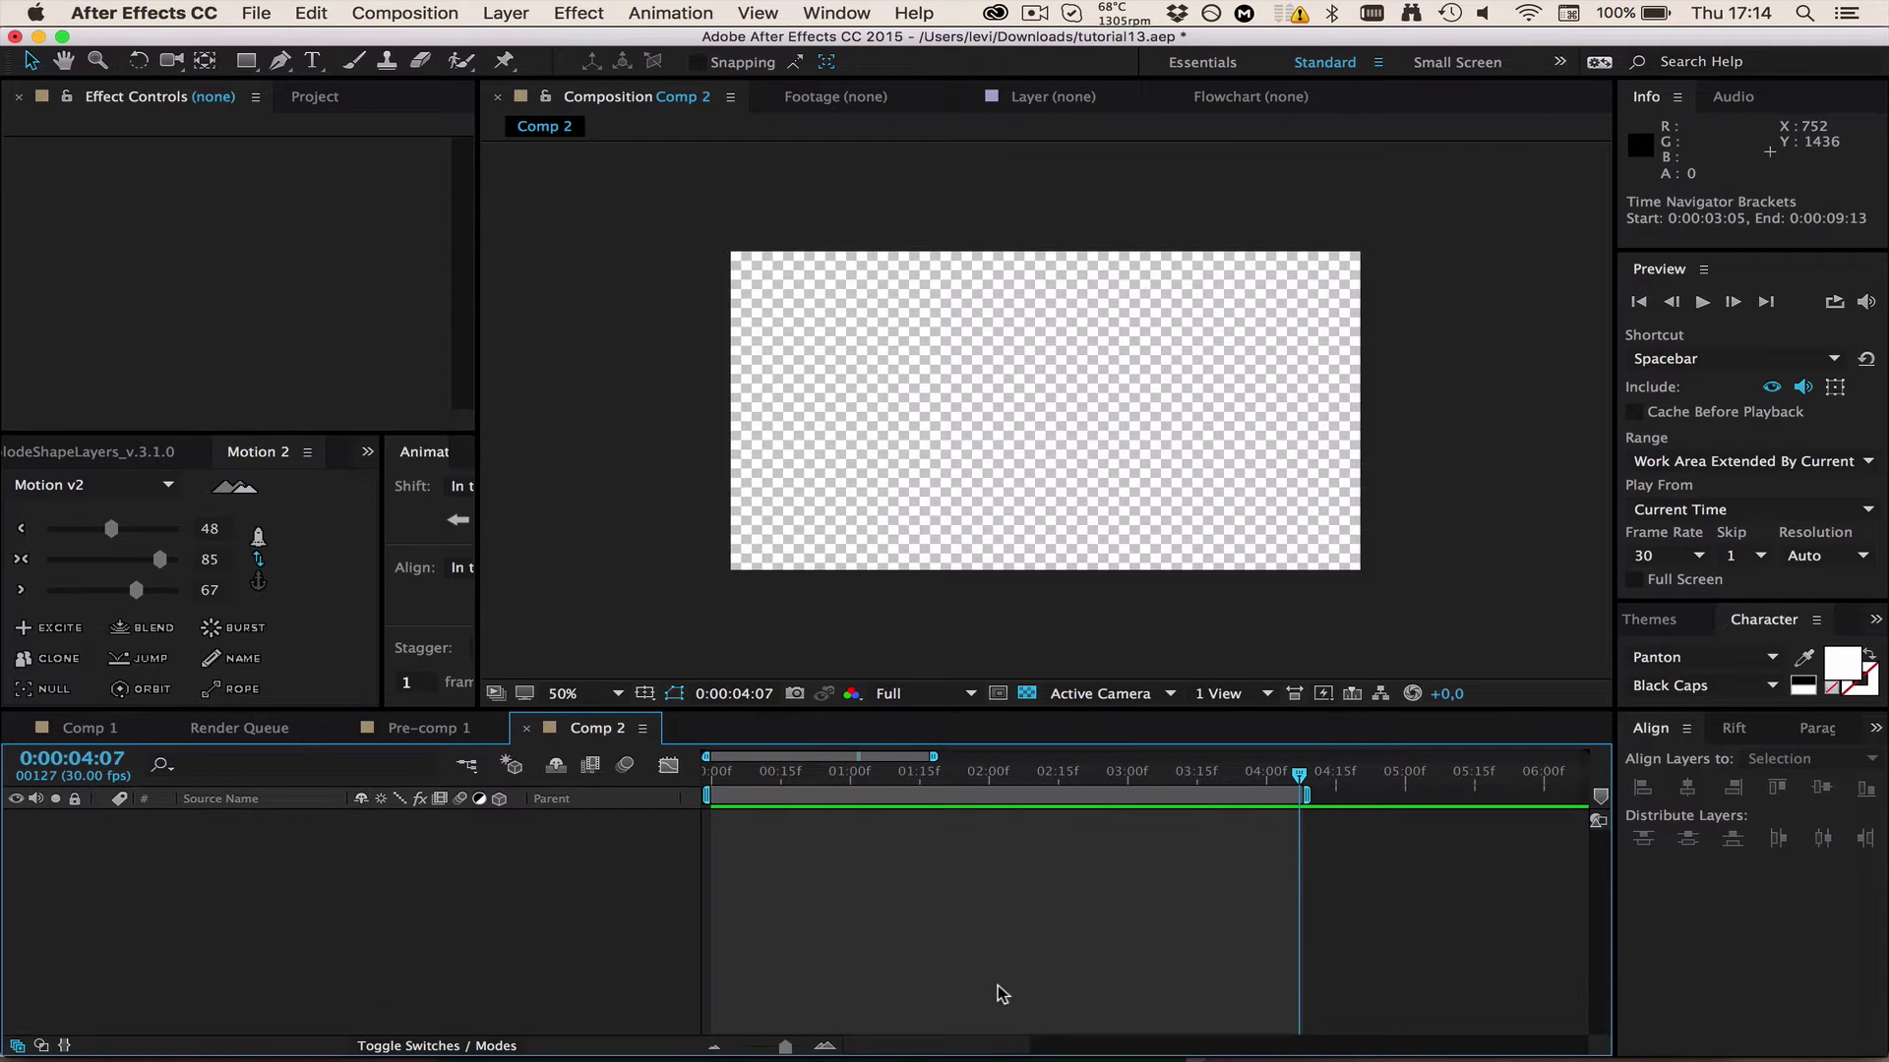
{"action": "left_click_drag", "start_coordinate": [853, 775], "coordinate": [590, 767]}
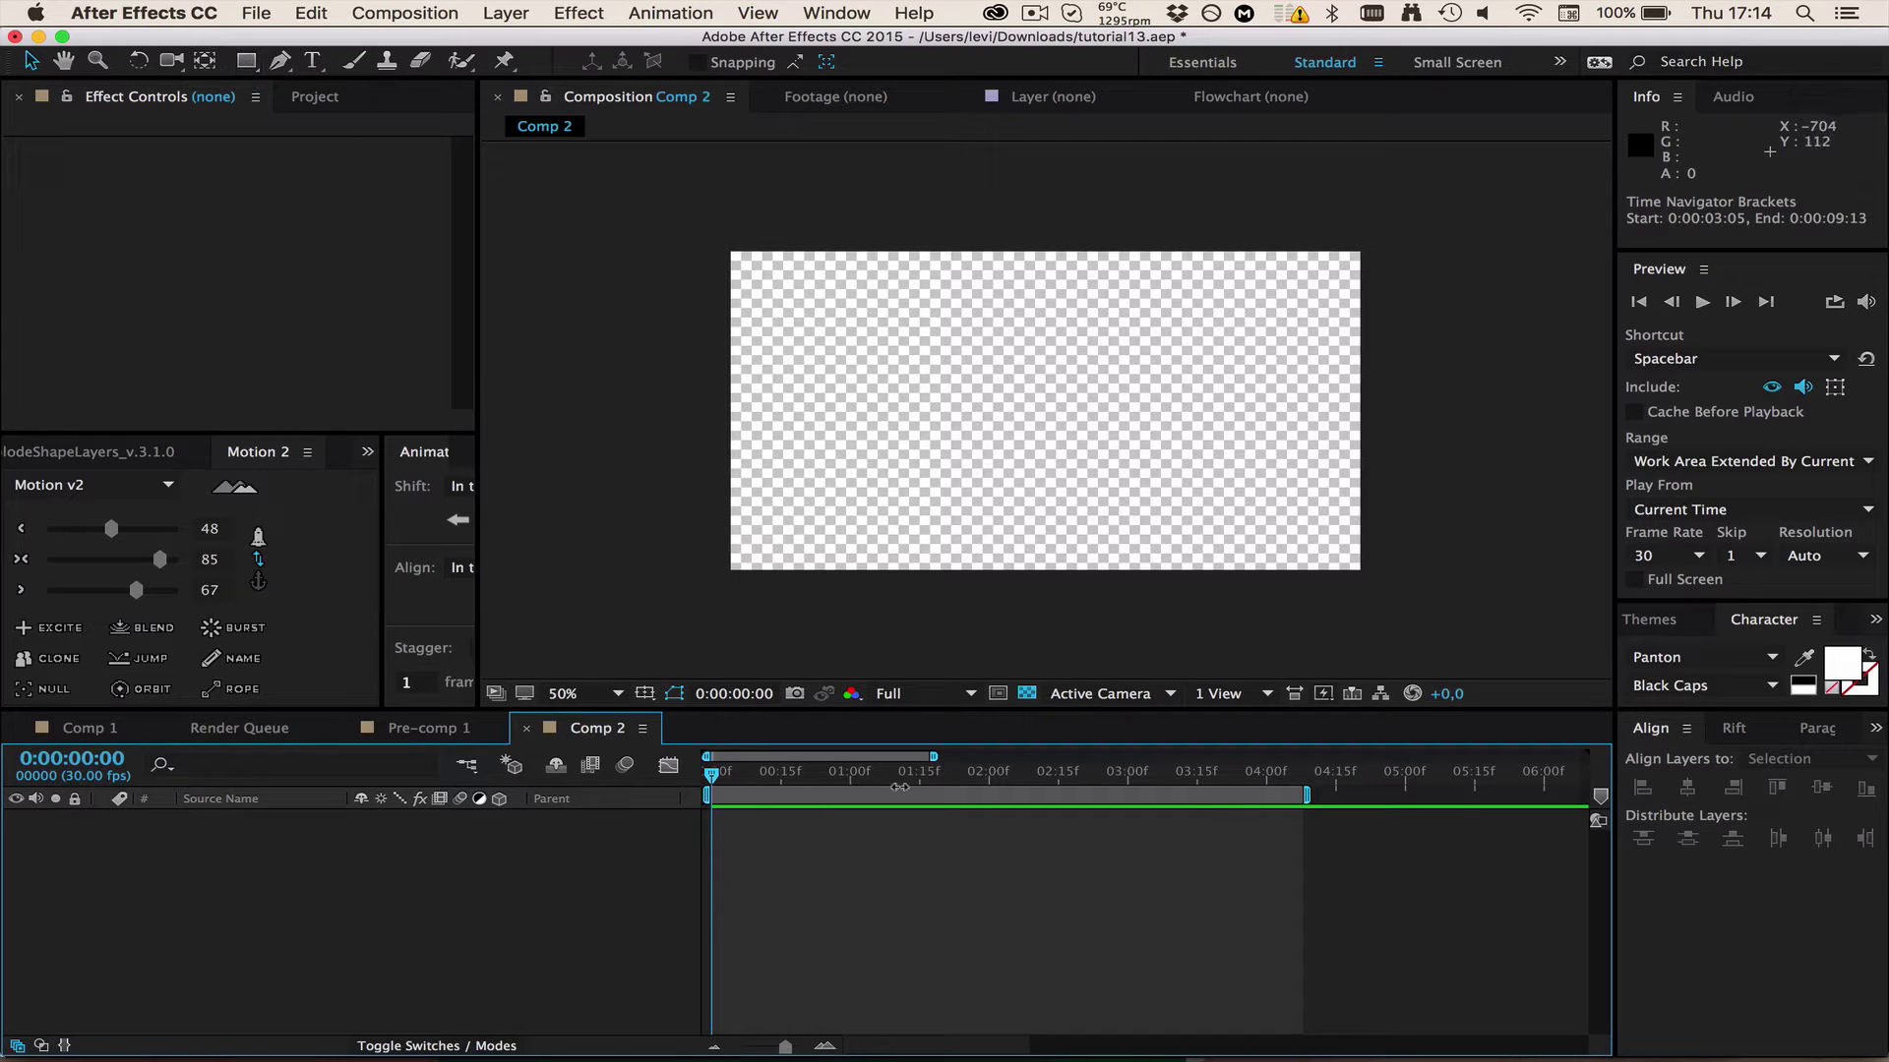
- Add a black full-frame solid and a mid-grey full-frame solid to Comp 2
{"action": "key", "text": "super+y"}
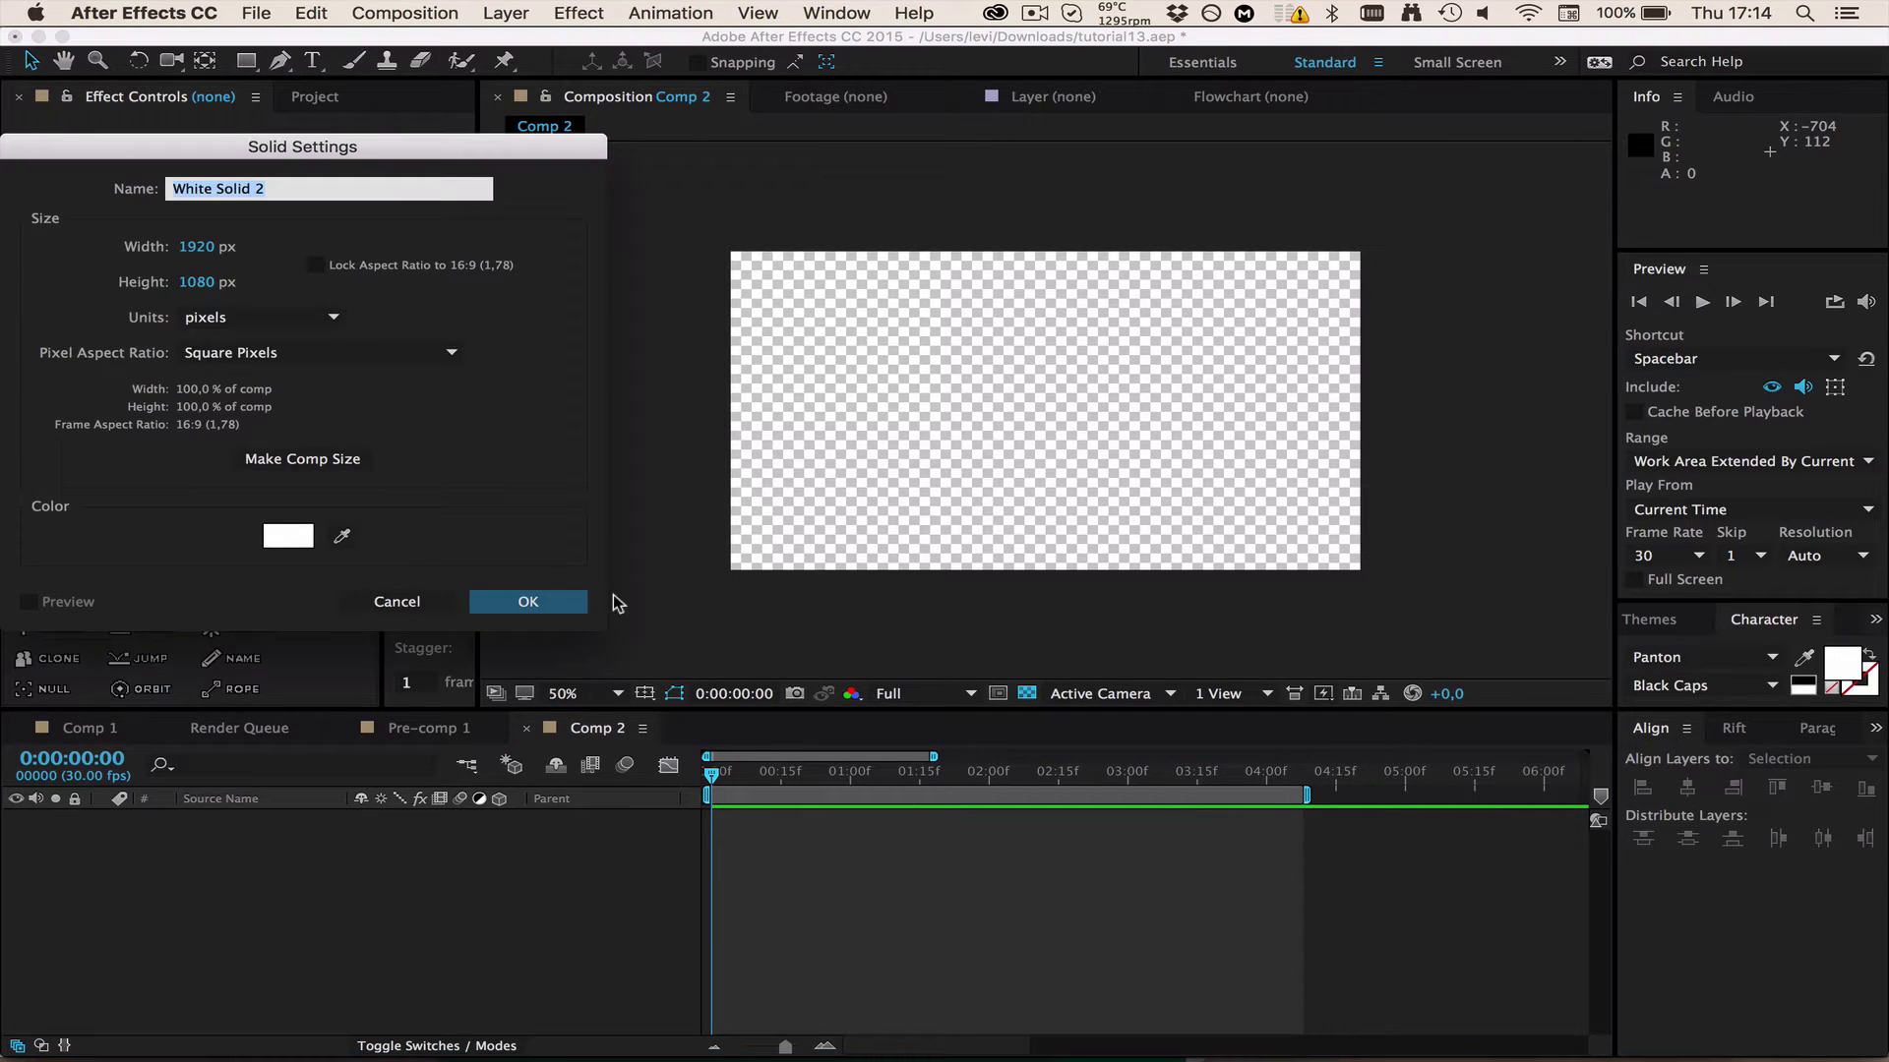
{"action": "left_click", "coordinate": [294, 537]}
{"action": "mouse_move", "coordinate": [274, 410]}
{"action": "left_mouse_down"}
{"action": "mouse_move", "coordinate": [339, 519]}
{"action": "mouse_move", "coordinate": [349, 490]}
{"action": "left_mouse_up"}
{"action": "left_click", "coordinate": [598, 187]}
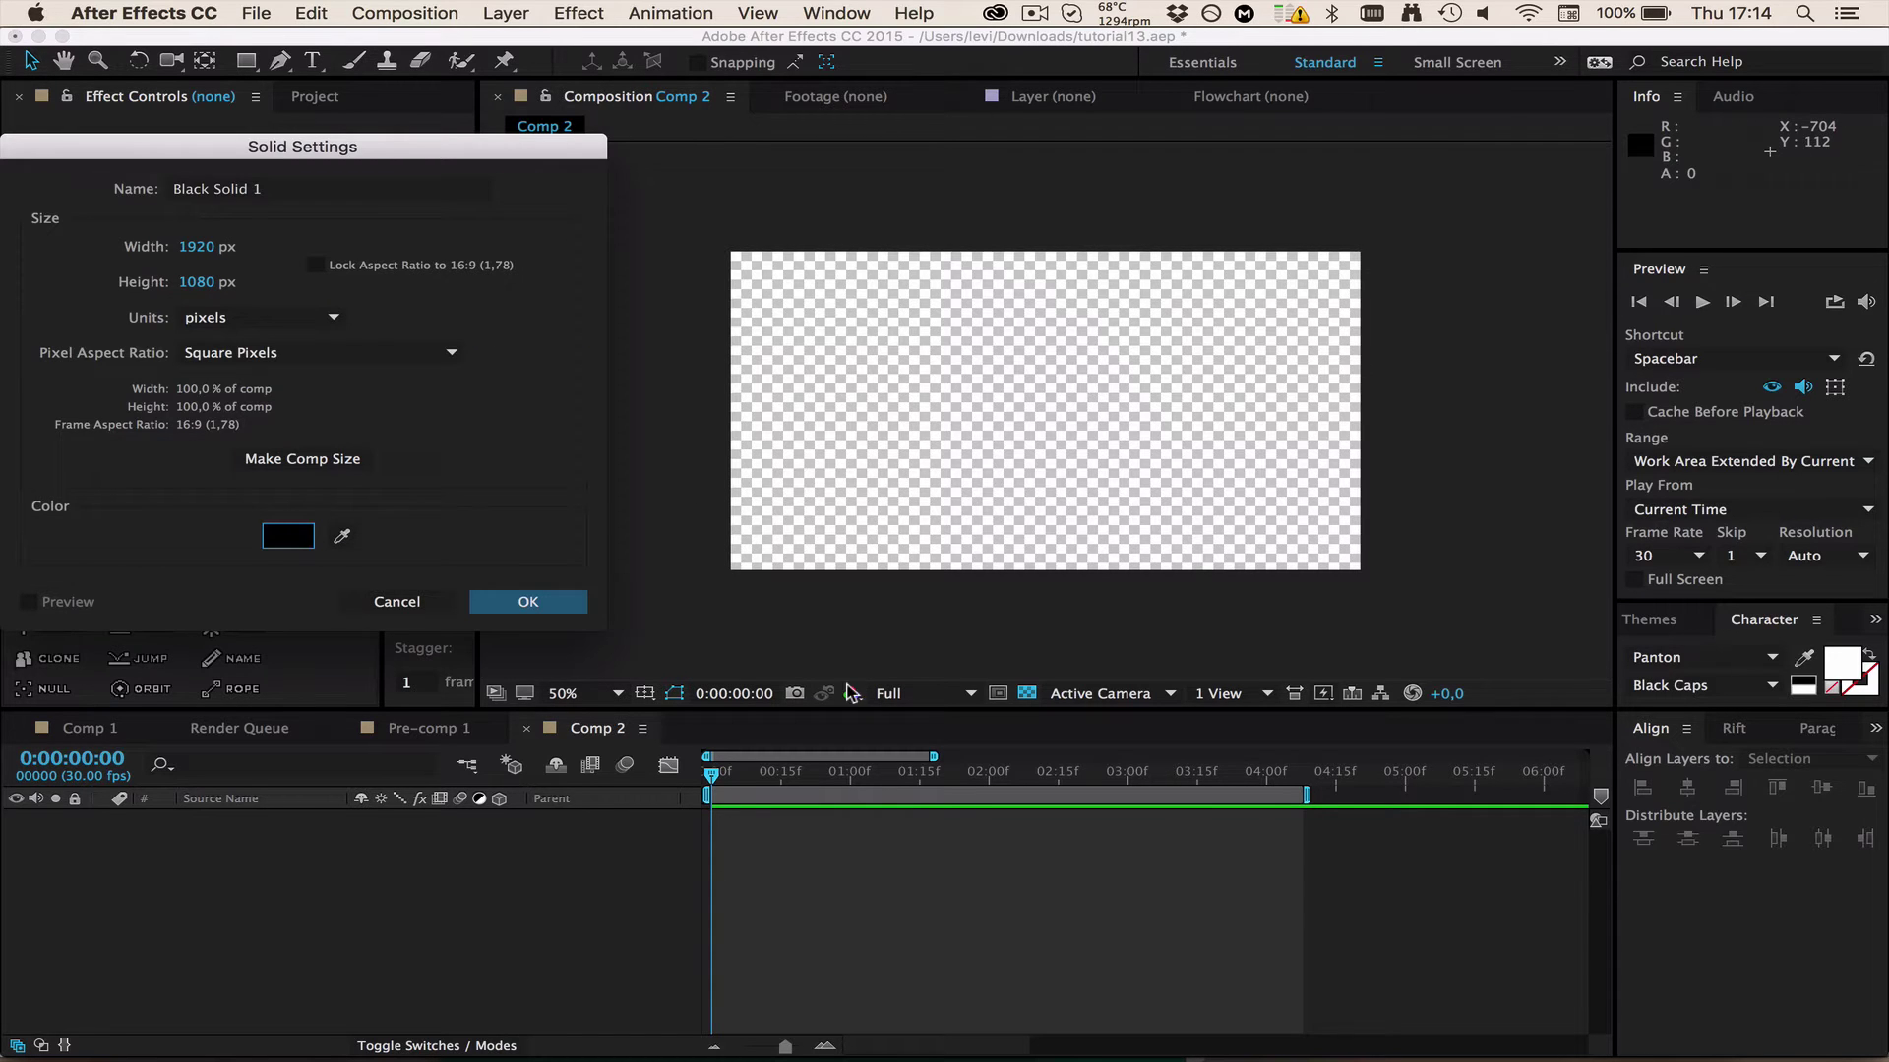
{"action": "left_click", "coordinate": [527, 604]}
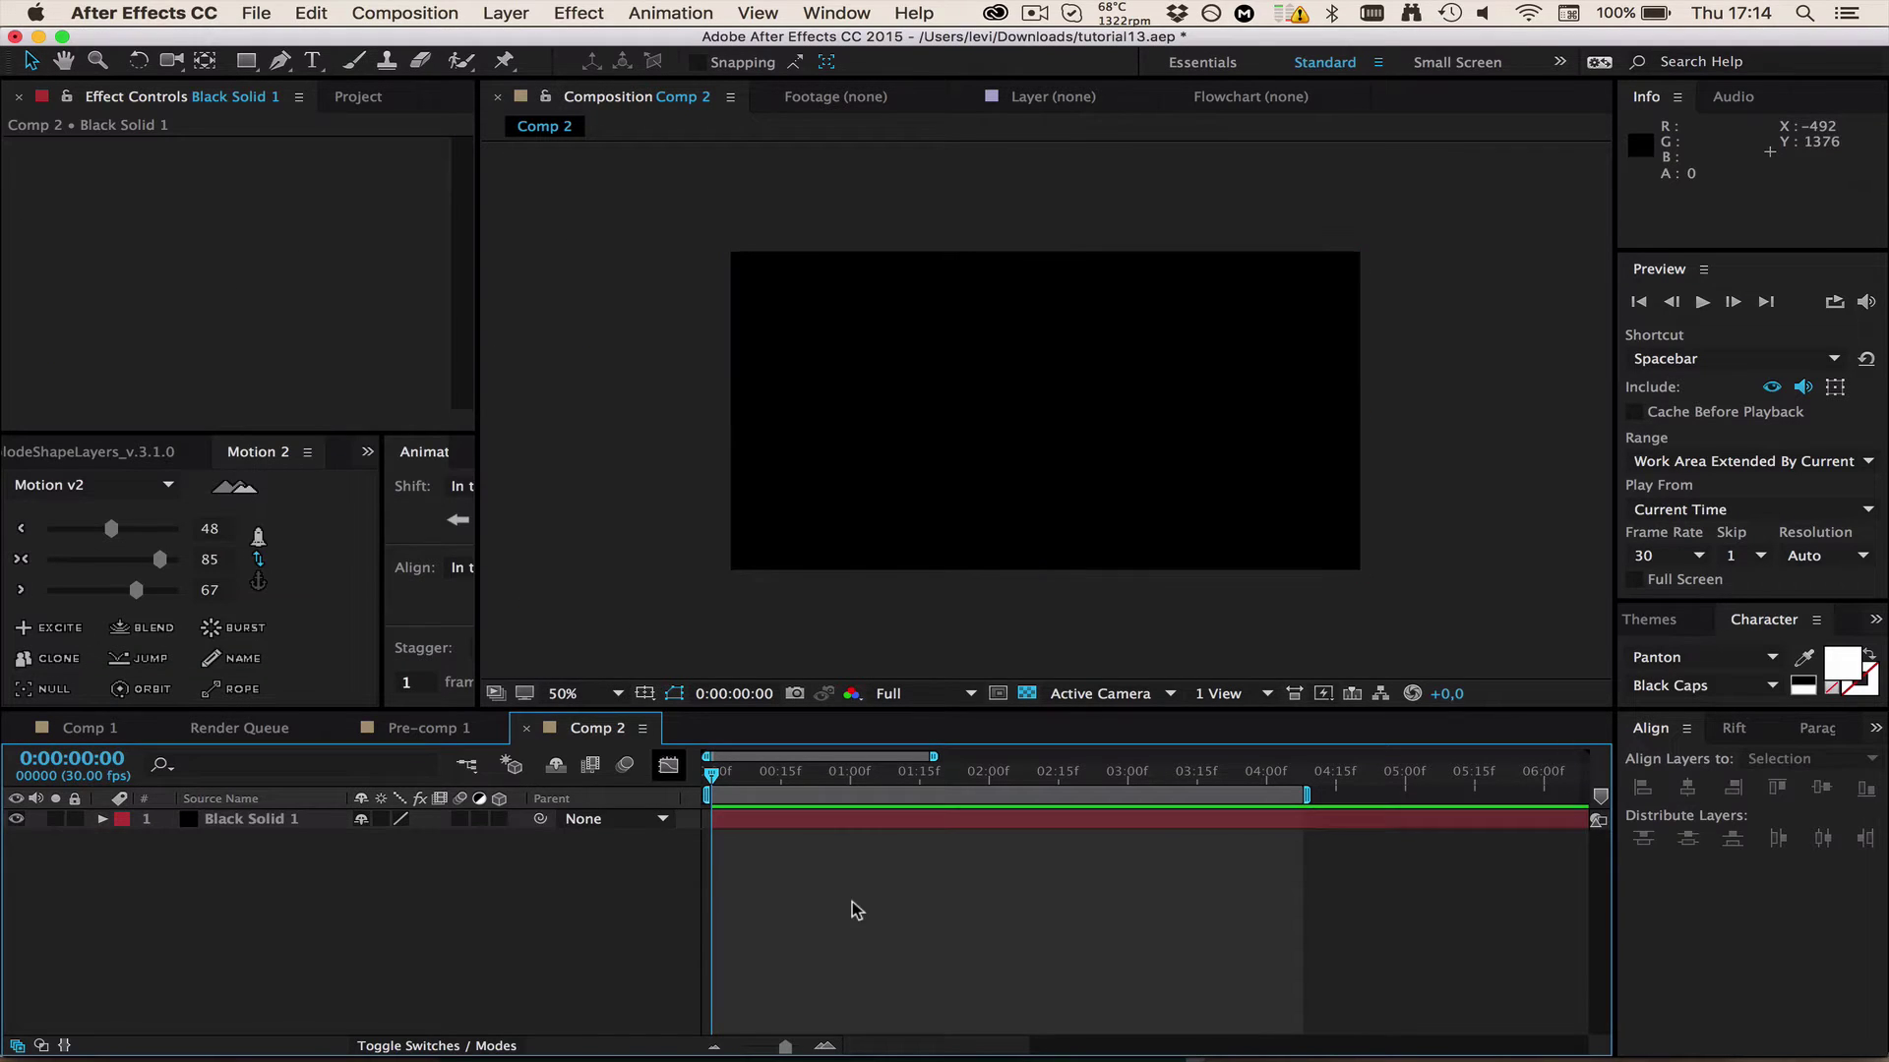
{"action": "key", "text": "super+shift+y"}
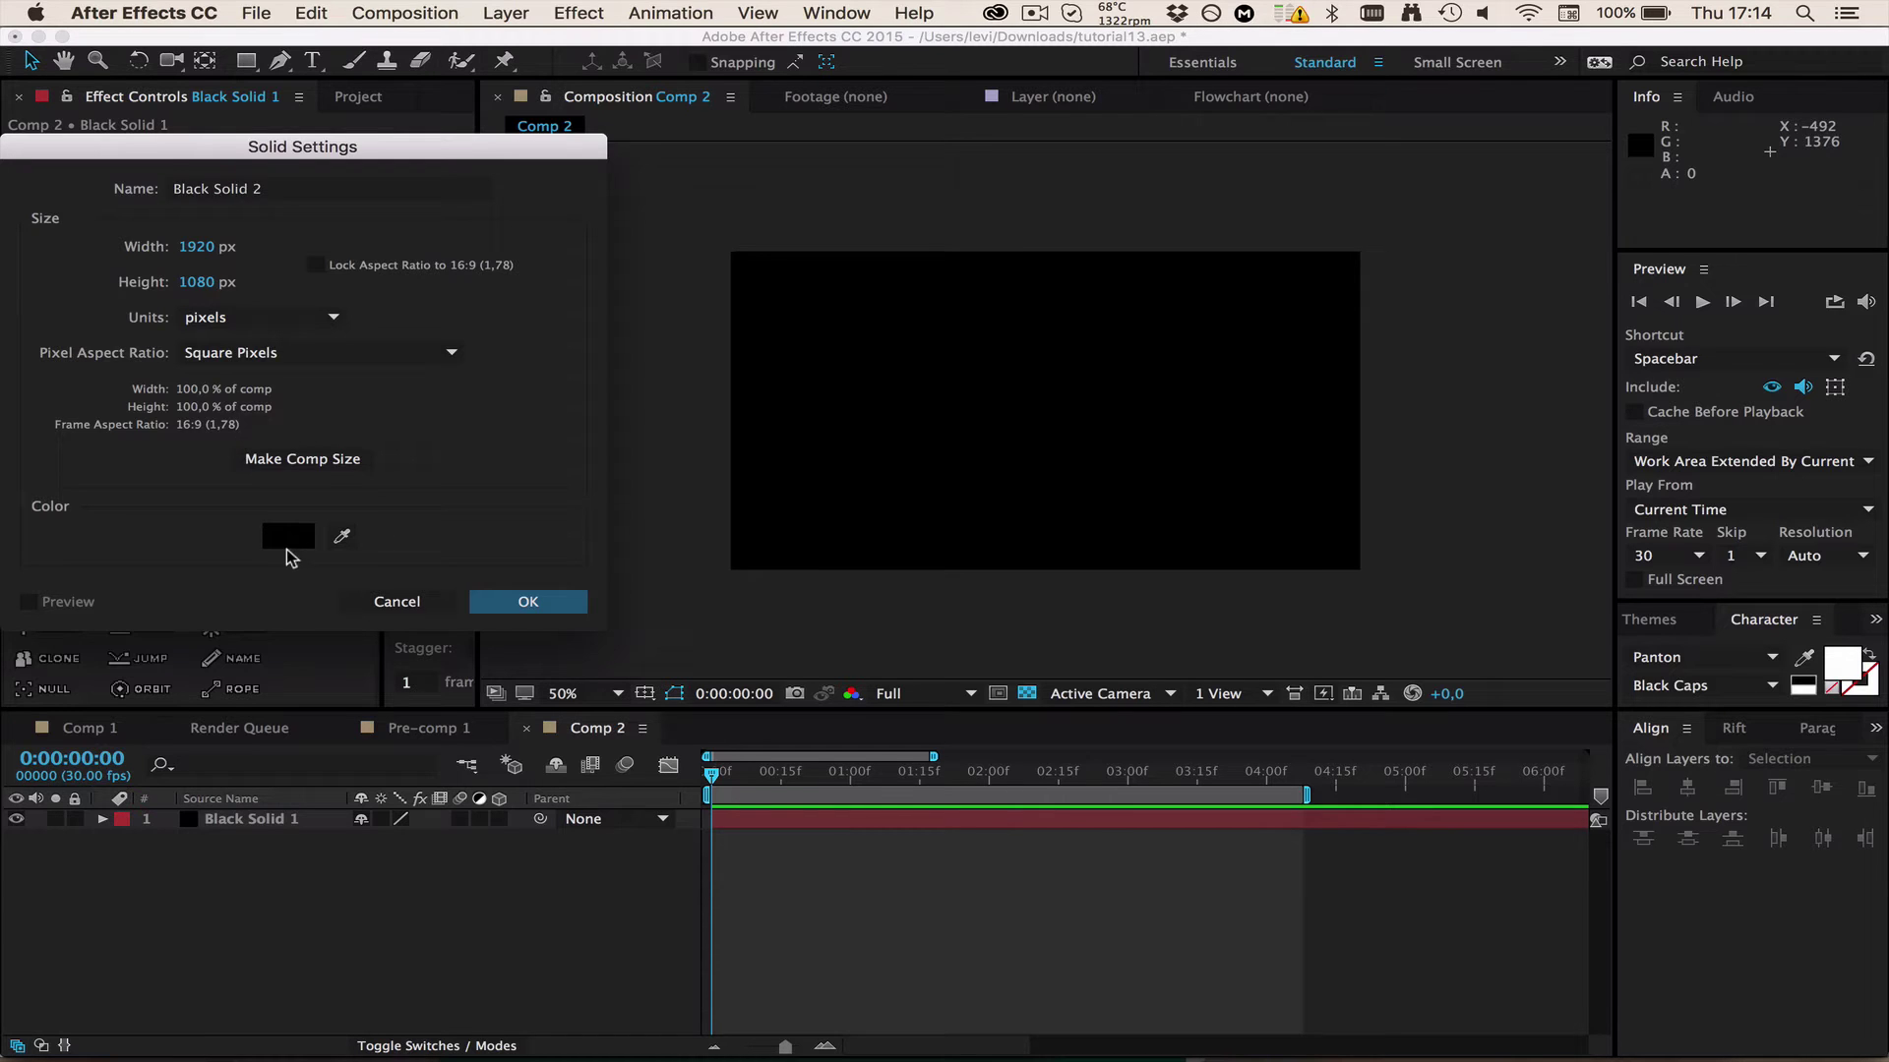
{"action": "left_click", "coordinate": [286, 539]}
{"action": "left_click_drag", "start_coordinate": [26, 481], "coordinate": [26, 332]}
{"action": "left_click", "coordinate": [596, 185]}
{"action": "left_click", "coordinate": [527, 601]}
- Add a pure white (FFFFFF) solid on top and select White Solid 2
{"action": "key", "text": "super+y"}
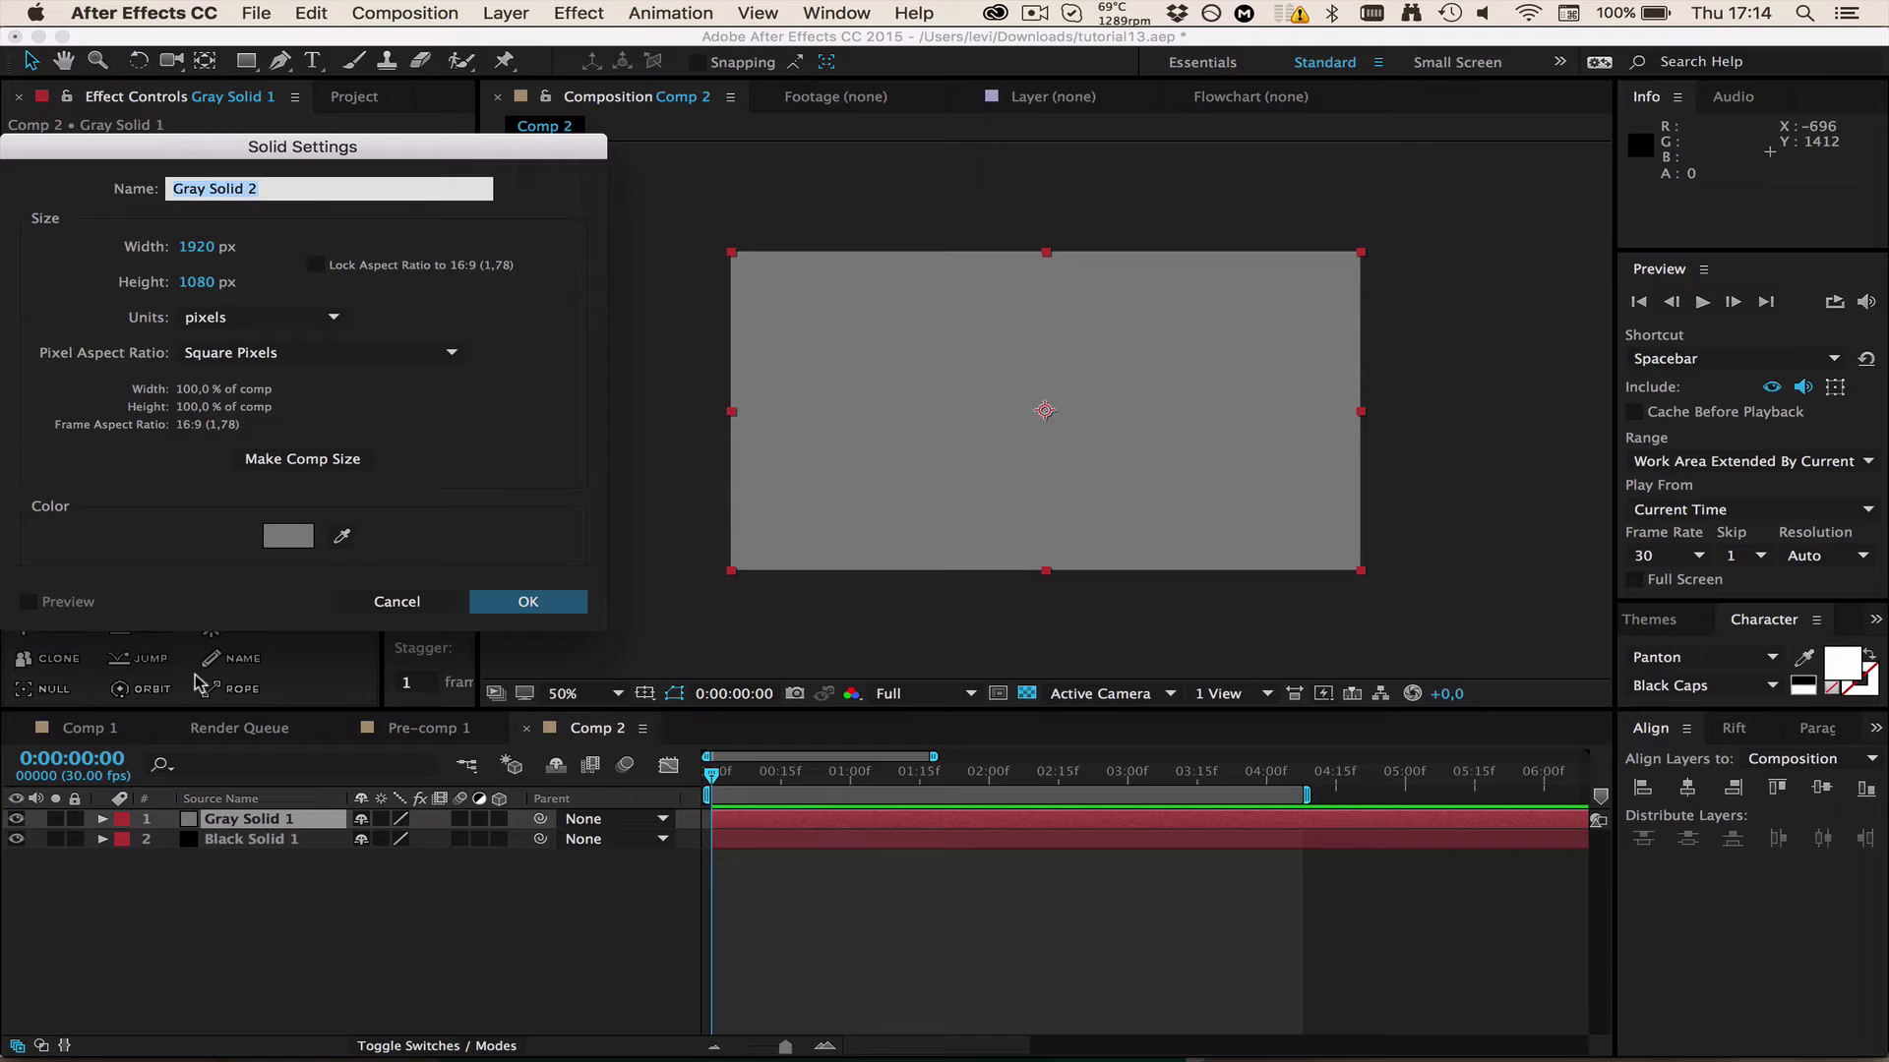
{"action": "left_click", "coordinate": [284, 537]}
{"action": "left_click", "coordinate": [27, 183]}
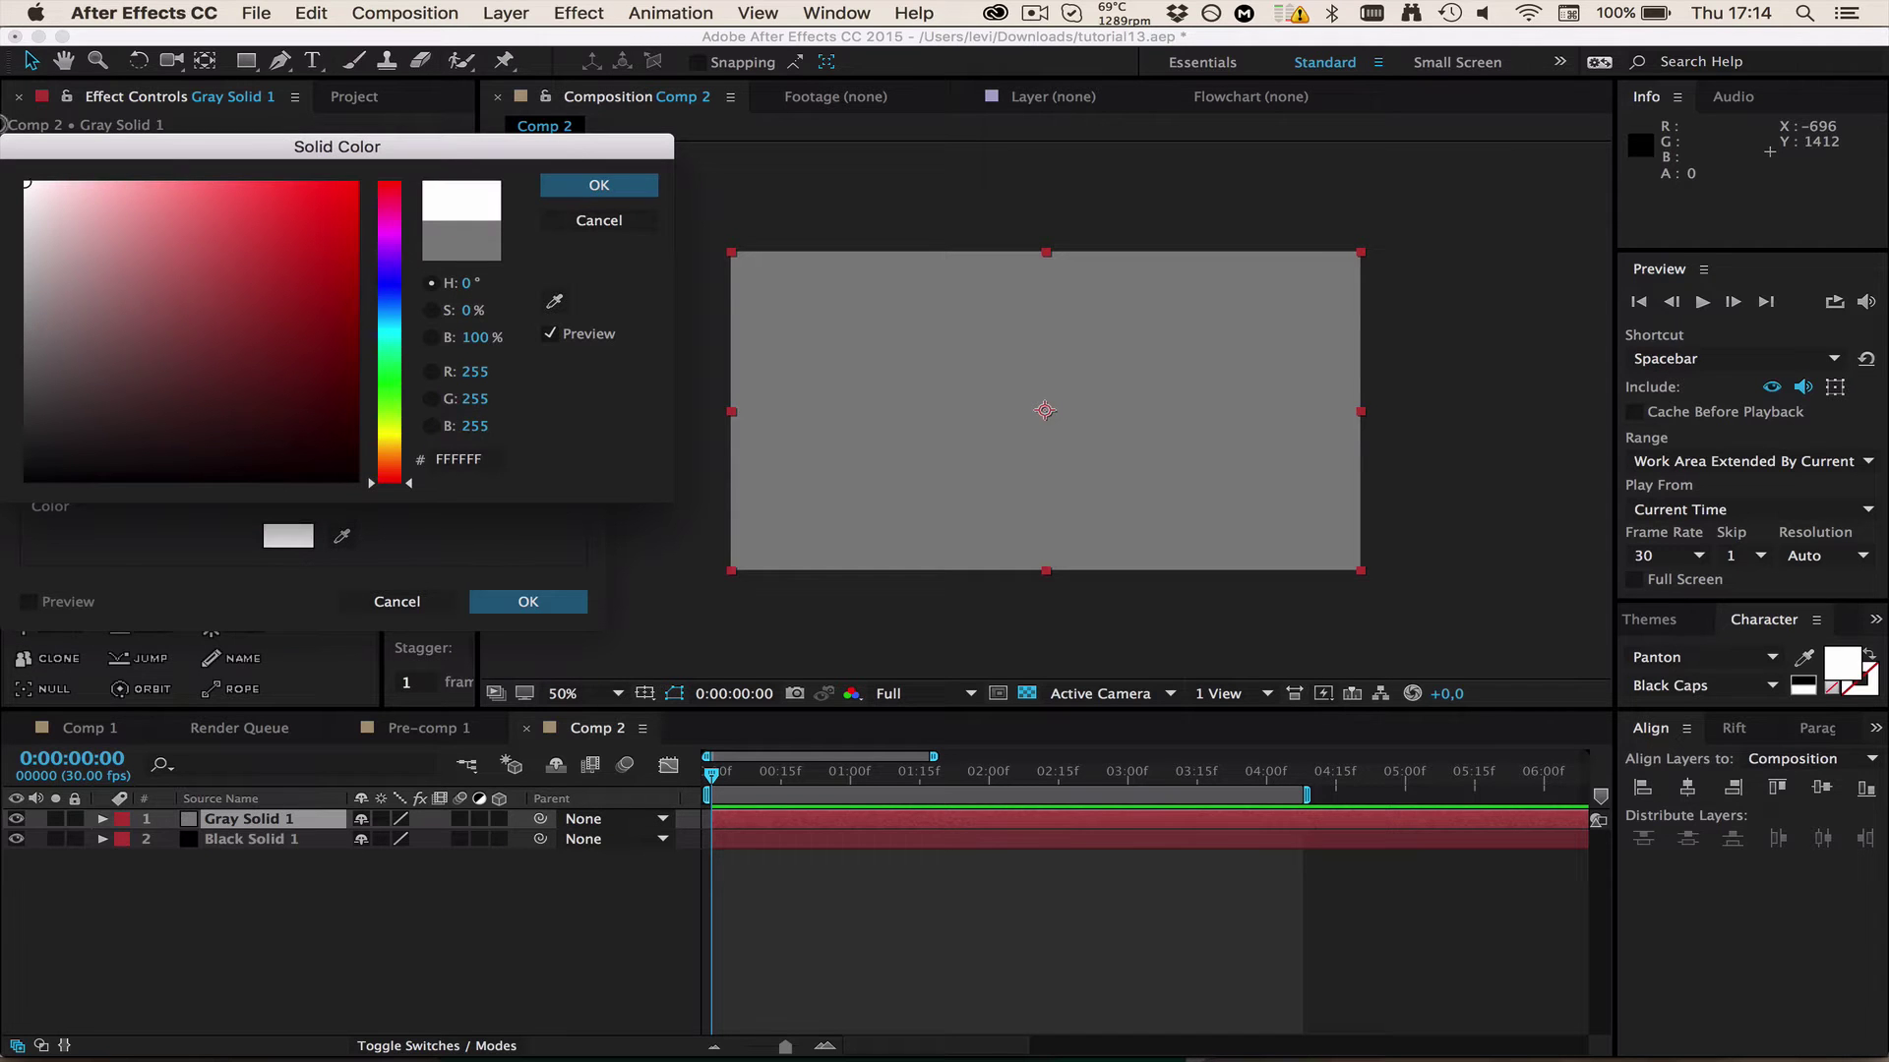
{"action": "left_click", "coordinate": [593, 188]}
{"action": "left_click", "coordinate": [504, 602]}
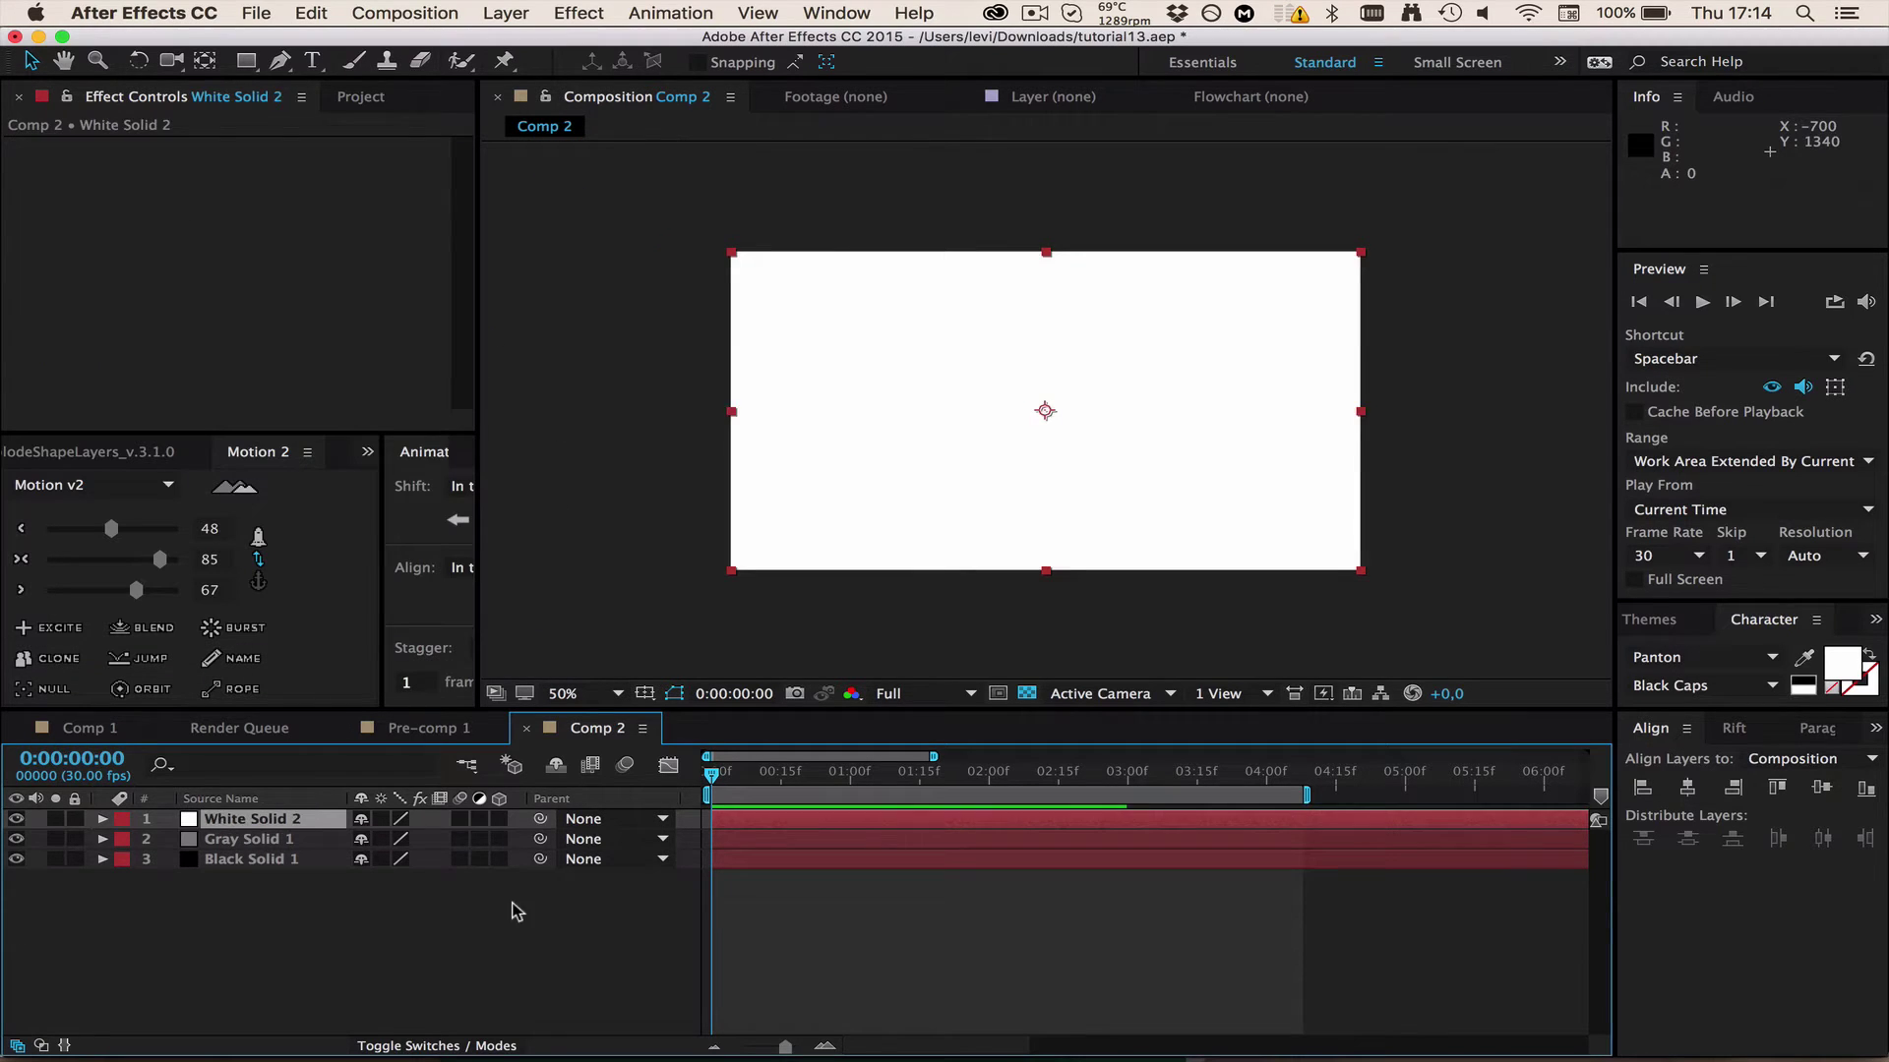
{"action": "left_click", "coordinate": [733, 777]}
{"action": "mouse_move", "coordinate": [733, 777]}
{"action": "left_mouse_down"}
{"action": "mouse_move", "coordinate": [832, 777]}
{"action": "mouse_move", "coordinate": [711, 777]}
{"action": "left_mouse_up"}
{"action": "left_click", "coordinate": [763, 822]}
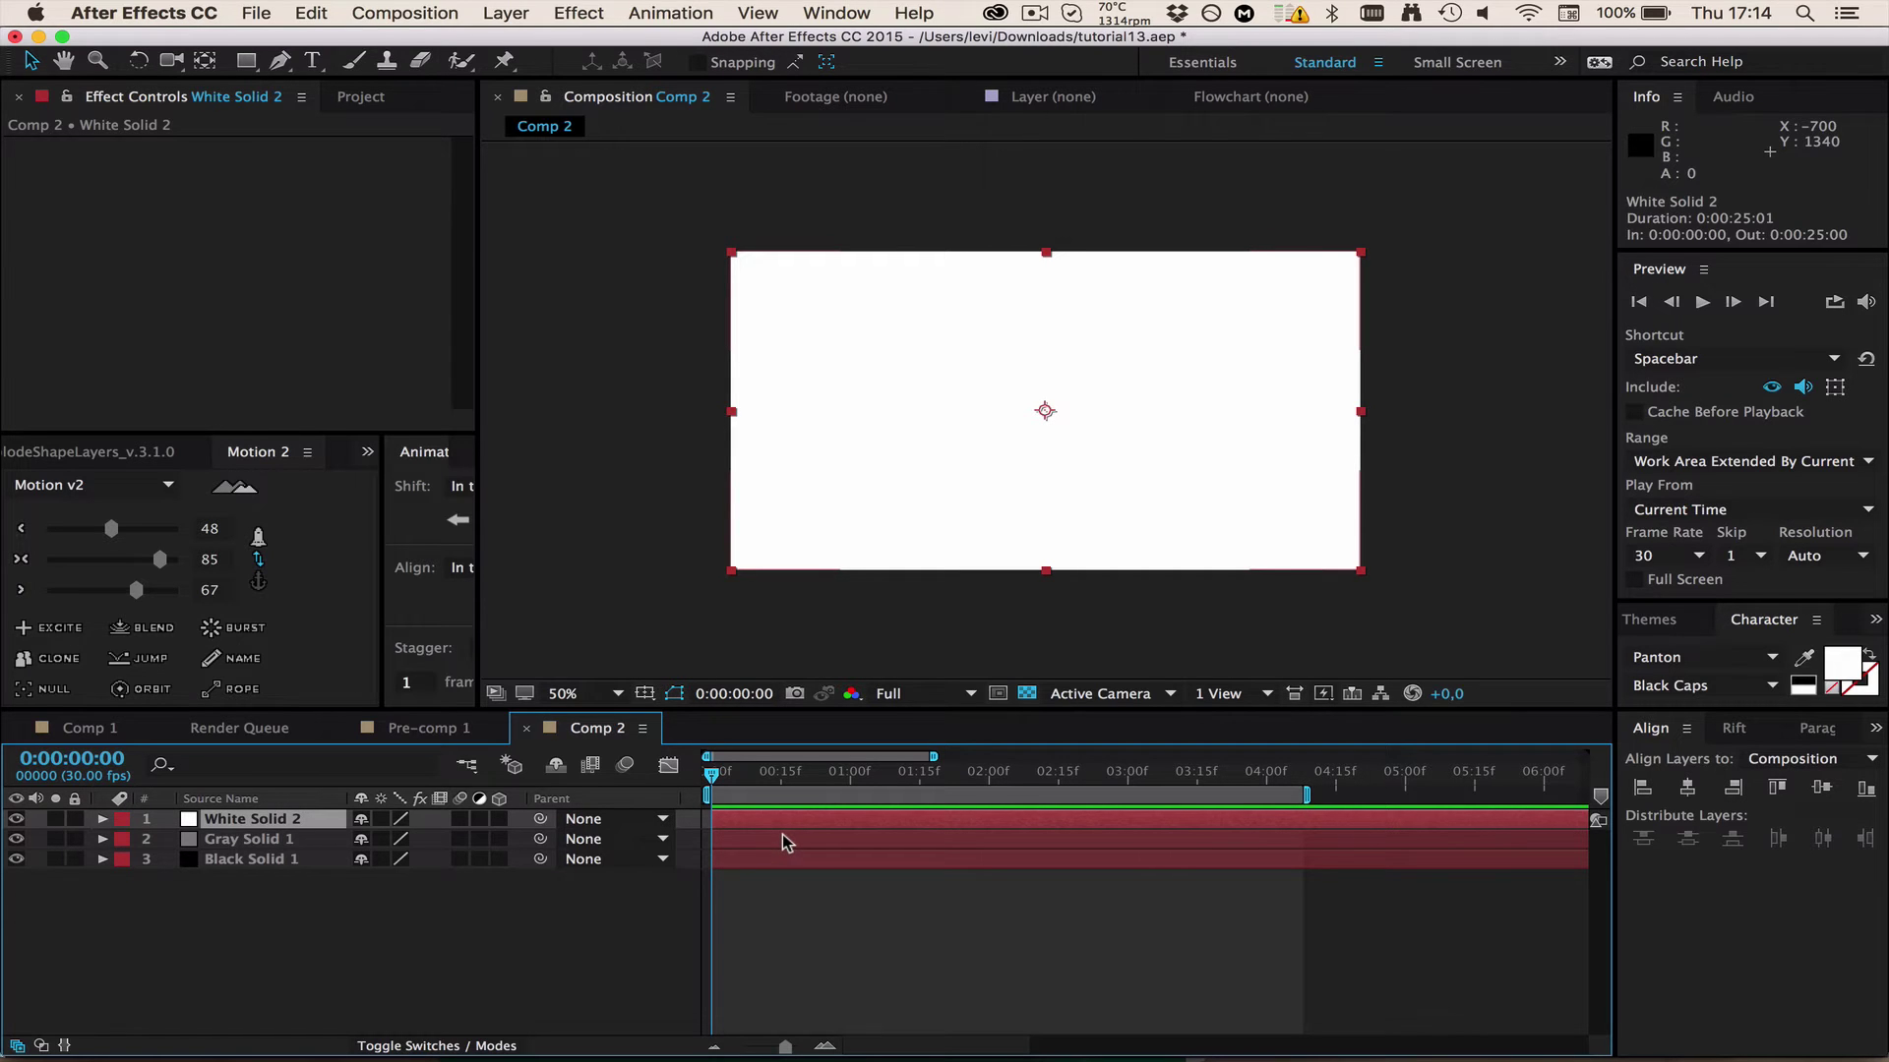
- Reveal Position for the three solids and test sliding White Solid 2's X value
{"action": "left_click", "coordinate": [244, 862], "text": "shift"}
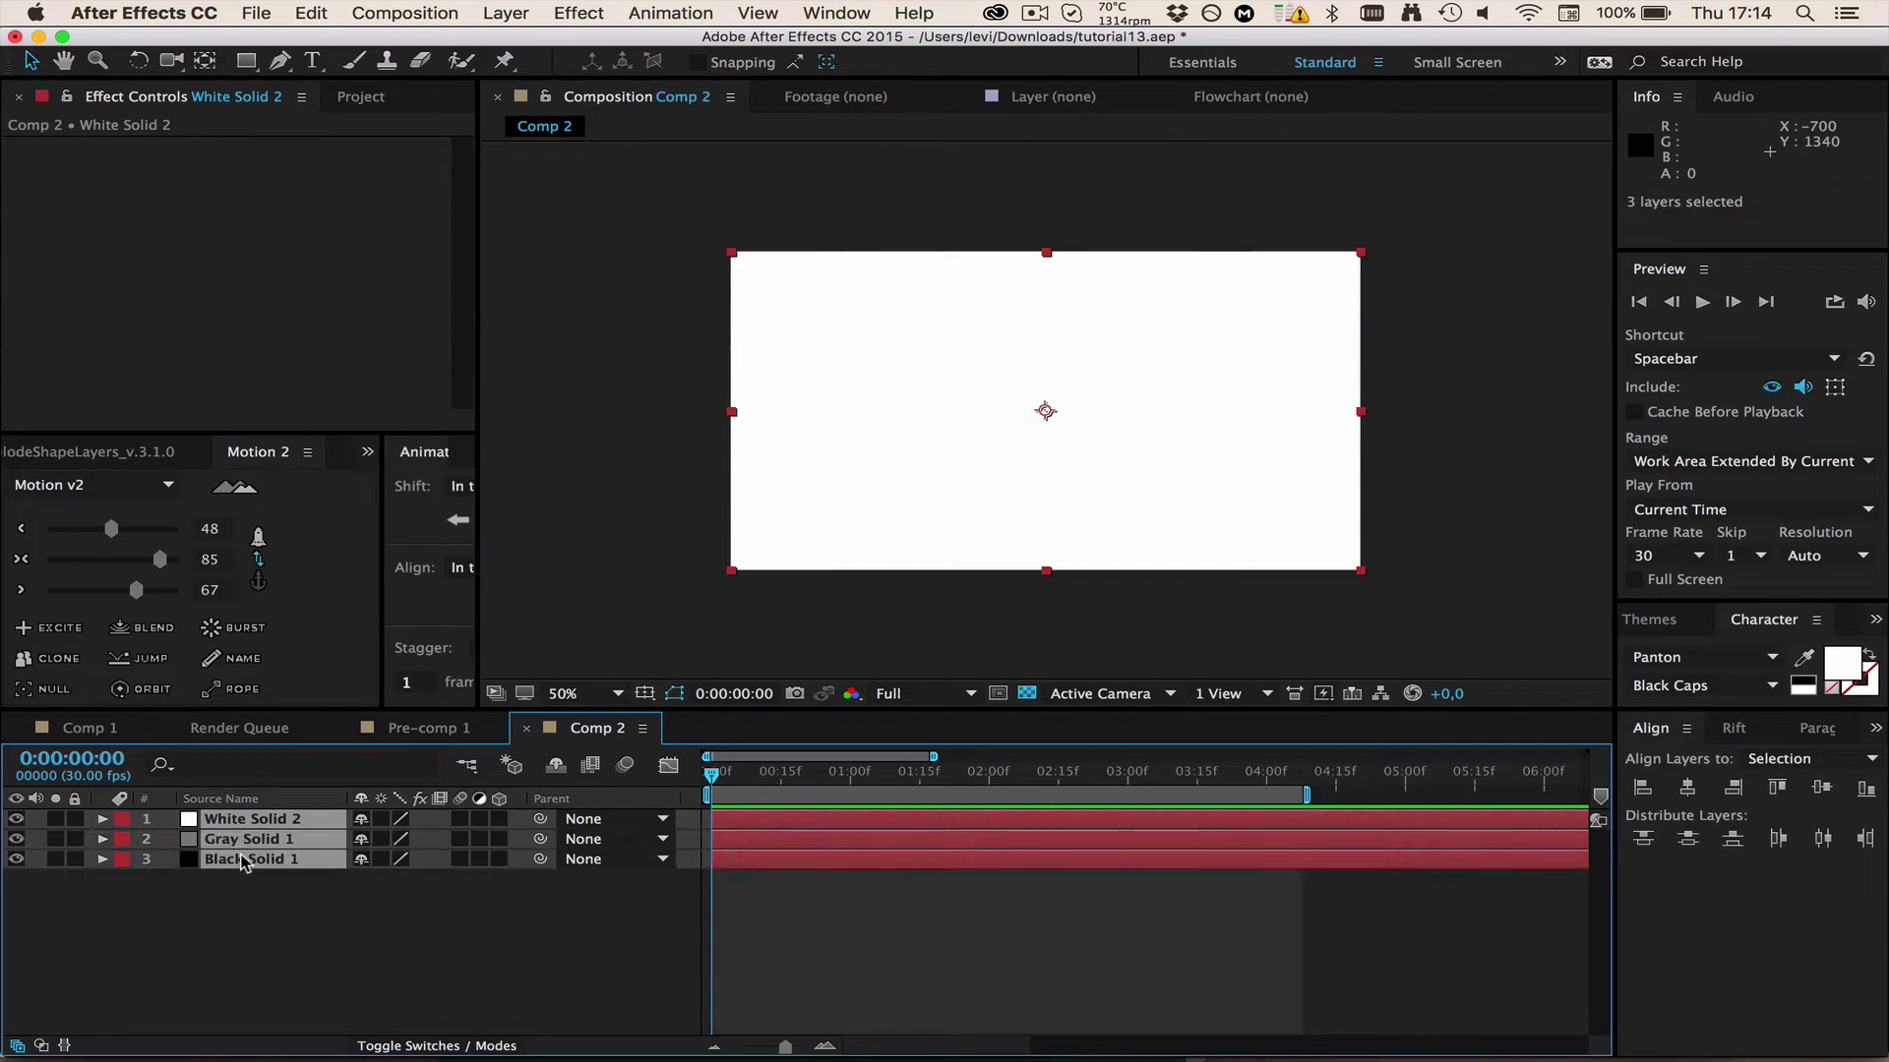
{"action": "key", "text": "p"}
{"action": "left_click", "coordinate": [798, 1013]}
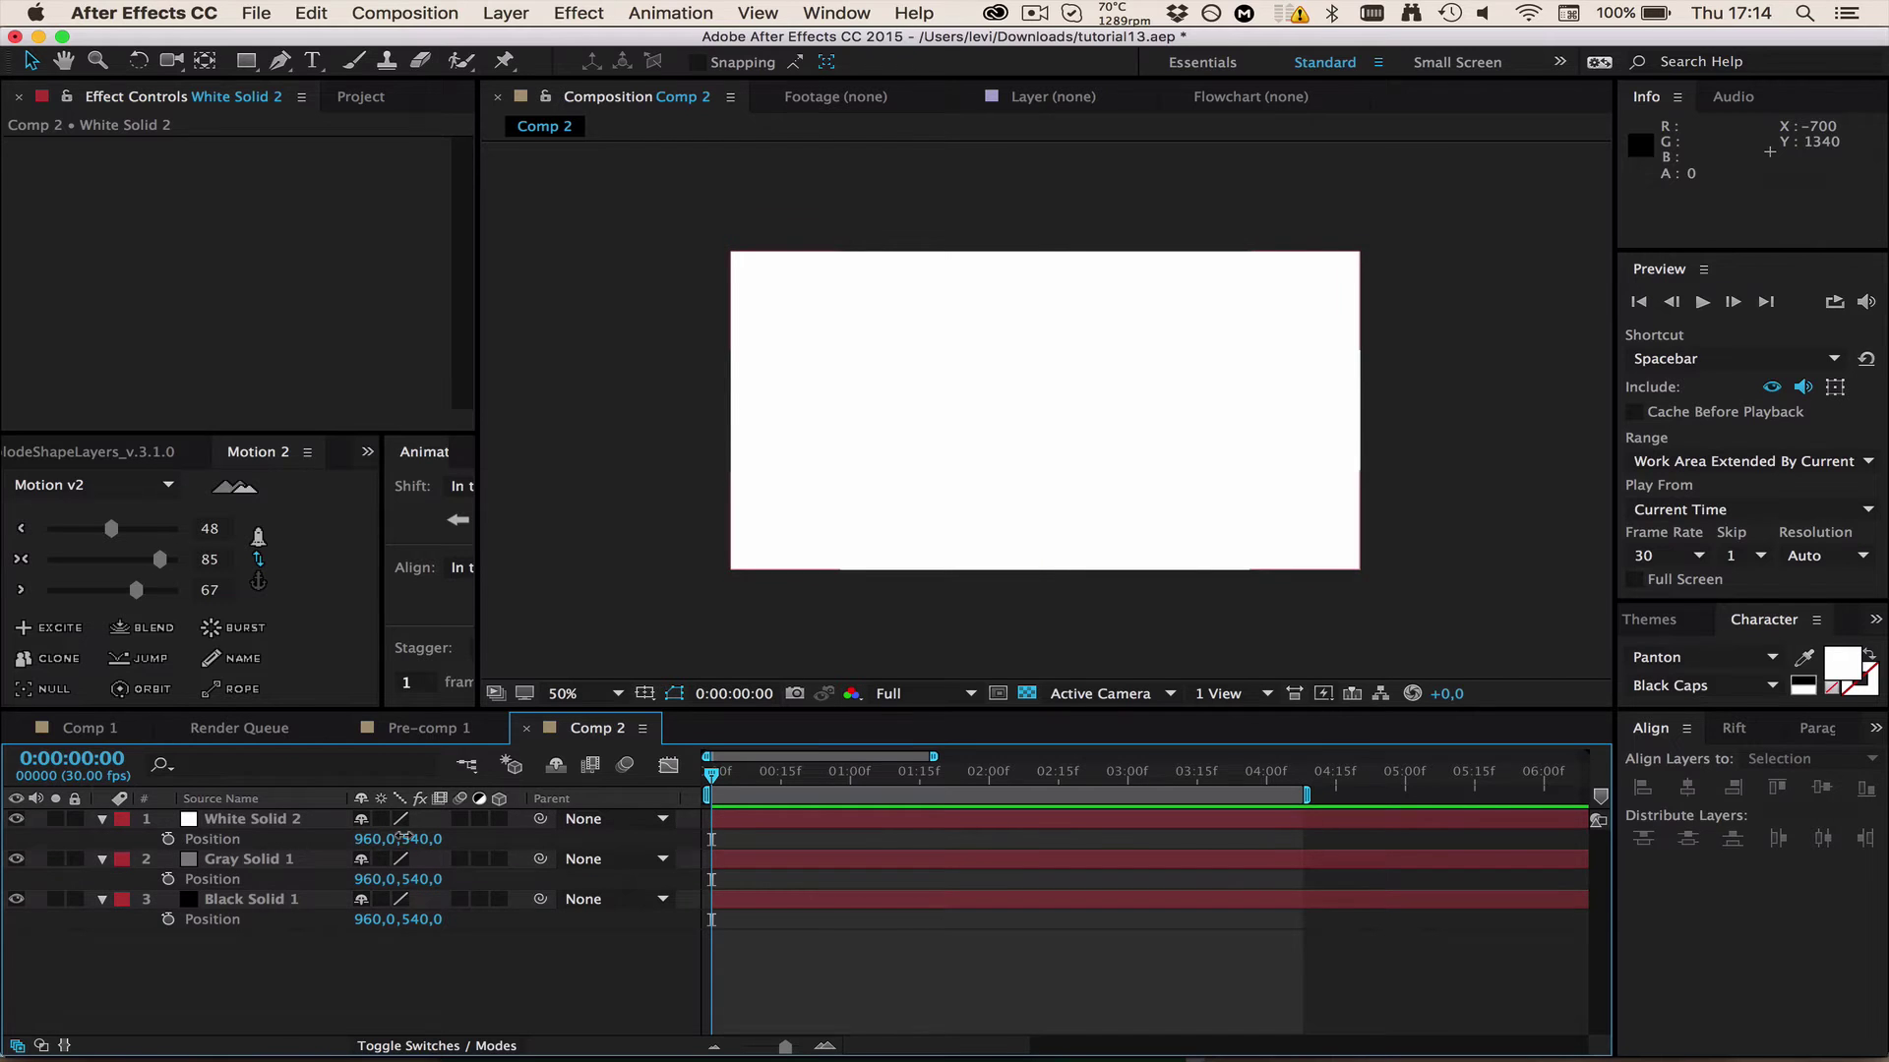
{"action": "left_click_drag", "start_coordinate": [402, 838], "coordinate": [705, 862]}
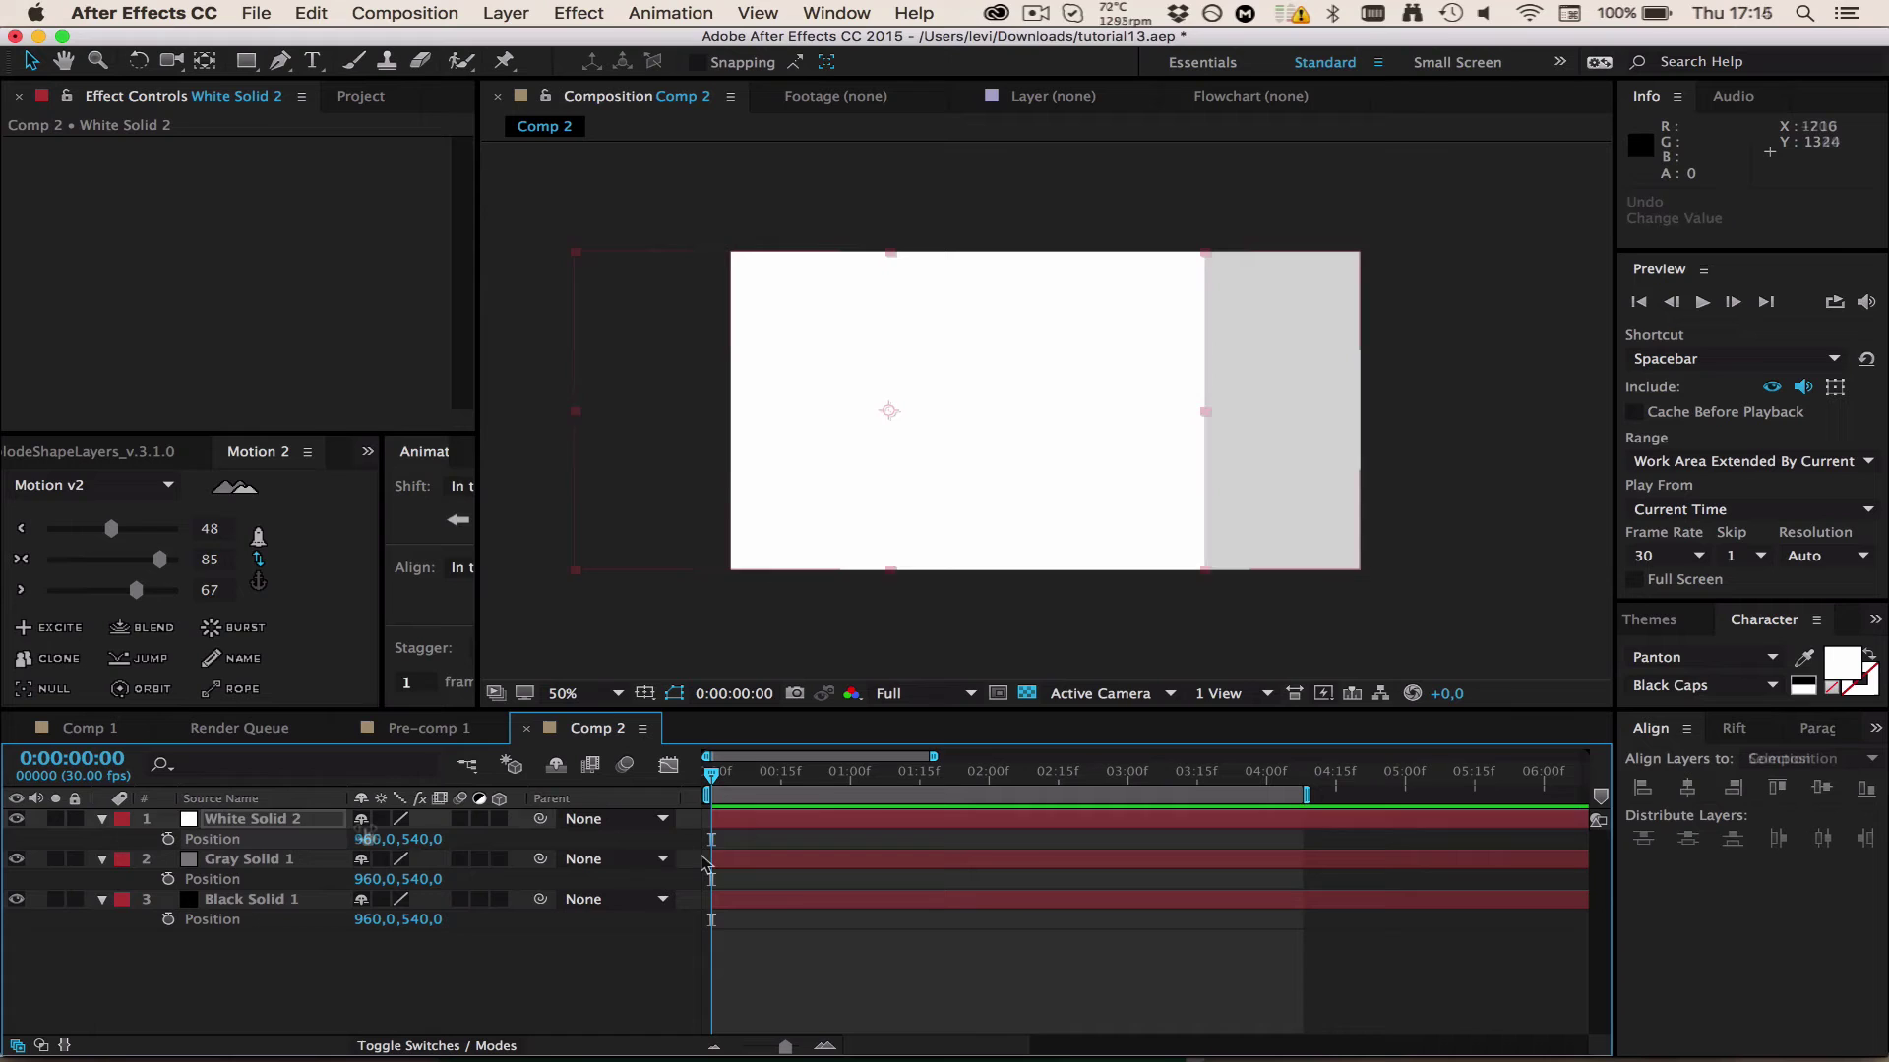
{"action": "left_click", "coordinate": [785, 817]}
{"action": "left_click", "coordinate": [813, 918]}
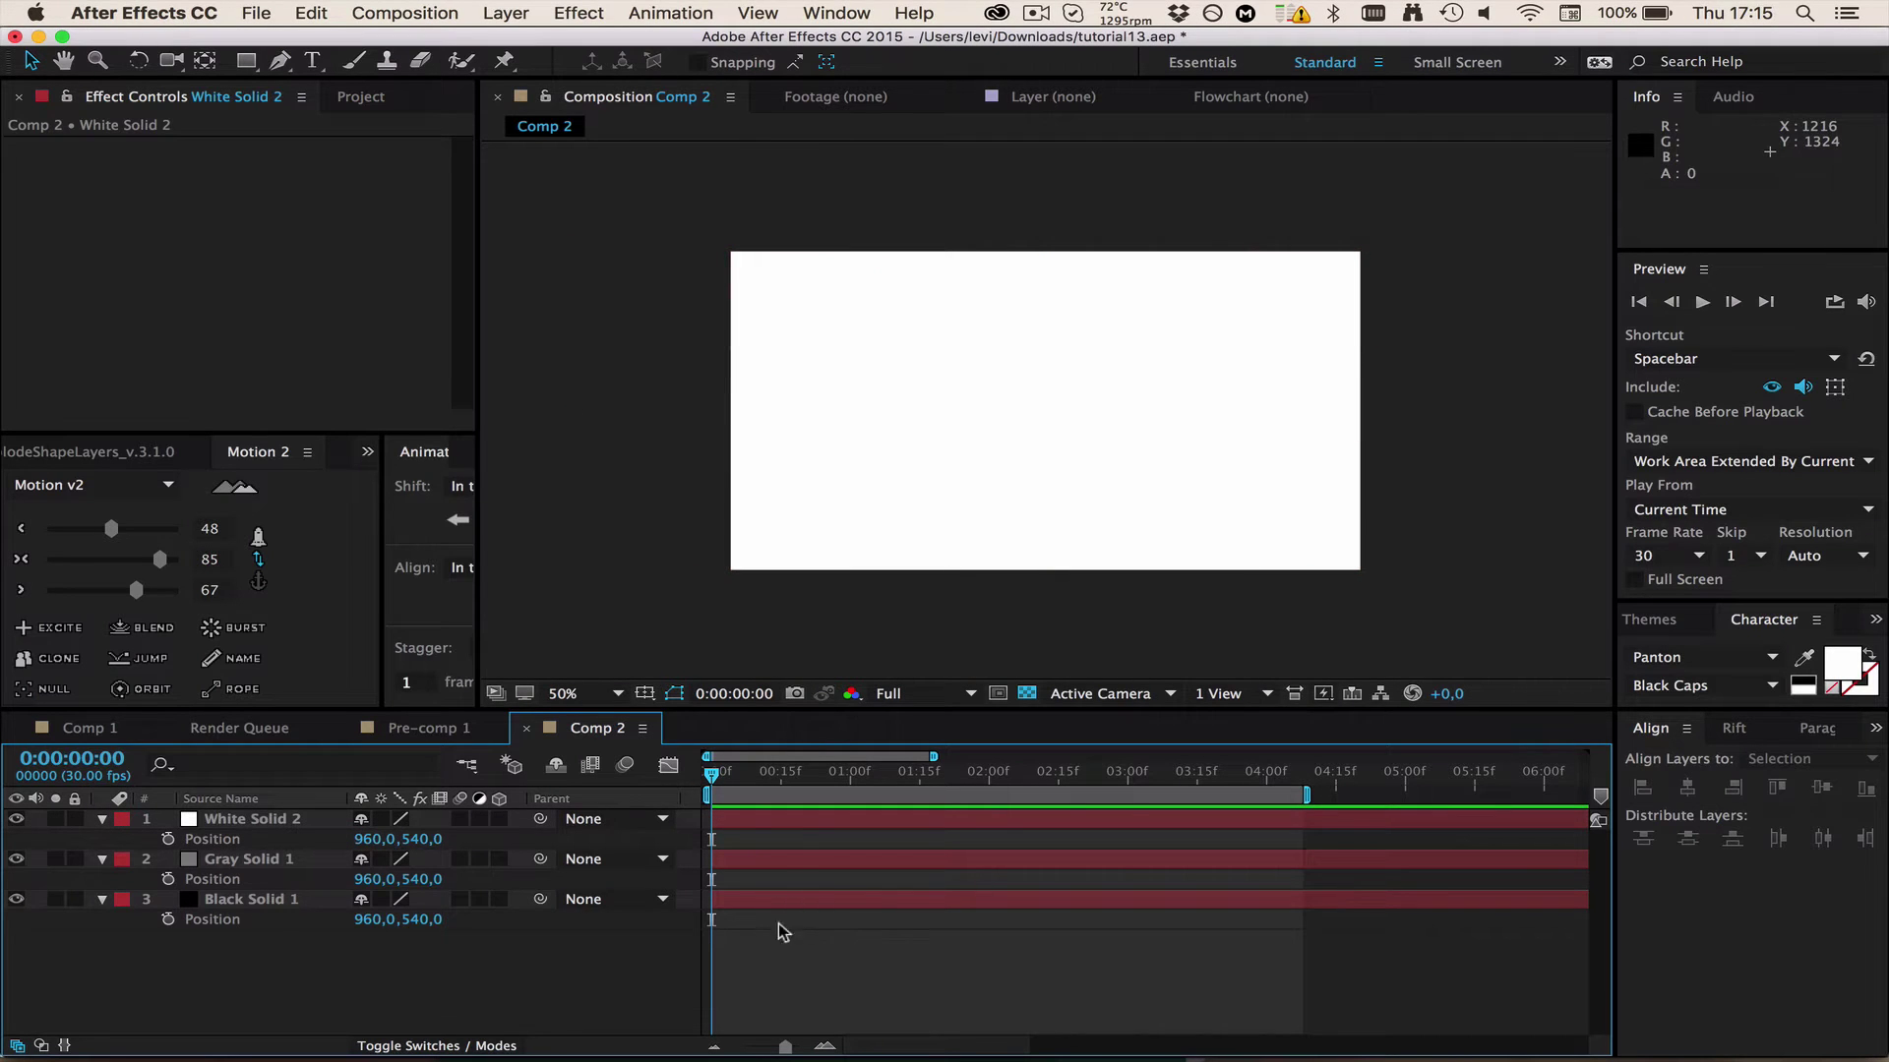
{"action": "left_click", "coordinate": [777, 818]}
{"action": "left_click", "coordinate": [816, 959]}
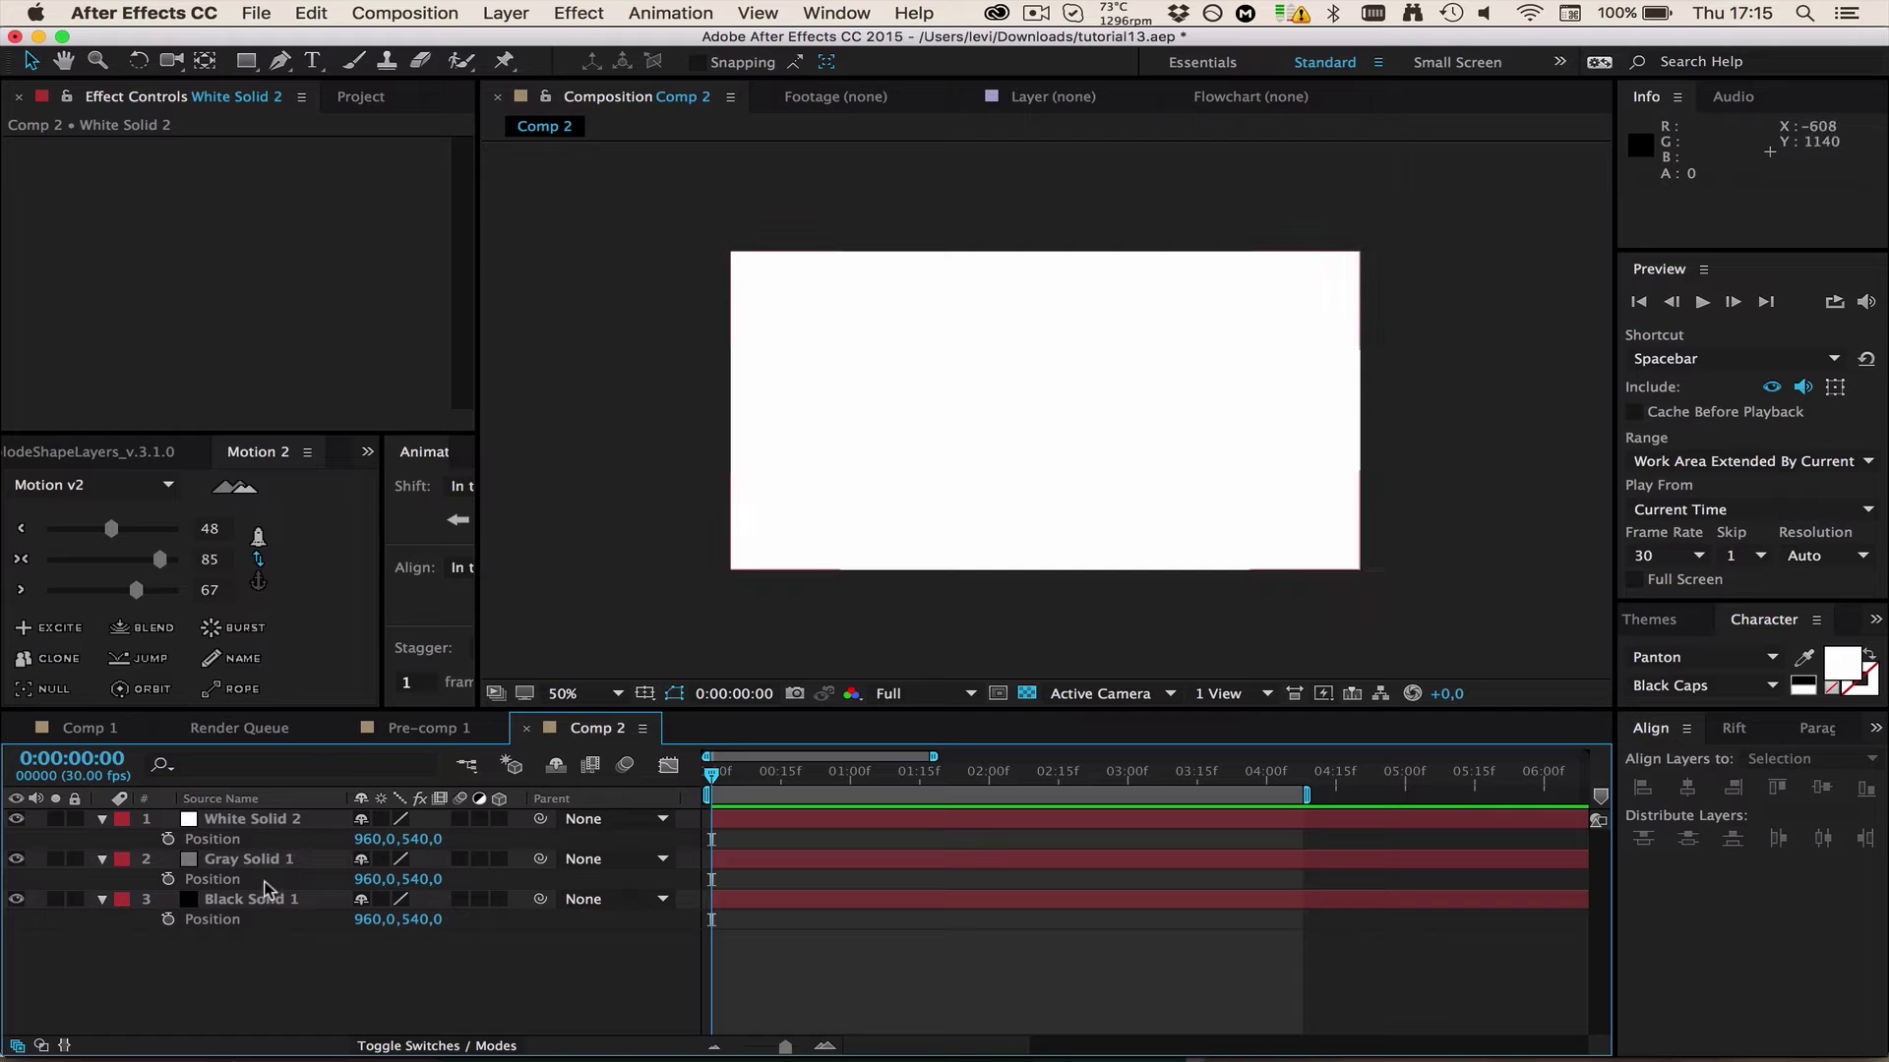
- Move all three solids' anchor points to their right-middle edge
{"action": "left_click", "coordinate": [320, 864]}
{"action": "key", "text": "super+a"}
{"action": "mouse_move", "coordinate": [257, 565]}
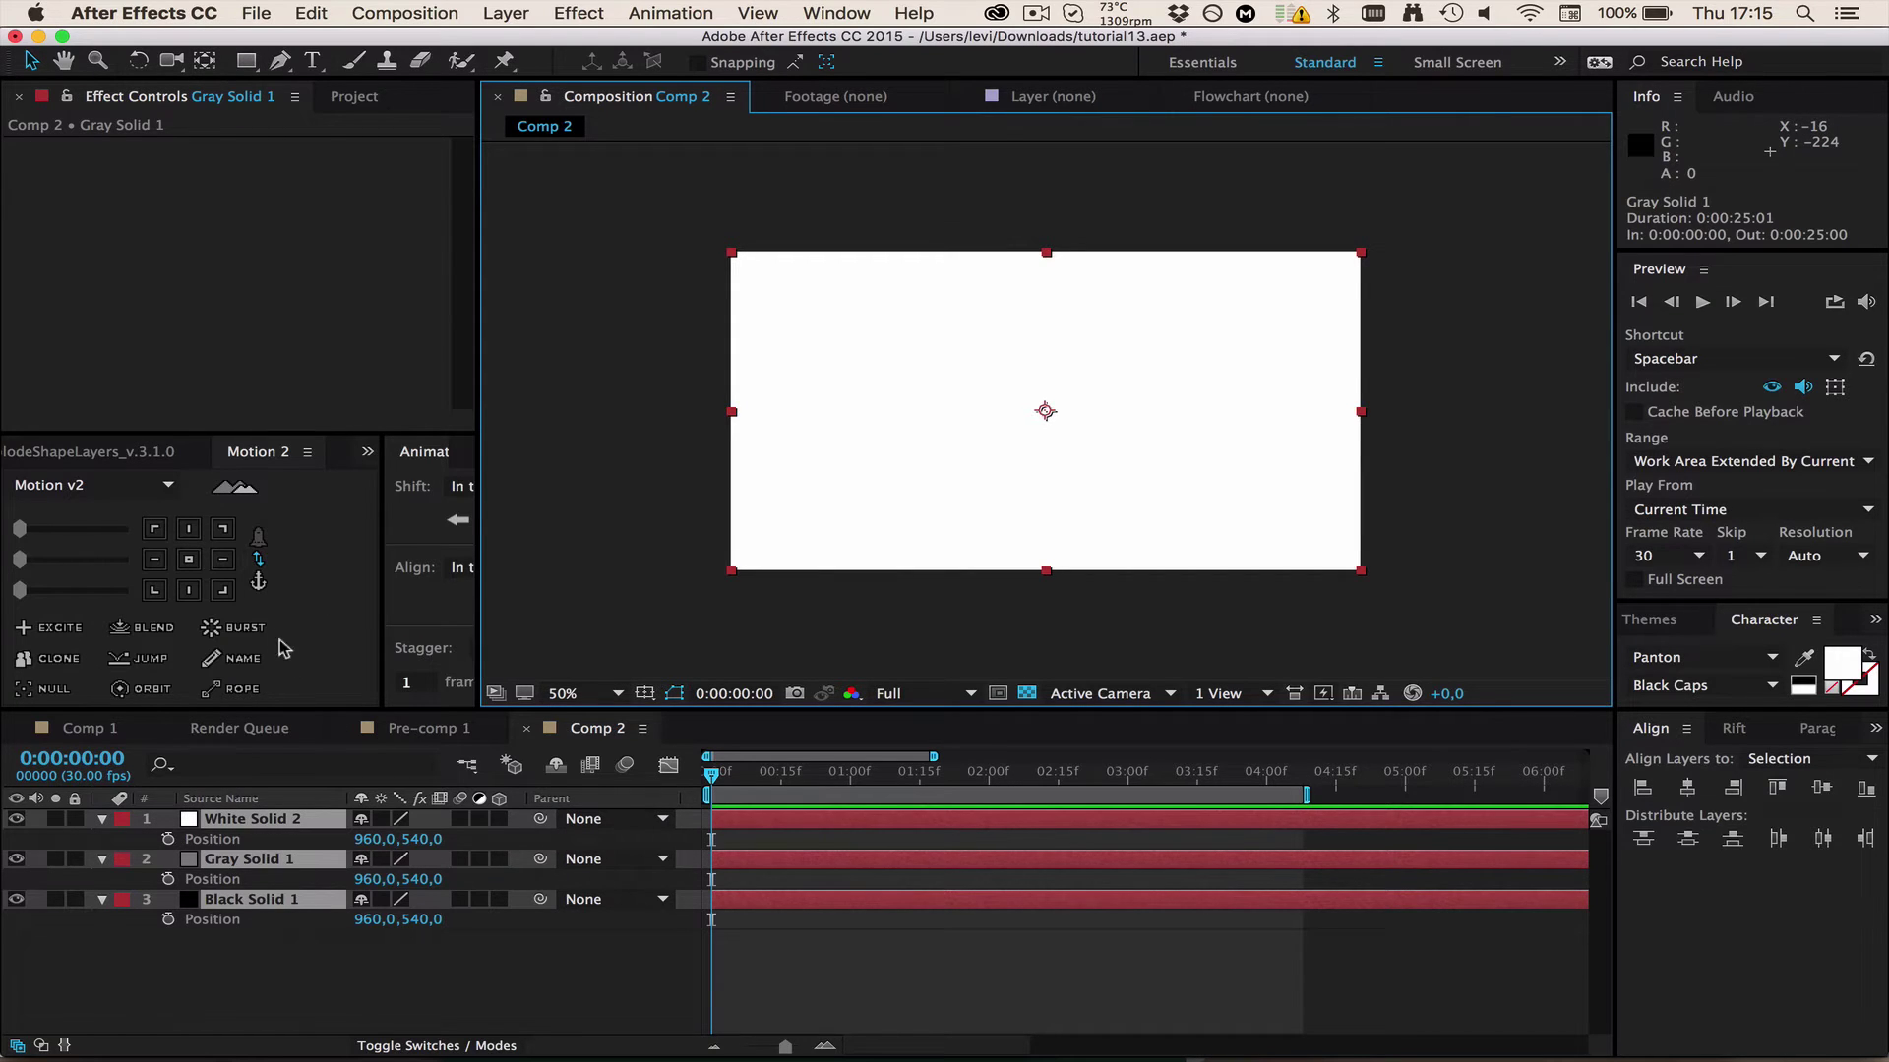
{"action": "left_click", "coordinate": [222, 569]}
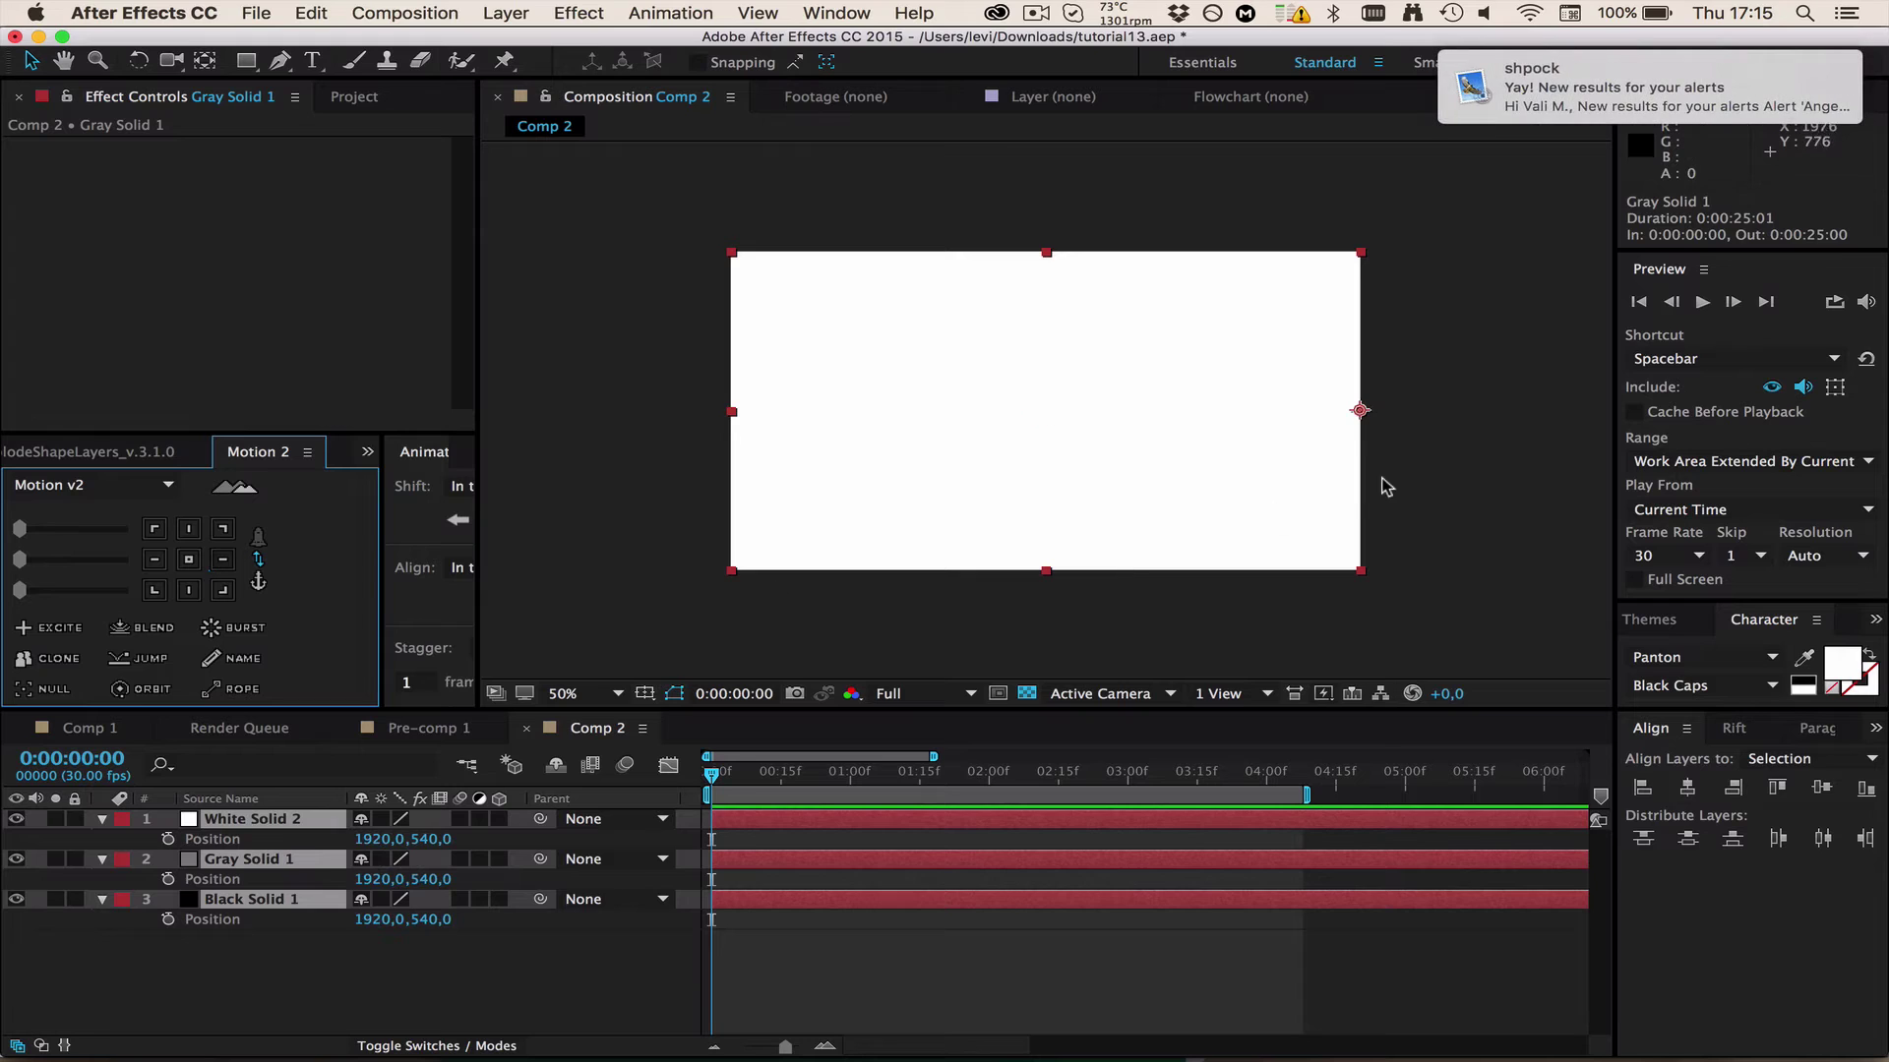
- Set Black Solid 1 X to 1920/3 (640) and Gray Solid 1 X to 1920/3*2 (1280)
{"action": "left_click", "coordinate": [384, 953]}
{"action": "left_click", "coordinate": [373, 920]}
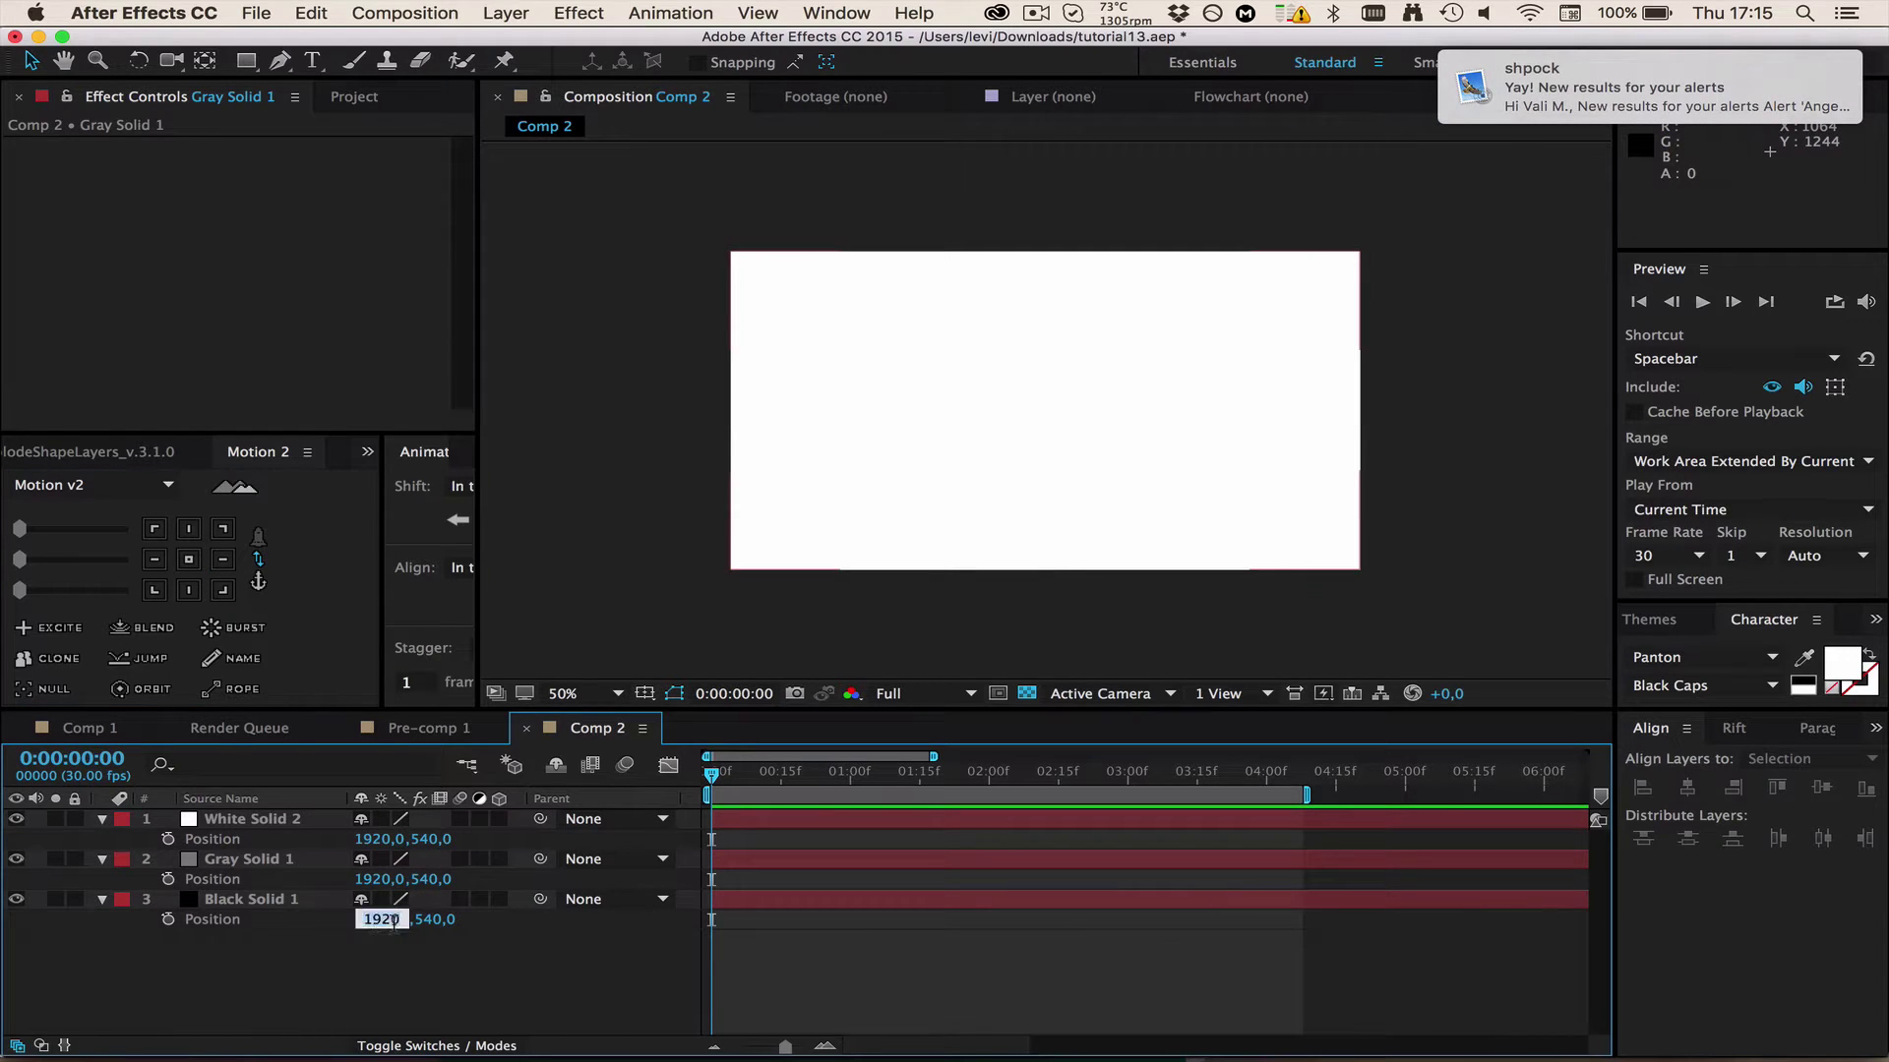
{"action": "left_click", "coordinate": [399, 920]}
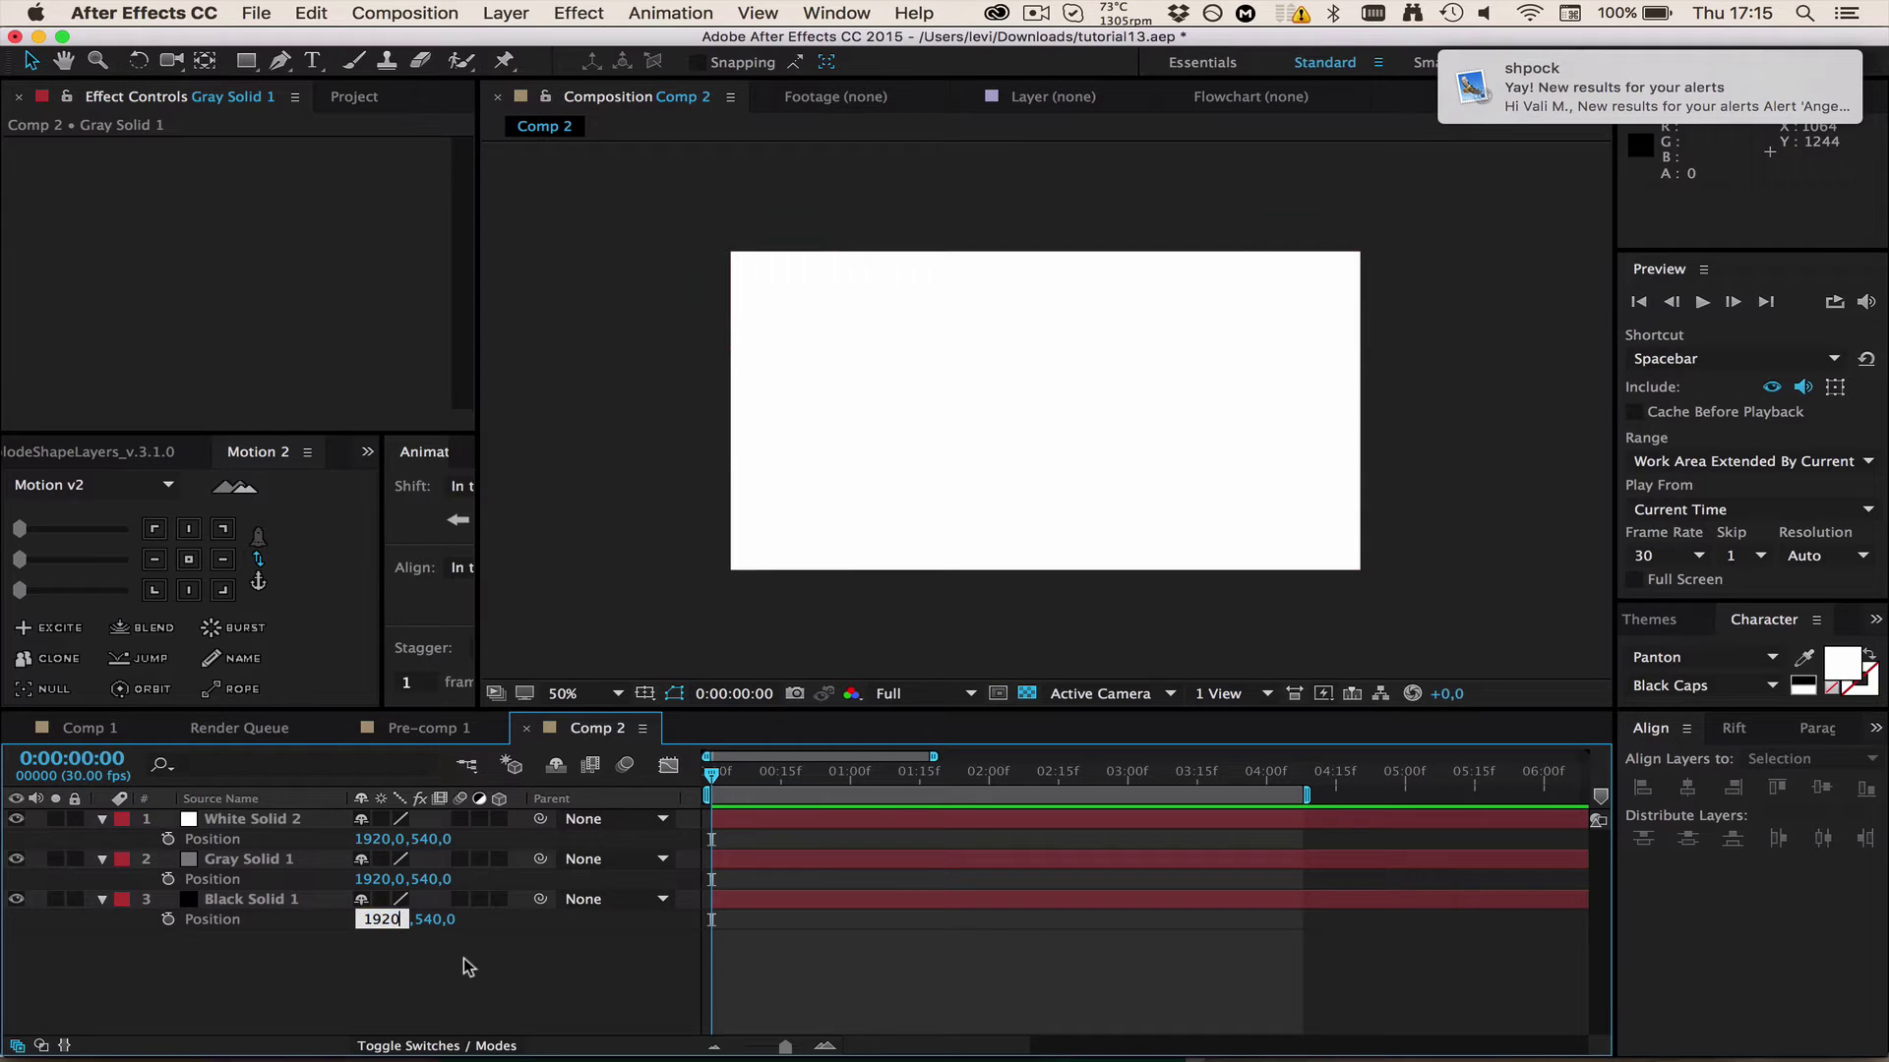
{"action": "type", "text": "/3"}
{"action": "key", "text": "Return"}
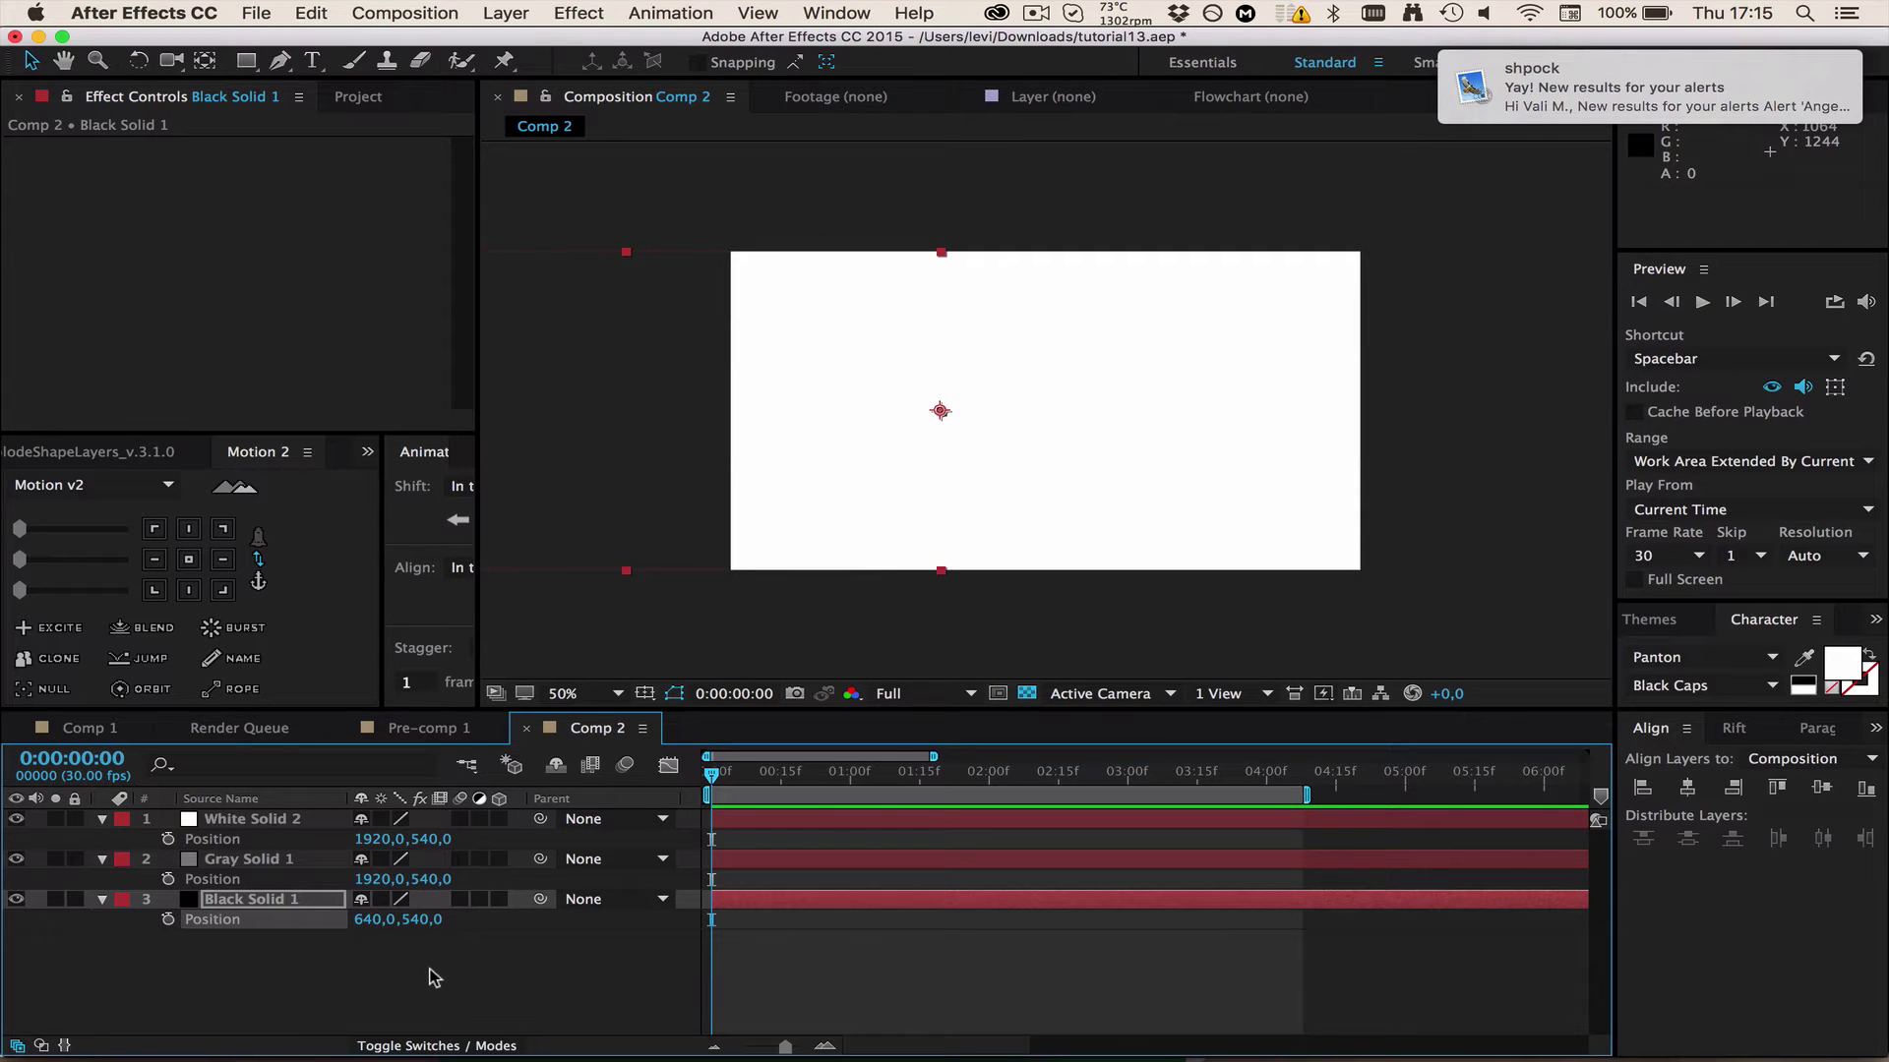
{"action": "left_click", "coordinate": [378, 880]}
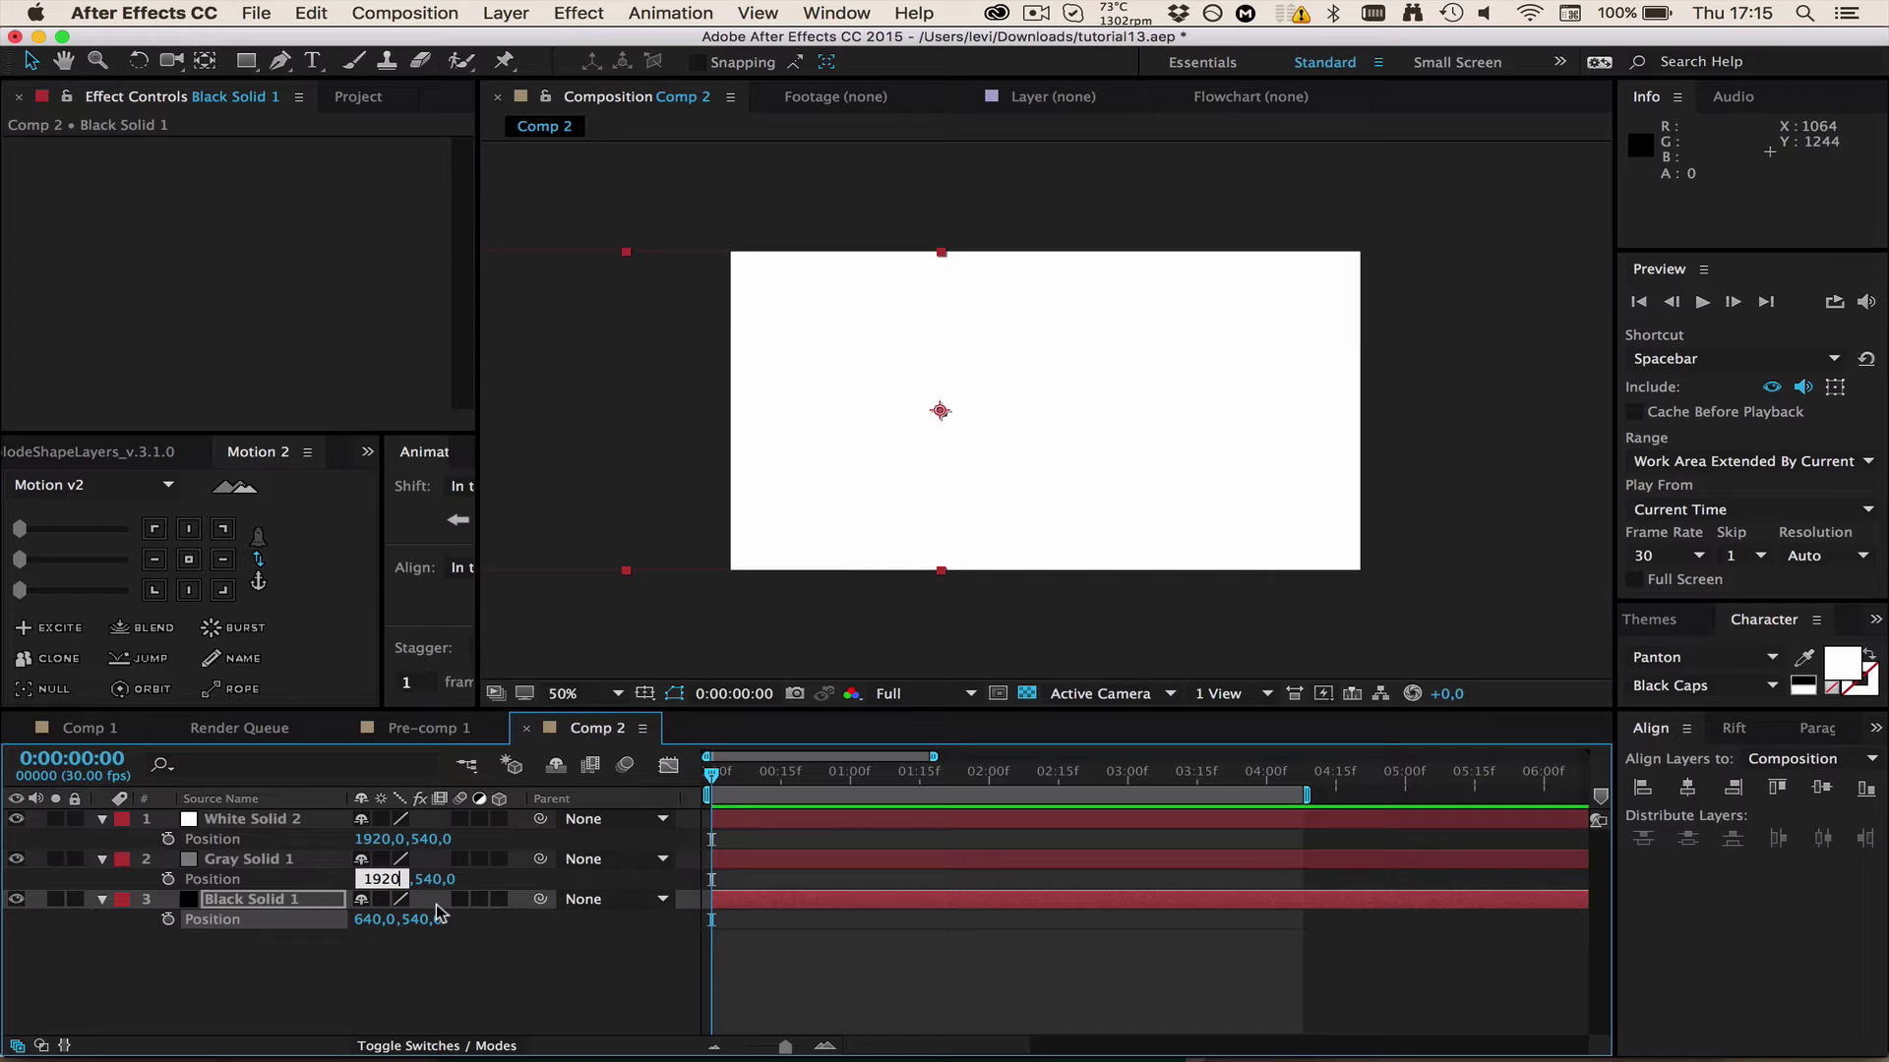
{"action": "type", "text": "/"}
{"action": "type", "text": "3*2"}
{"action": "key", "text": "Return"}
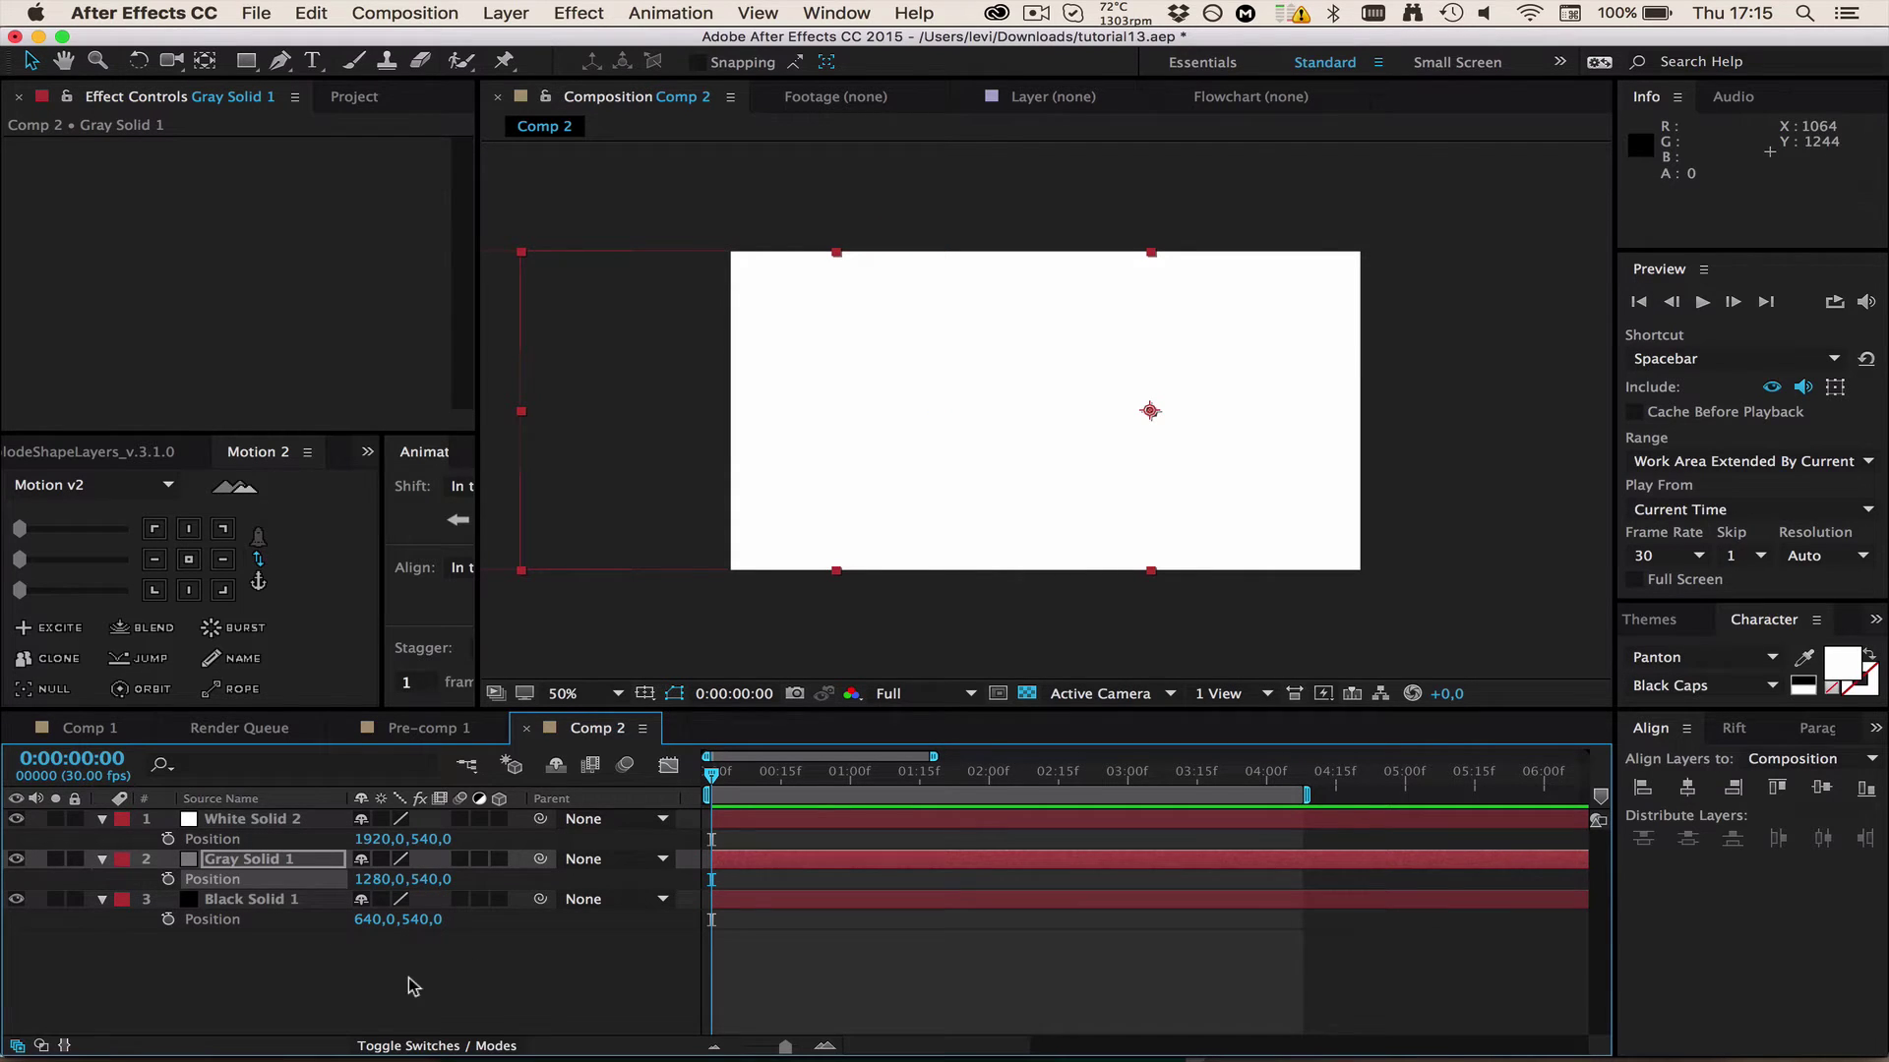
- Reorder the solids Black, Gray, White and select all three
{"action": "left_click", "coordinate": [413, 986]}
{"action": "left_click_drag", "start_coordinate": [251, 818], "coordinate": [251, 861]}
{"action": "left_click", "coordinate": [302, 961]}
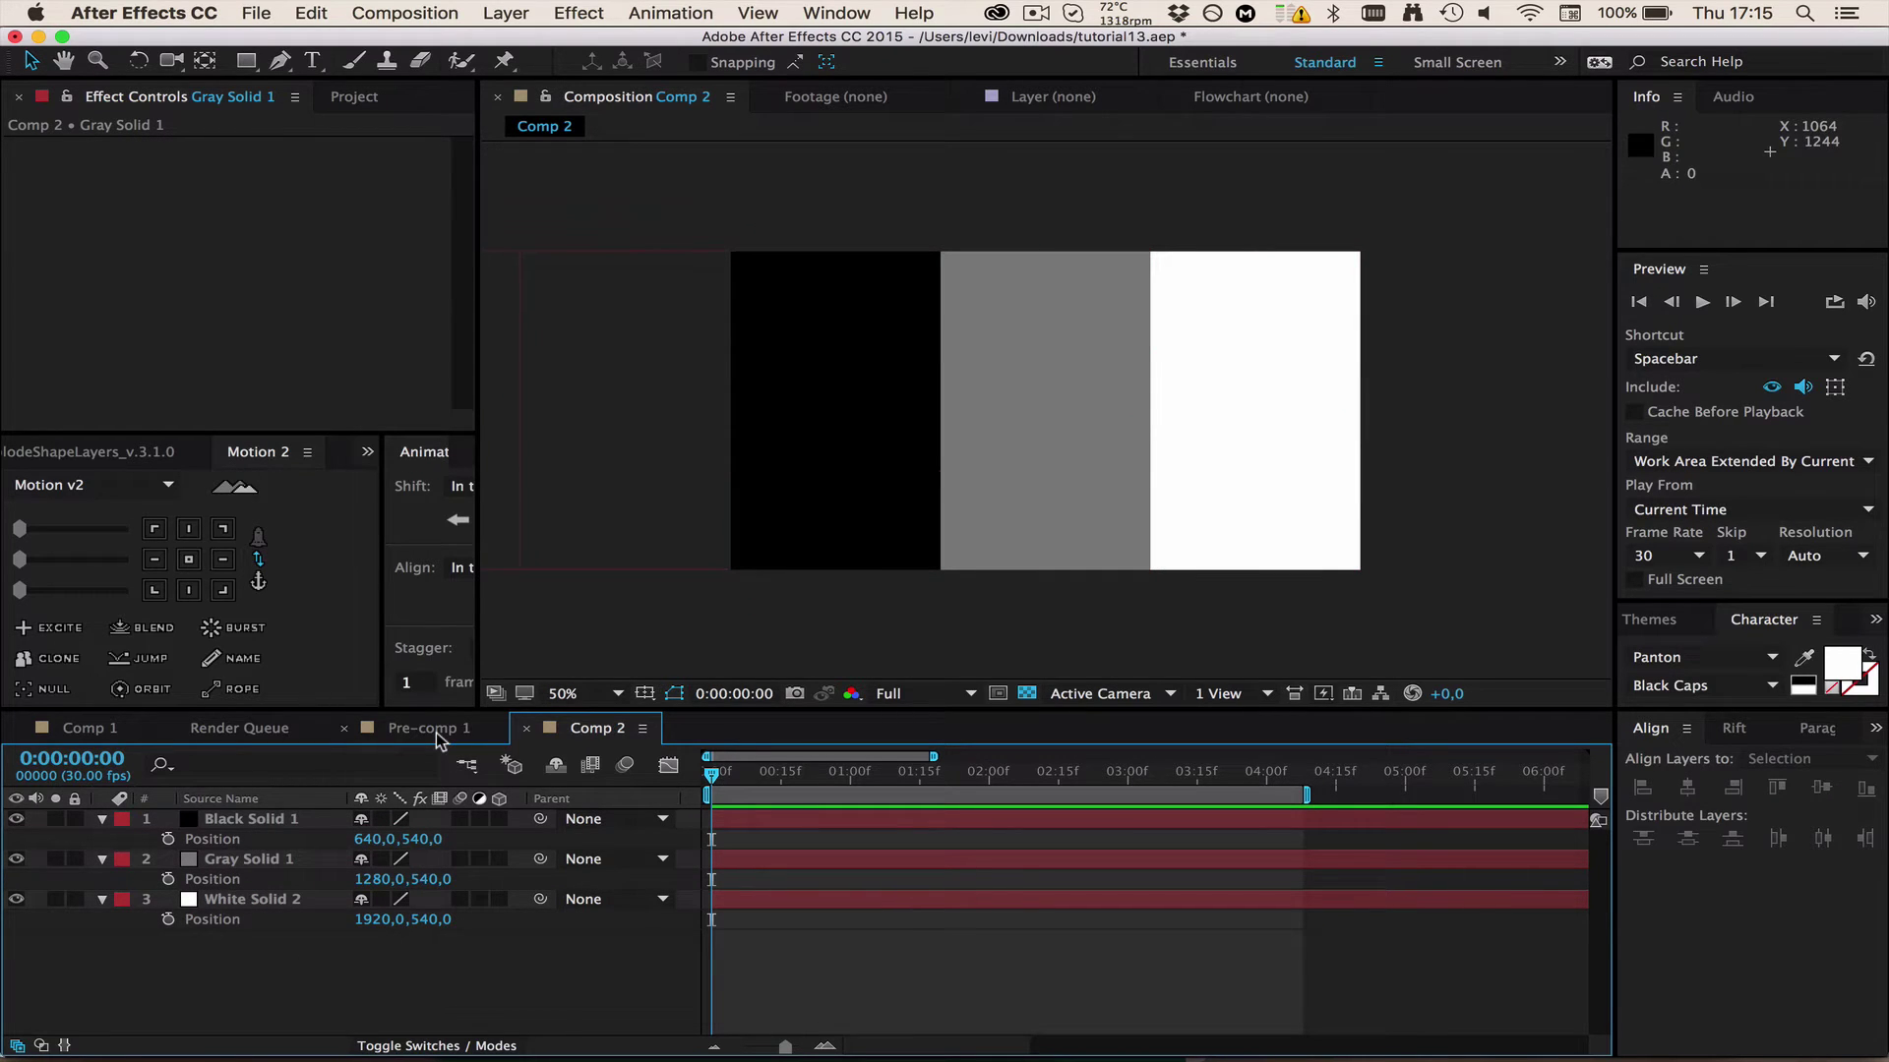
{"action": "key", "text": "super+a"}
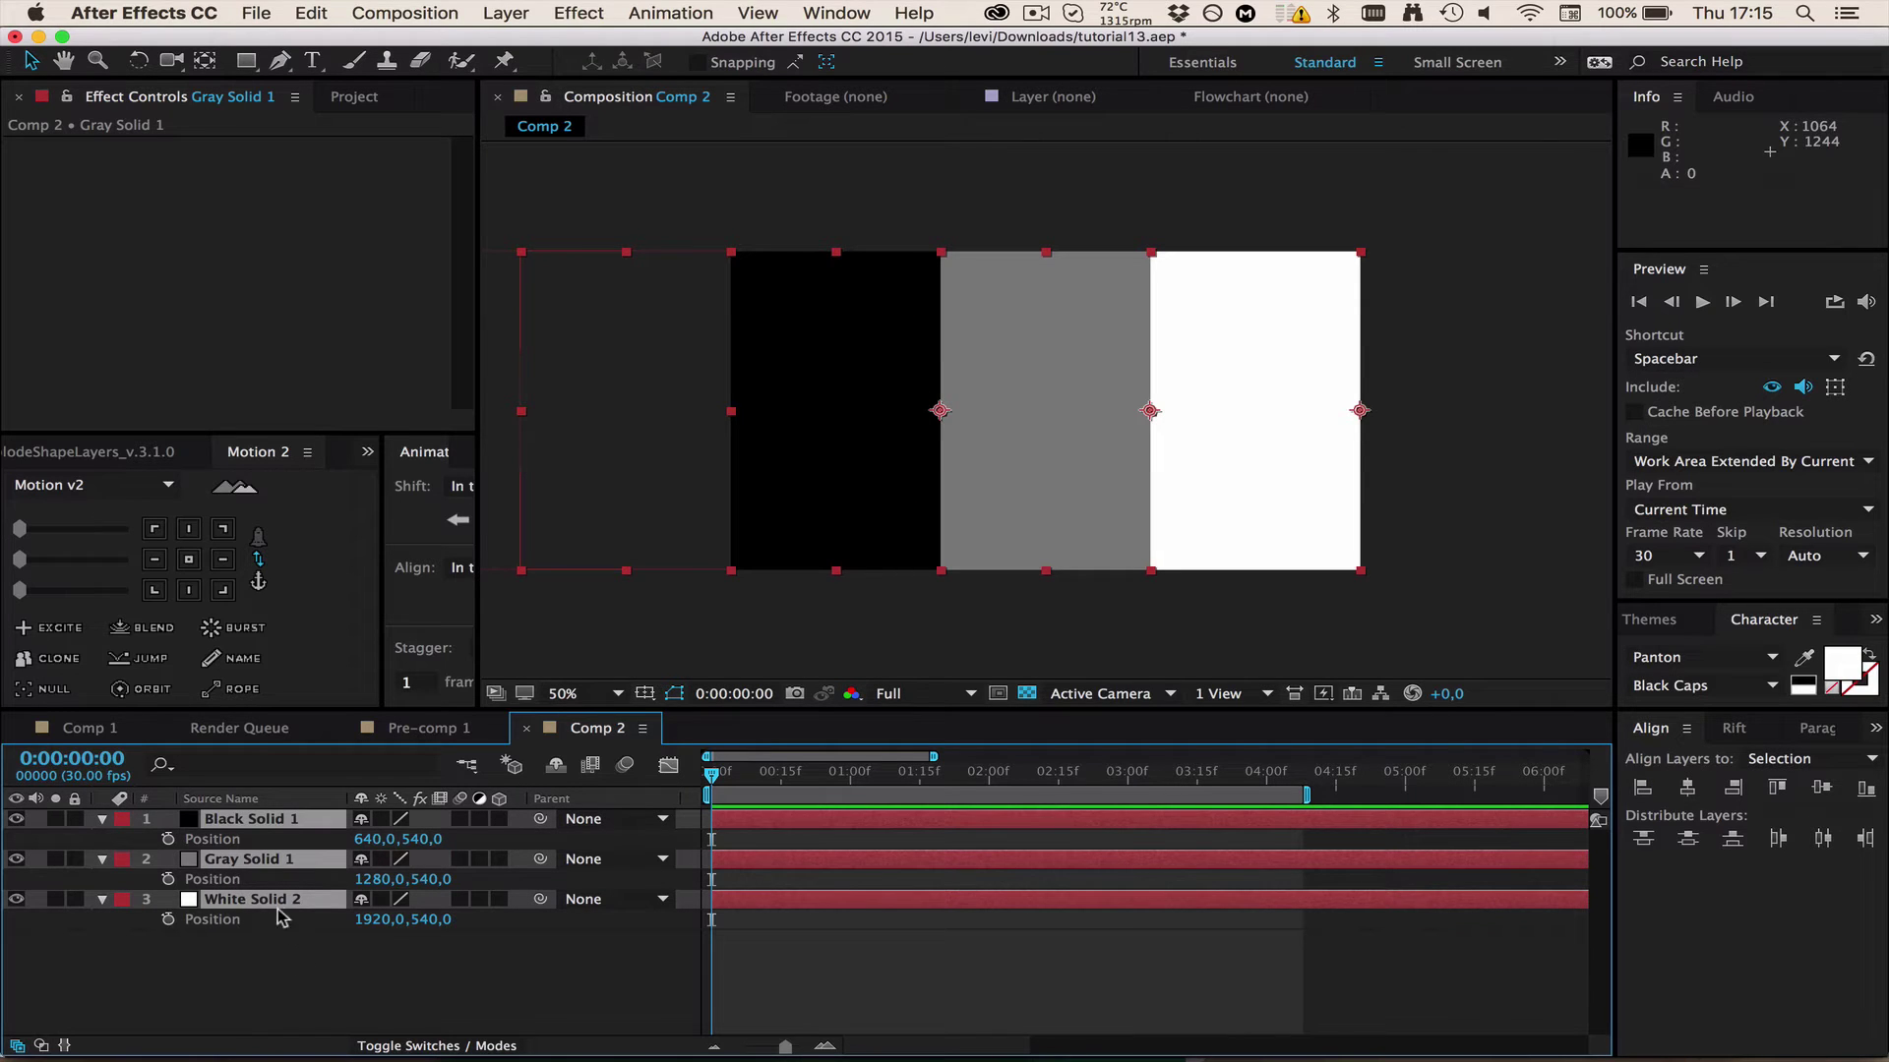
- Pre-compose the three solids into Pre-comp 2
{"action": "right_click", "coordinate": [271, 903]}
{"action": "left_click", "coordinate": [360, 846]}
{"action": "key", "text": "Return"}
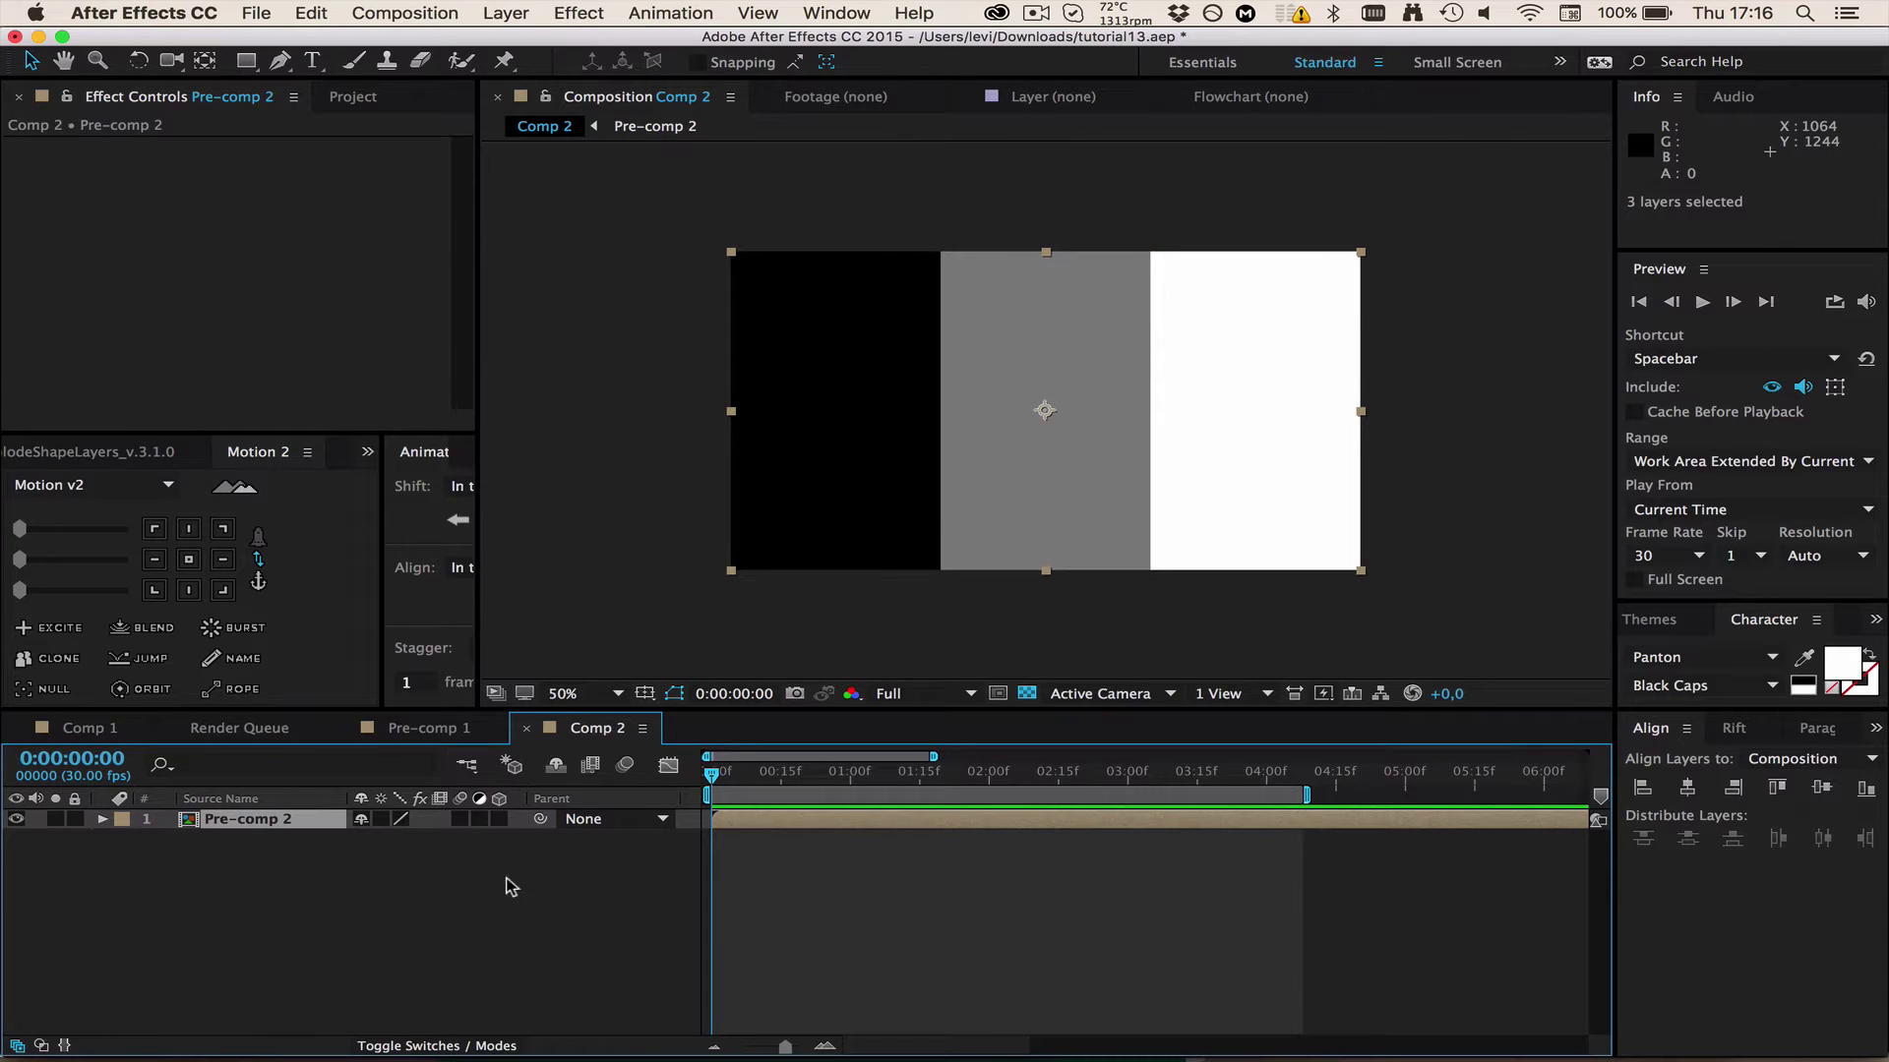
- Apply CC Sphere to Pre-comp 2, trying and then undoing a Y rotation change
{"action": "left_click", "coordinate": [561, 10]}
{"action": "mouse_move", "coordinate": [670, 393]}
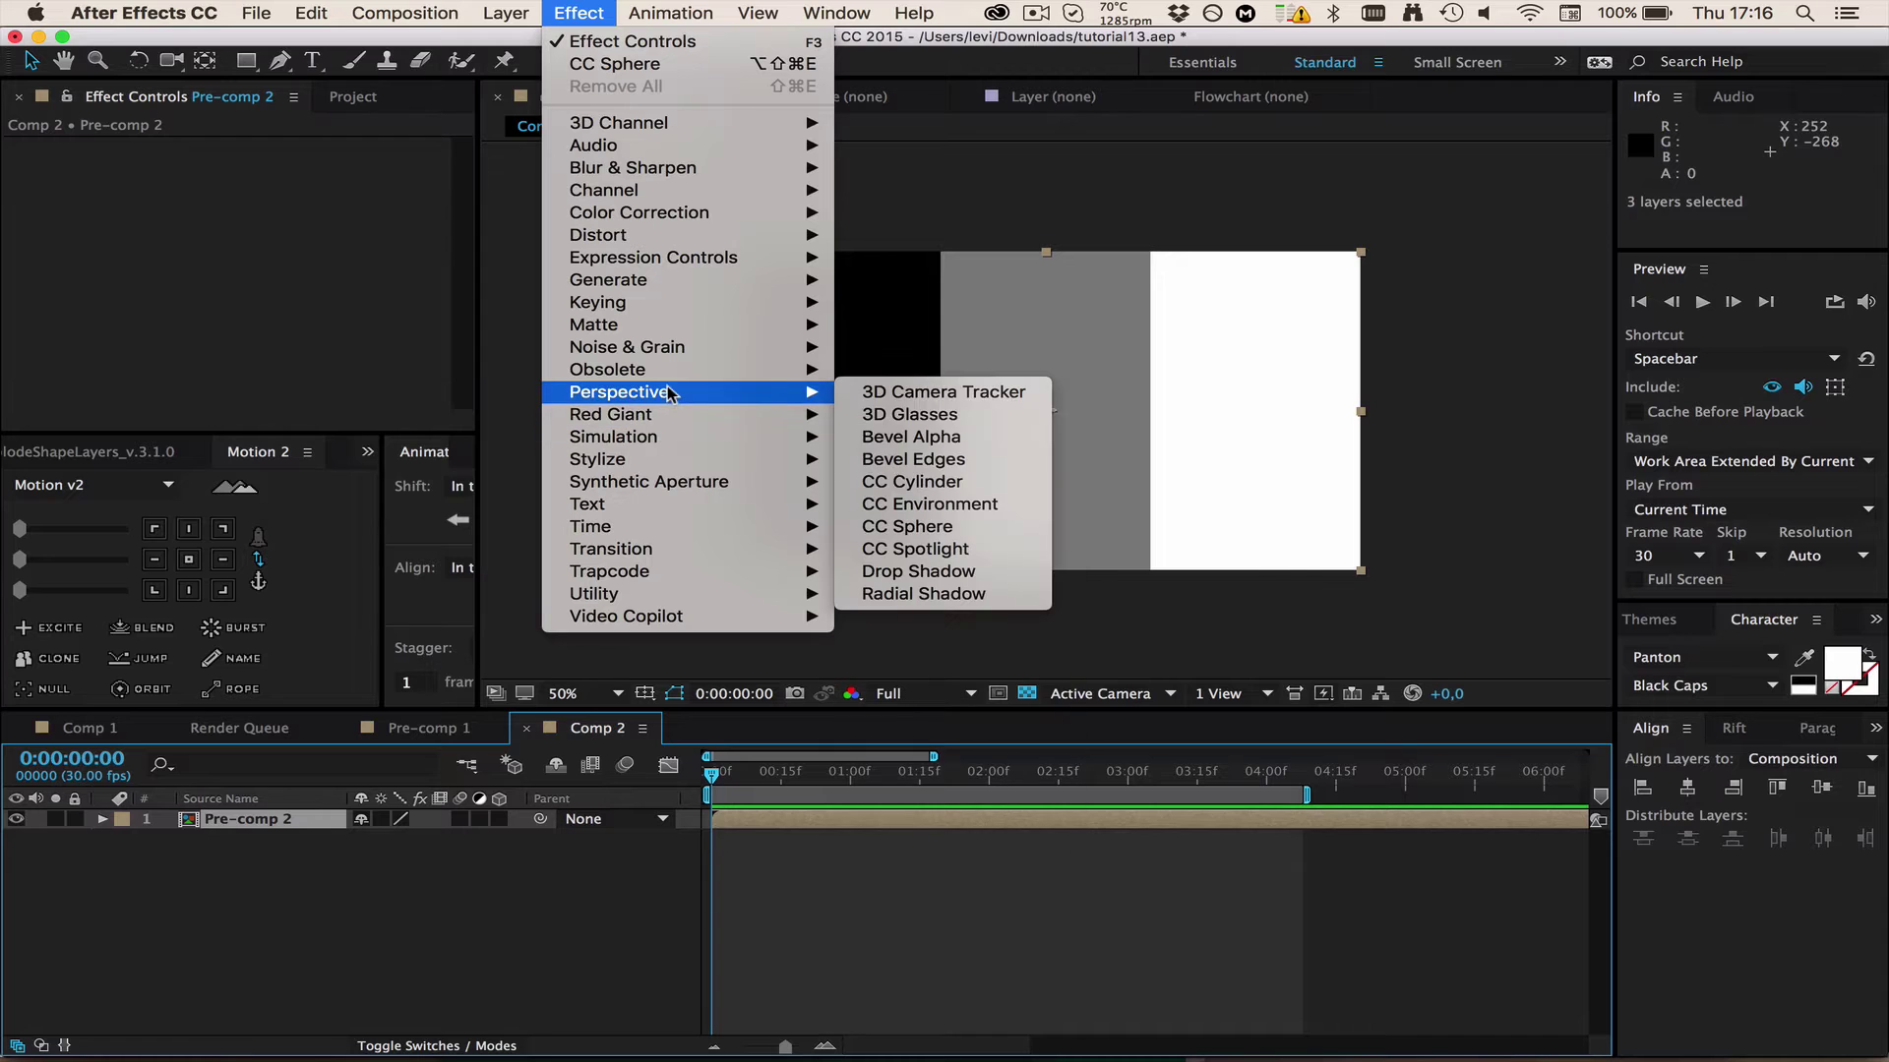
{"action": "left_click", "coordinate": [950, 529]}
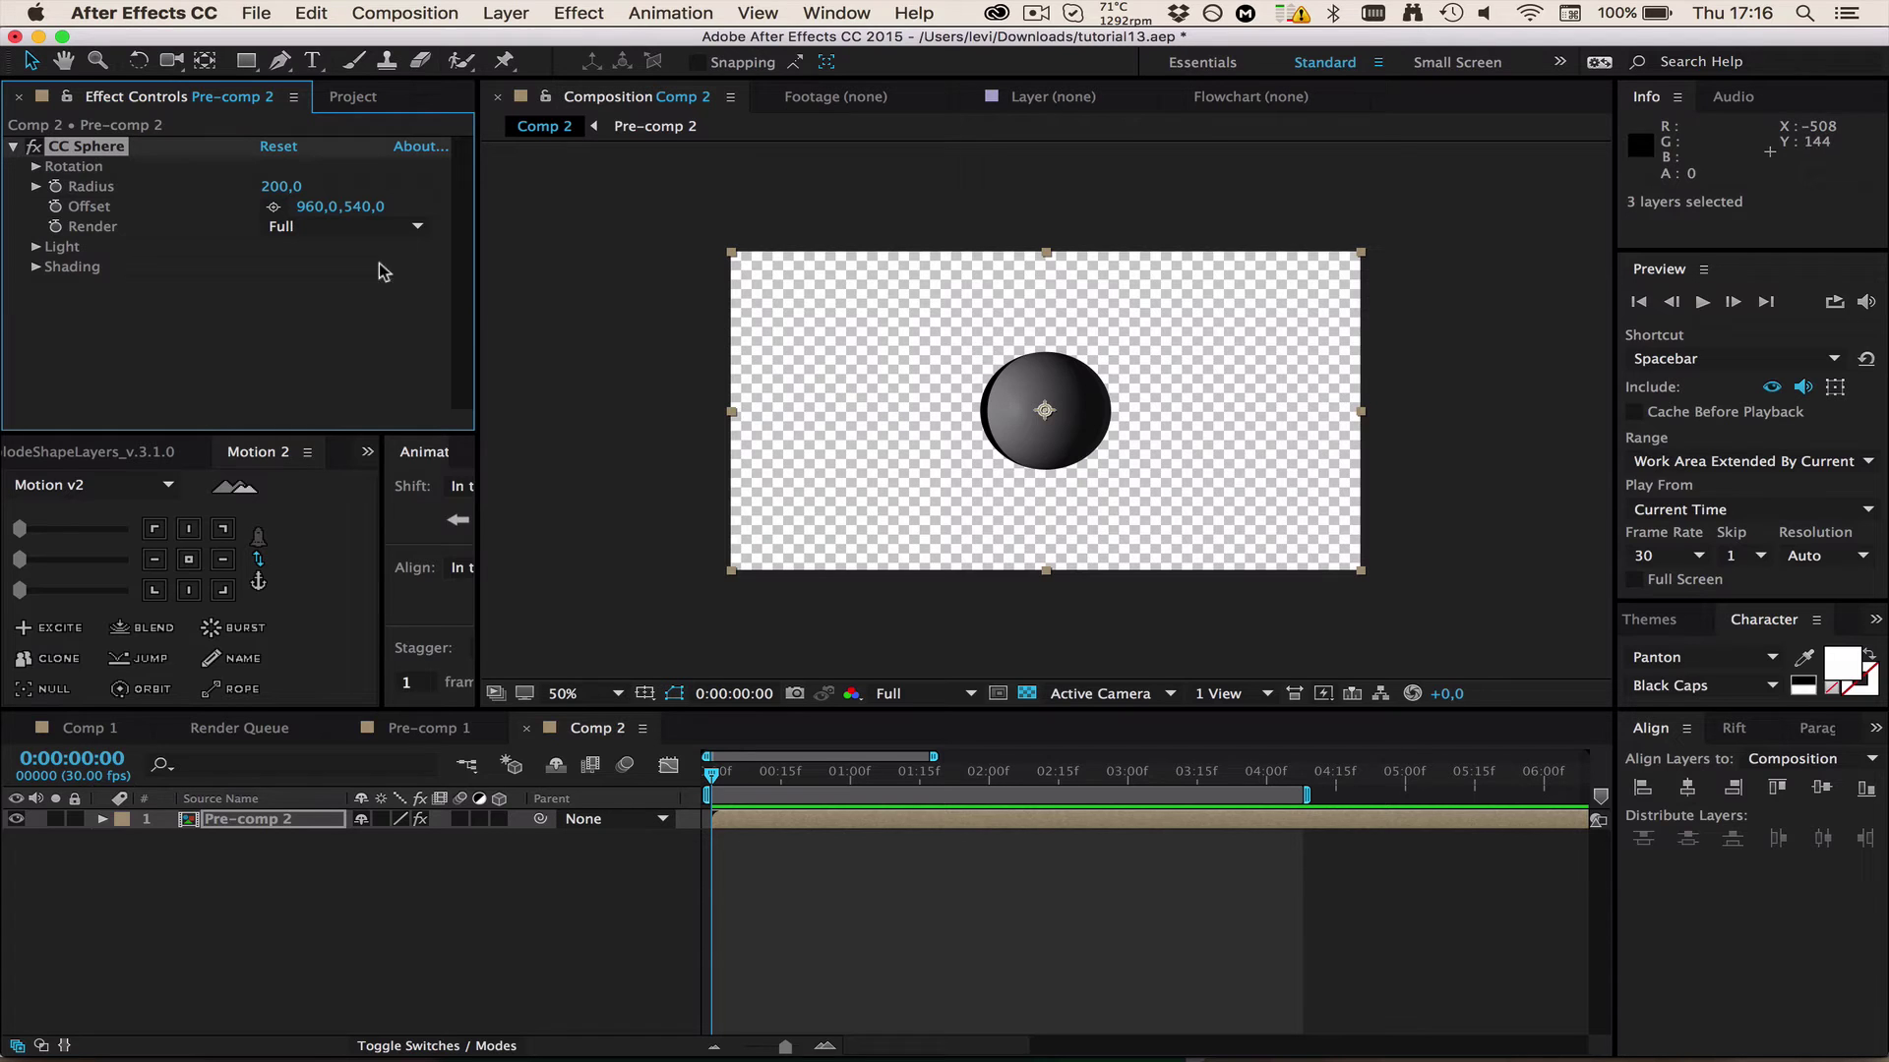
{"action": "left_click", "coordinate": [35, 167]}
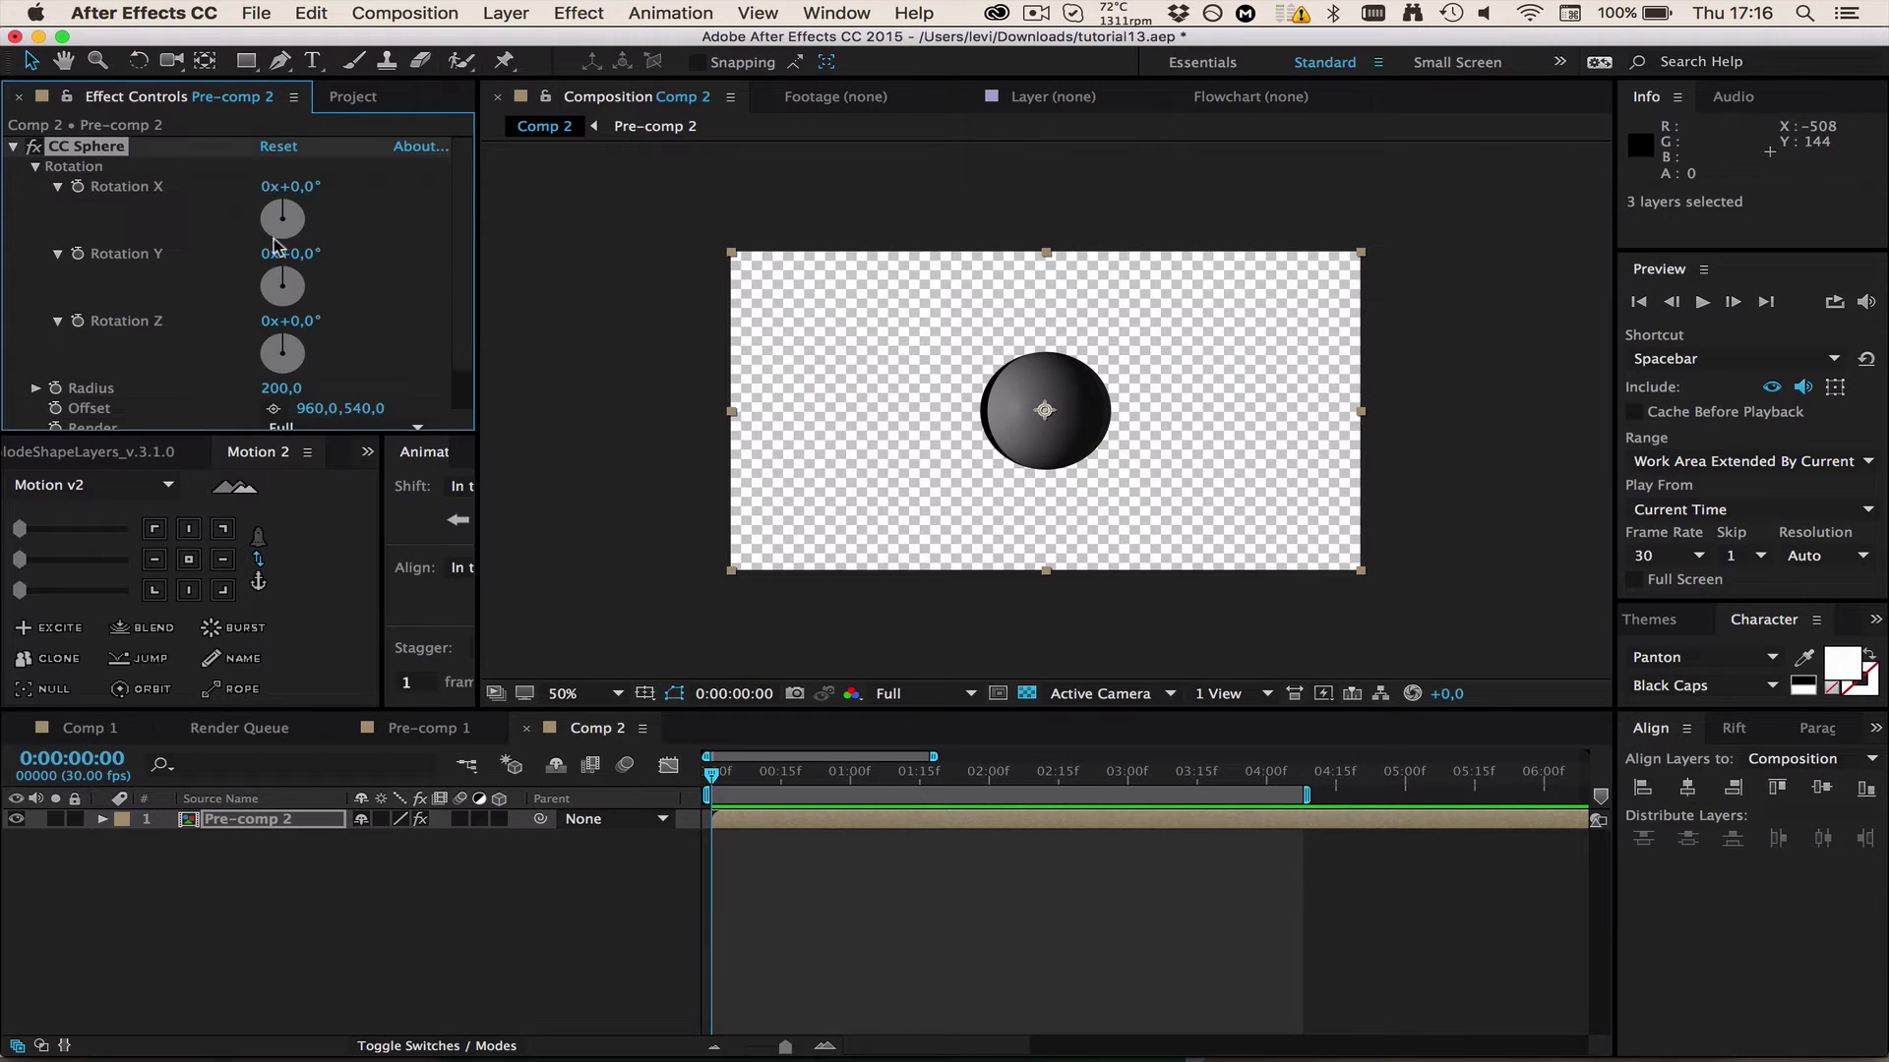
{"action": "mouse_move", "coordinate": [291, 254]}
{"action": "left_mouse_down"}
{"action": "mouse_move", "coordinate": [413, 259]}
{"action": "mouse_move", "coordinate": [263, 268]}
{"action": "mouse_move", "coordinate": [285, 278]}
{"action": "left_mouse_up"}
{"action": "key", "text": "super+z"}
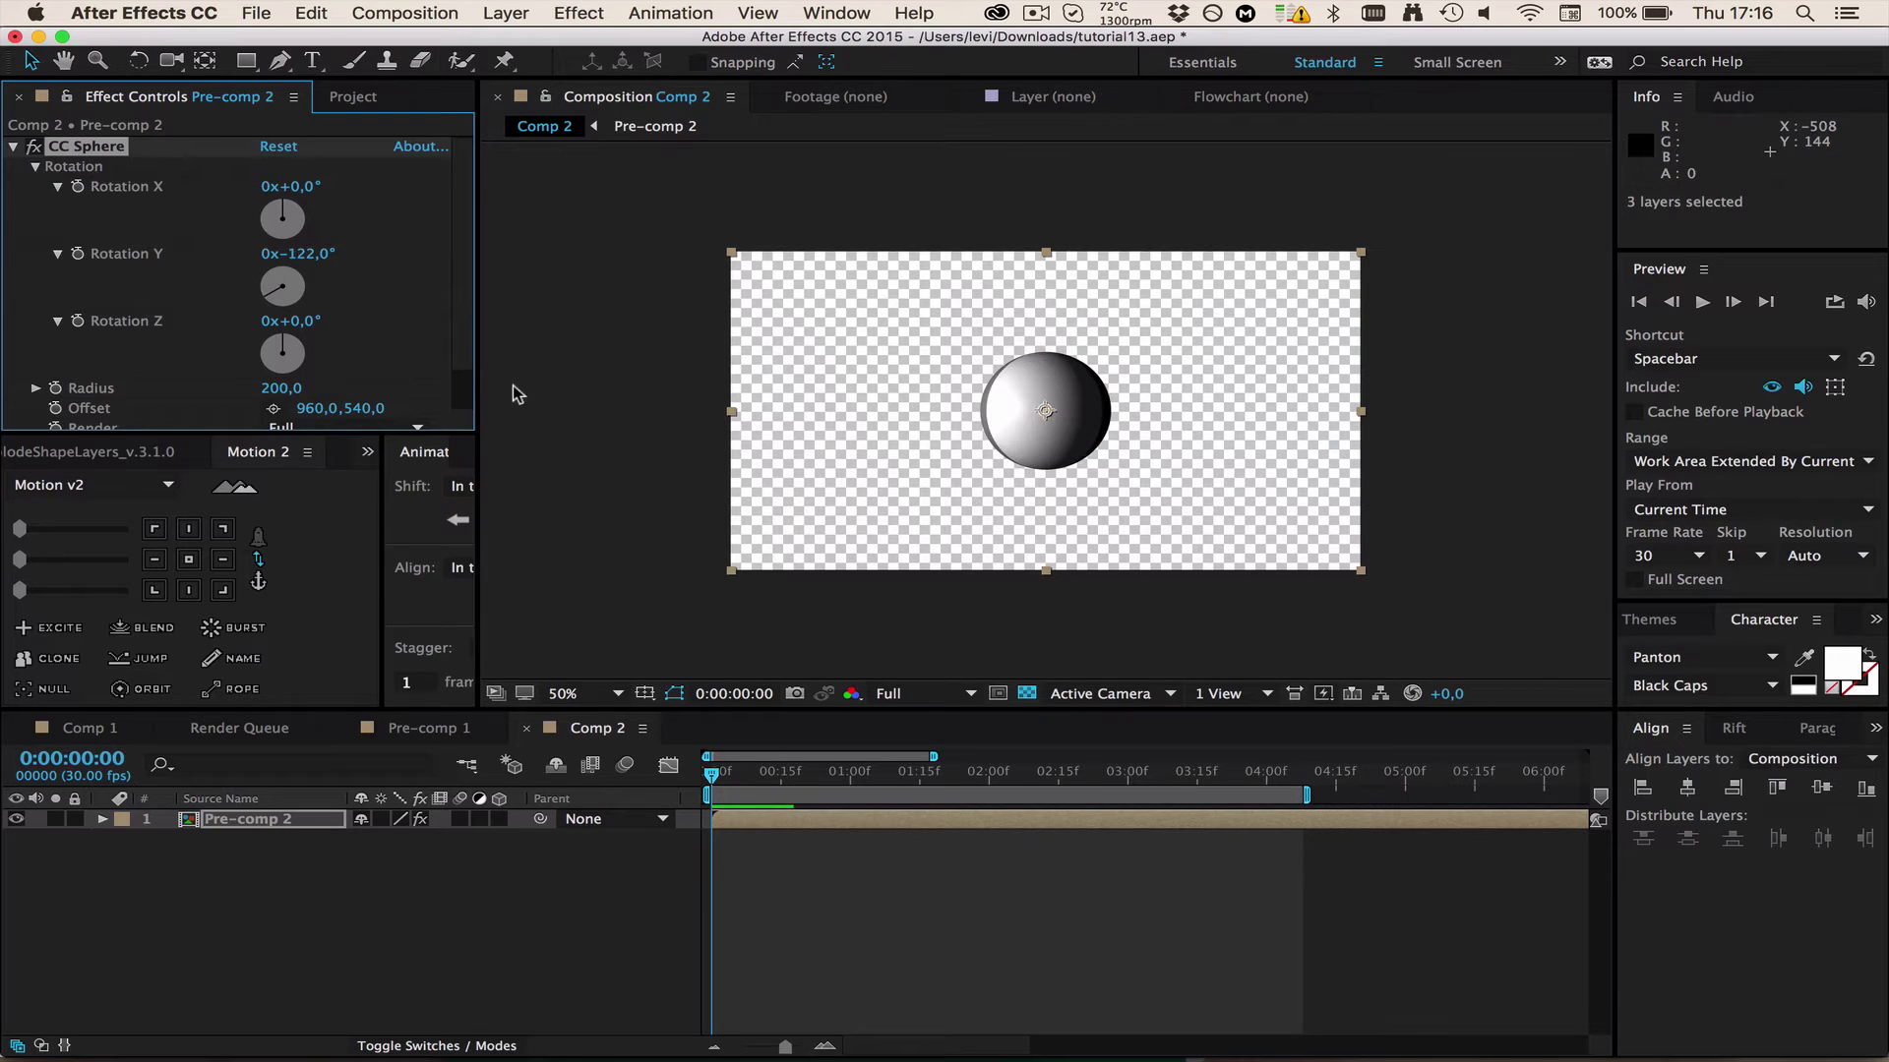
- Set CC Sphere's Light Height to 100
{"action": "left_click", "coordinate": [37, 166]}
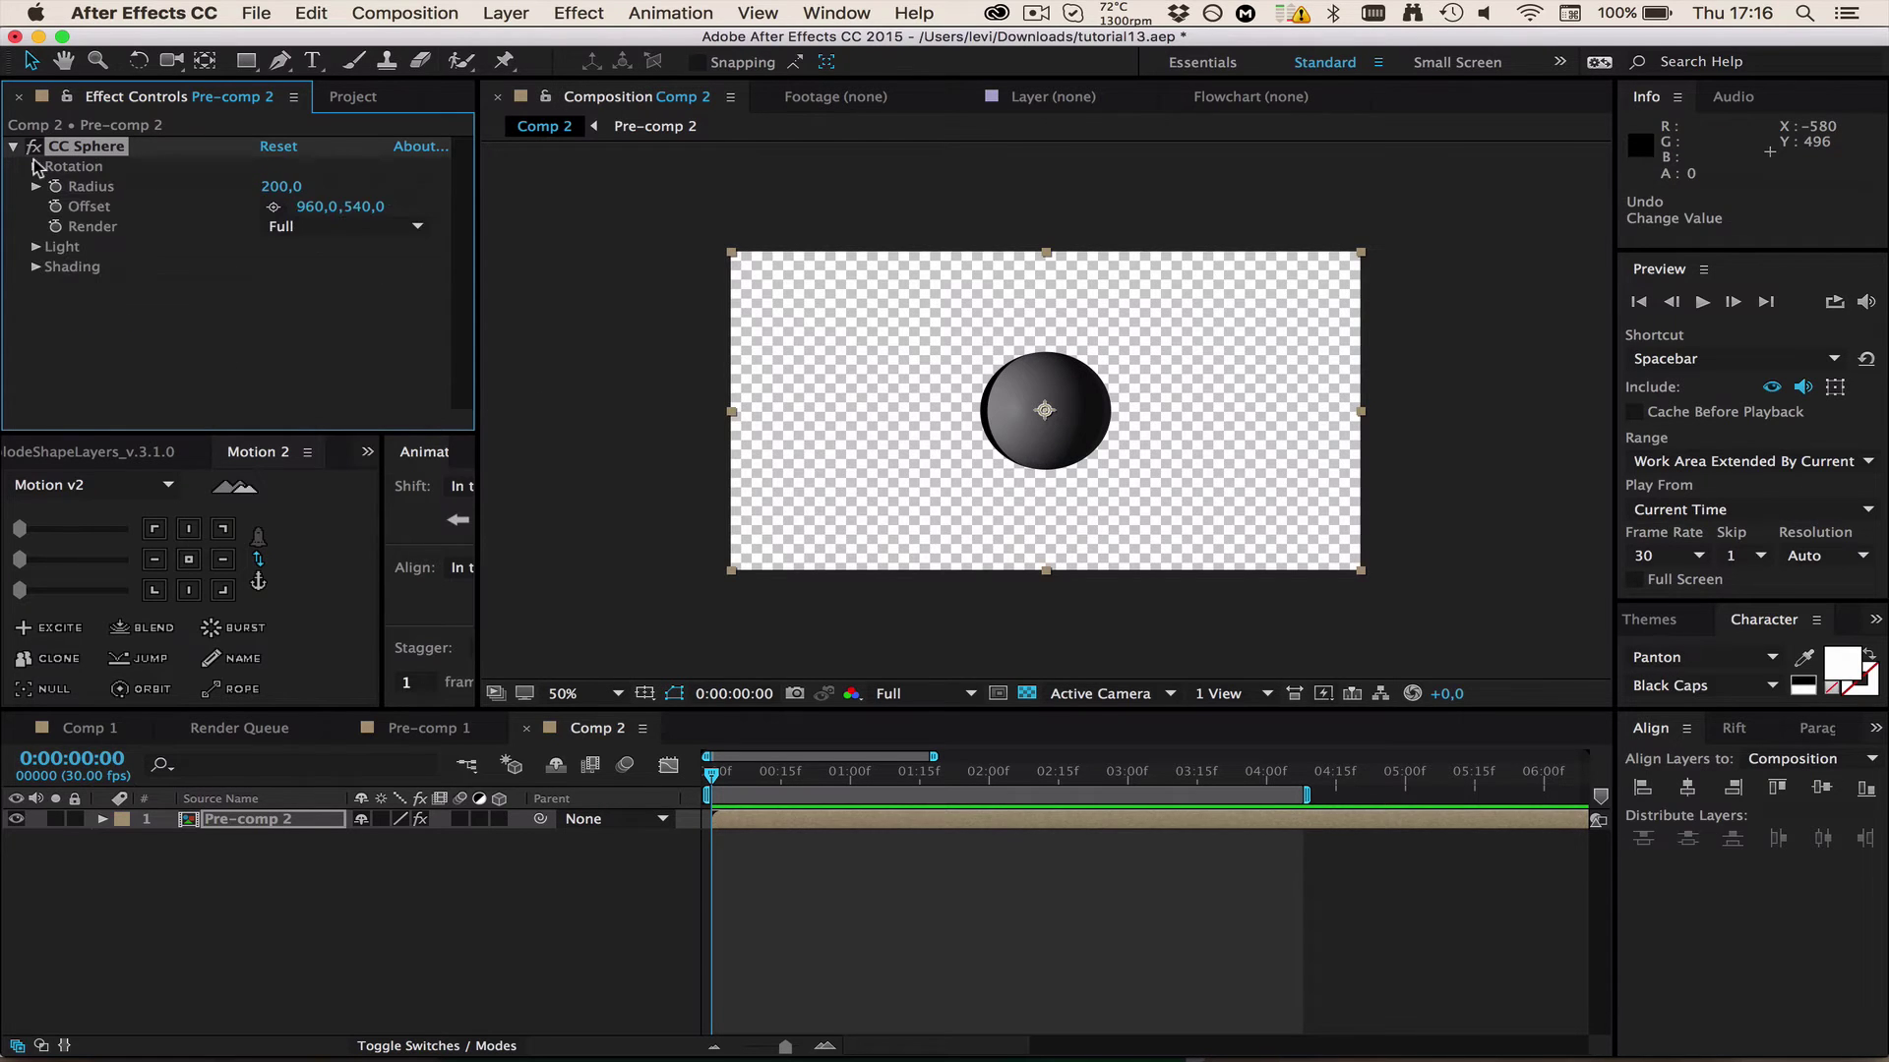
{"action": "left_click", "coordinate": [36, 248]}
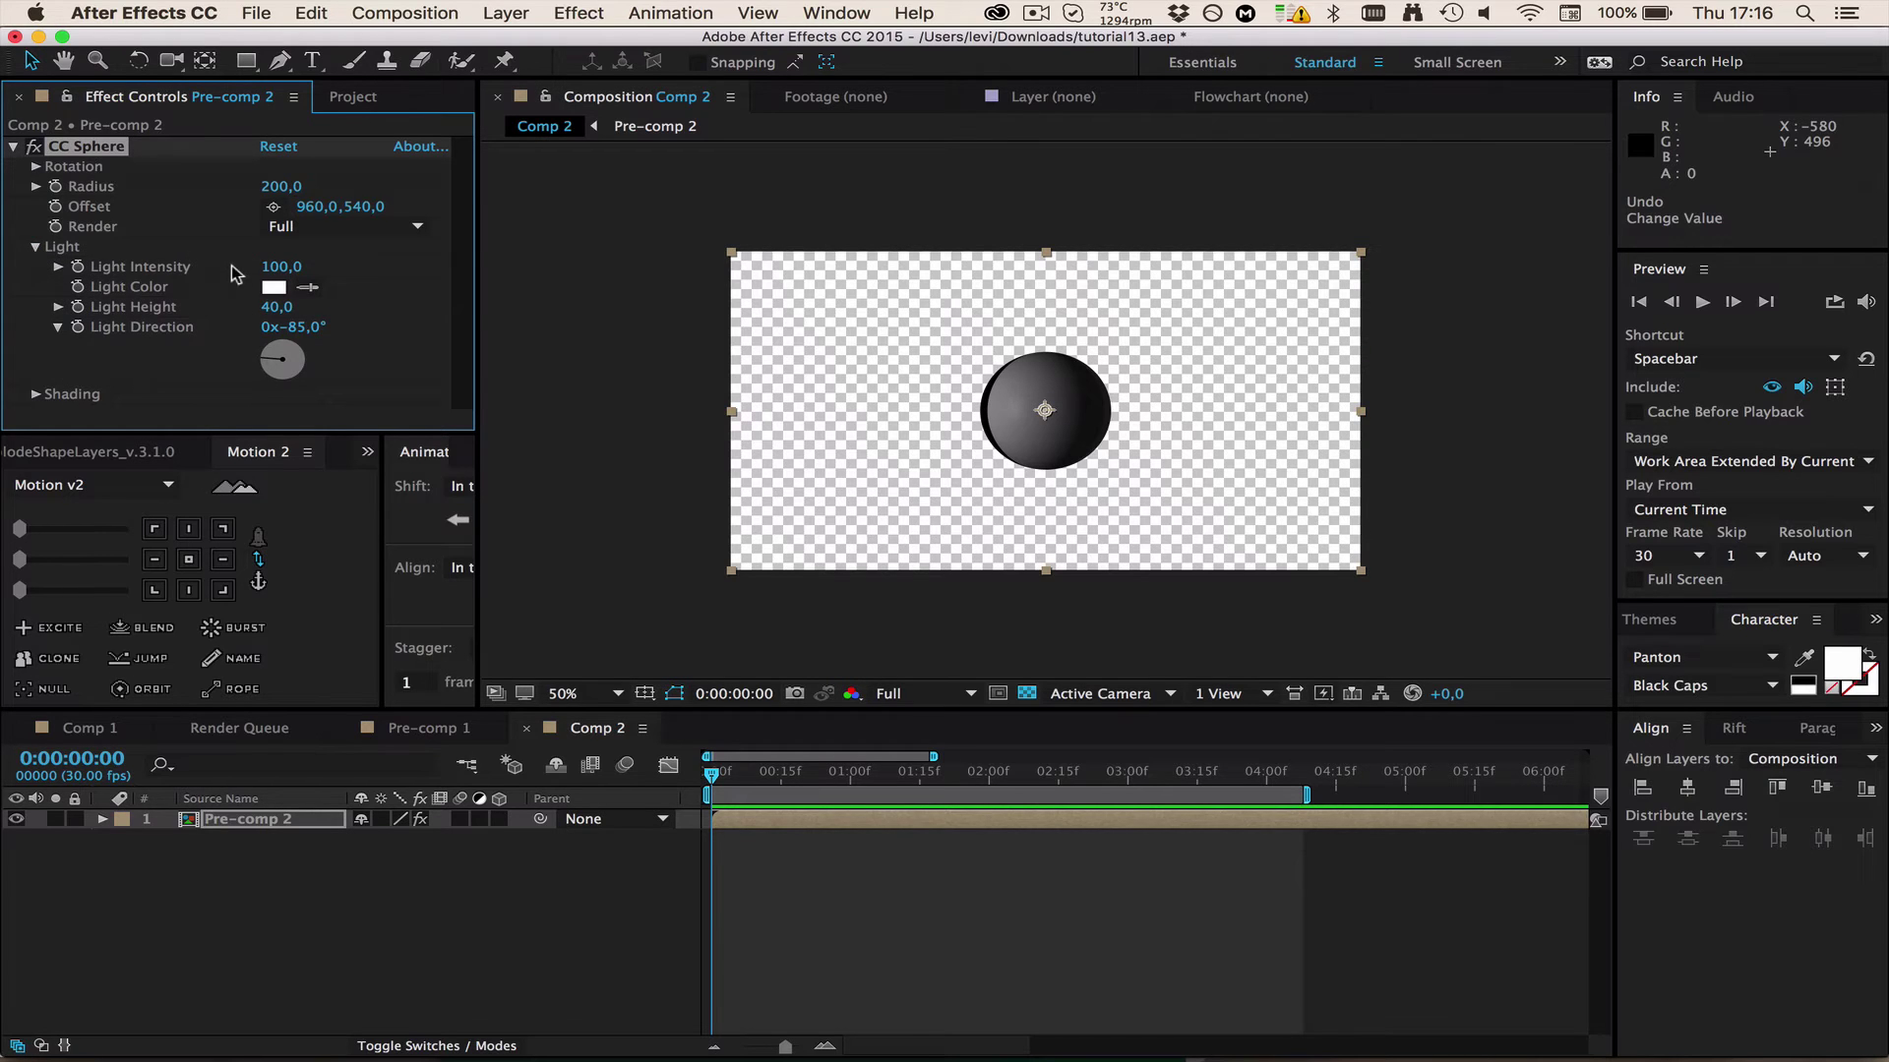
{"action": "left_click", "coordinate": [273, 307]}
{"action": "key", "text": "Return"}
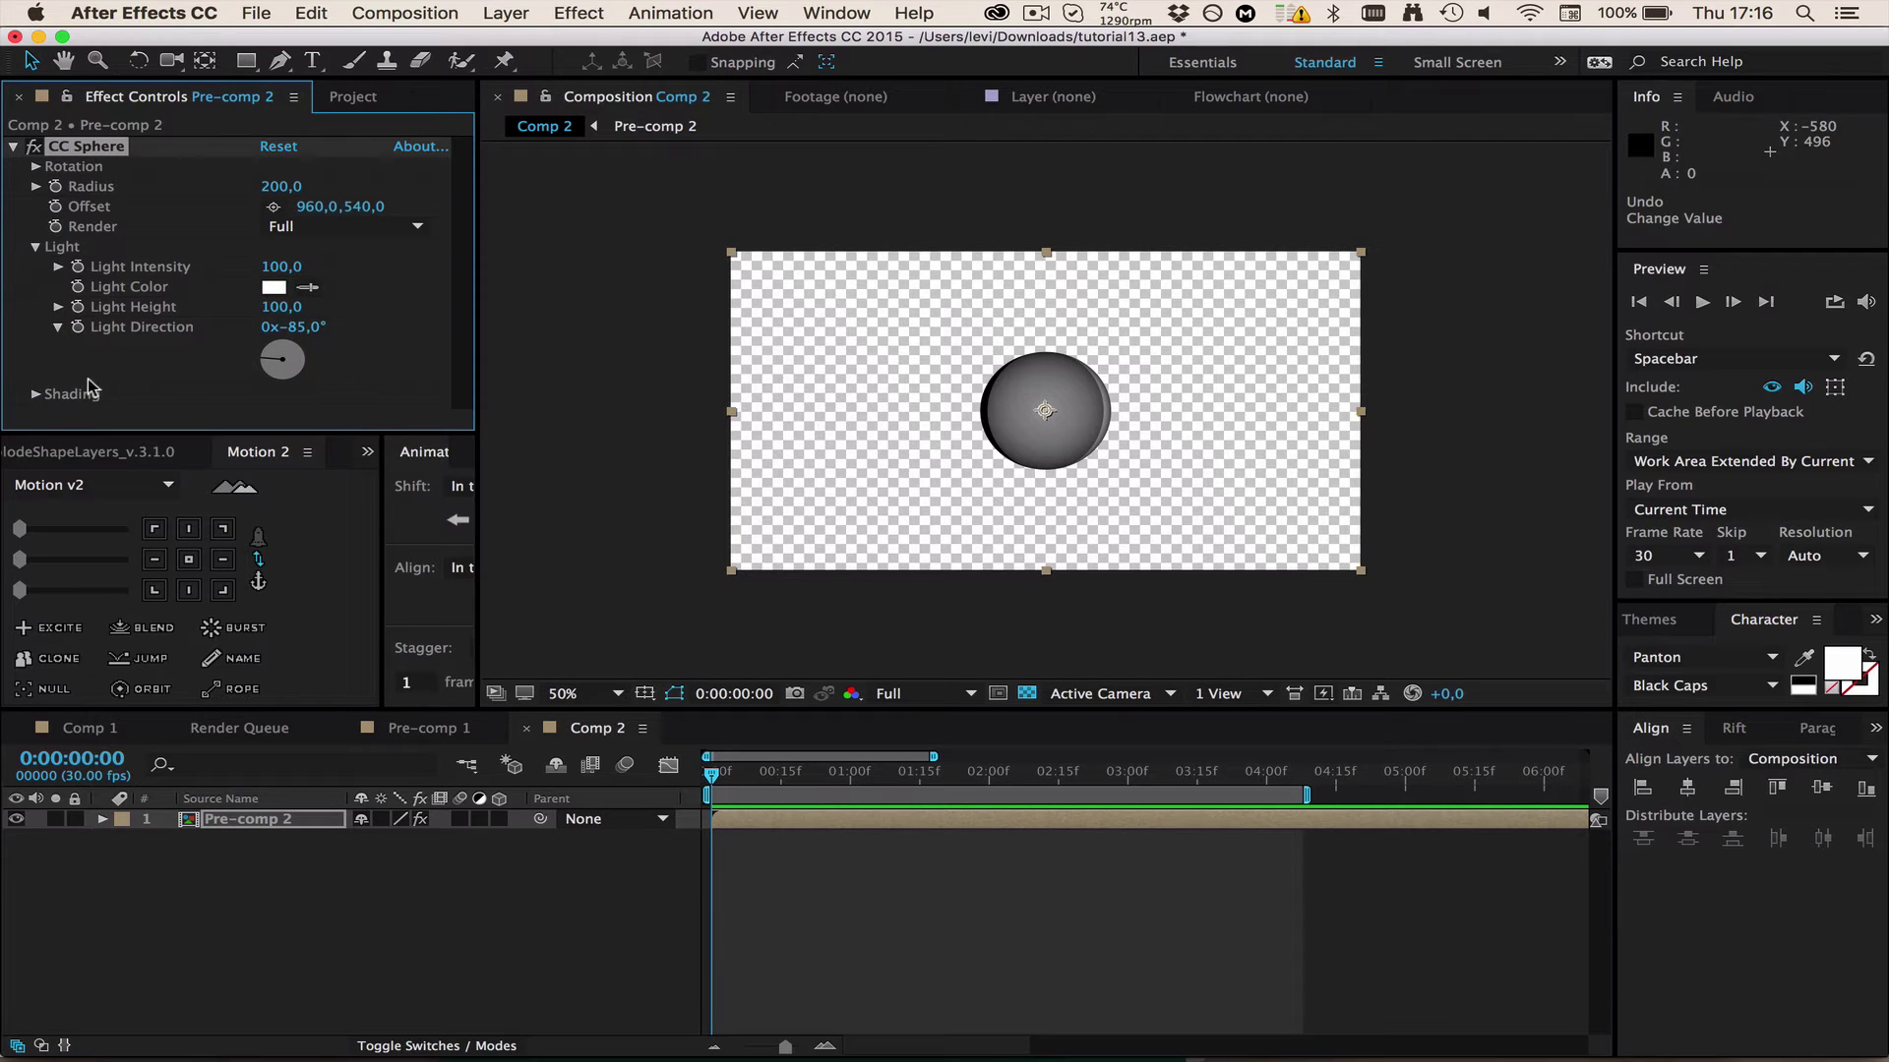
- Set CC Sphere shading to Ambient 100 with Diffuse, Specular and Metal at 0
{"action": "left_click", "coordinate": [36, 396]}
{"action": "scroll", "coordinate": [59, 383], "scroll_direction": "down", "scroll_amount": 3}
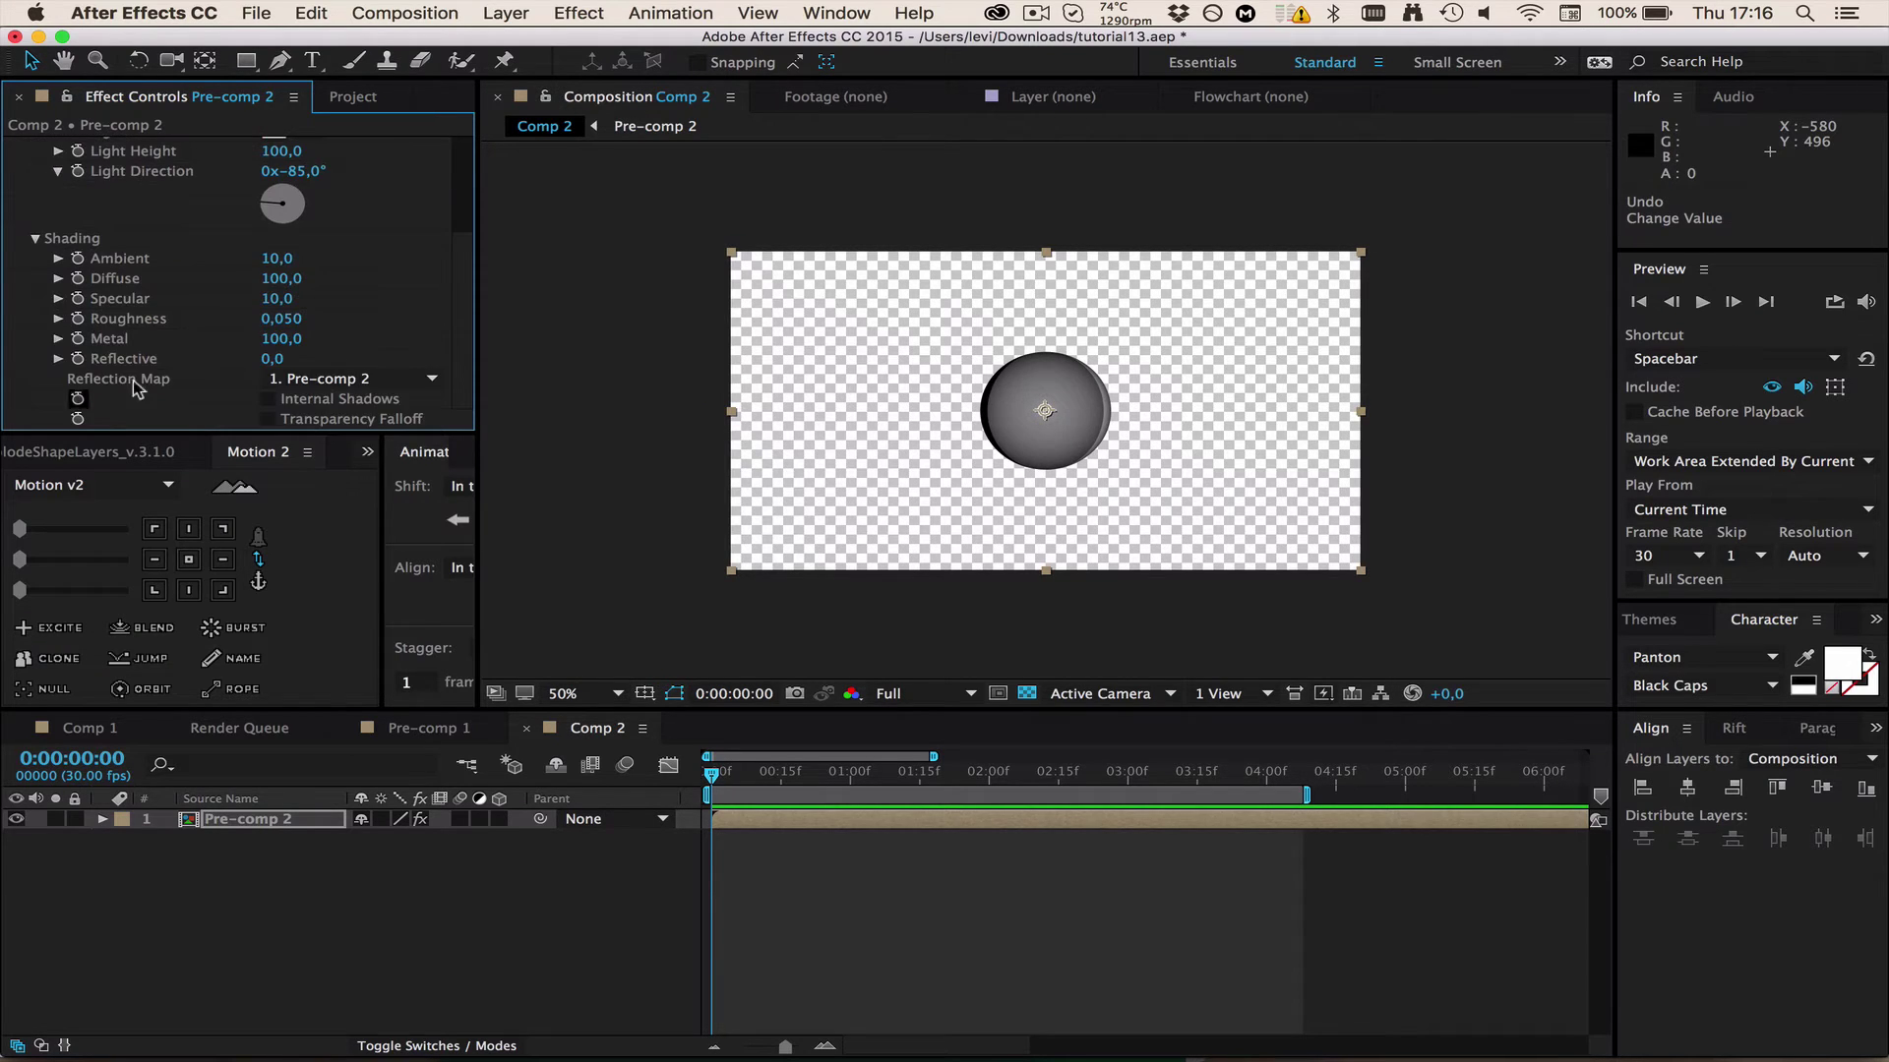
{"action": "left_click", "coordinate": [282, 258]}
{"action": "type", "text": "1"}
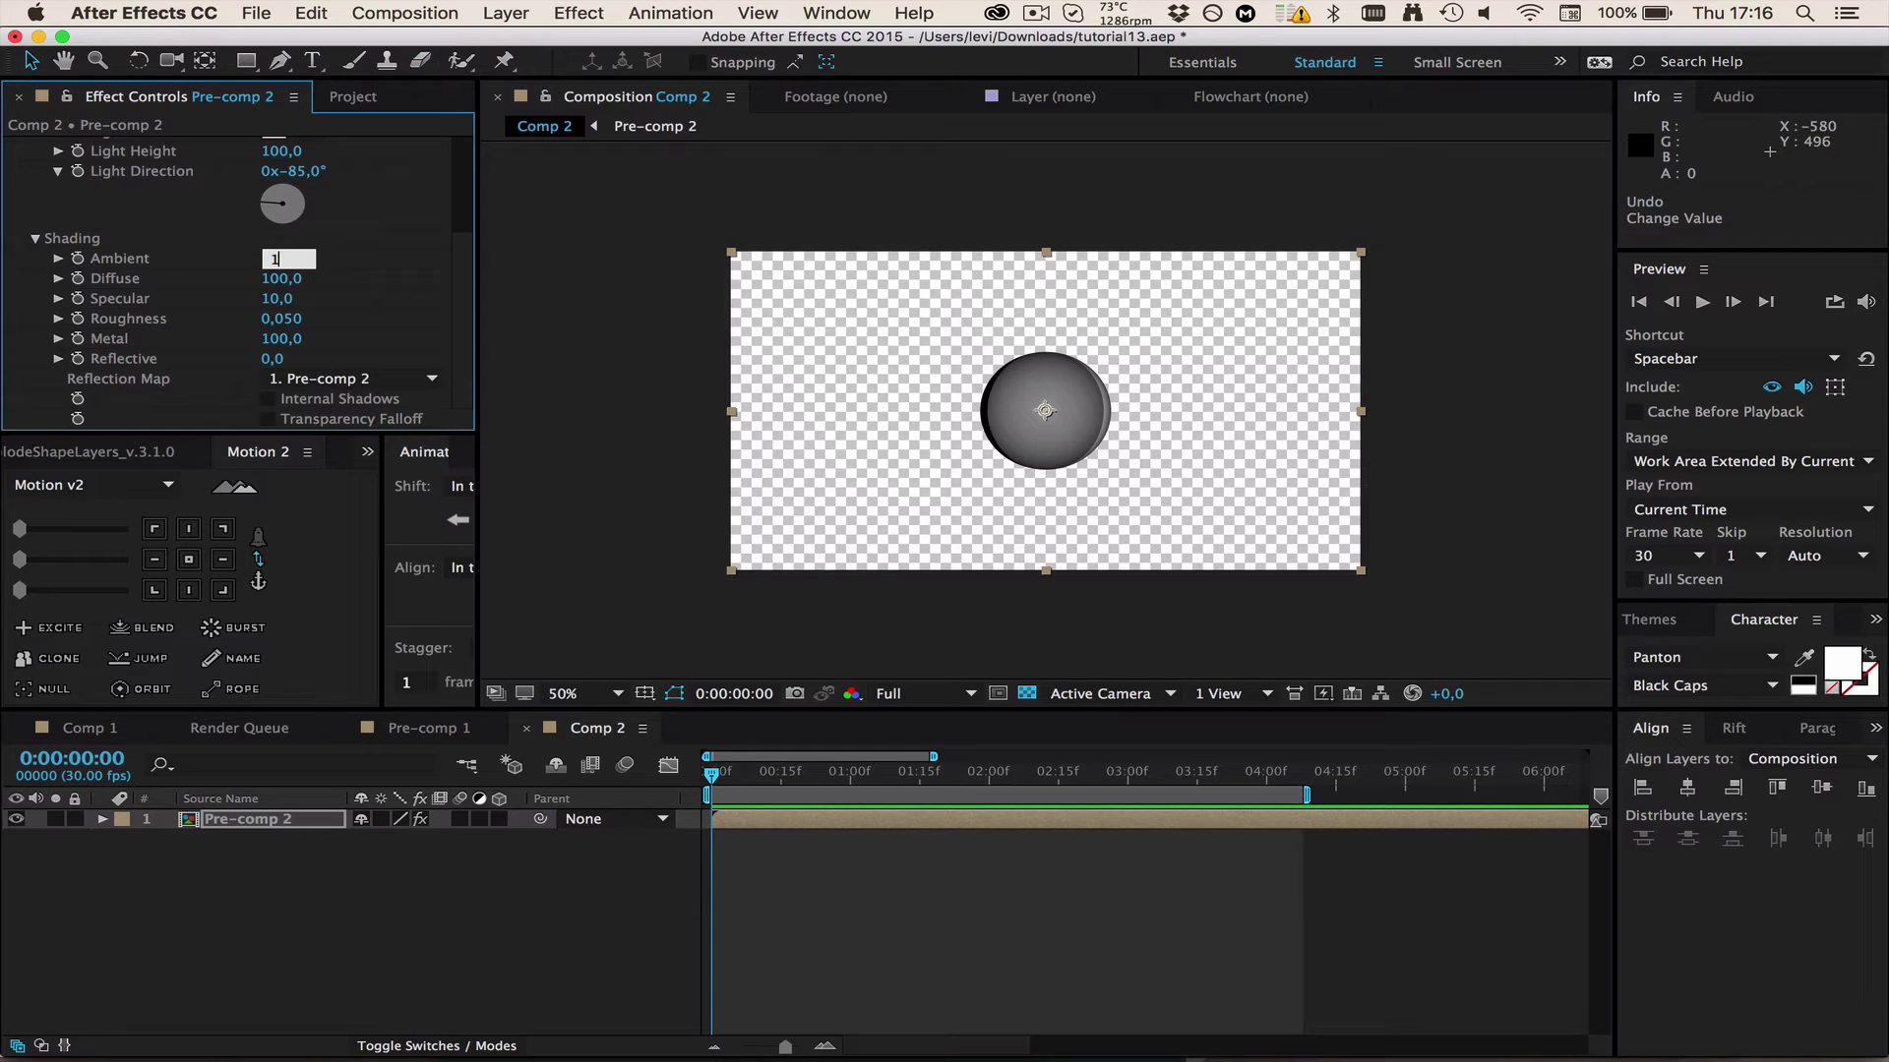
{"action": "type", "text": "00"}
{"action": "key", "text": "Return"}
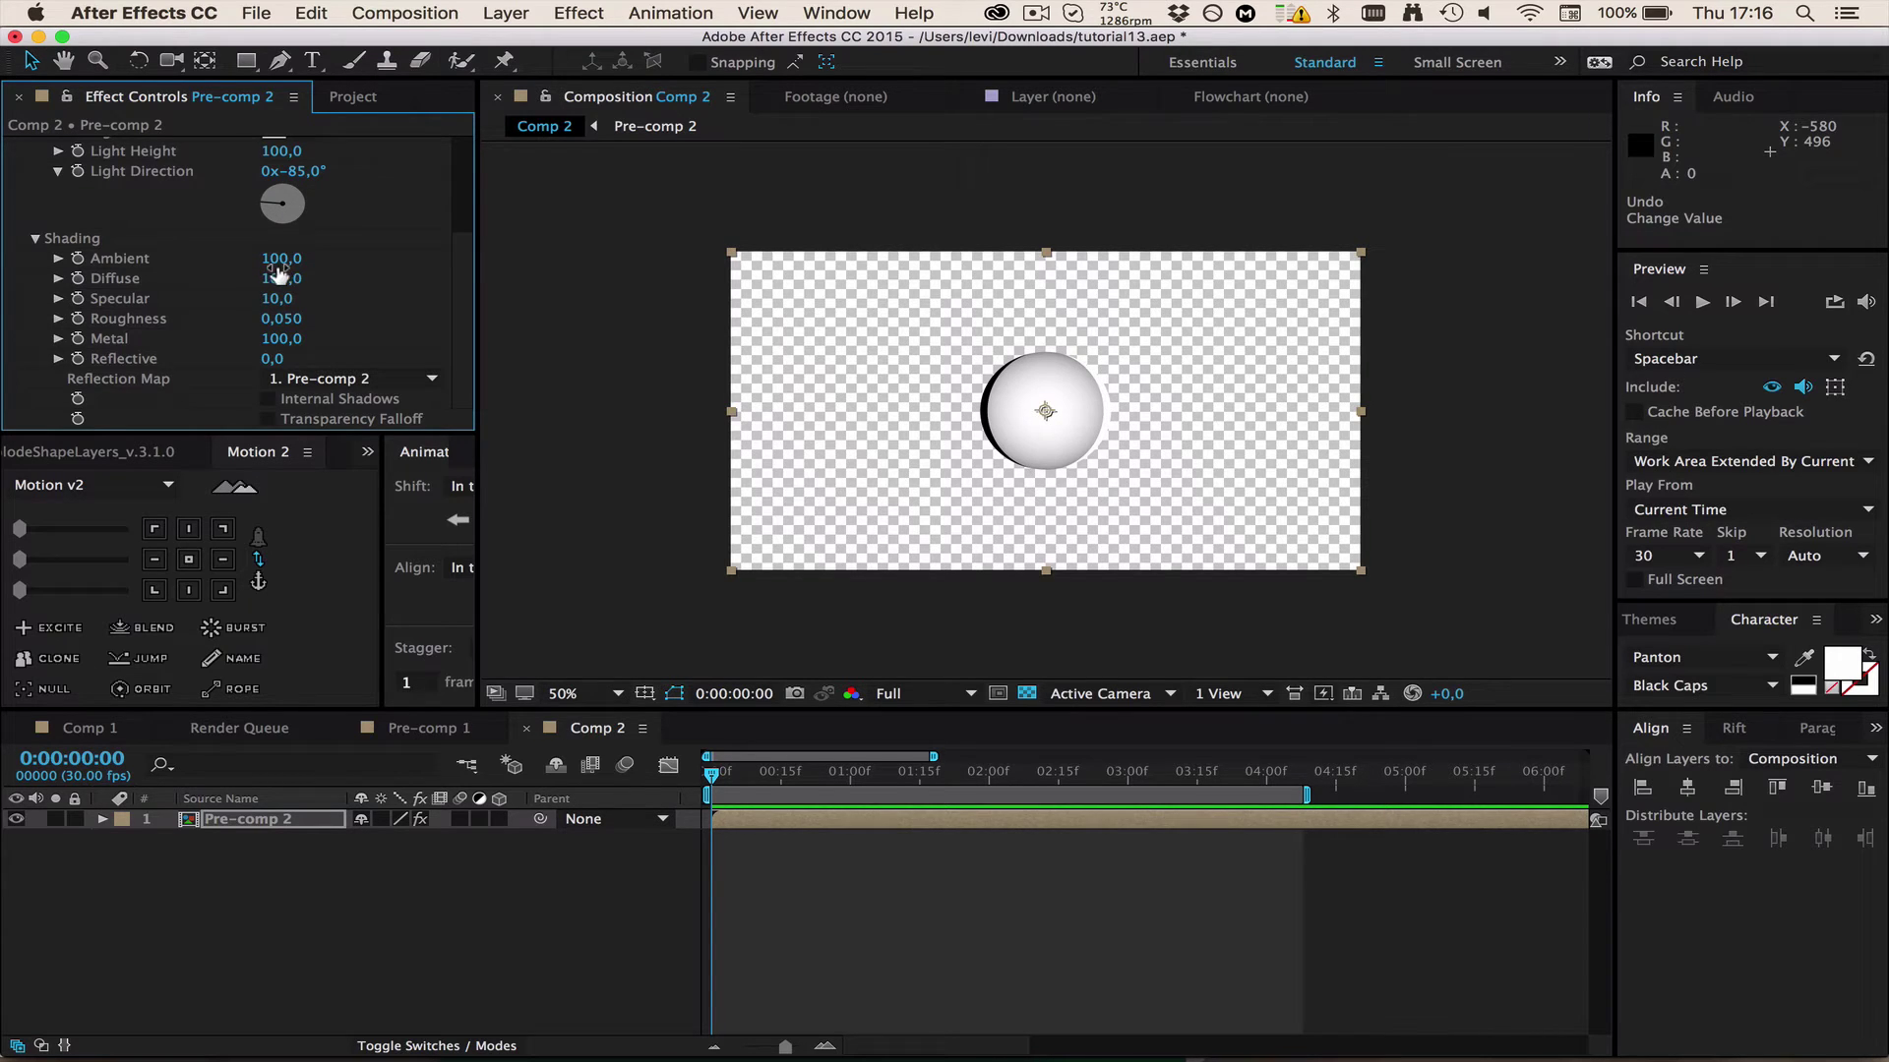
{"action": "left_click", "coordinate": [278, 279]}
{"action": "type", "text": "0"}
{"action": "key", "text": "Return"}
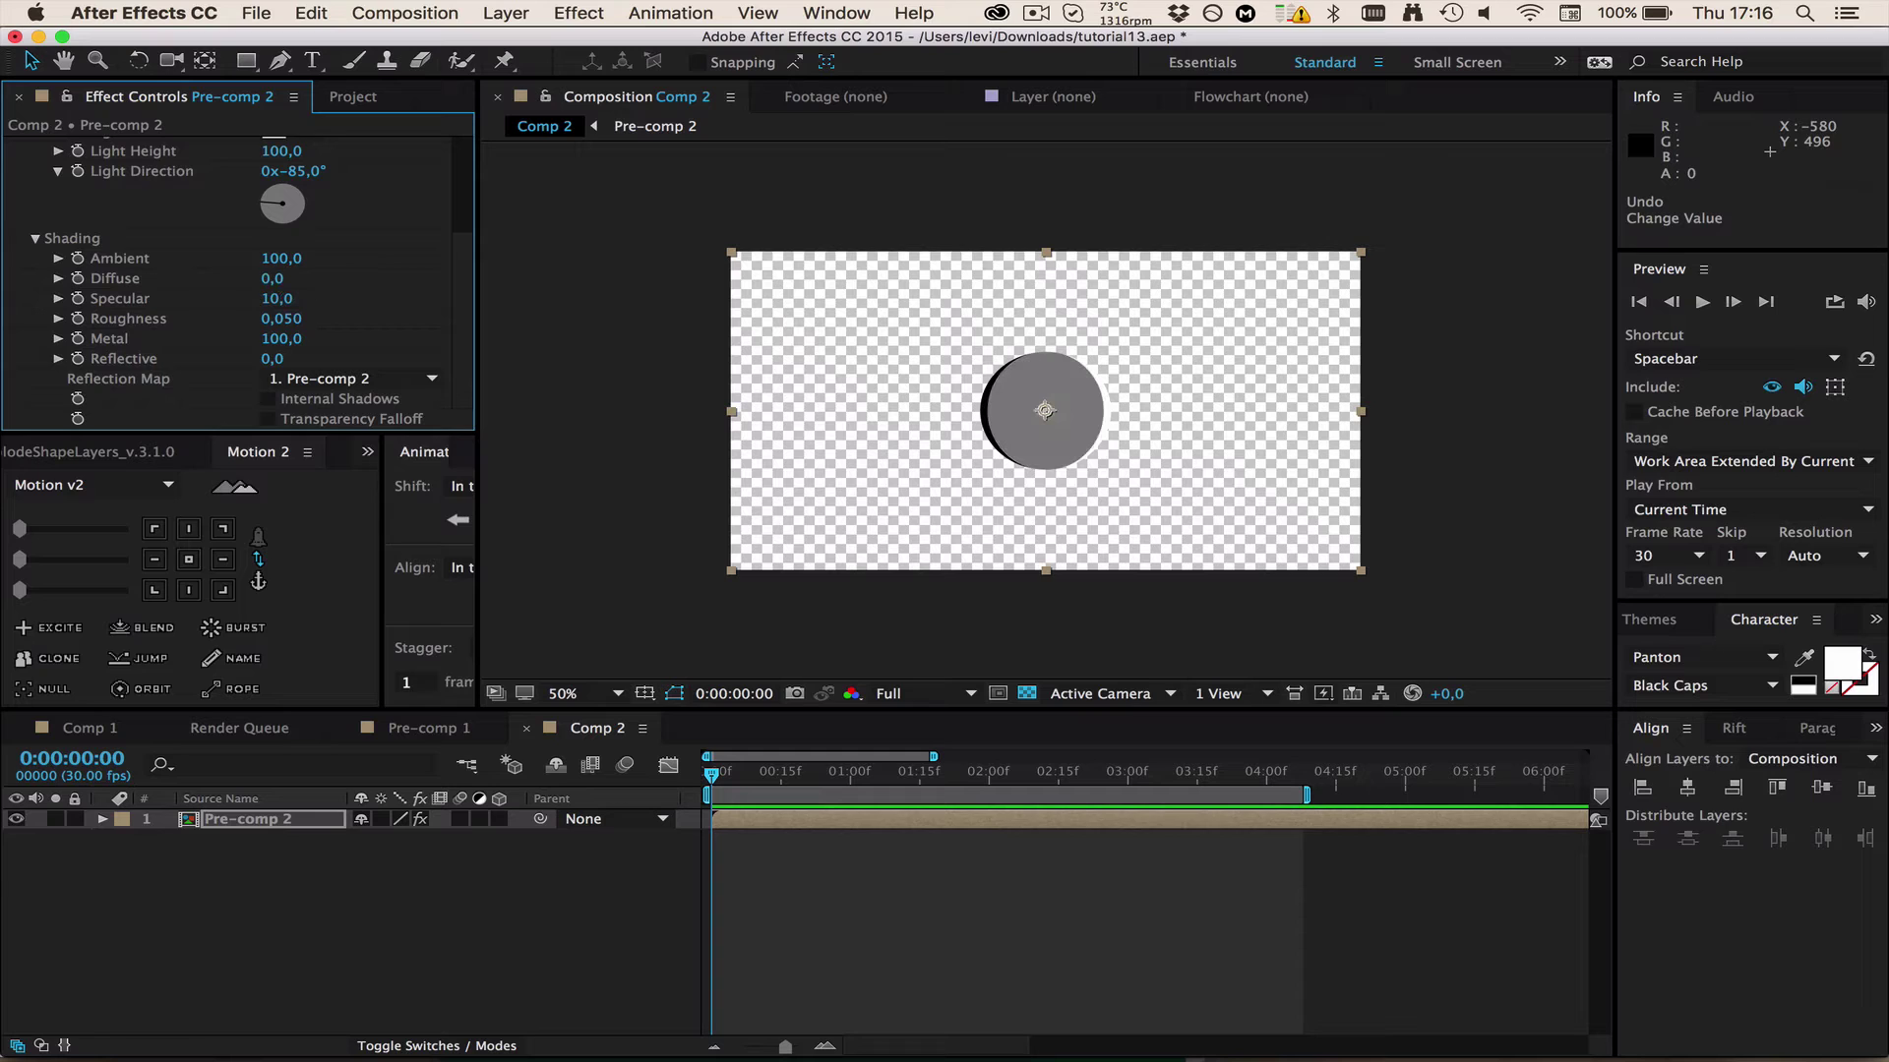
{"action": "left_click", "coordinate": [276, 298]}
{"action": "type", "text": "0"}
{"action": "key", "text": "Return"}
{"action": "left_click", "coordinate": [295, 339]}
{"action": "key", "text": "Return"}
{"action": "left_click", "coordinate": [793, 860]}
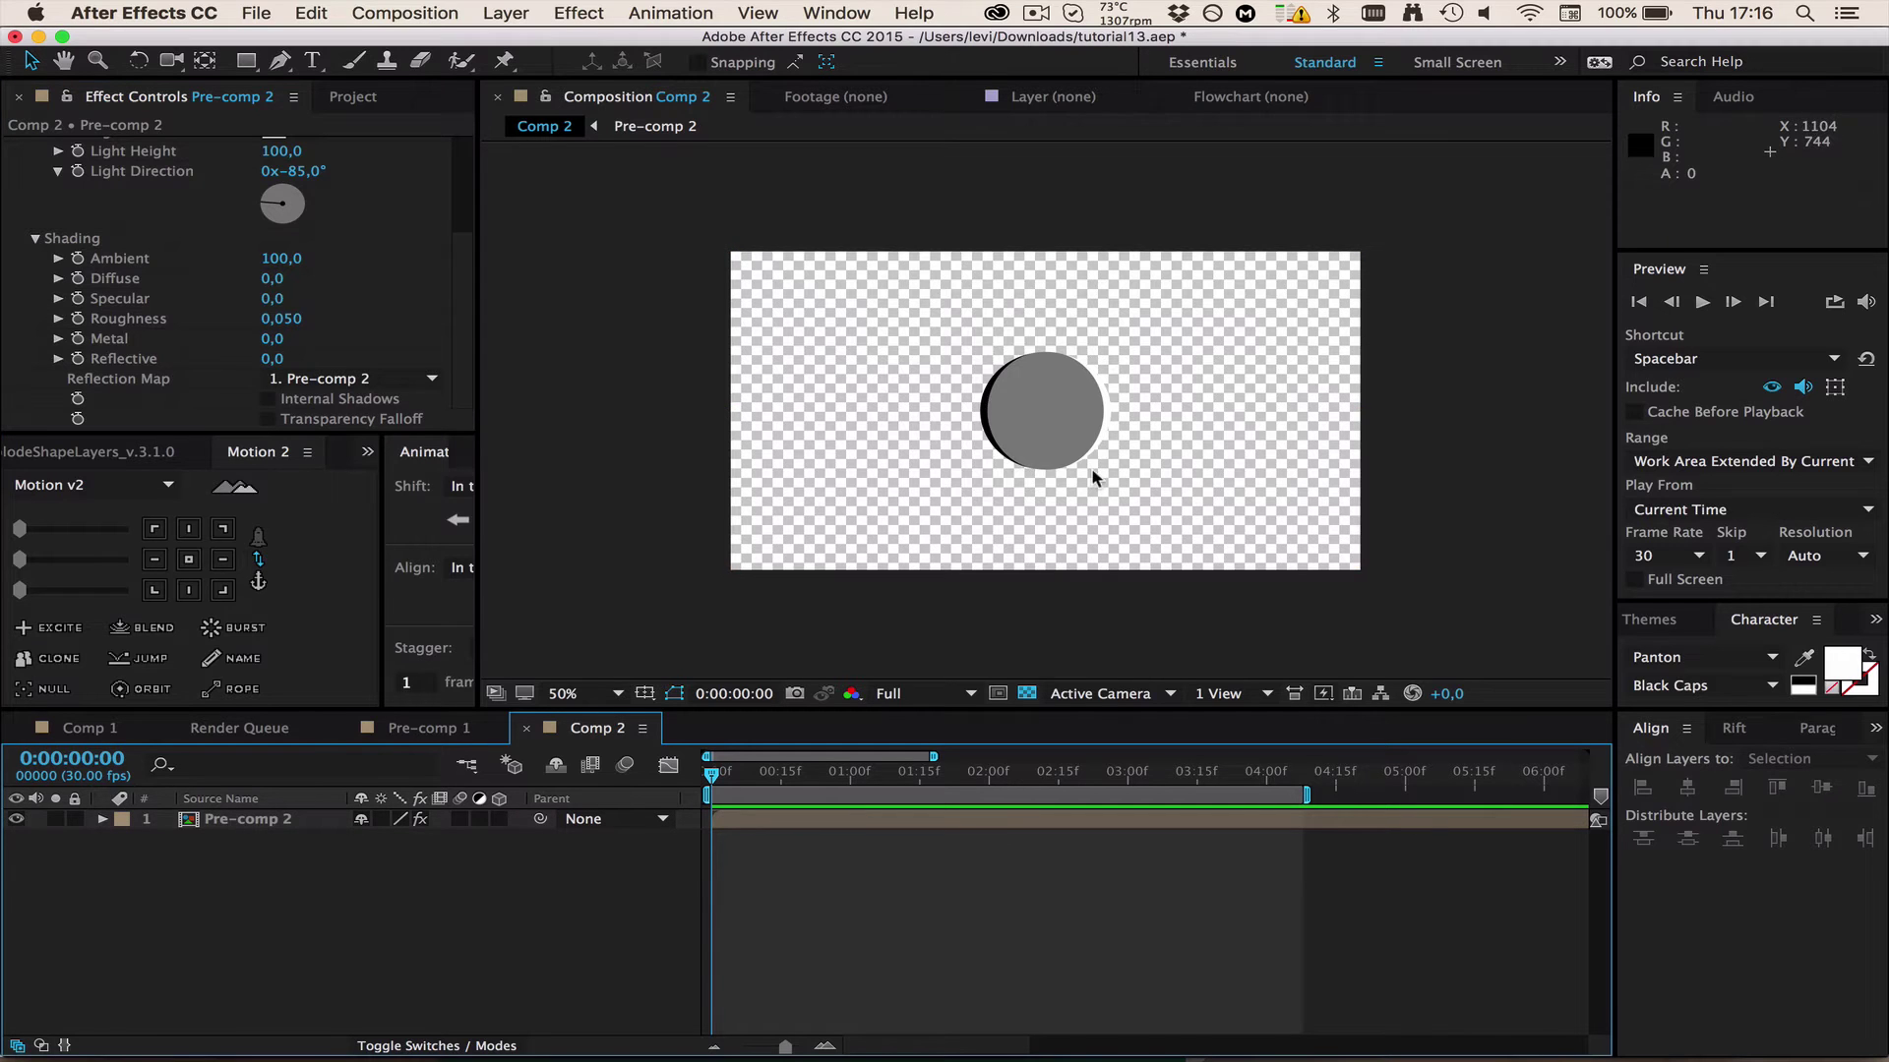
- View at 100% and rotate the sphere to Rotation Y −81° and Rotation X 110°
{"action": "key", "text": "period"}
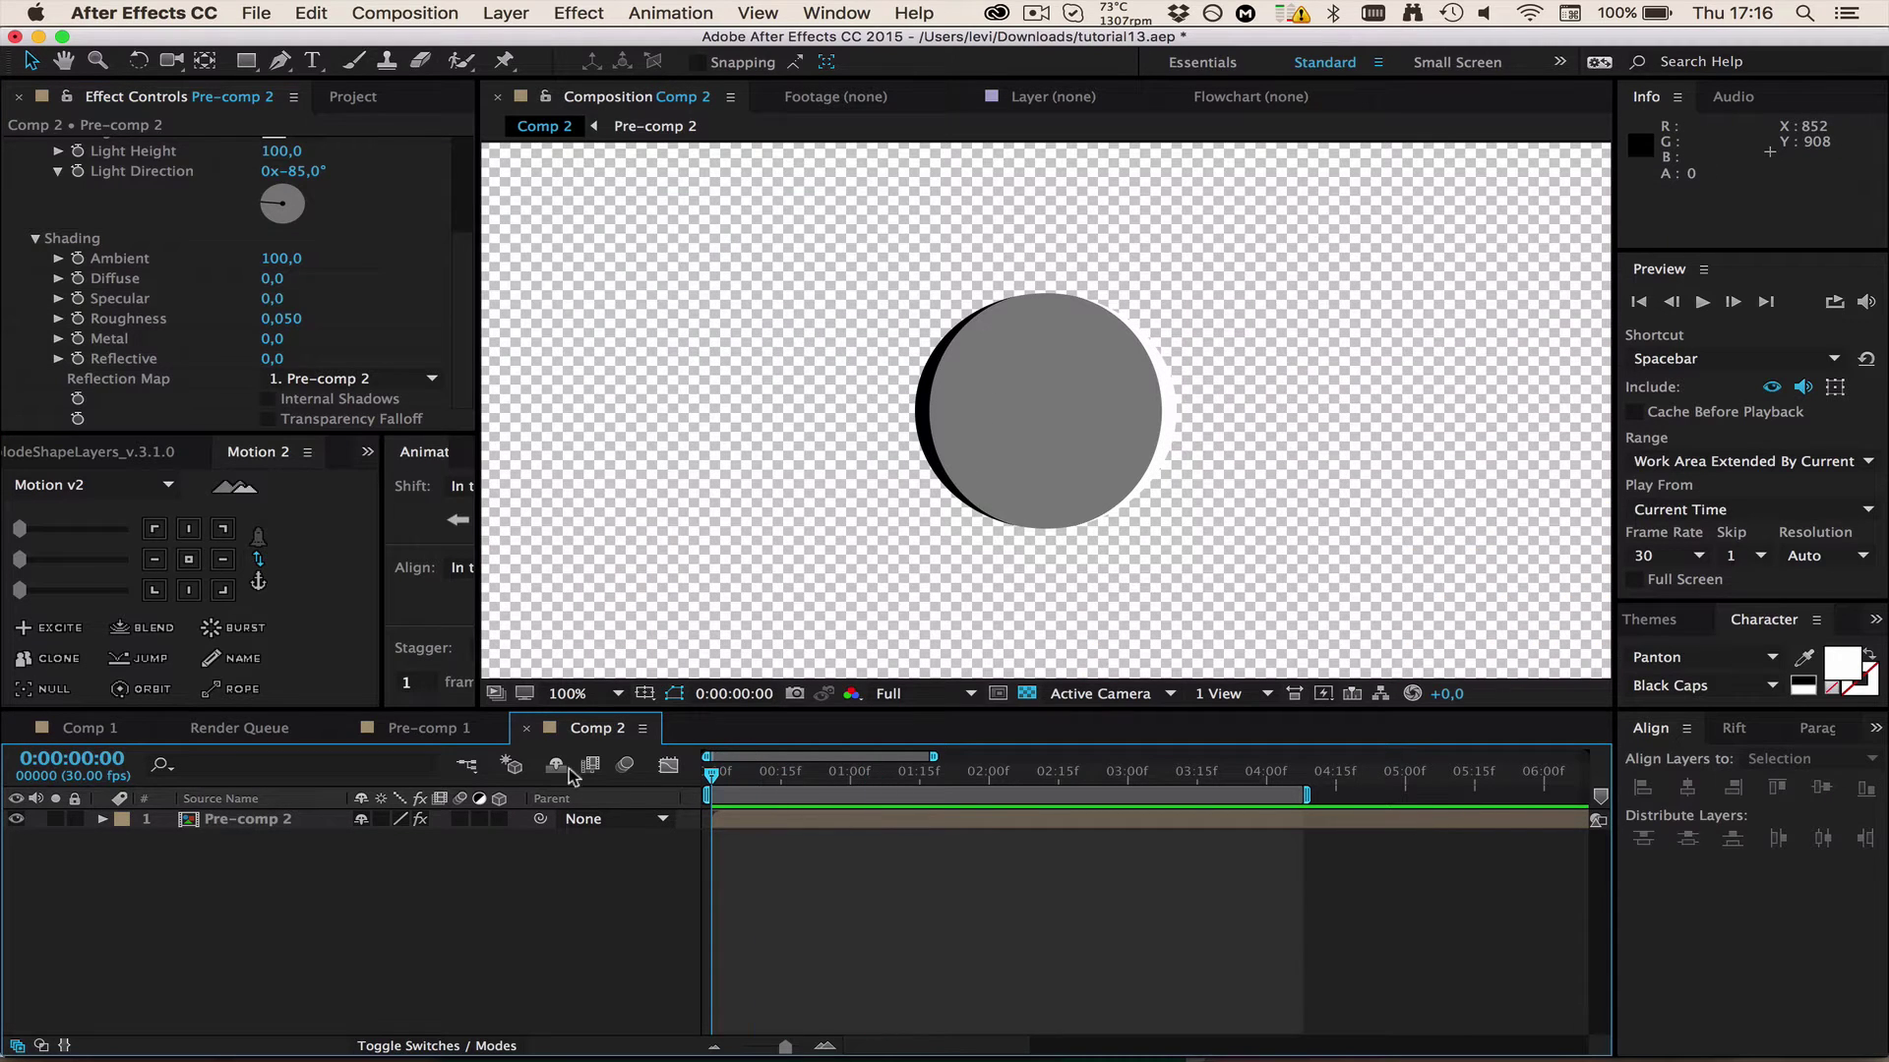
{"action": "scroll", "coordinate": [224, 276], "scroll_direction": "up", "scroll_amount": 5}
{"action": "left_click", "coordinate": [37, 166]}
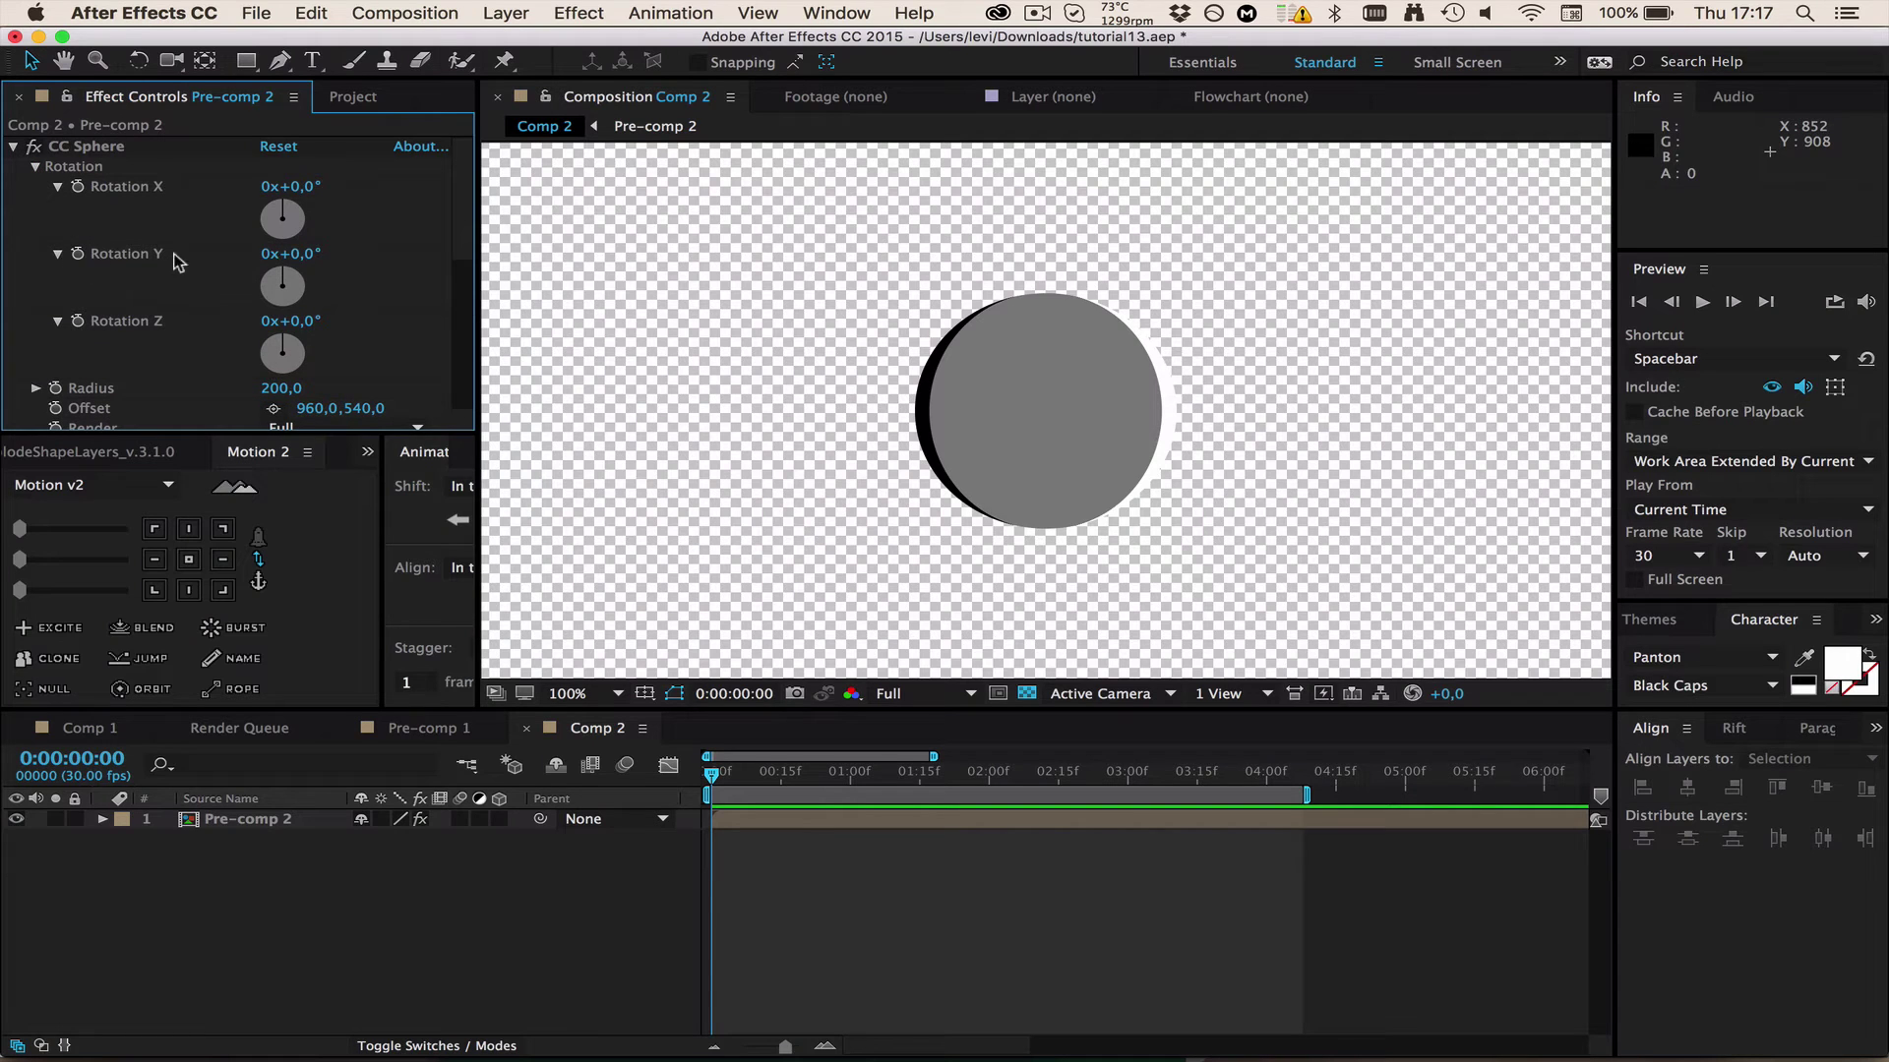
{"action": "left_click_drag", "start_coordinate": [305, 255], "coordinate": [201, 245]}
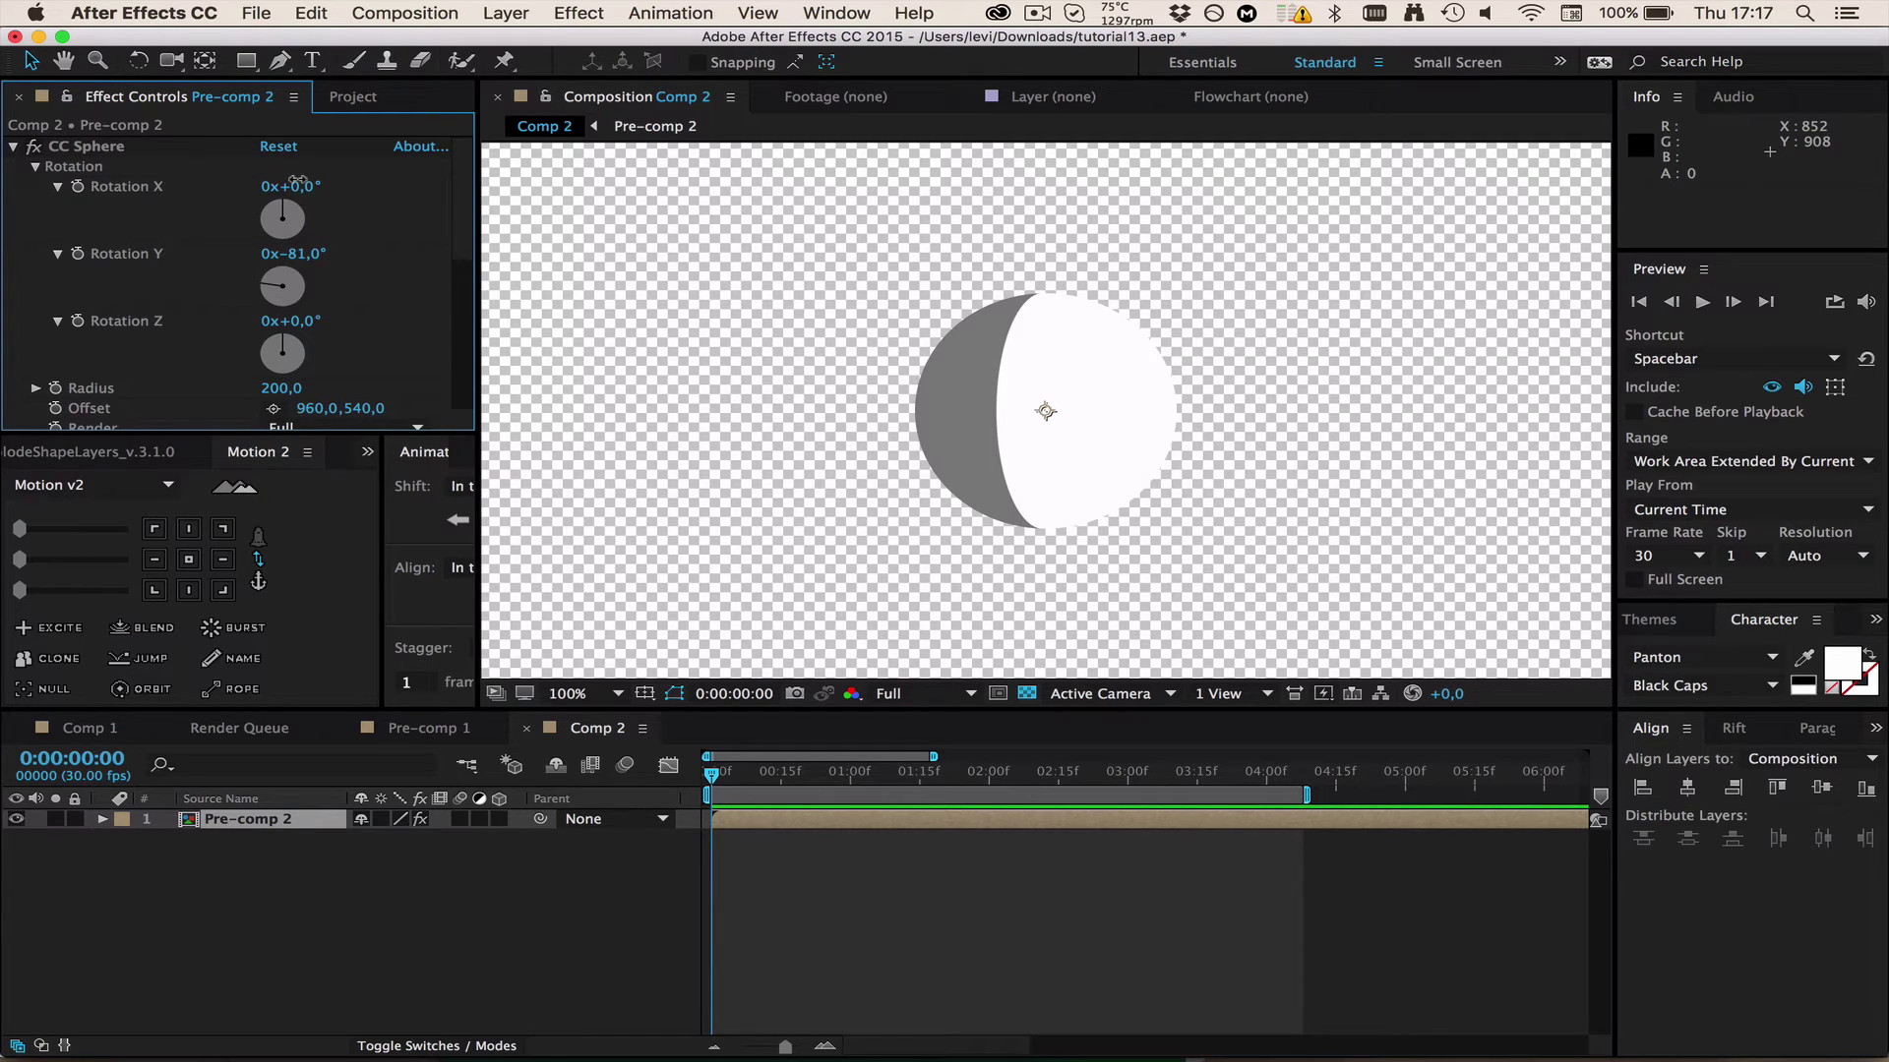
{"action": "left_click_drag", "start_coordinate": [298, 183], "coordinate": [498, 229]}
{"action": "left_click", "coordinate": [800, 919]}
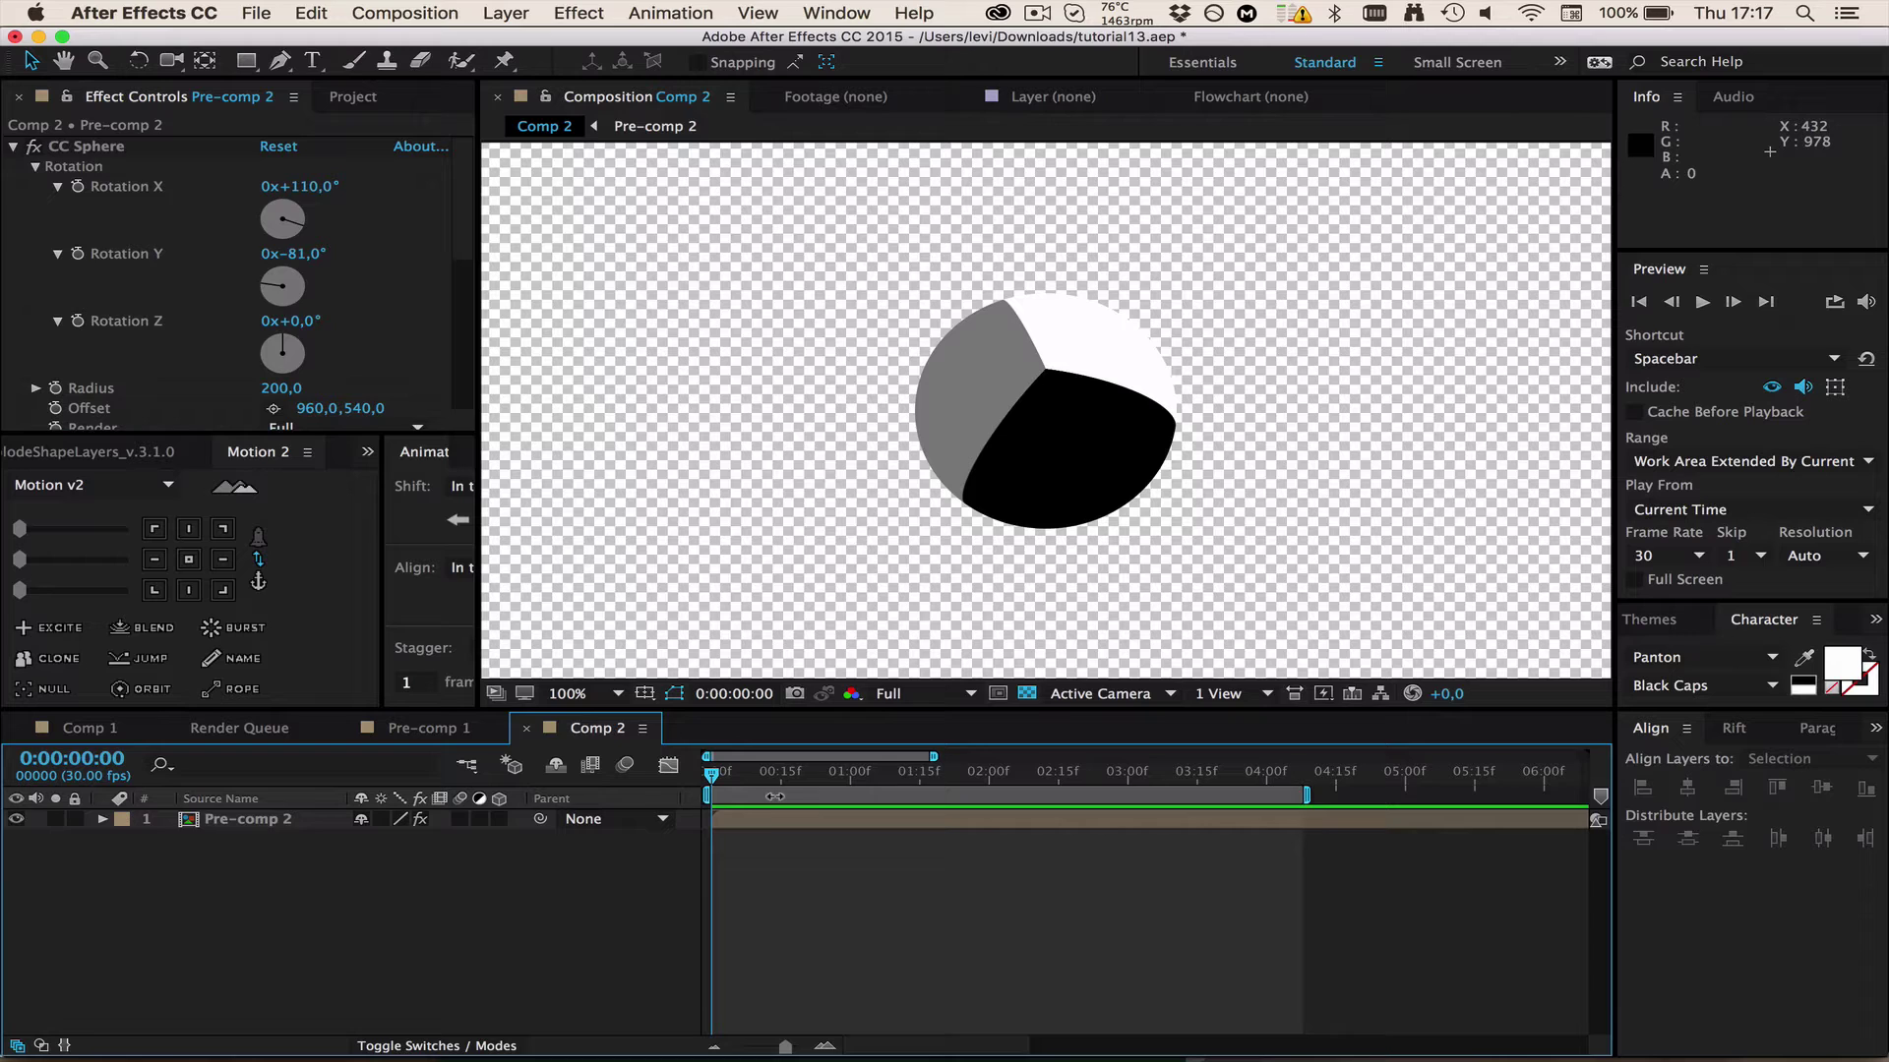
{"action": "left_click", "coordinate": [769, 821]}
{"action": "double_click", "coordinate": [769, 820]}
{"action": "scroll", "coordinate": [936, 645], "scroll_direction": "down", "scroll_amount": 1}
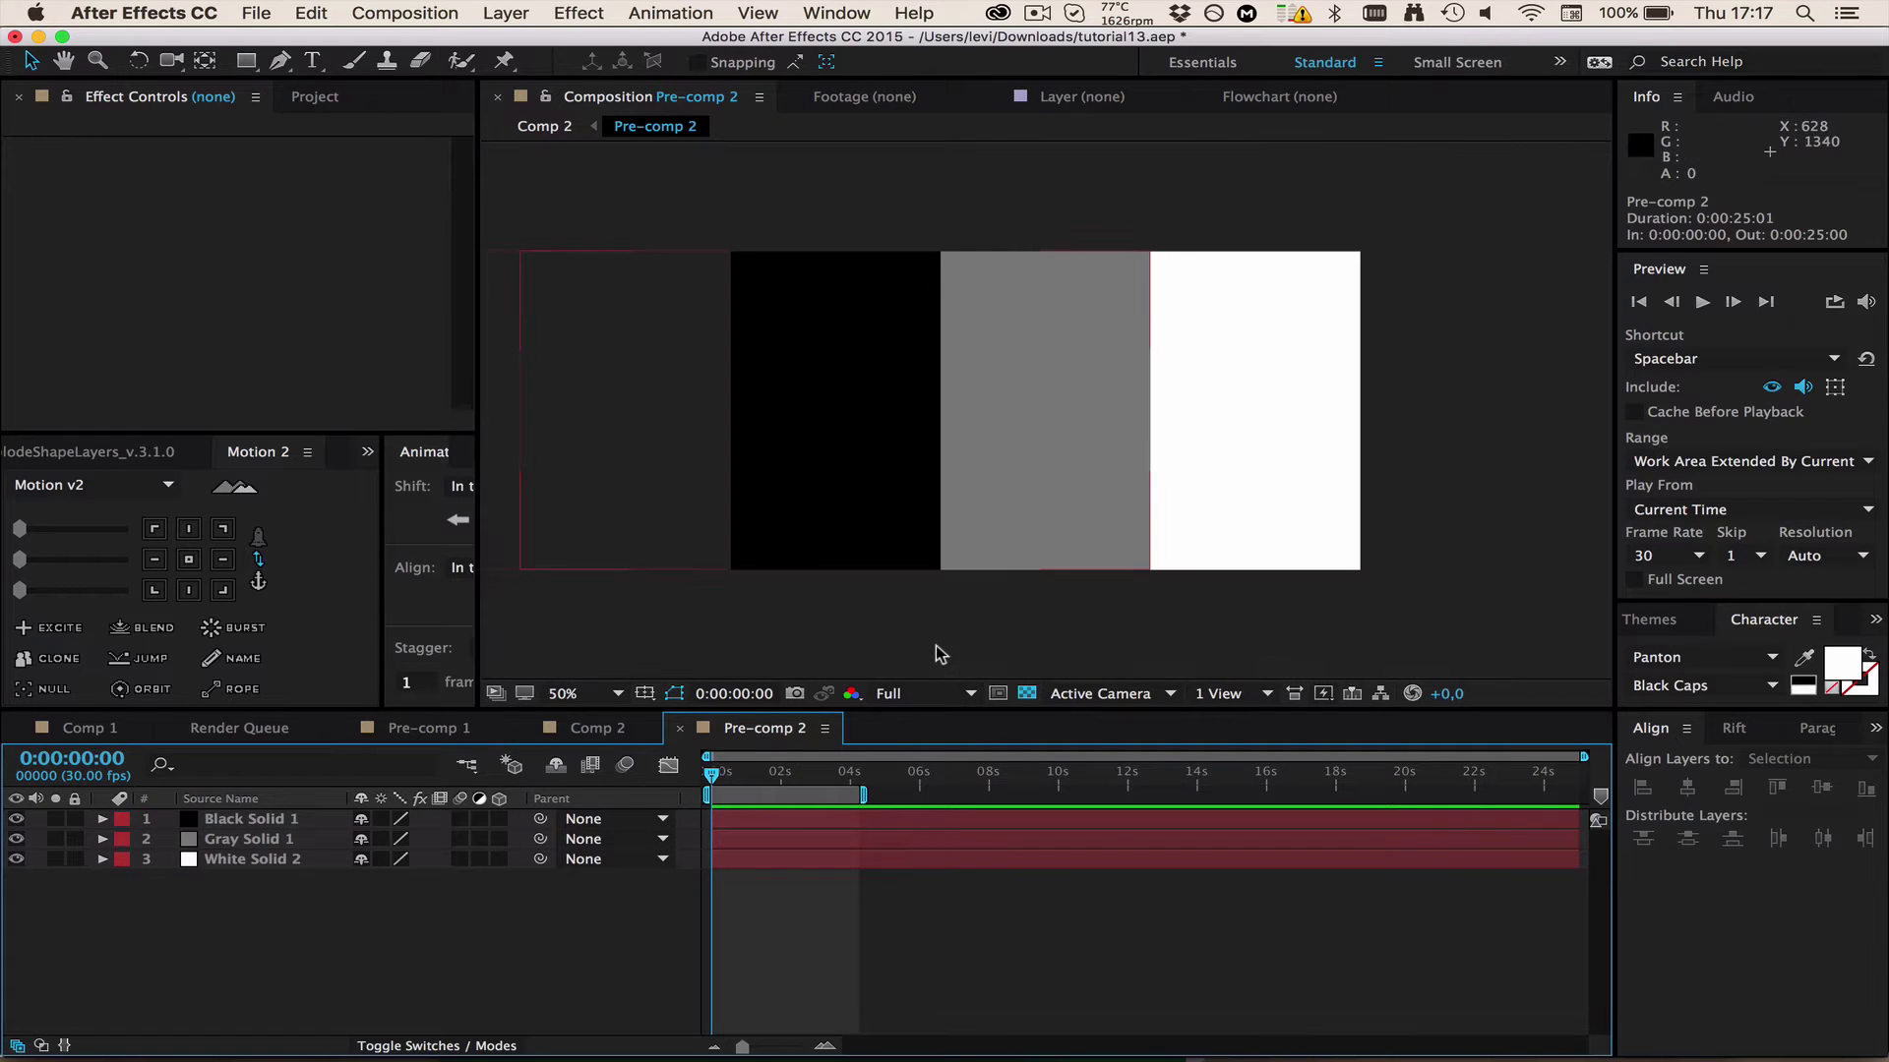
{"action": "left_click", "coordinate": [568, 733]}
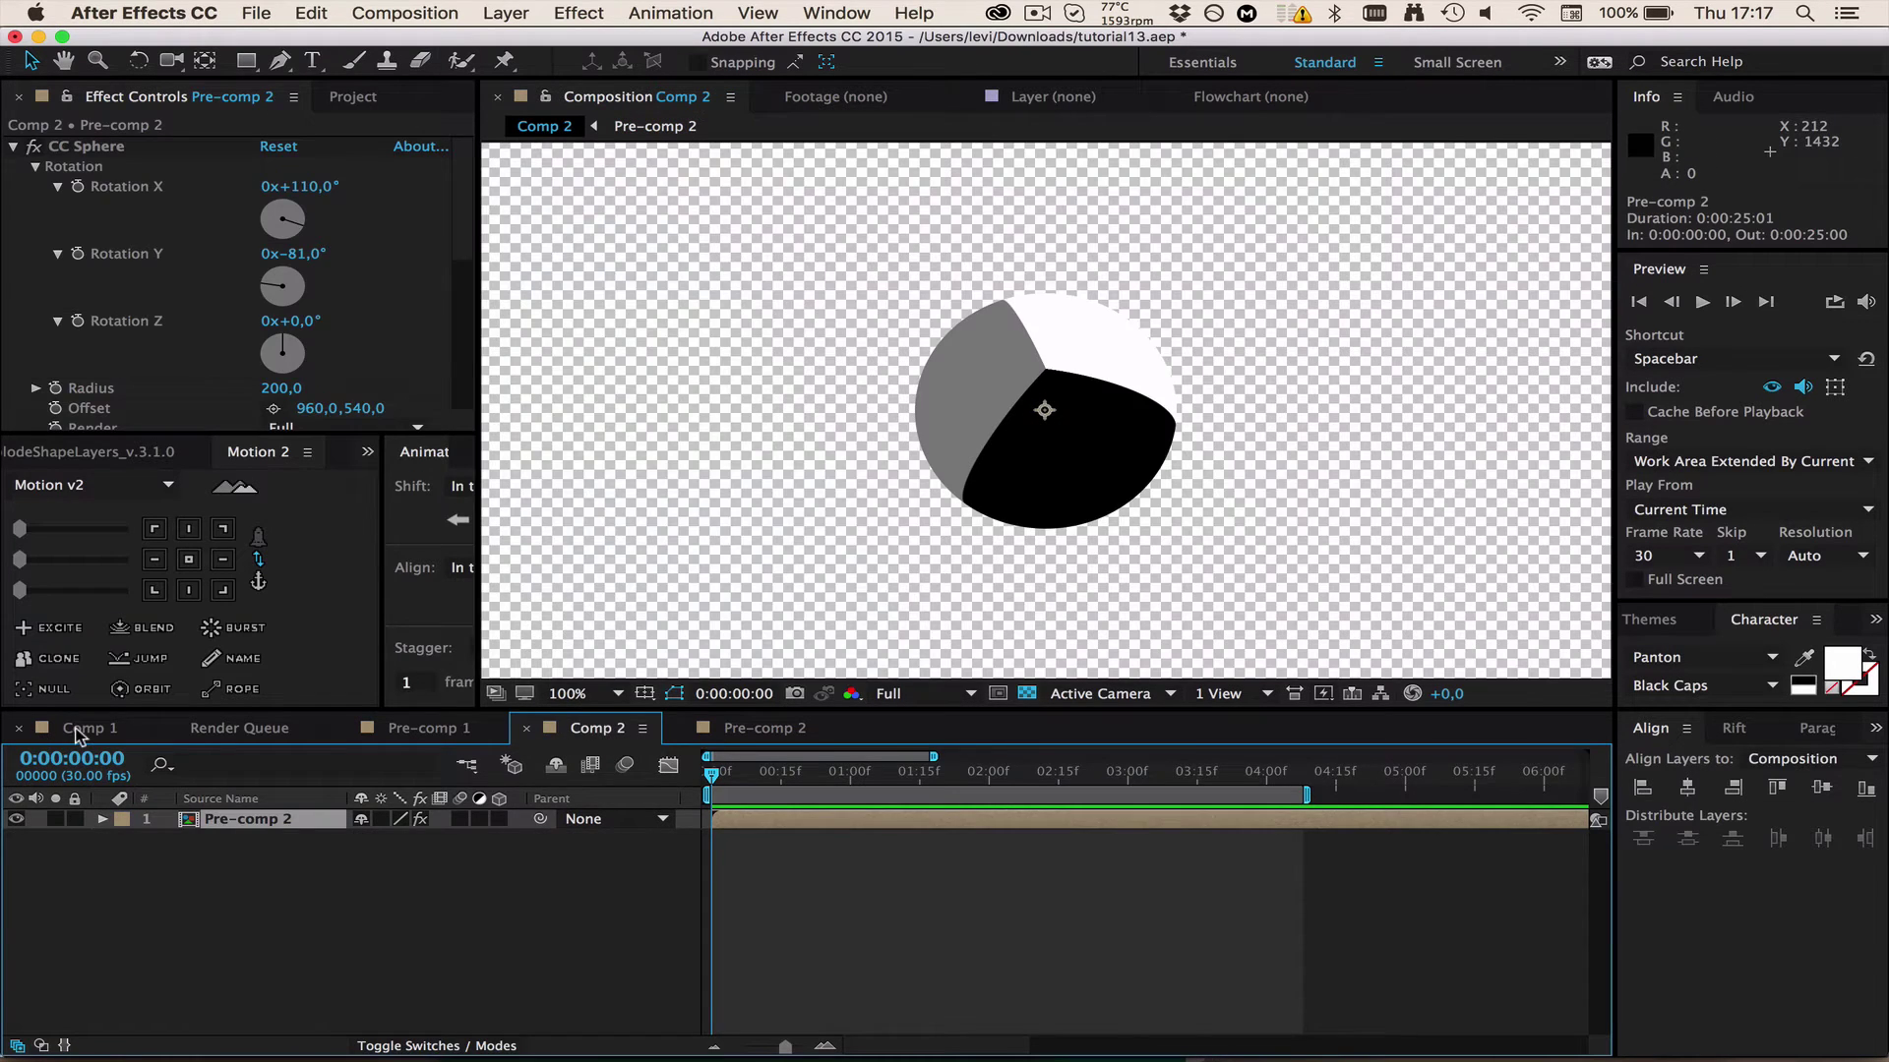
{"action": "left_click", "coordinate": [79, 733]}
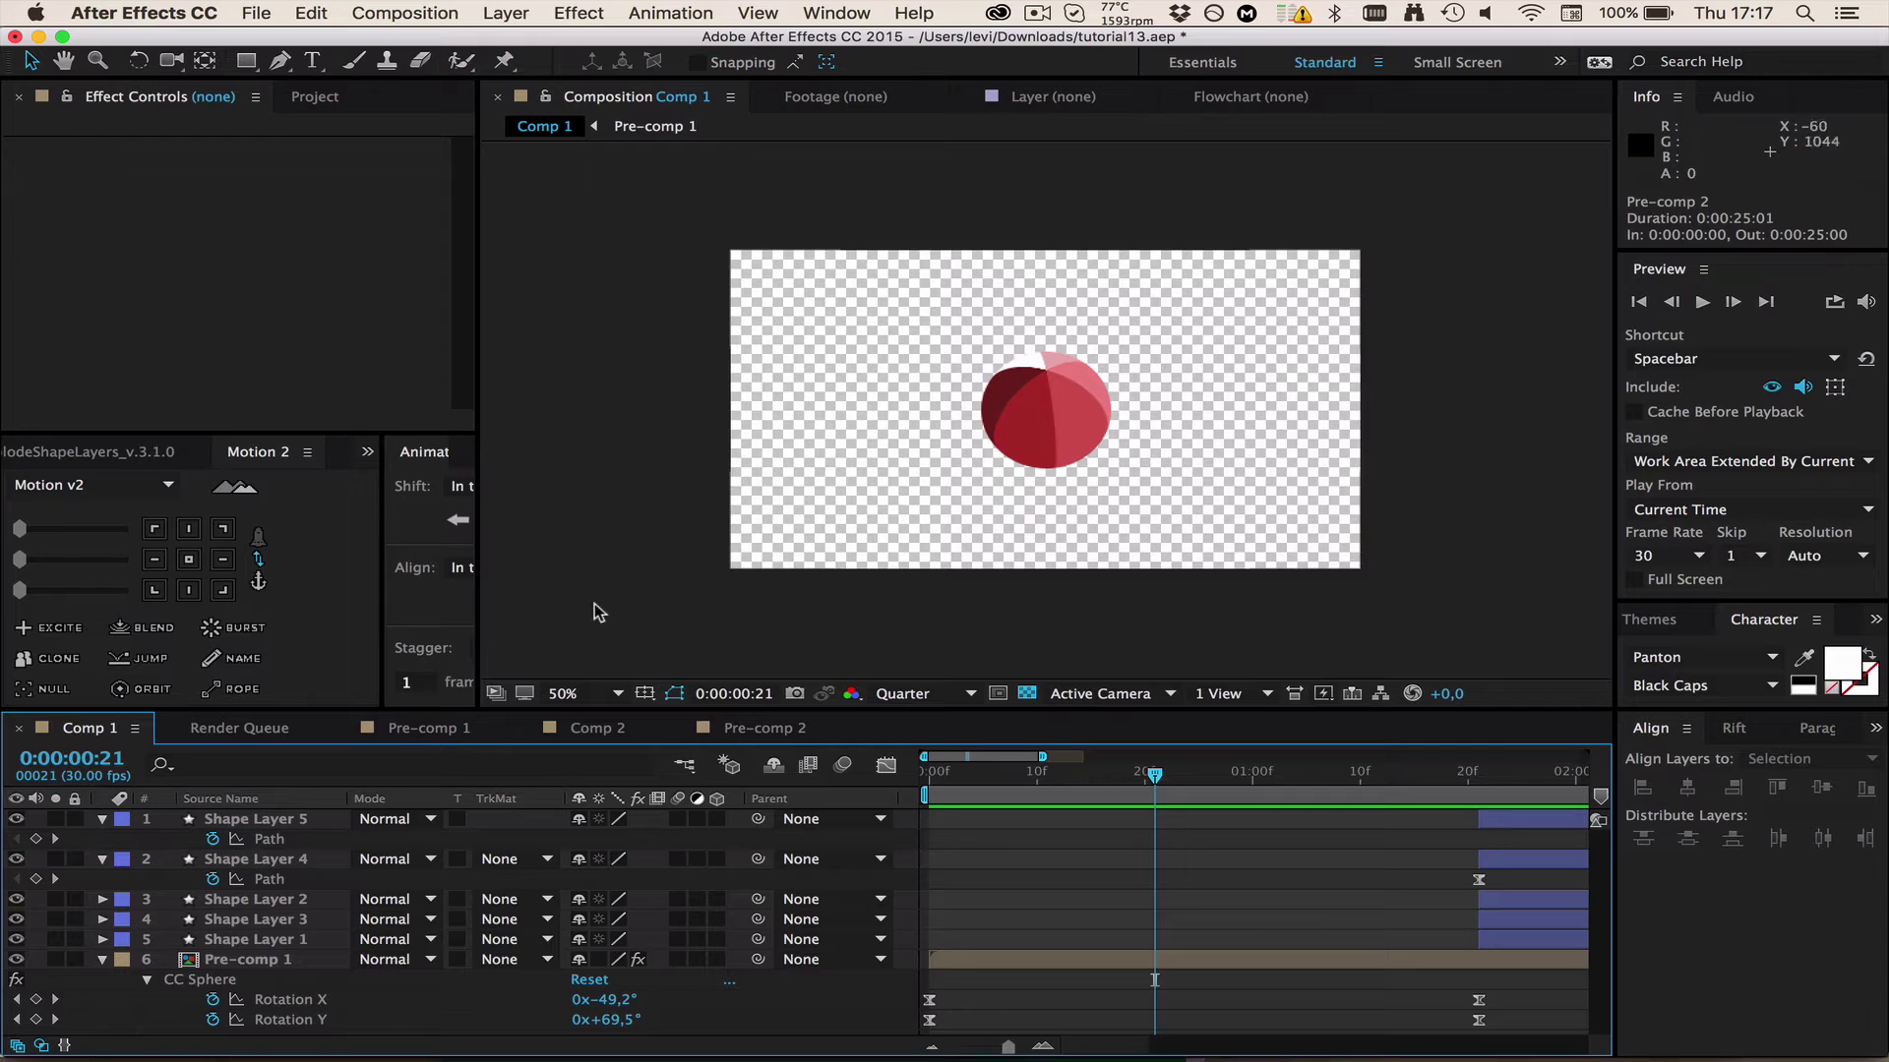
{"action": "left_click", "coordinate": [774, 733]}
{"action": "left_click", "coordinate": [594, 730]}
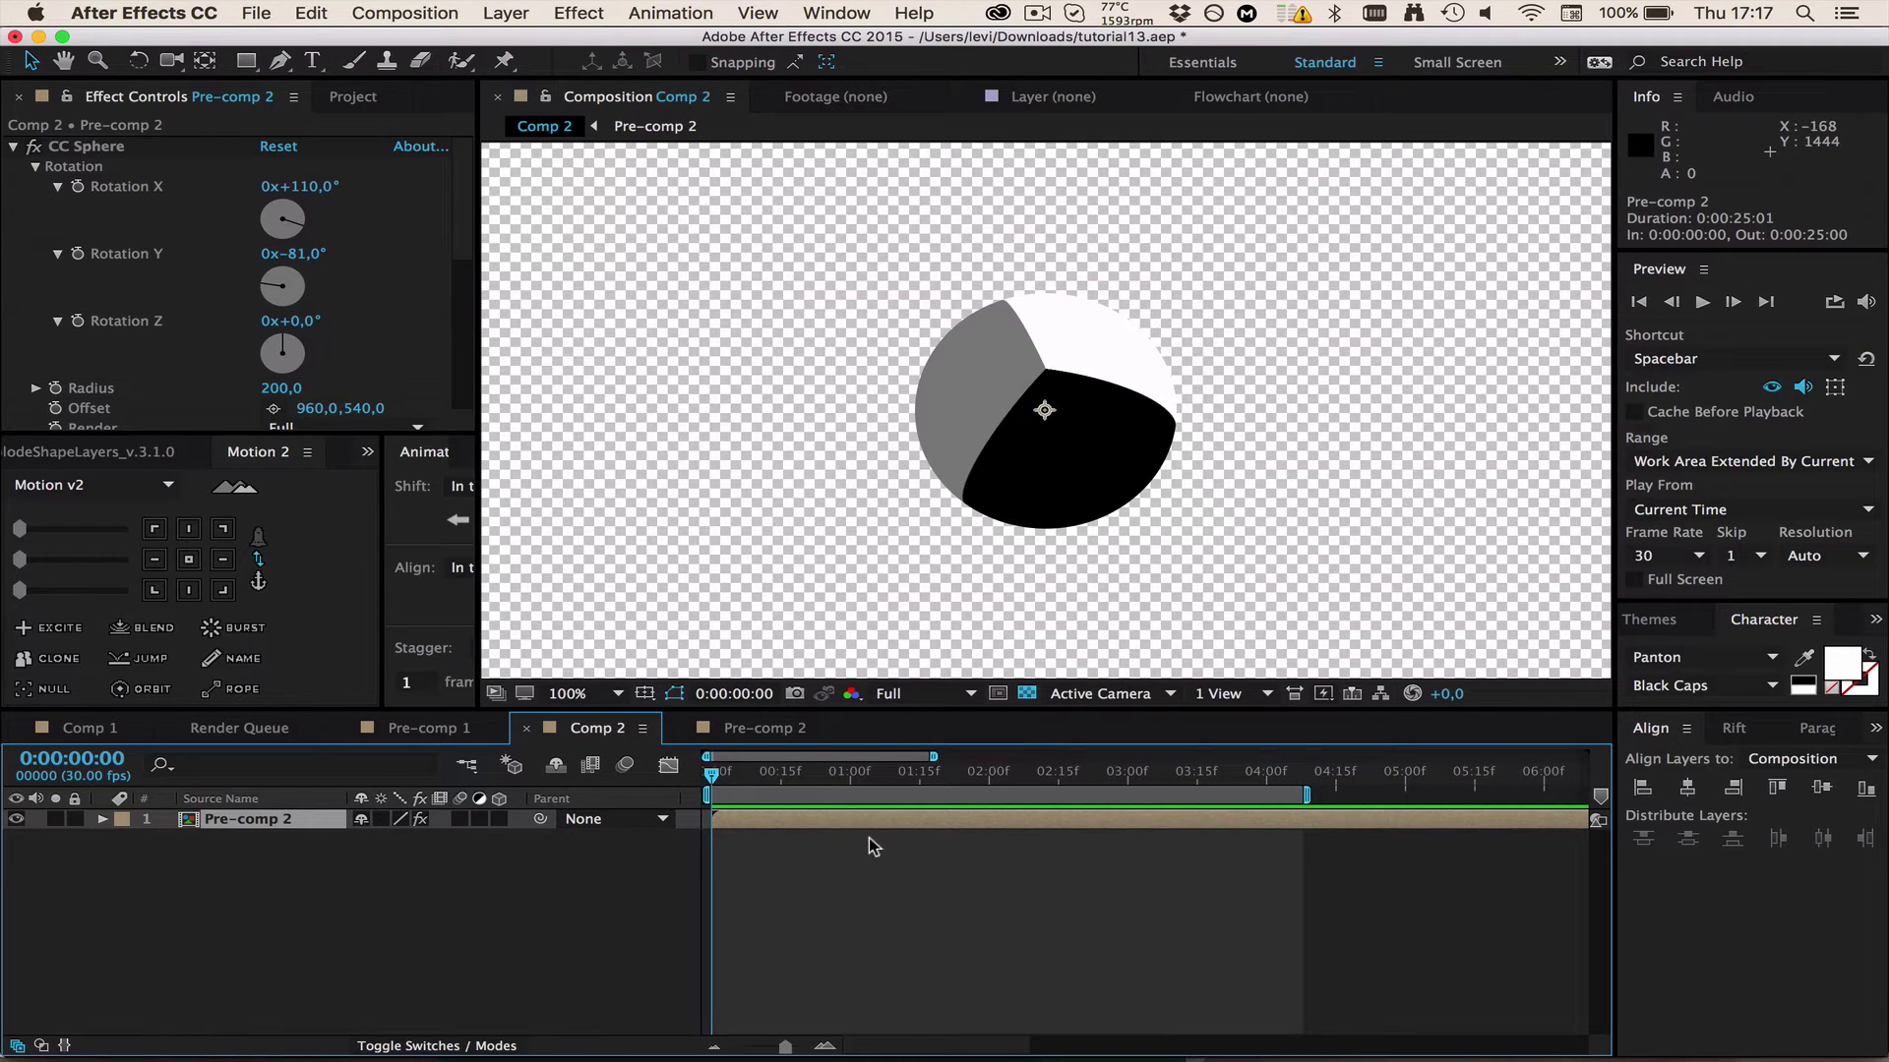
{"action": "key", "text": "comma"}
{"action": "key", "text": "comma"}
{"action": "key", "text": "comma"}
{"action": "key", "text": "comma"}
{"action": "key", "text": "period"}
{"action": "key", "text": "period"}
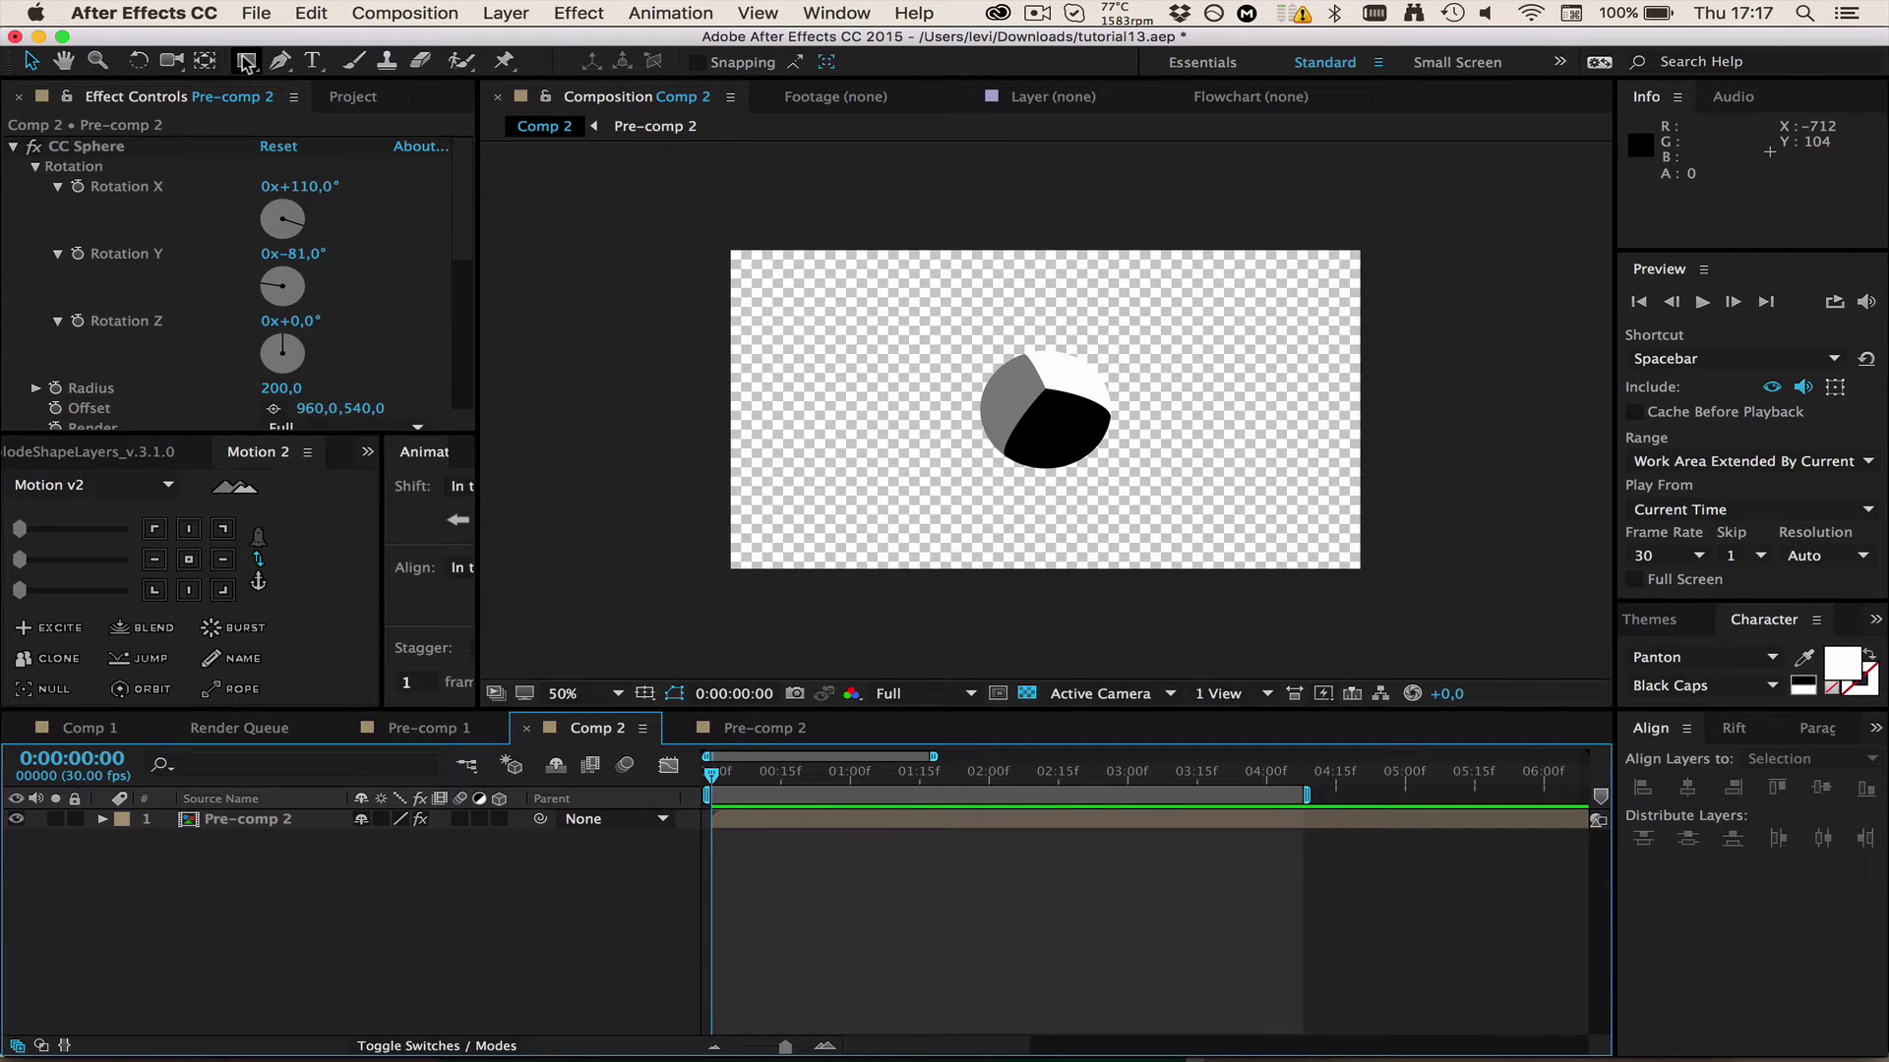
{"action": "left_click", "coordinate": [751, 823]}
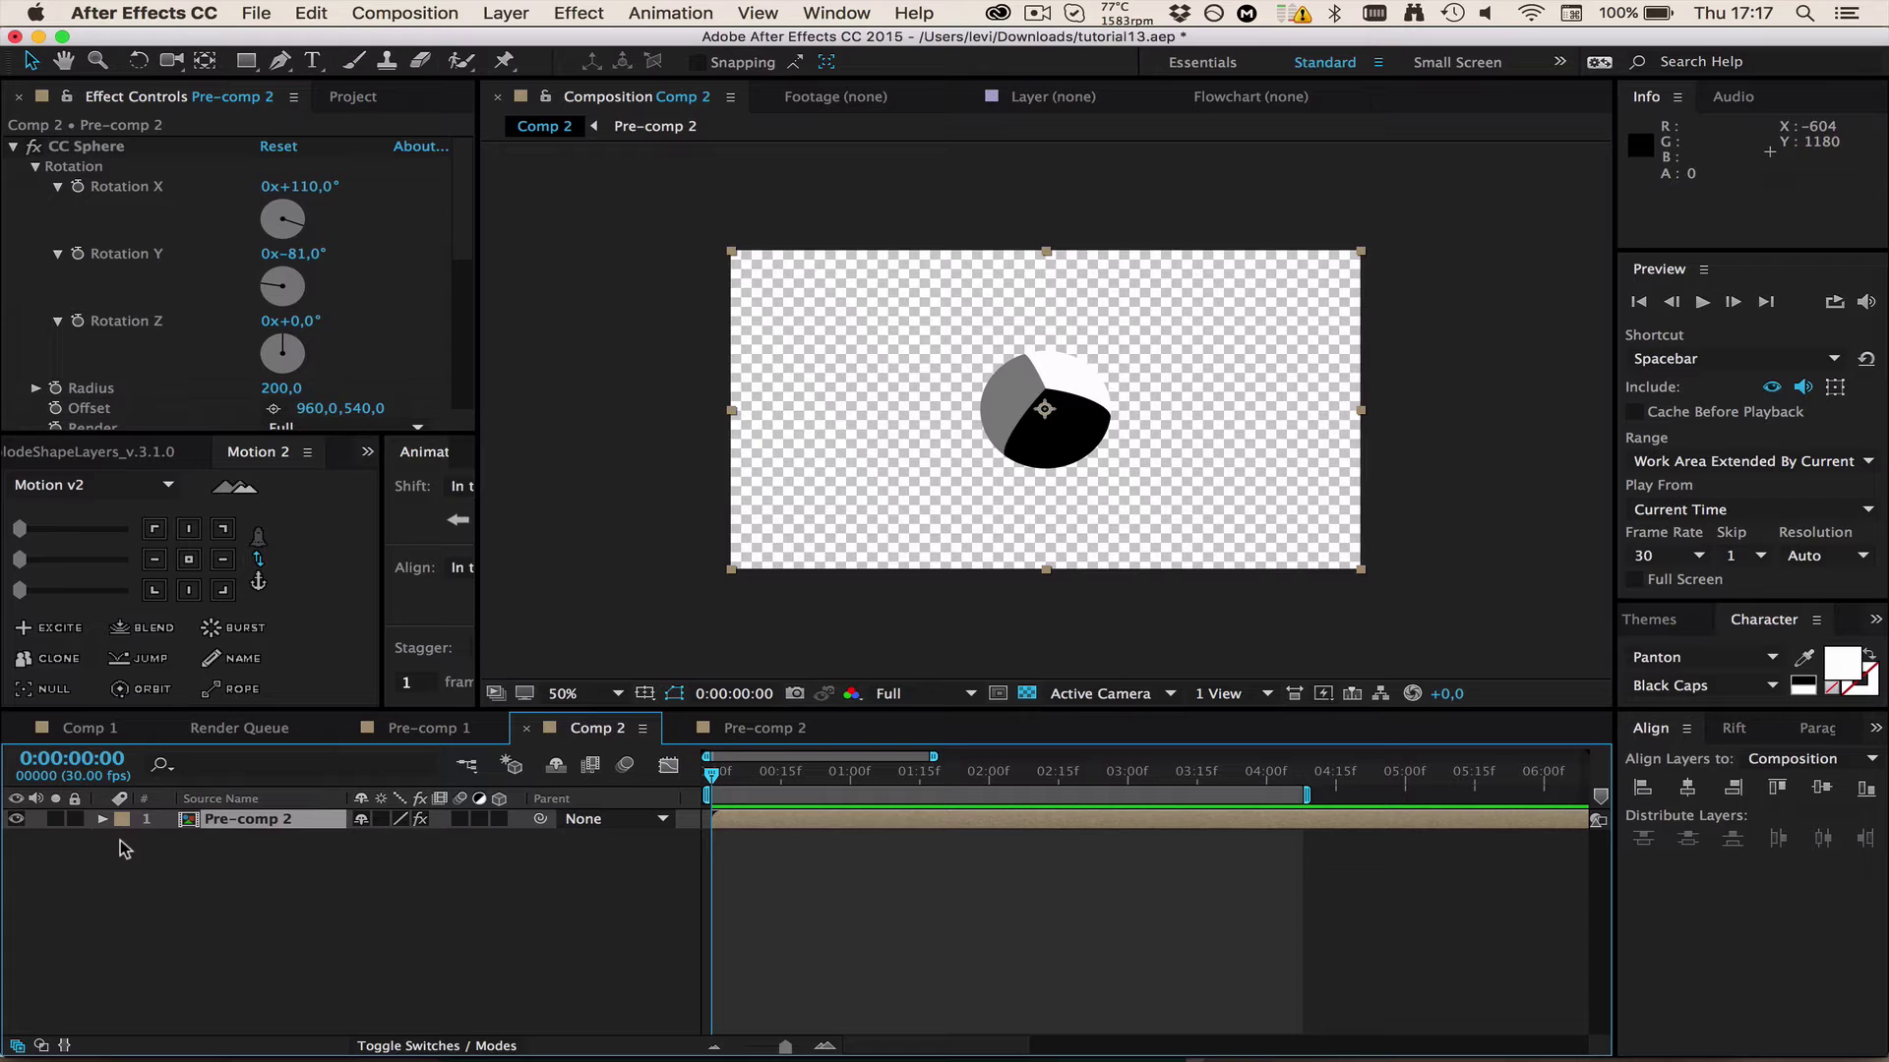
- Hide Pre-comp 2 and draw a circle near the comp centre with the Ellipse tool
{"action": "left_click", "coordinate": [17, 821]}
{"action": "left_click", "coordinate": [801, 895]}
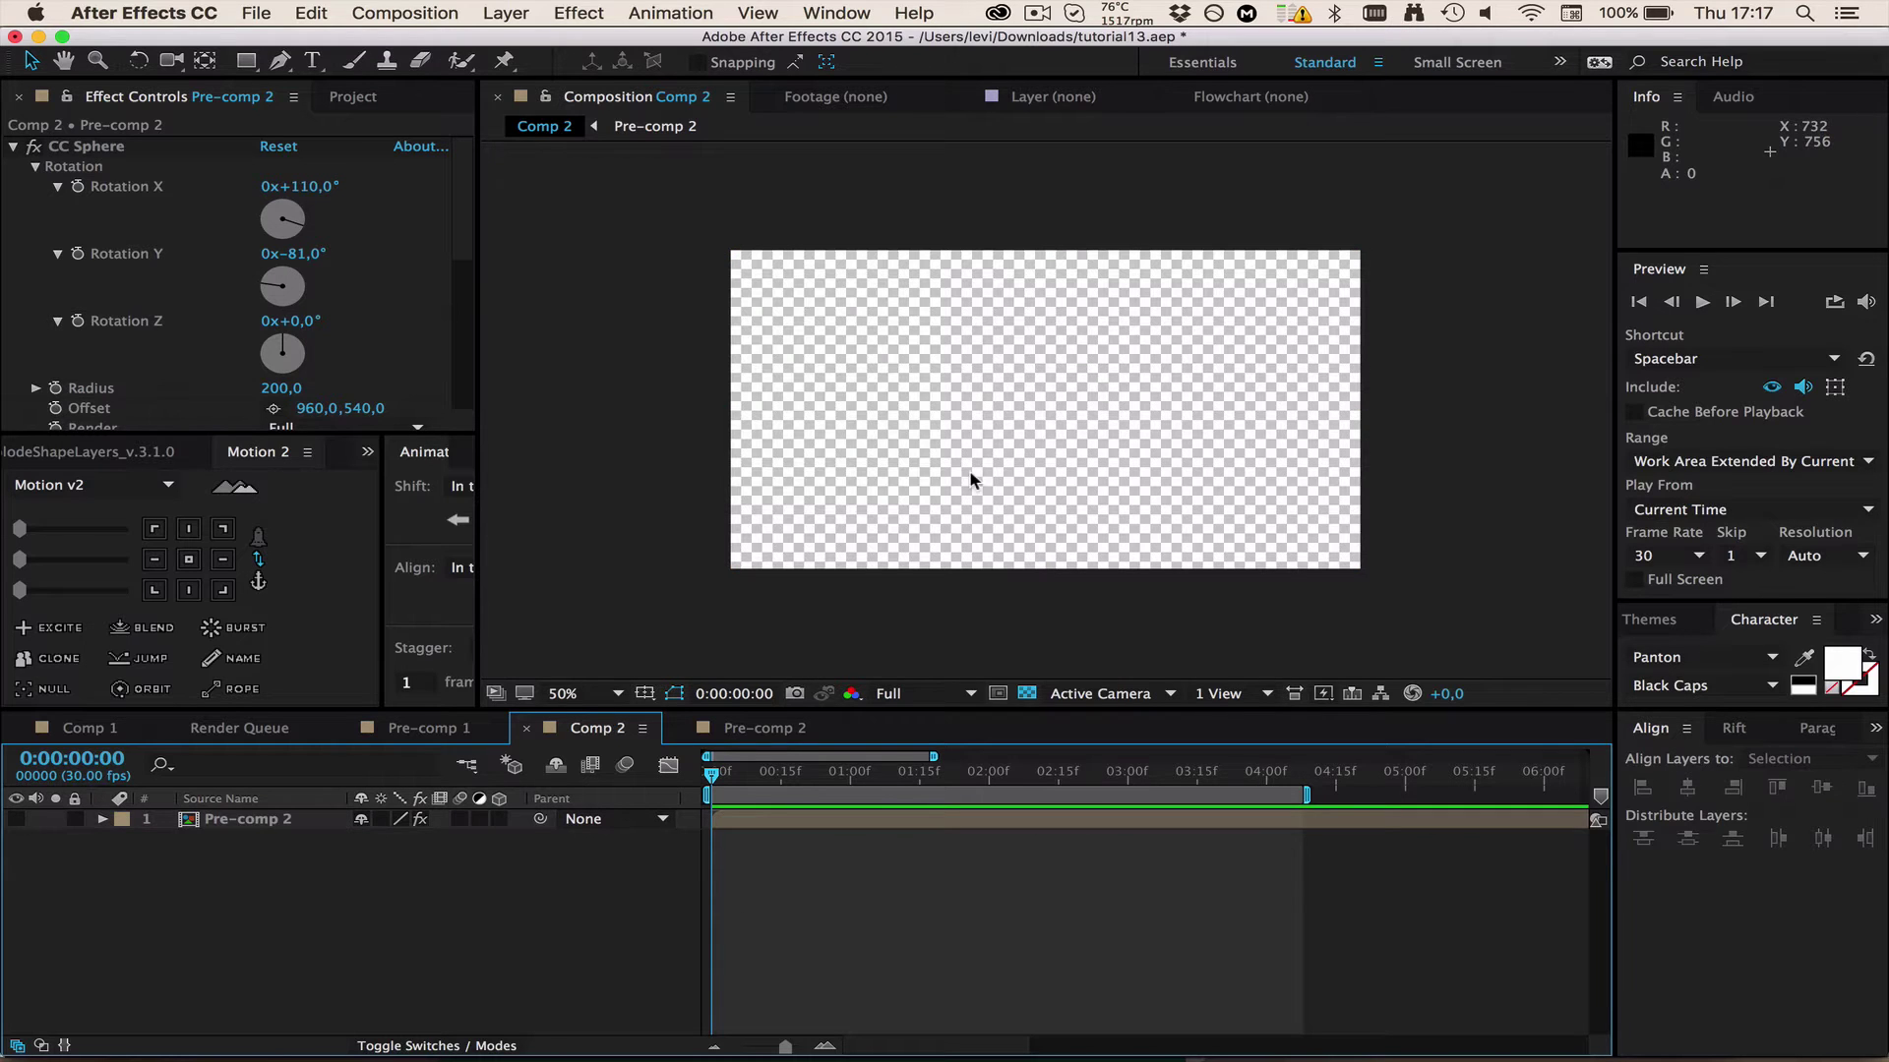
{"action": "scroll", "coordinate": [970, 479], "scroll_direction": "up", "scroll_amount": 2}
{"action": "left_click_drag", "start_coordinate": [246, 61], "coordinate": [345, 116]}
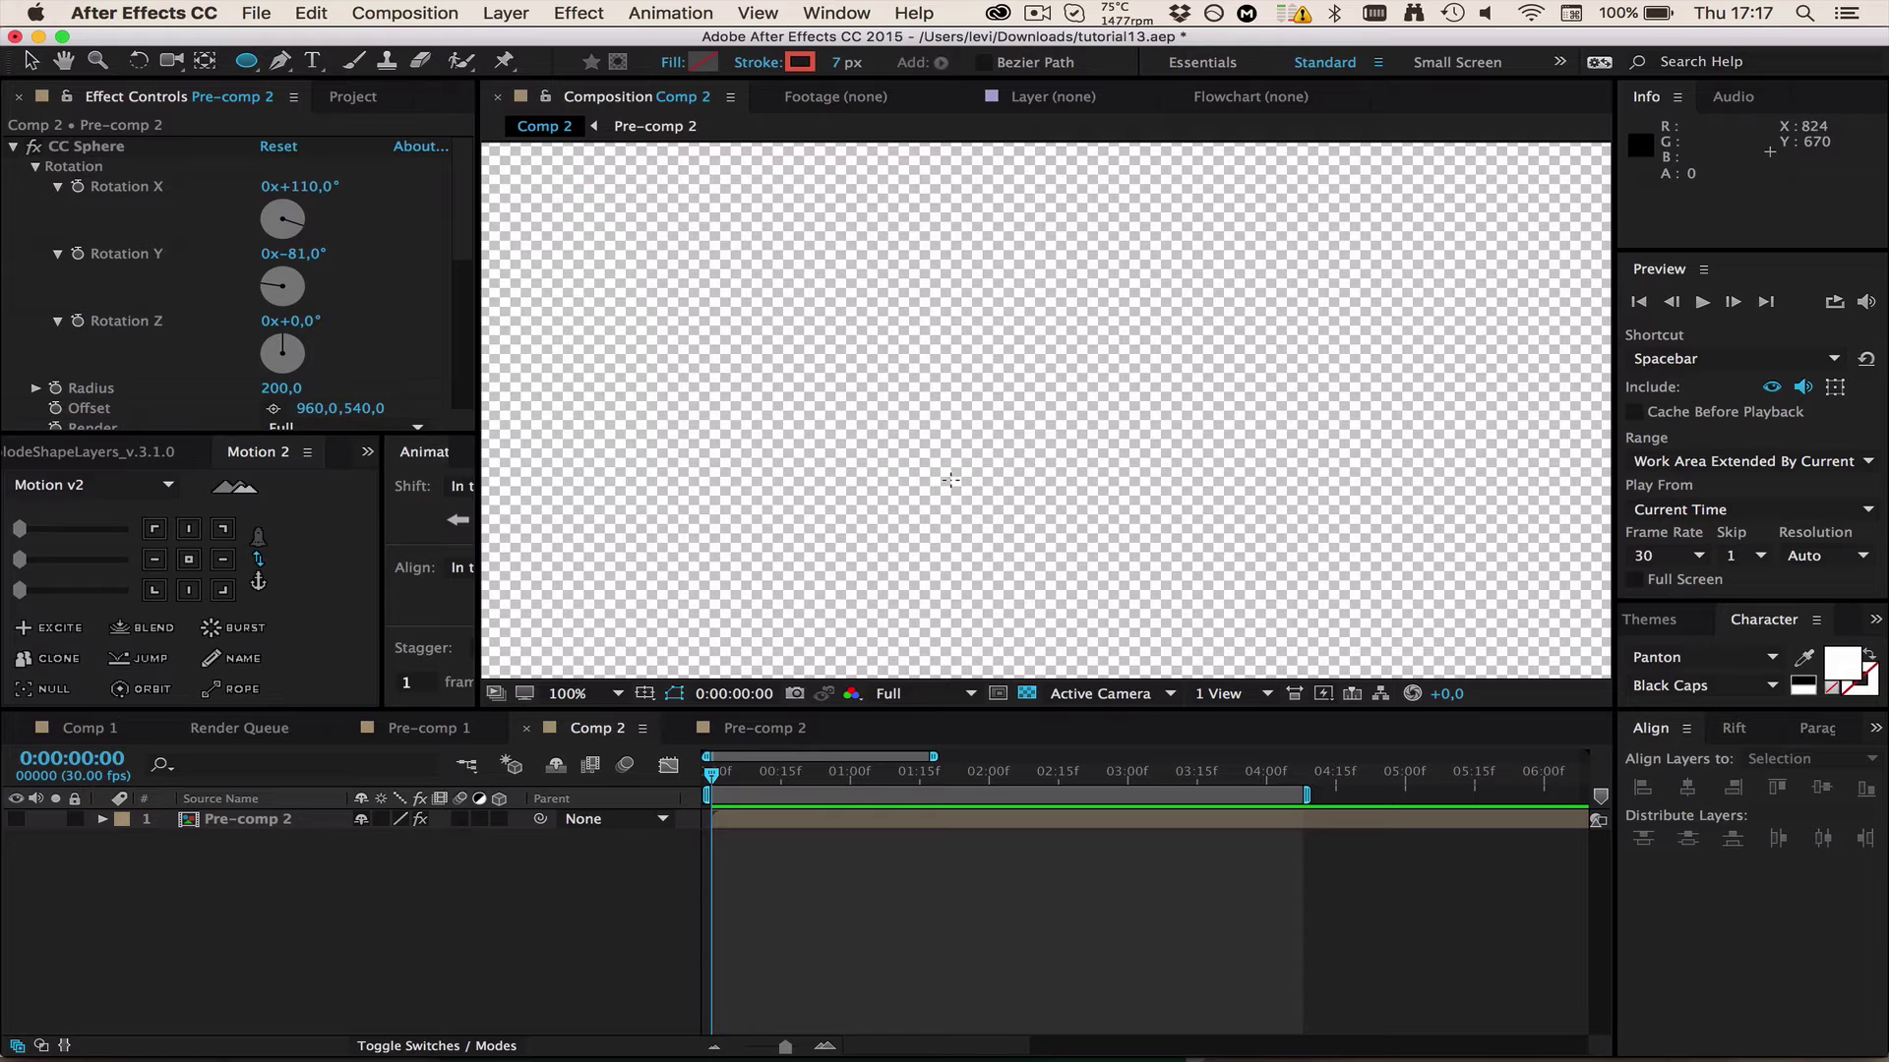
{"action": "key", "text": "comma"}
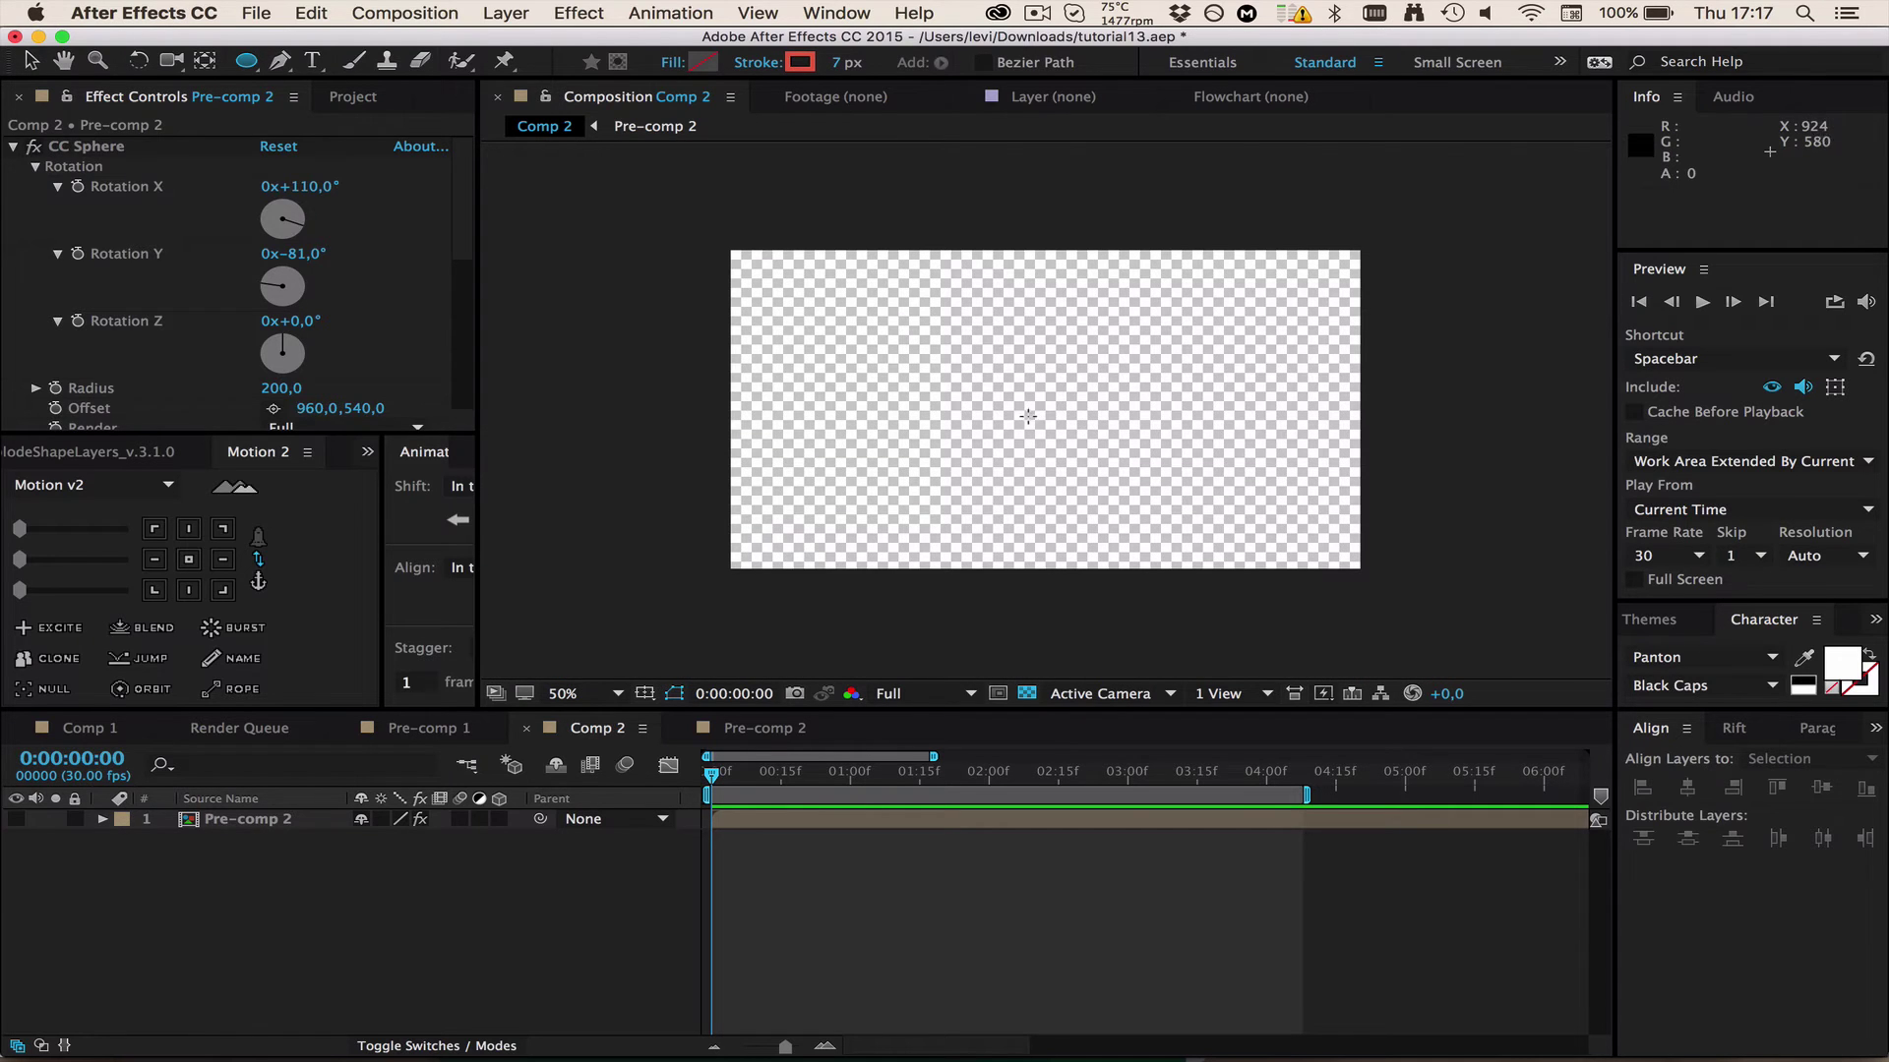
{"action": "left_click_drag", "start_coordinate": [1028, 416], "coordinate": [1093, 455]}
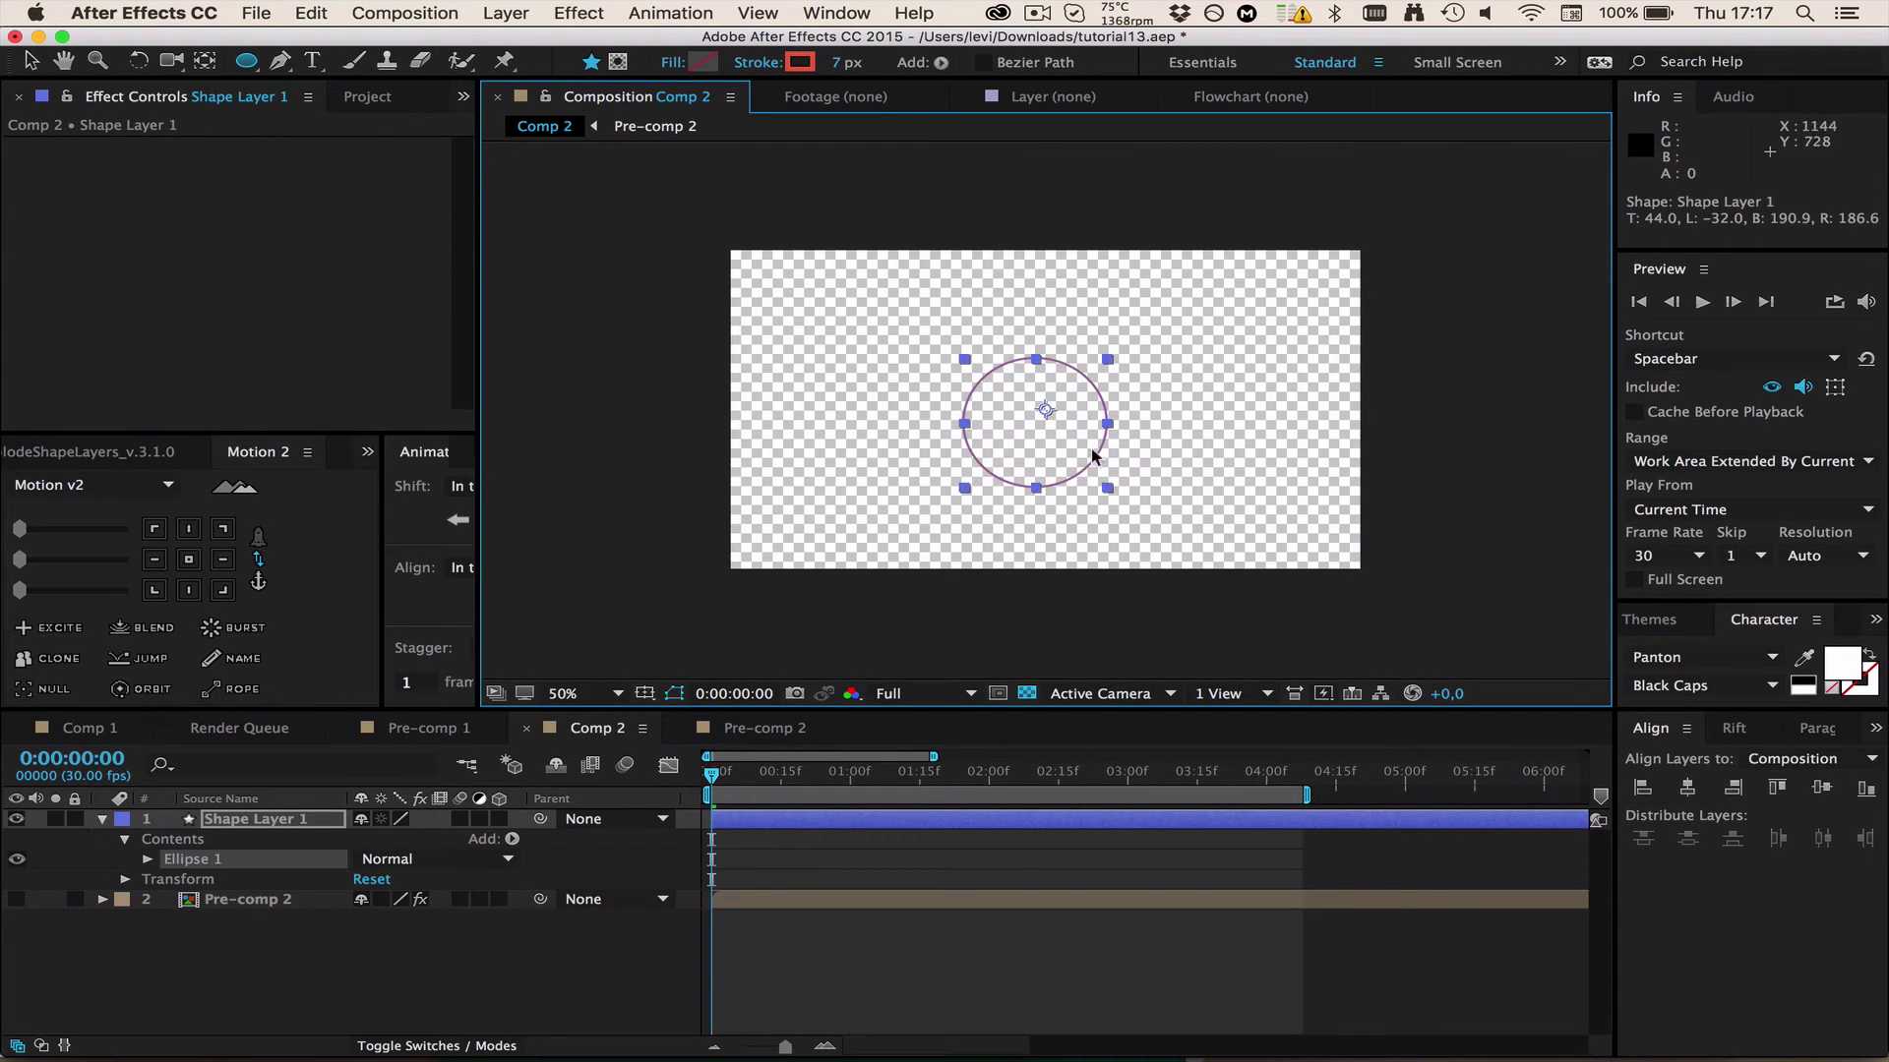
- Give the circle a black fill with no stroke and centre it horizontally
{"action": "left_click", "coordinate": [702, 62]}
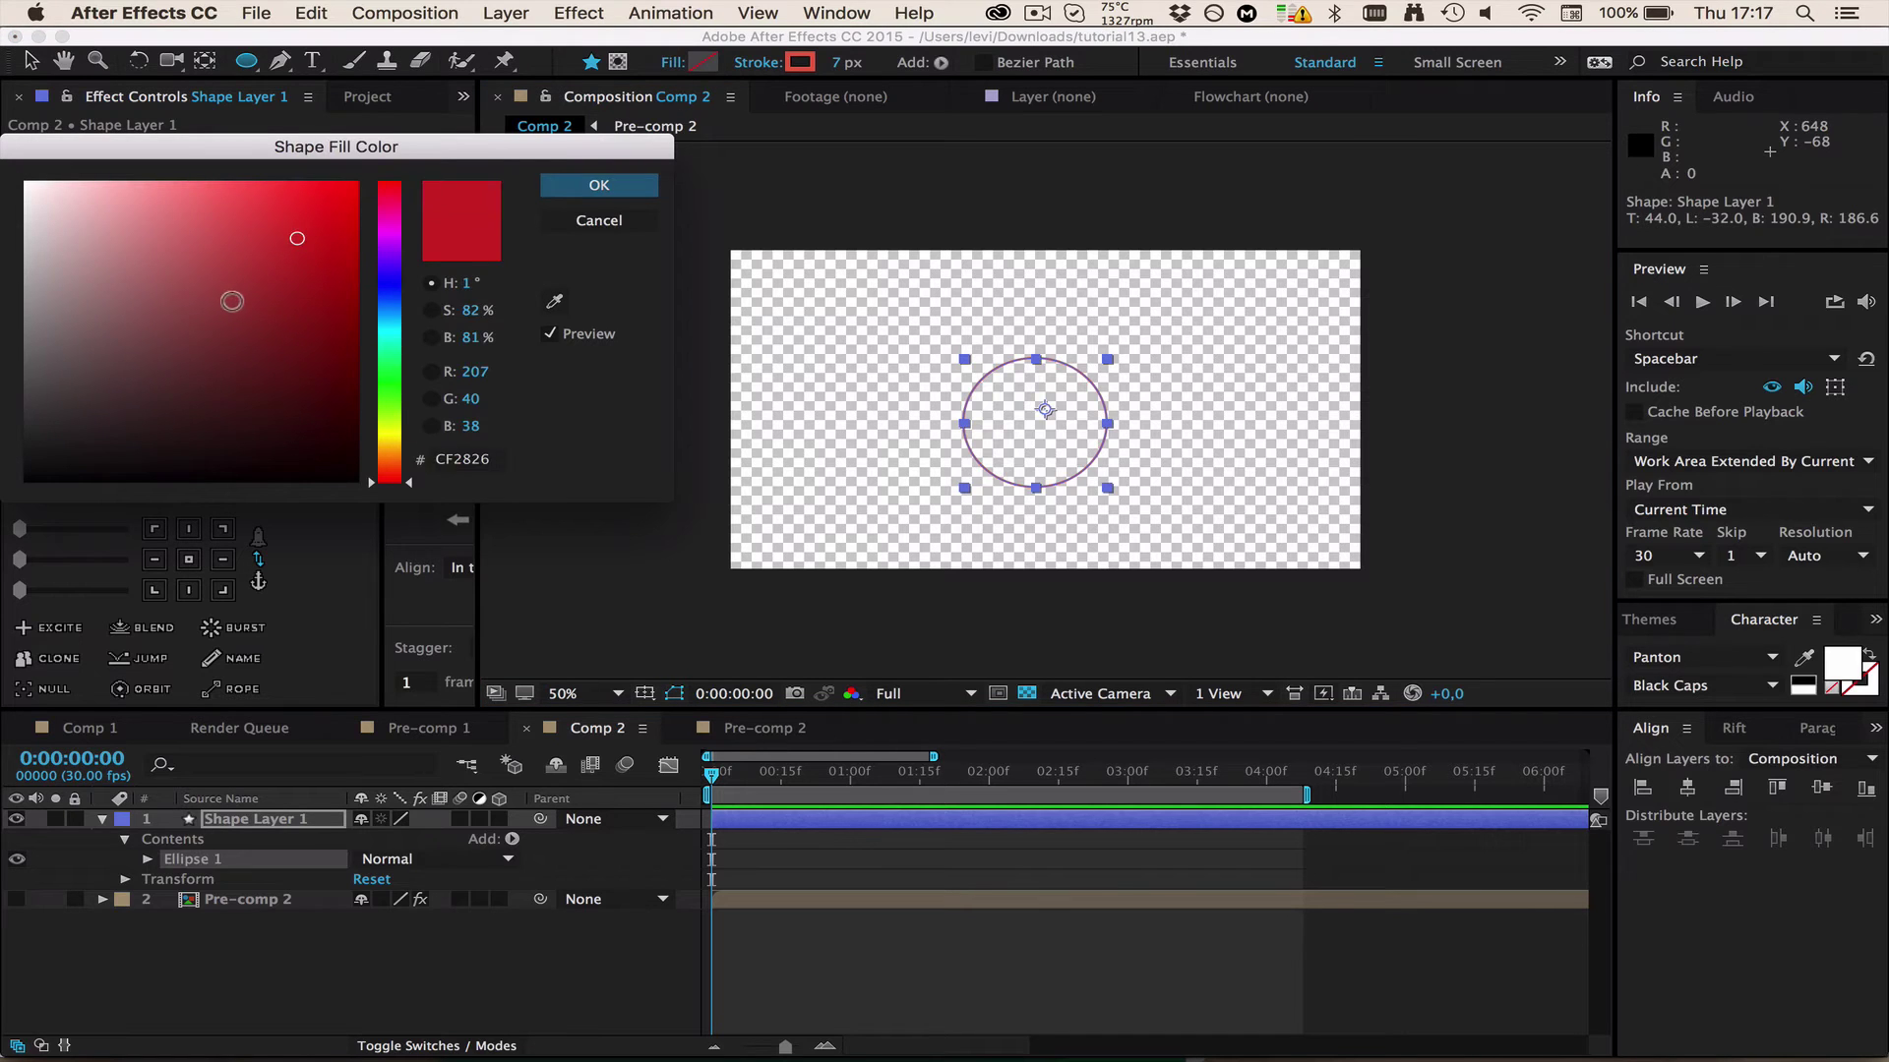
{"action": "left_click_drag", "start_coordinate": [232, 301], "coordinate": [232, 482]}
{"action": "left_click", "coordinate": [599, 185]}
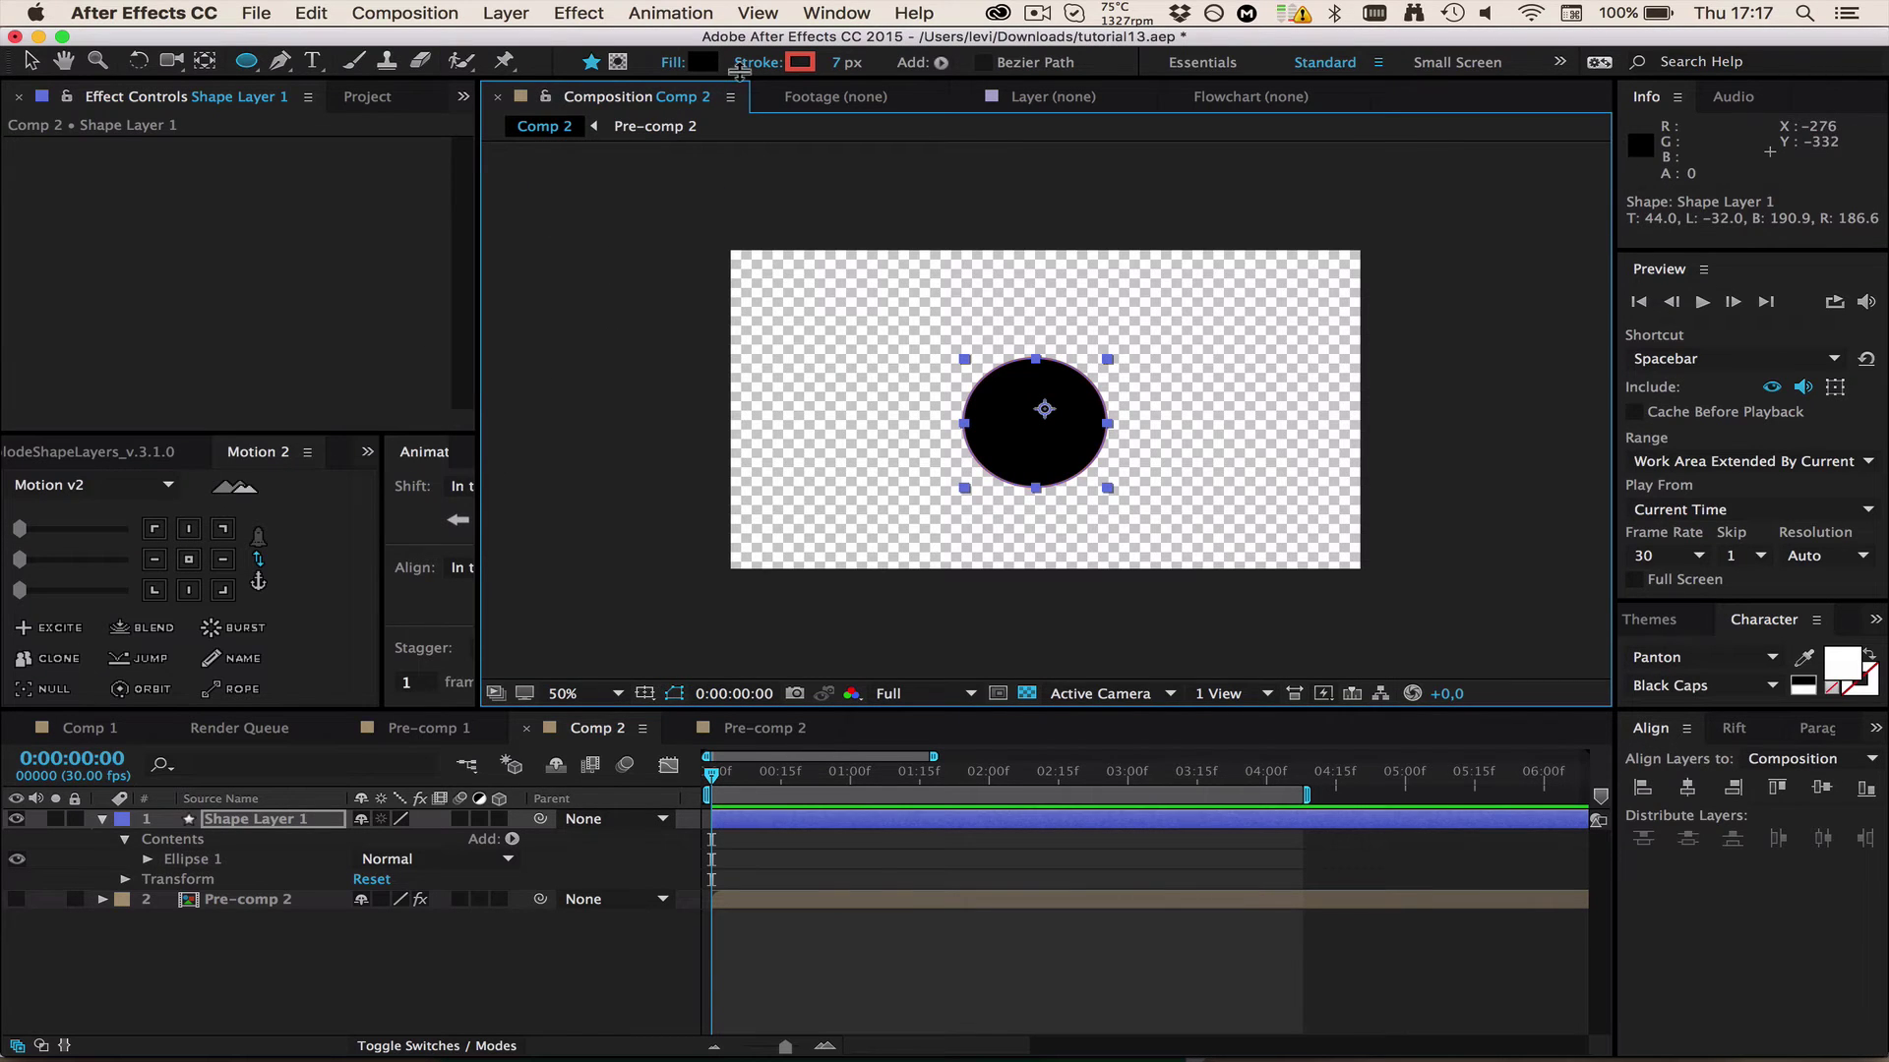
{"action": "left_click", "coordinate": [739, 64]}
{"action": "left_click", "coordinate": [44, 185]}
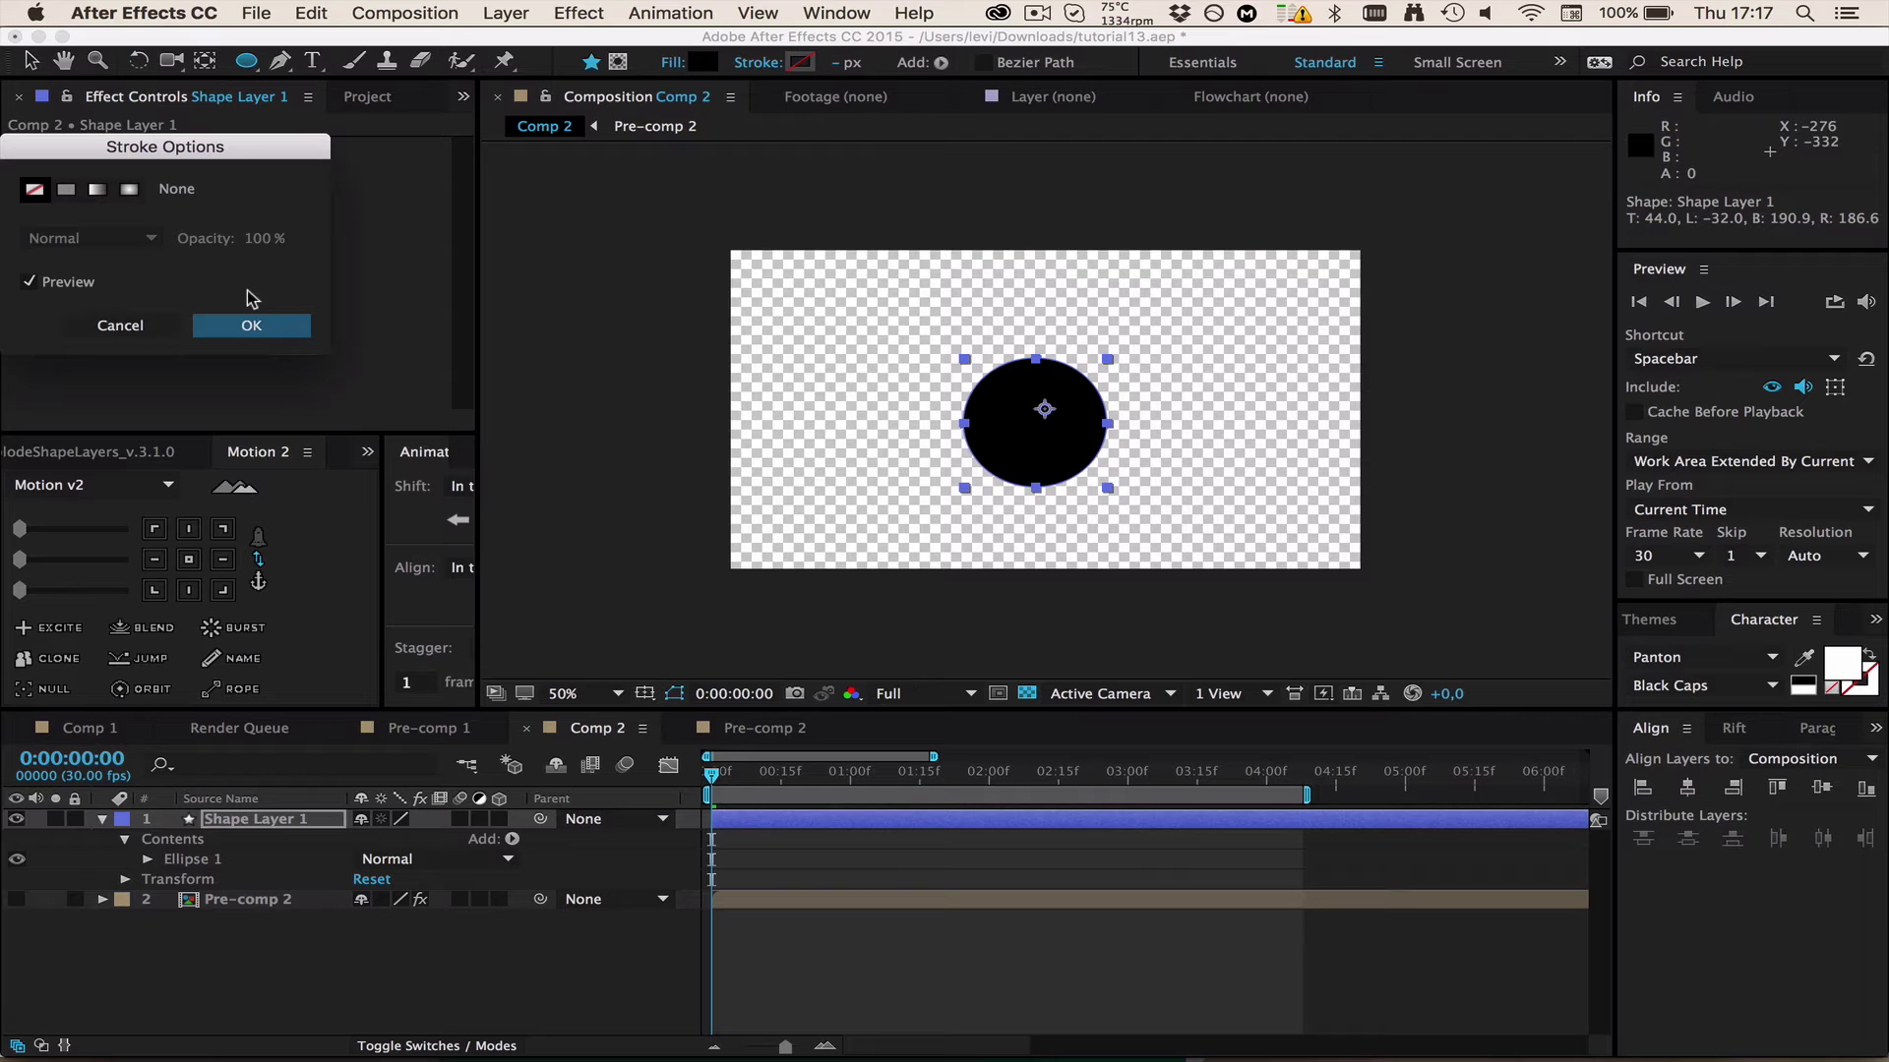
{"action": "left_click", "coordinate": [251, 324]}
{"action": "left_click", "coordinate": [1690, 789]}
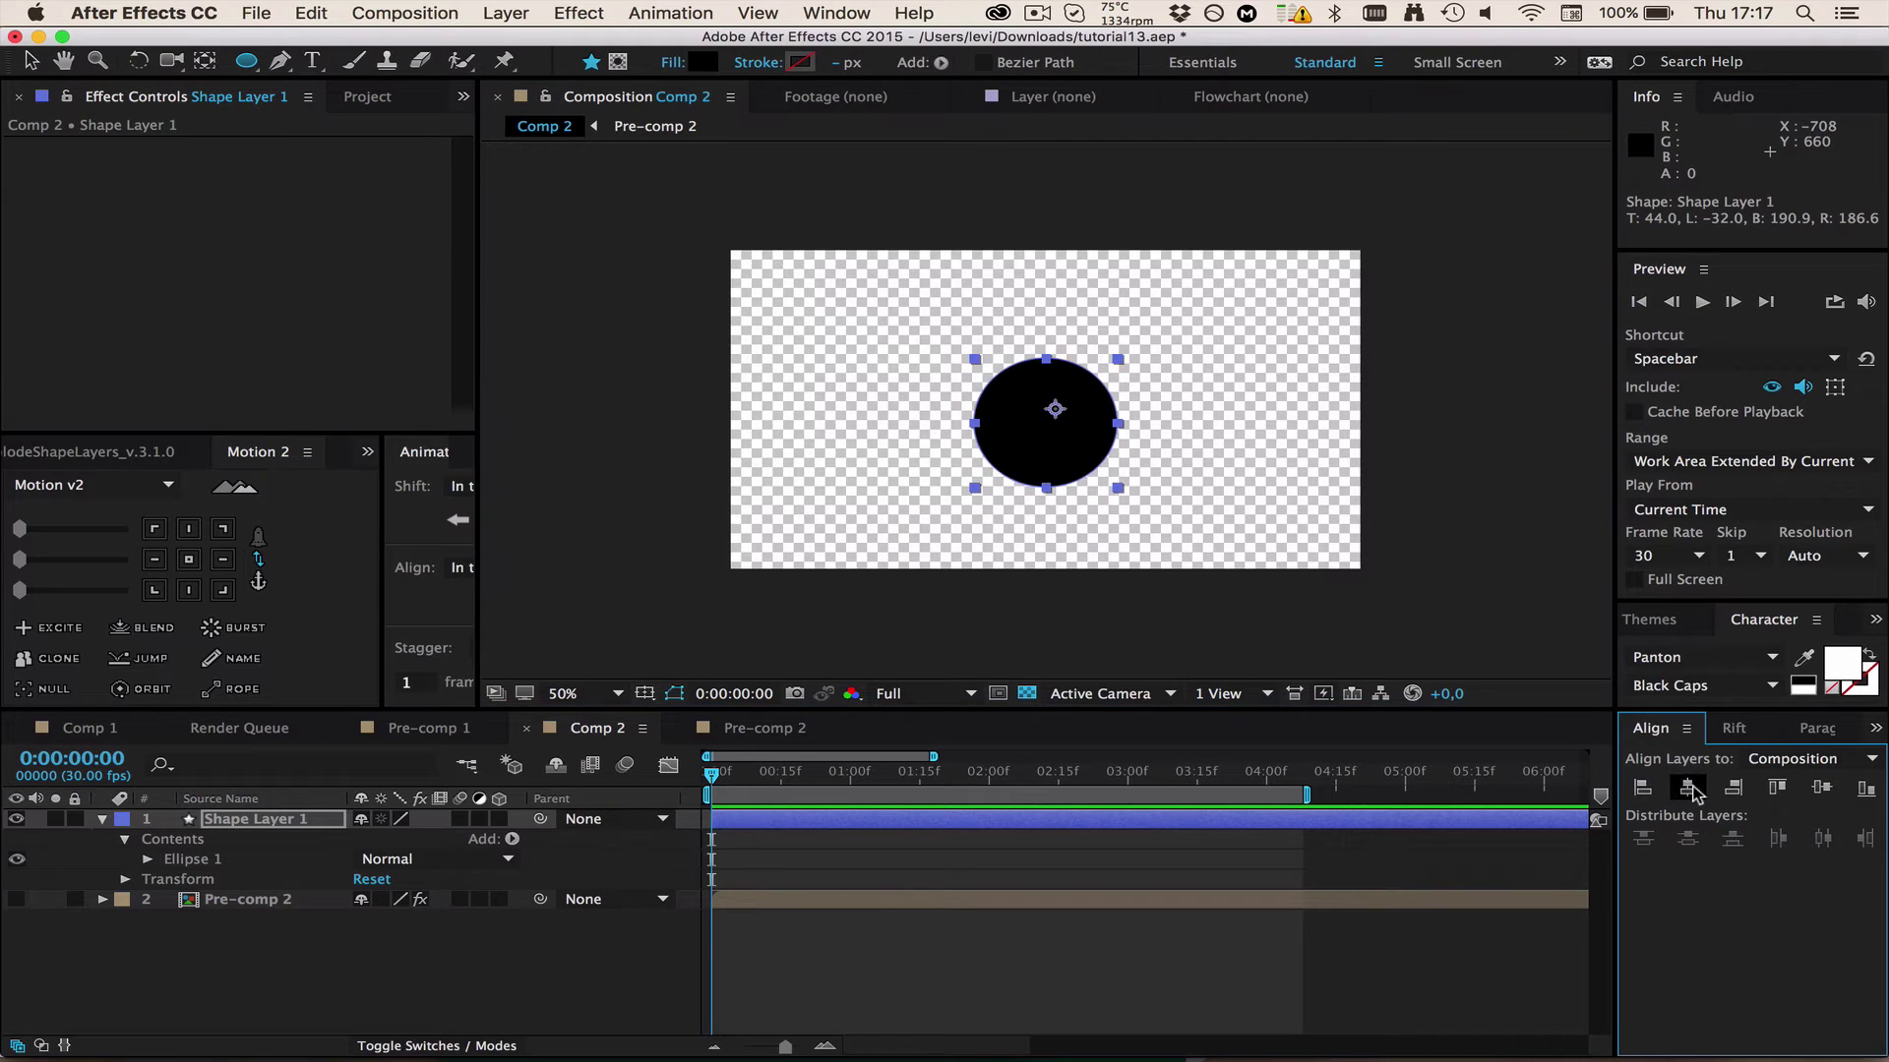
- Centre the black circle vertically and move its anchor point to the circle's centre
{"action": "left_click", "coordinate": [1822, 788]}
{"action": "left_click", "coordinate": [739, 12]}
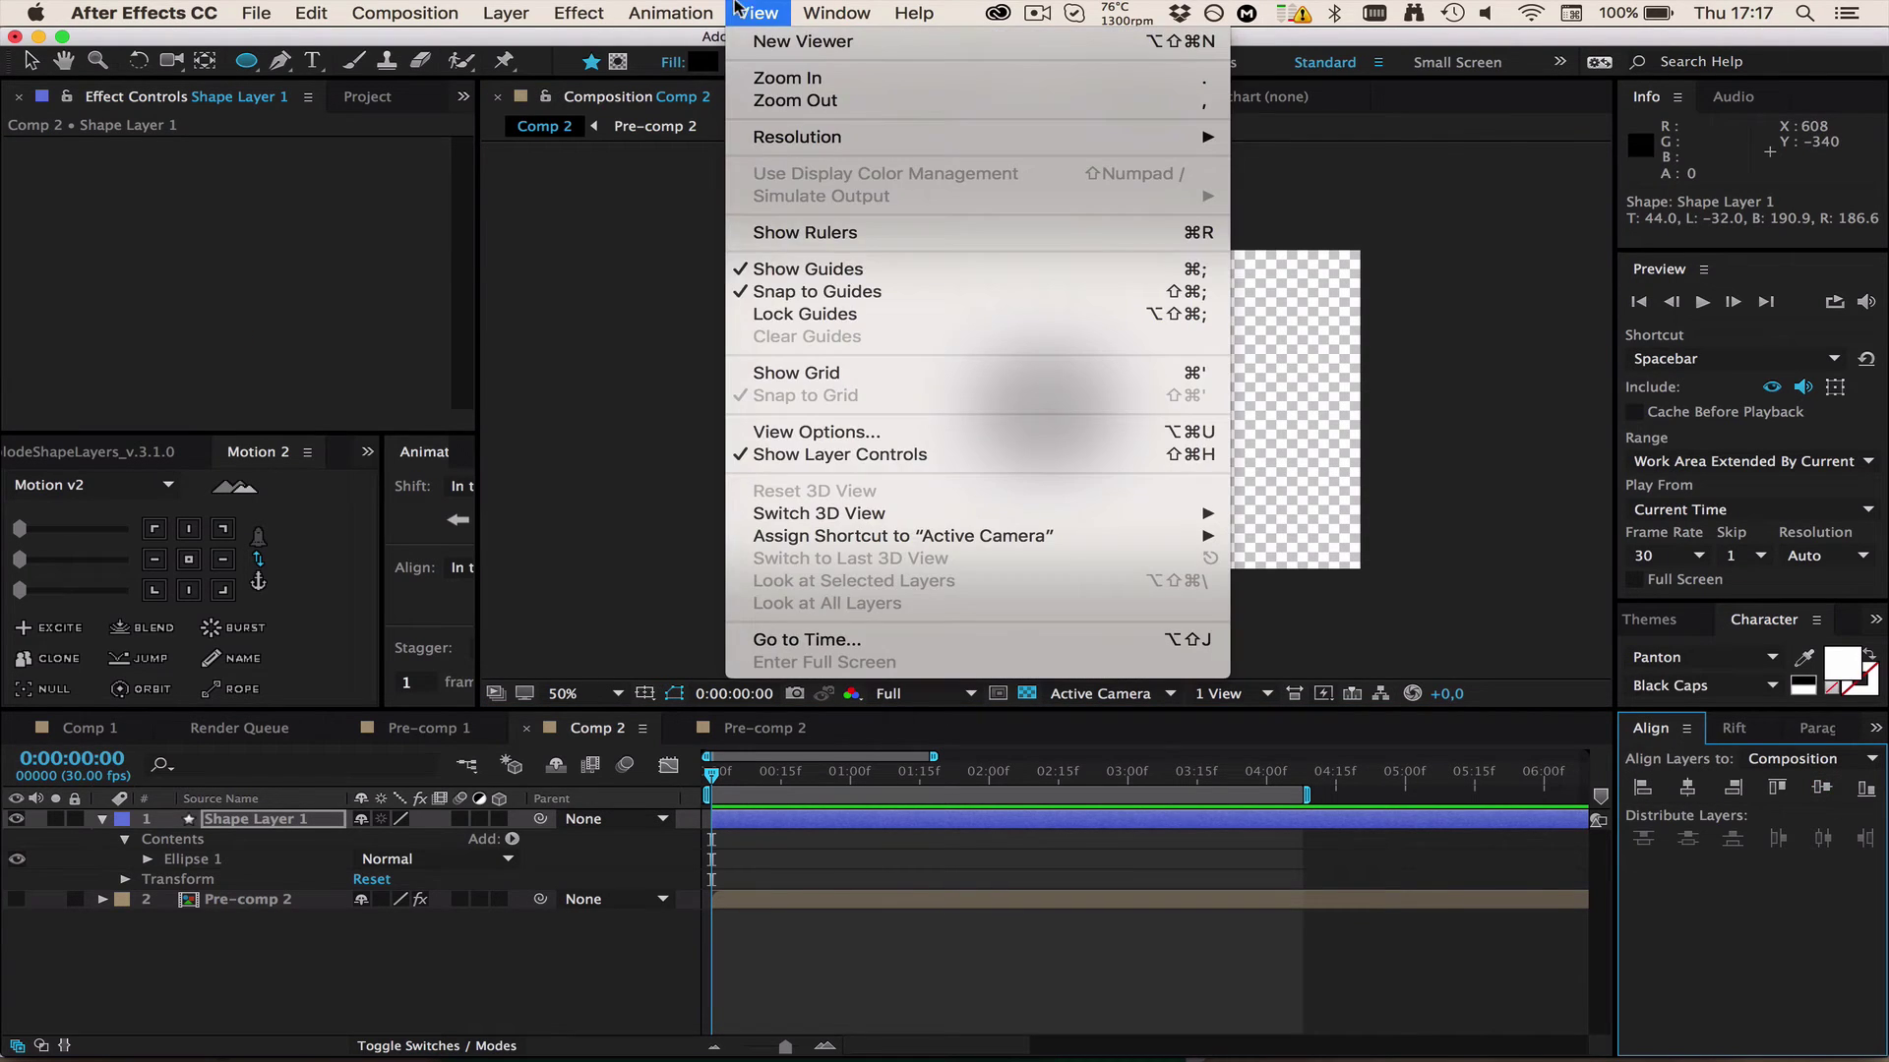
{"action": "mouse_move", "coordinate": [878, 12]}
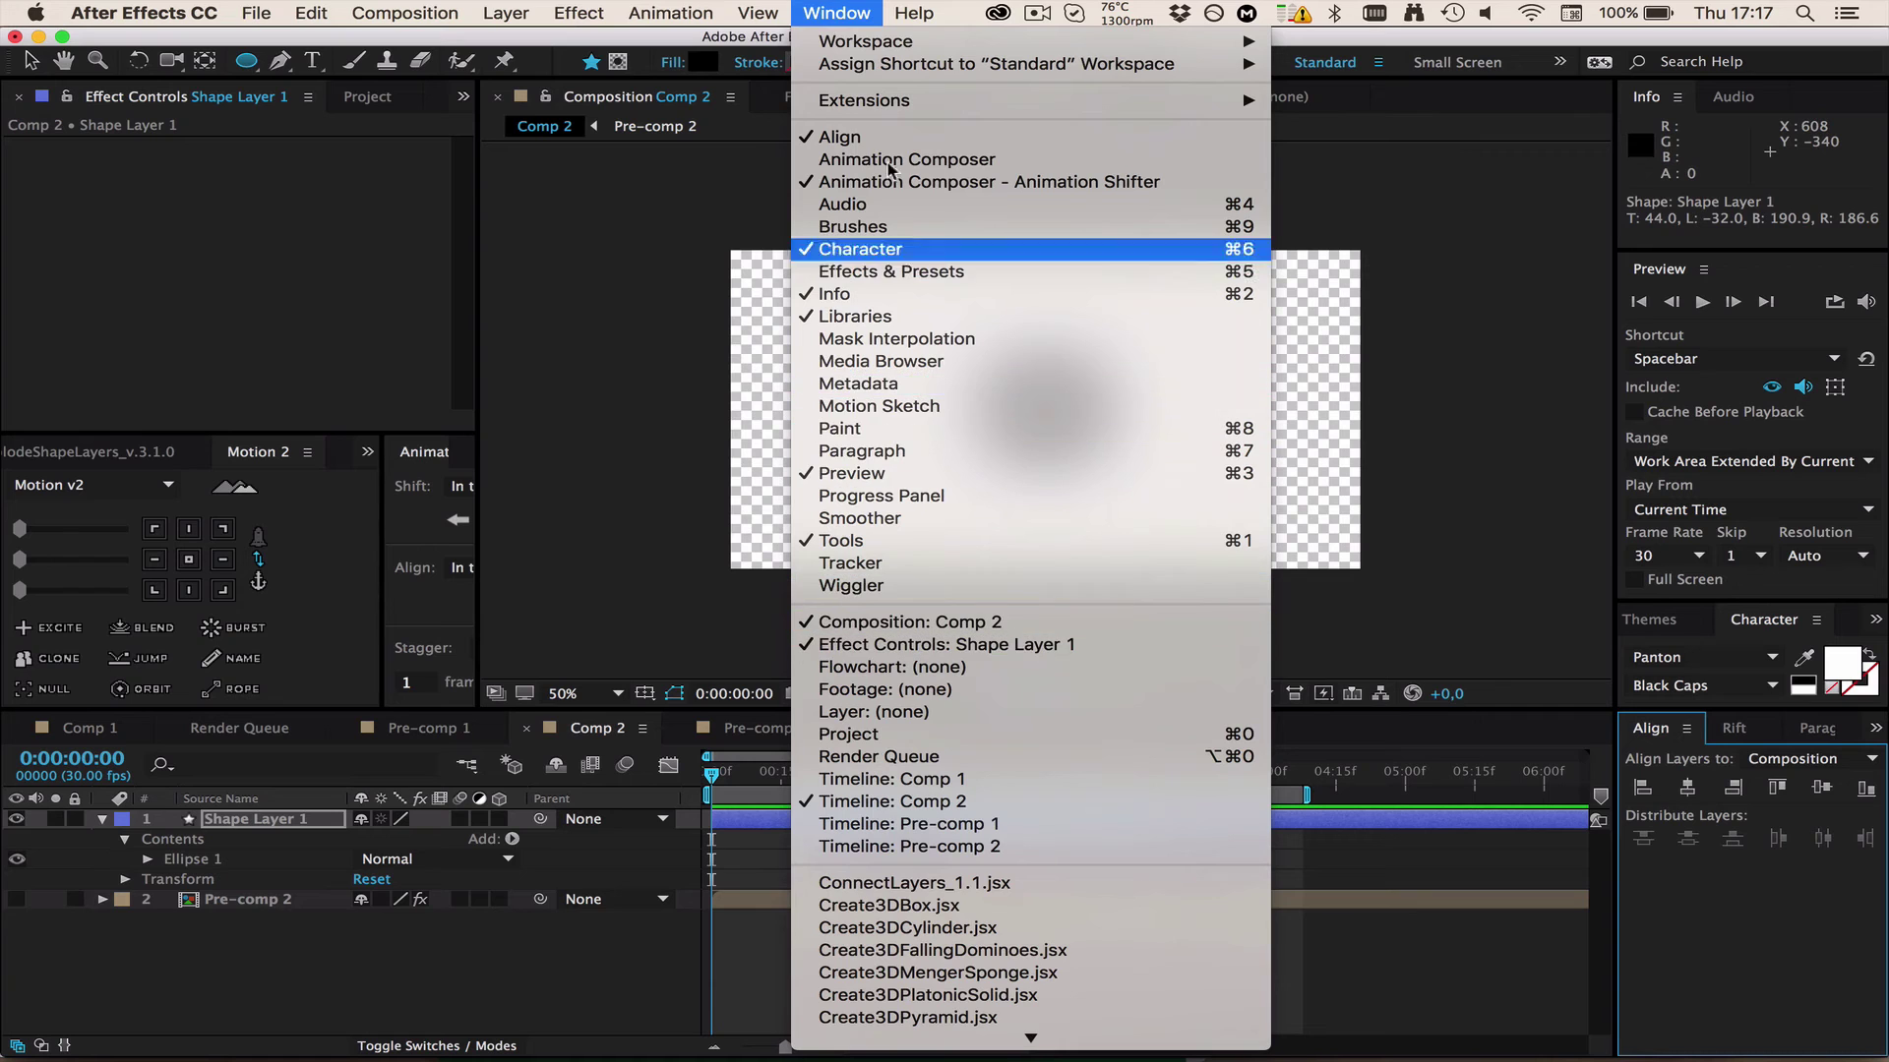
{"action": "left_click", "coordinate": [858, 139]}
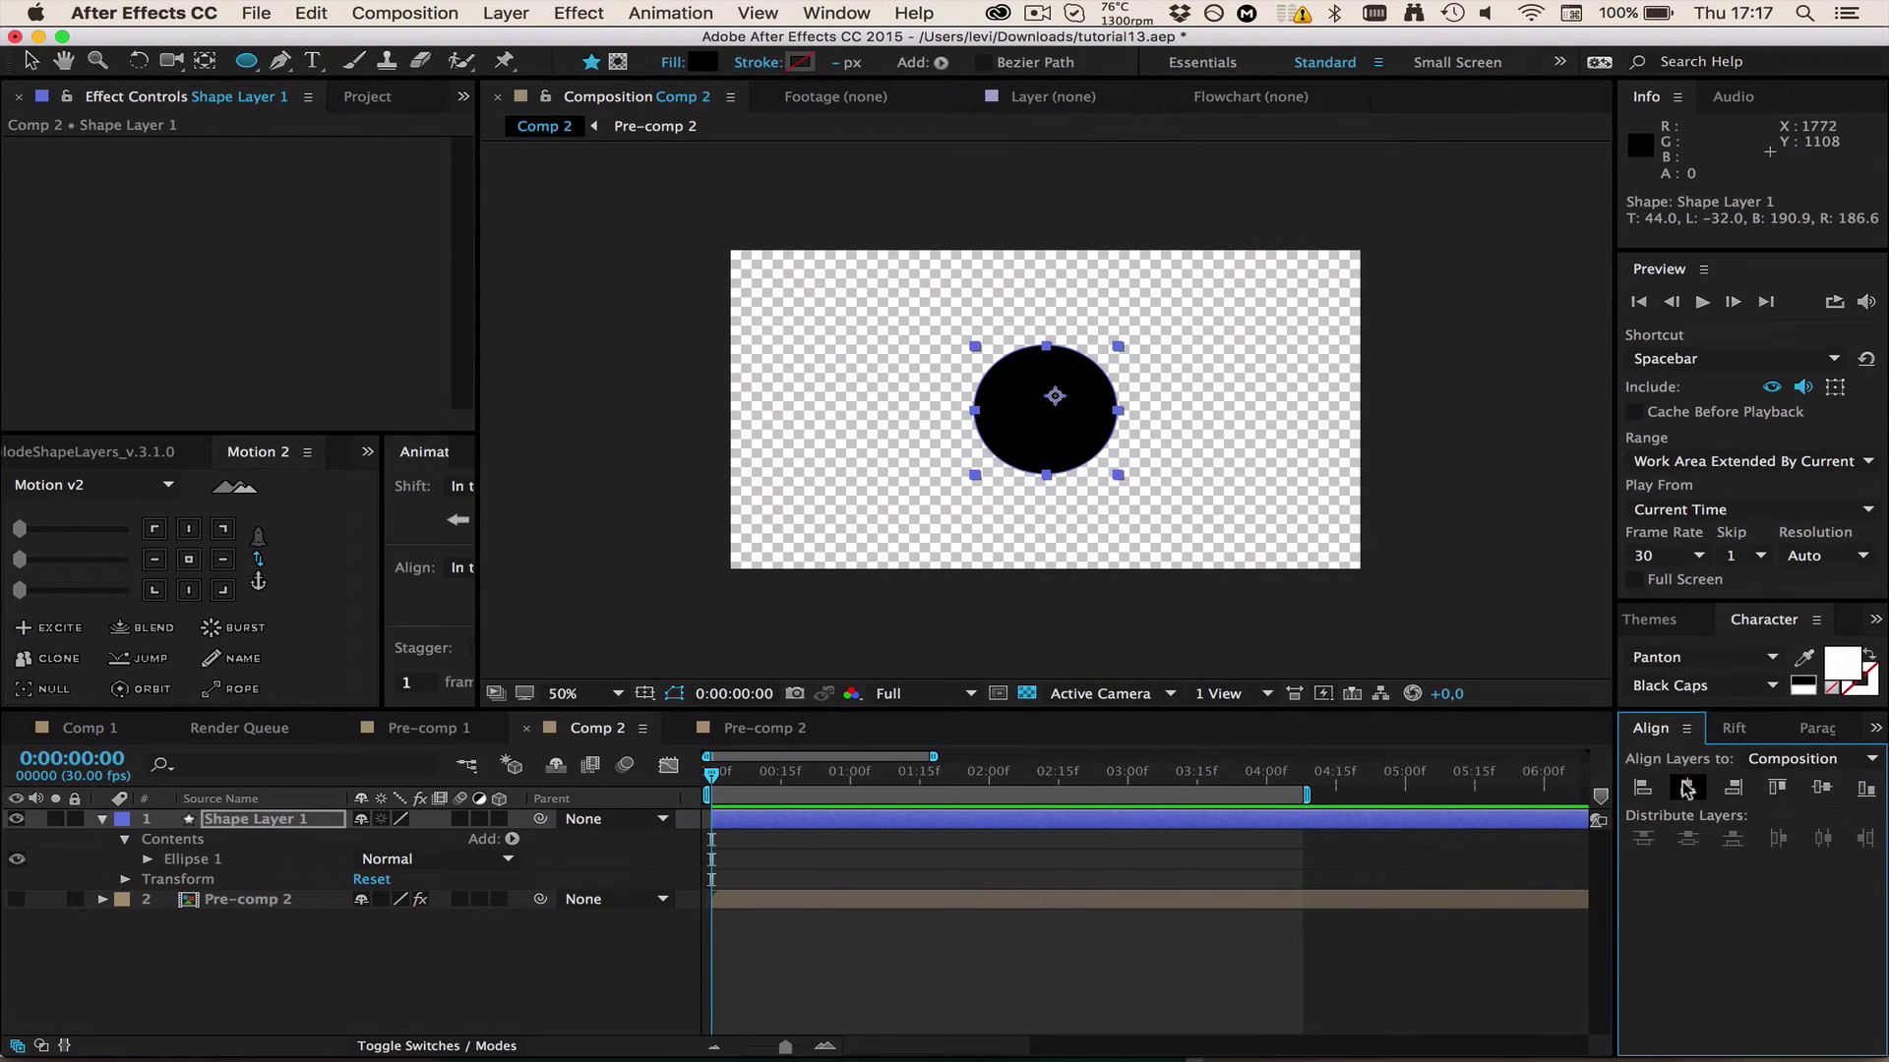
{"action": "left_click", "coordinate": [190, 561]}
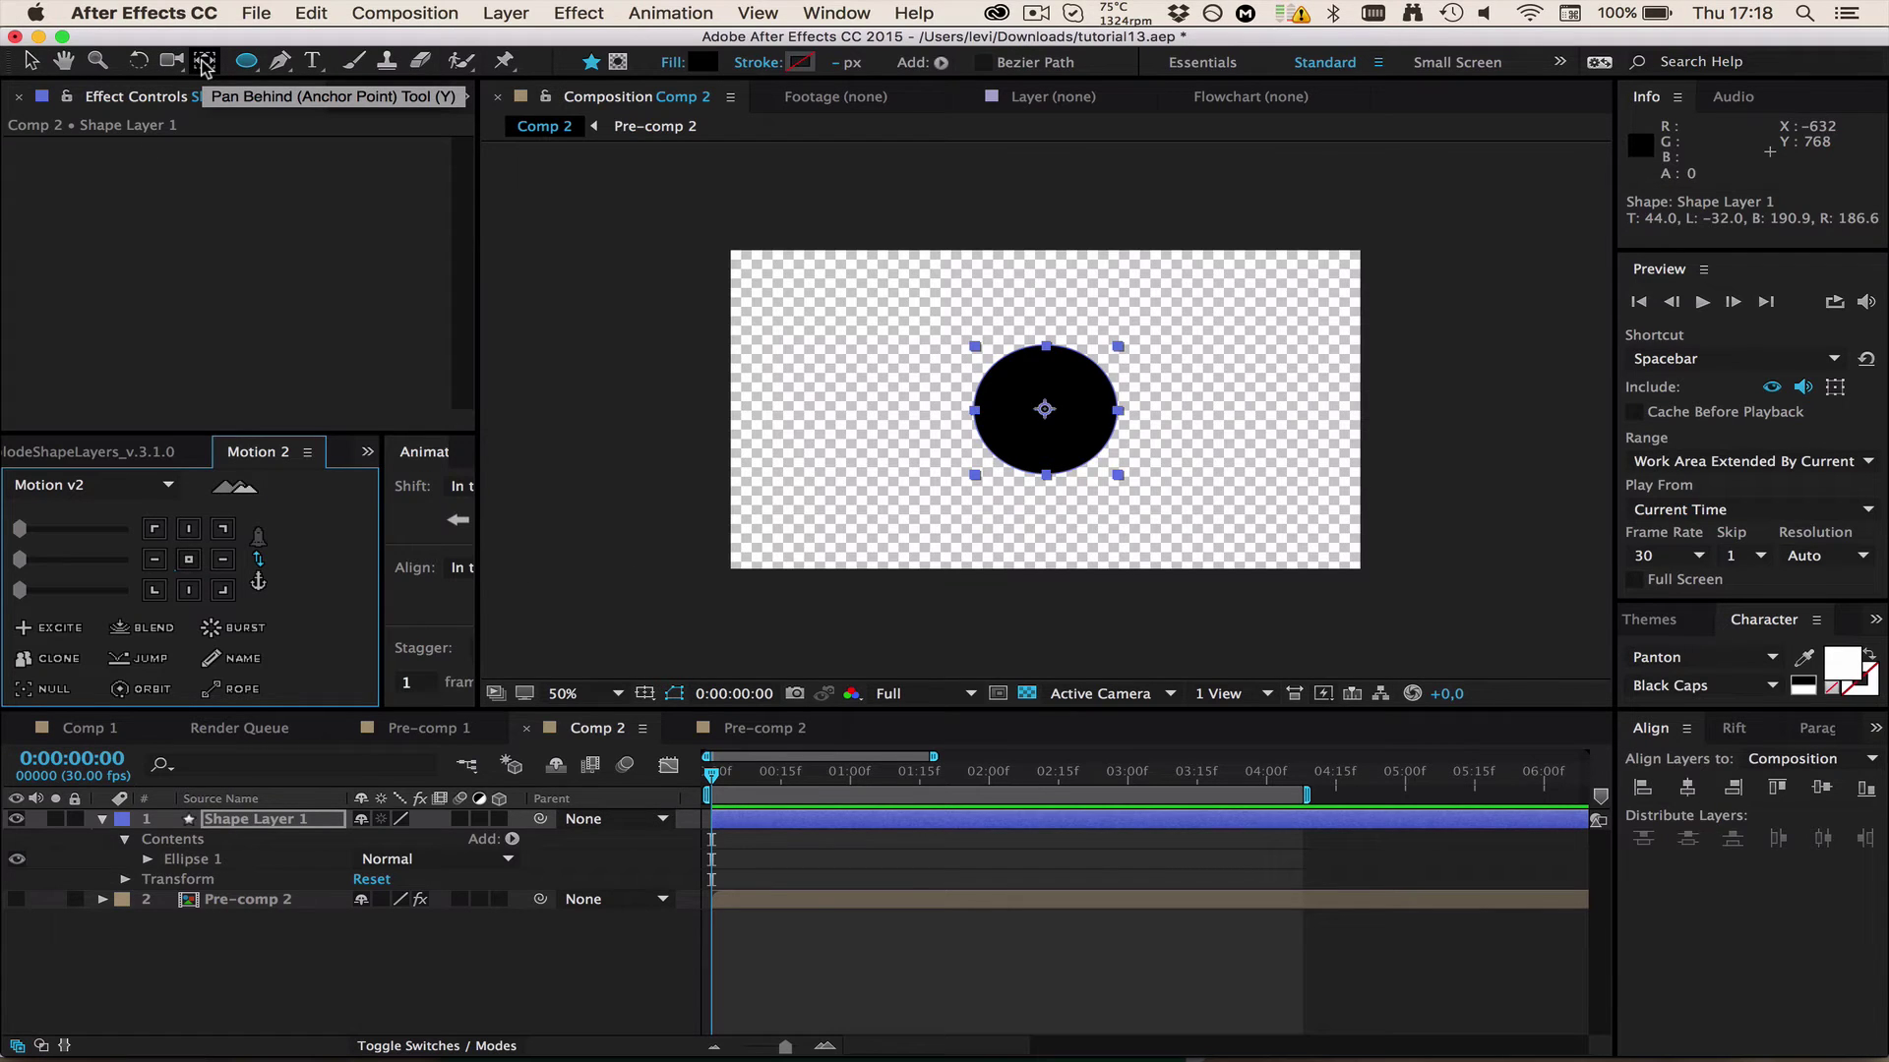
{"action": "left_click", "coordinate": [205, 62]}
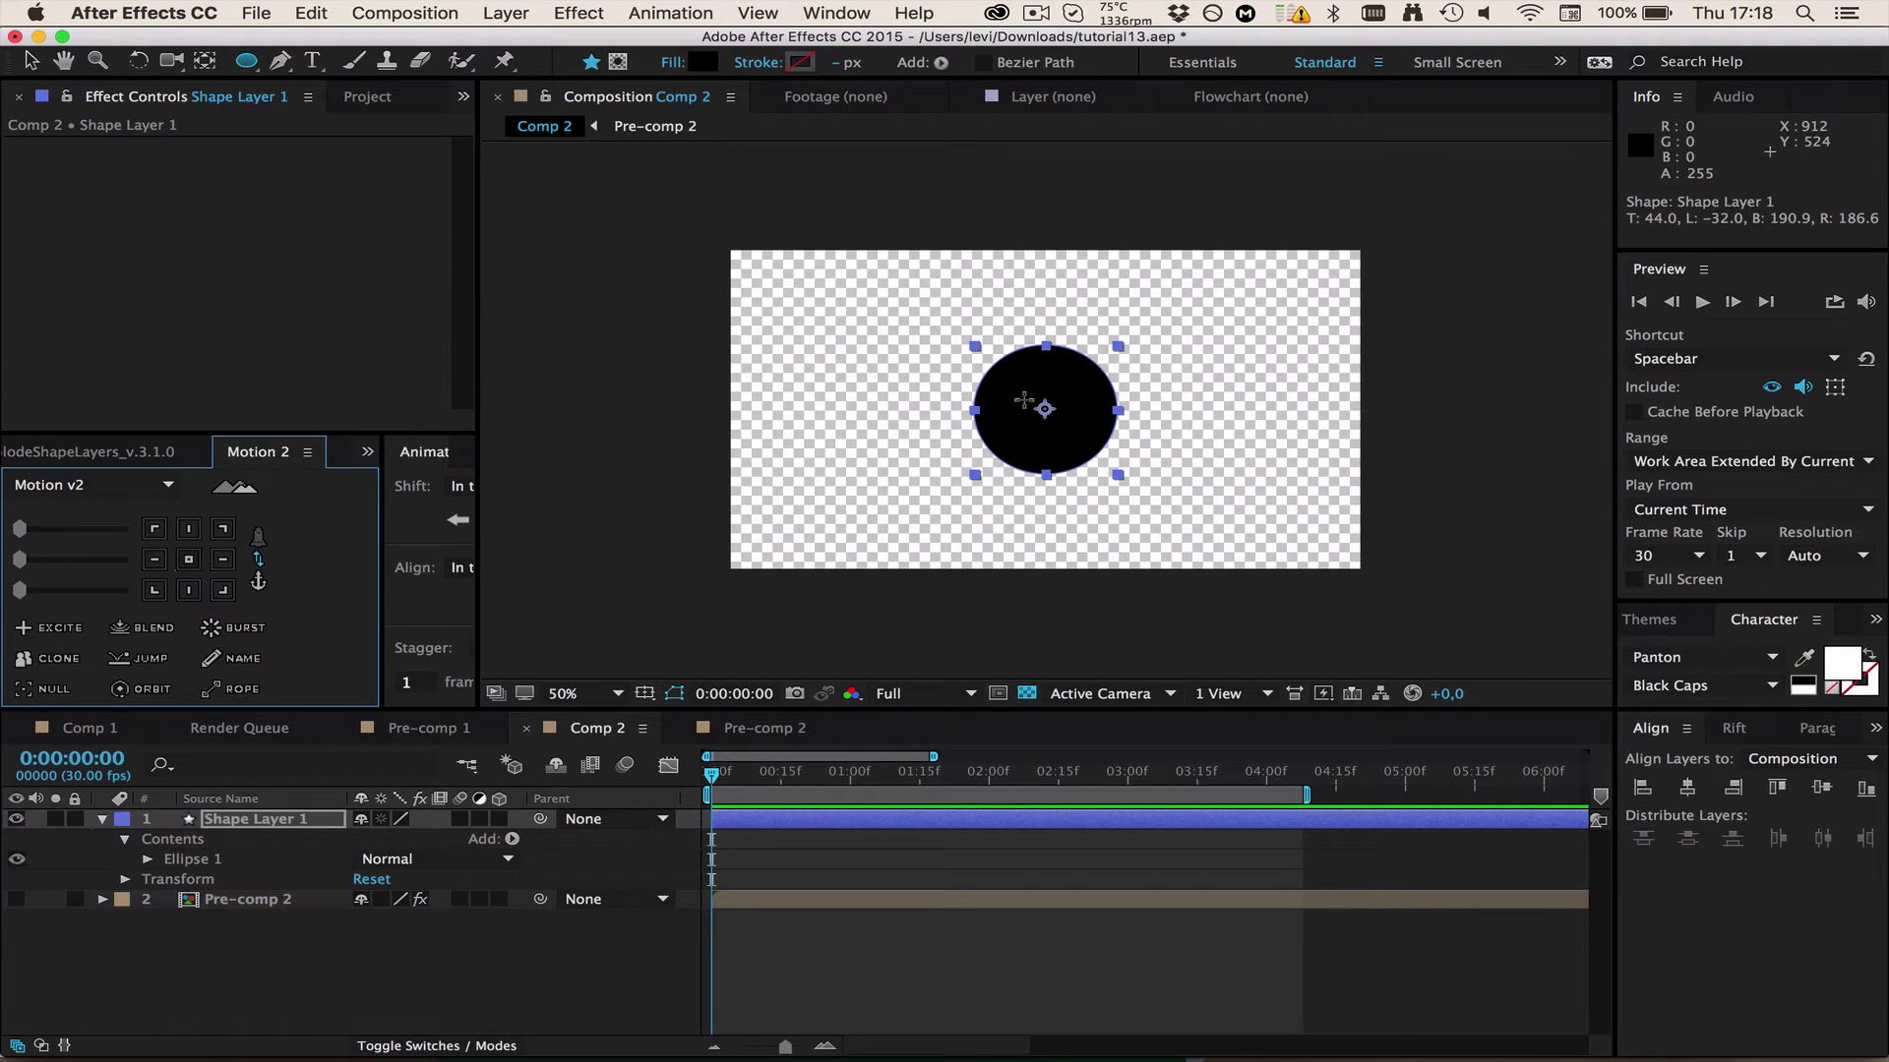
{"action": "left_click", "coordinate": [789, 854]}
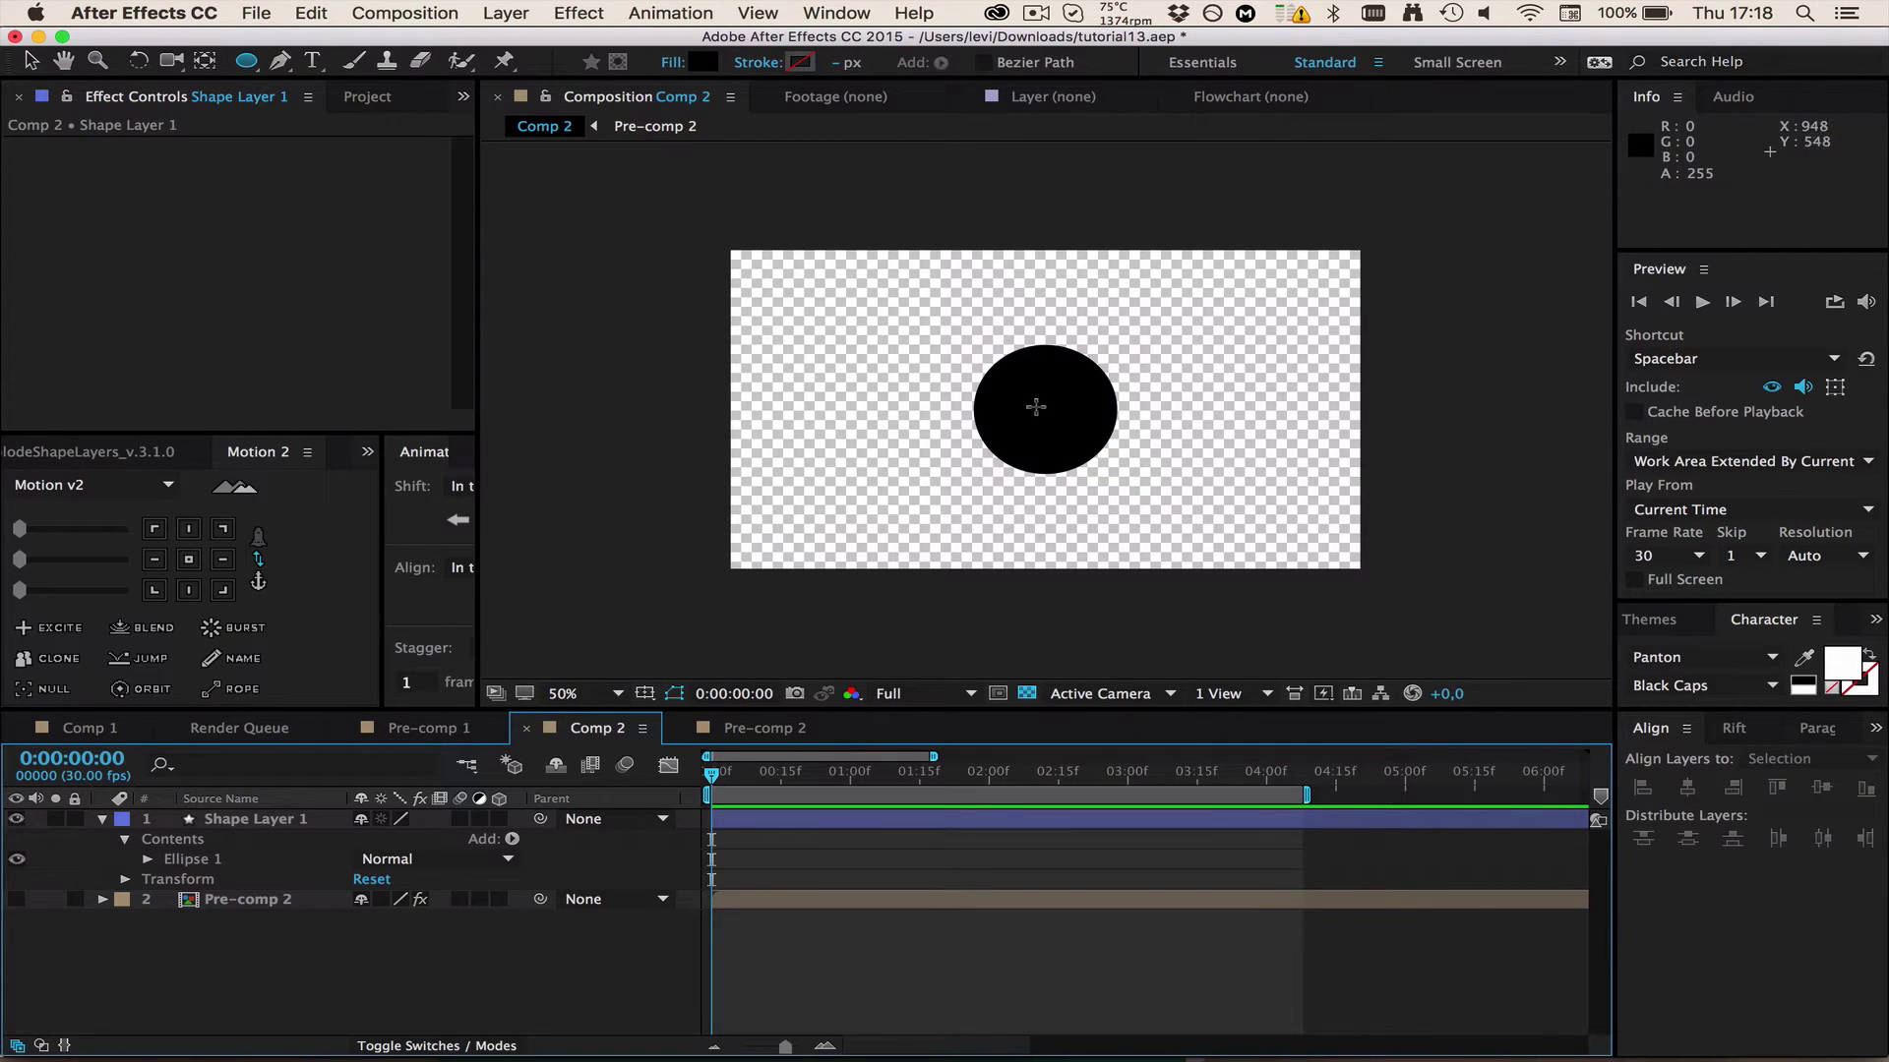
- Duplicate the circle and fill the copy, Shape Layer 2, with pure white FFFFFF
{"action": "left_click", "coordinate": [1054, 433]}
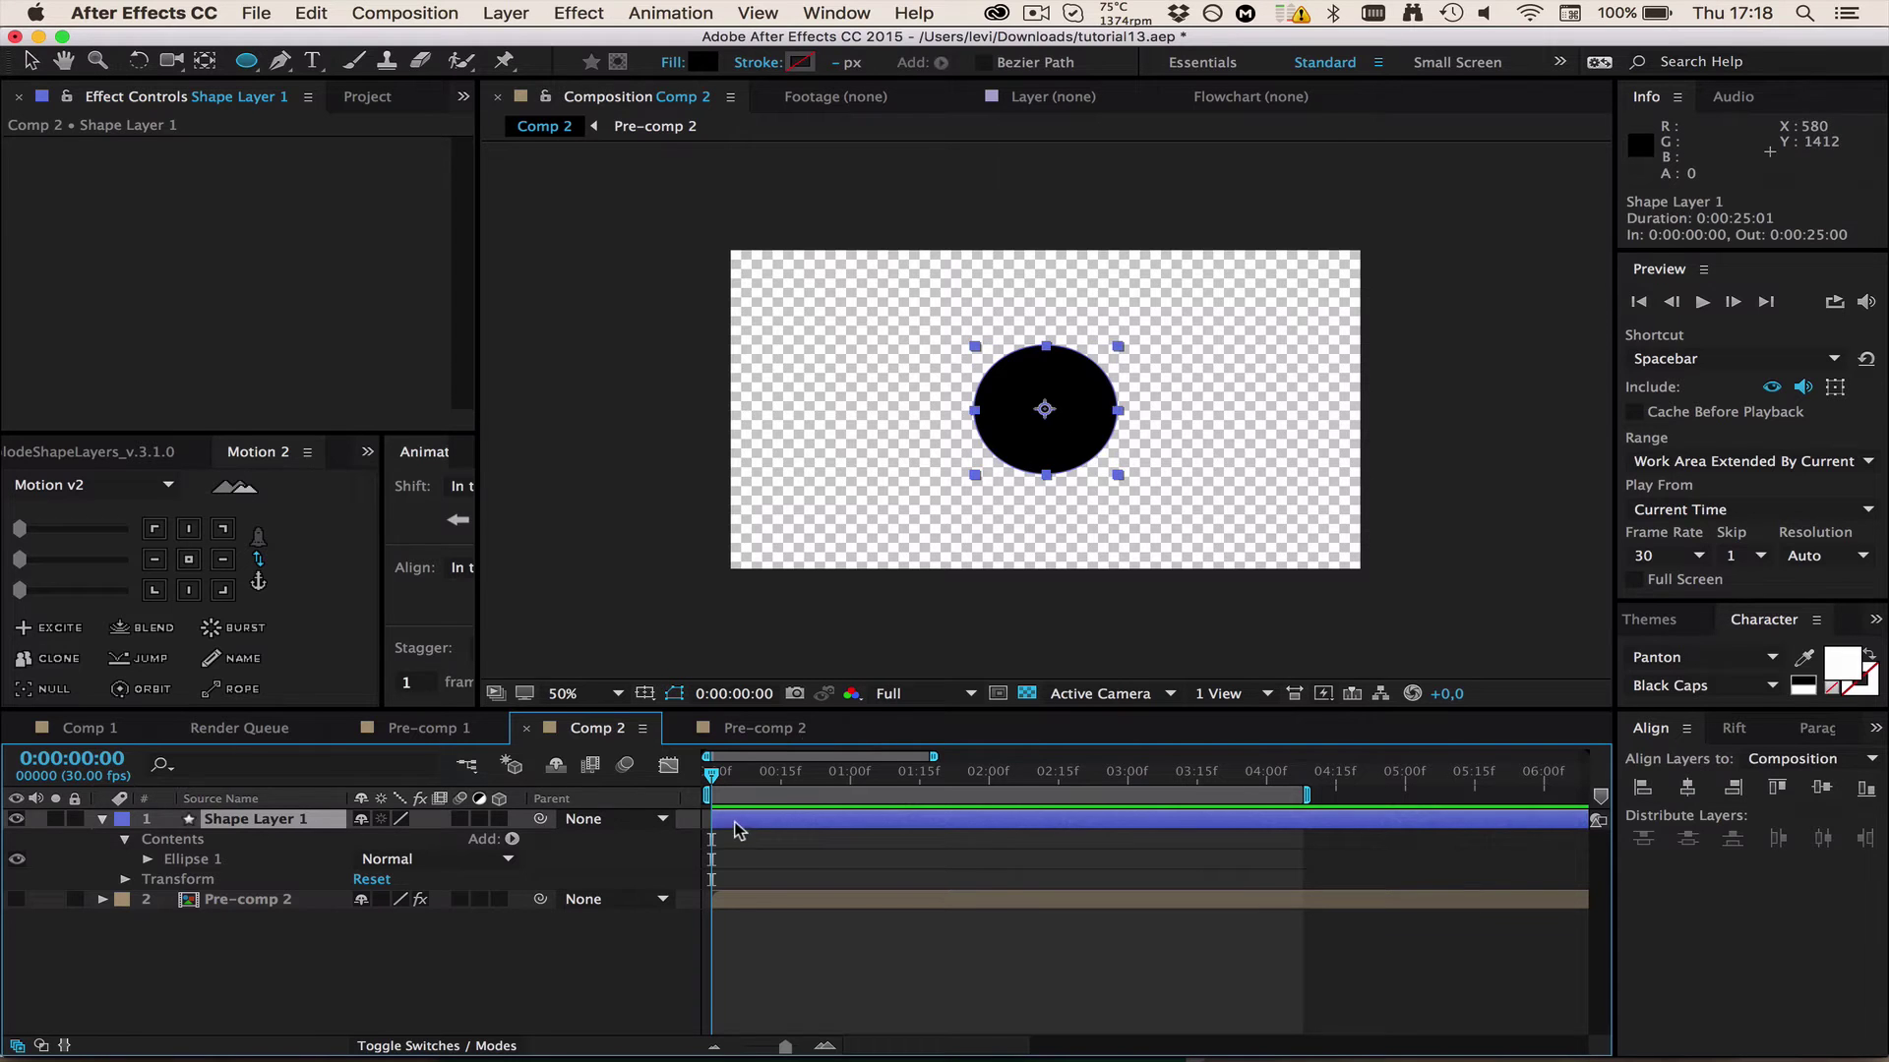
{"action": "key", "text": "period"}
{"action": "key", "text": "period"}
{"action": "key", "text": "comma"}
{"action": "key", "text": "comma"}
{"action": "key", "text": "period"}
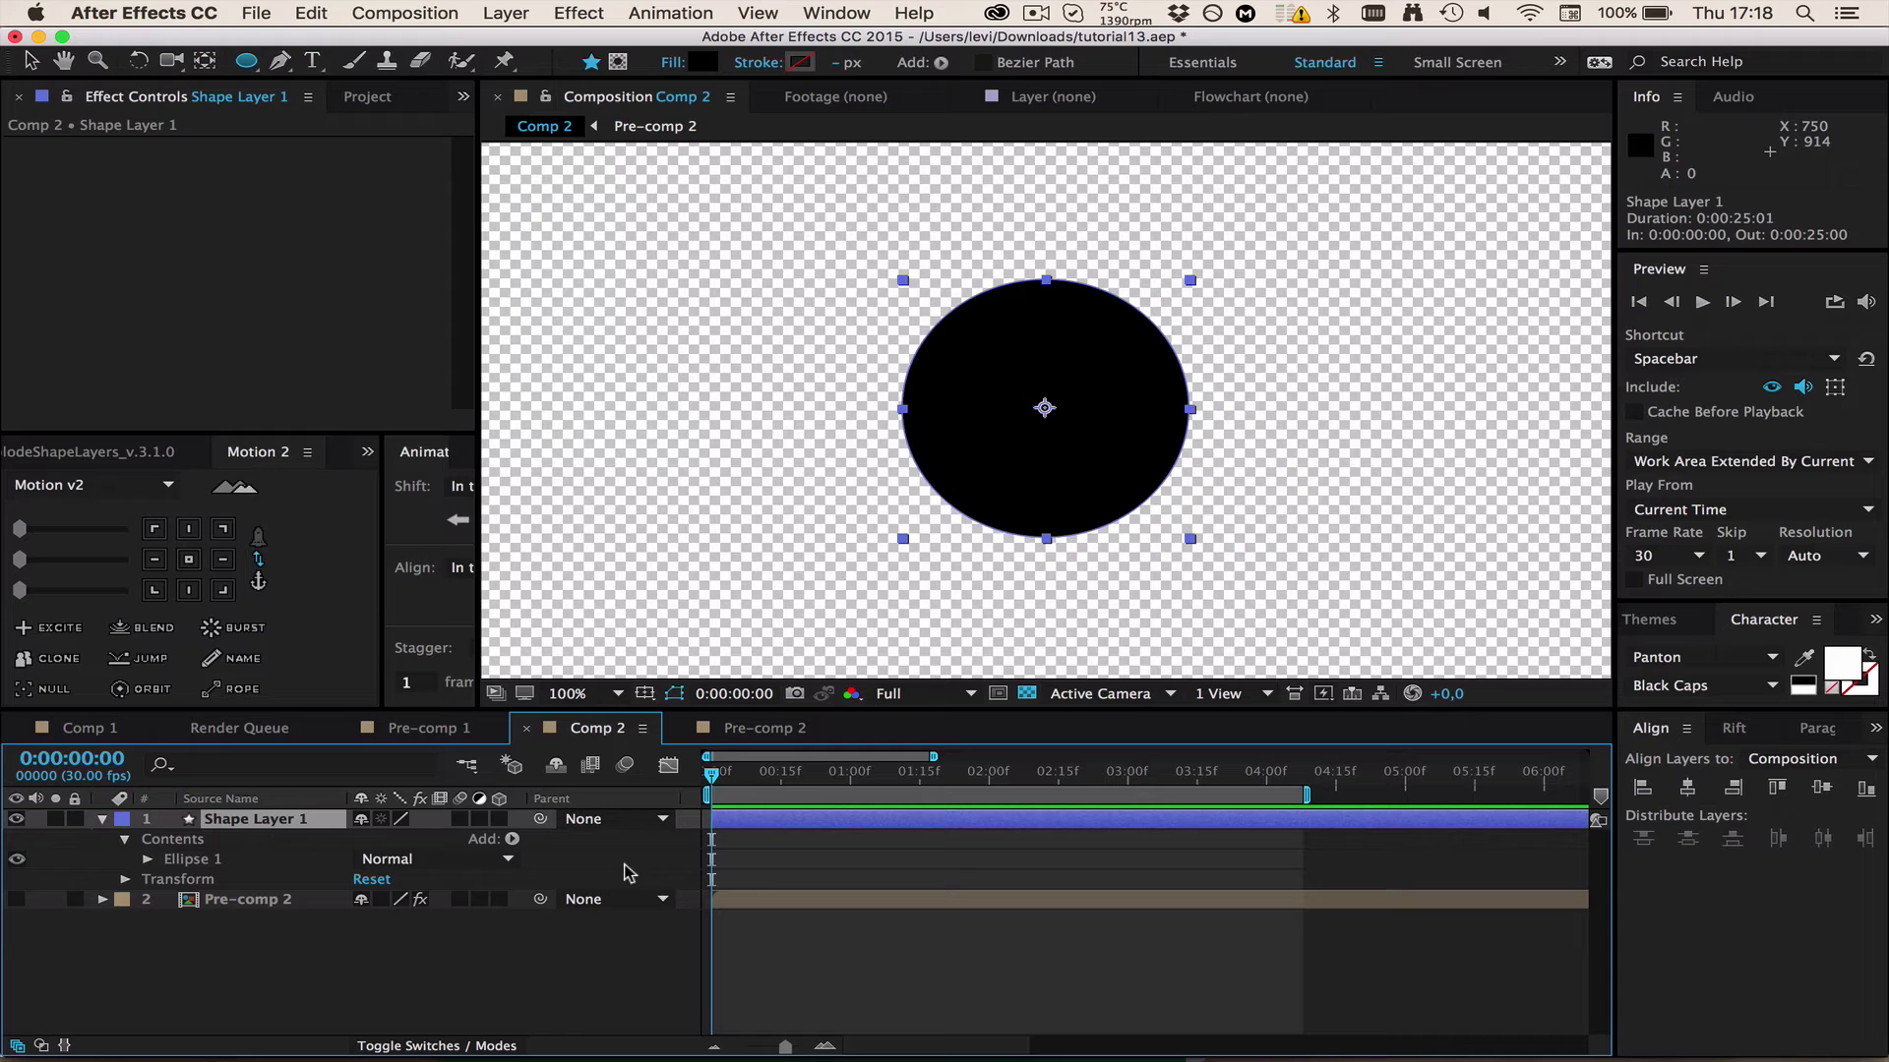
{"action": "key", "text": "super+d"}
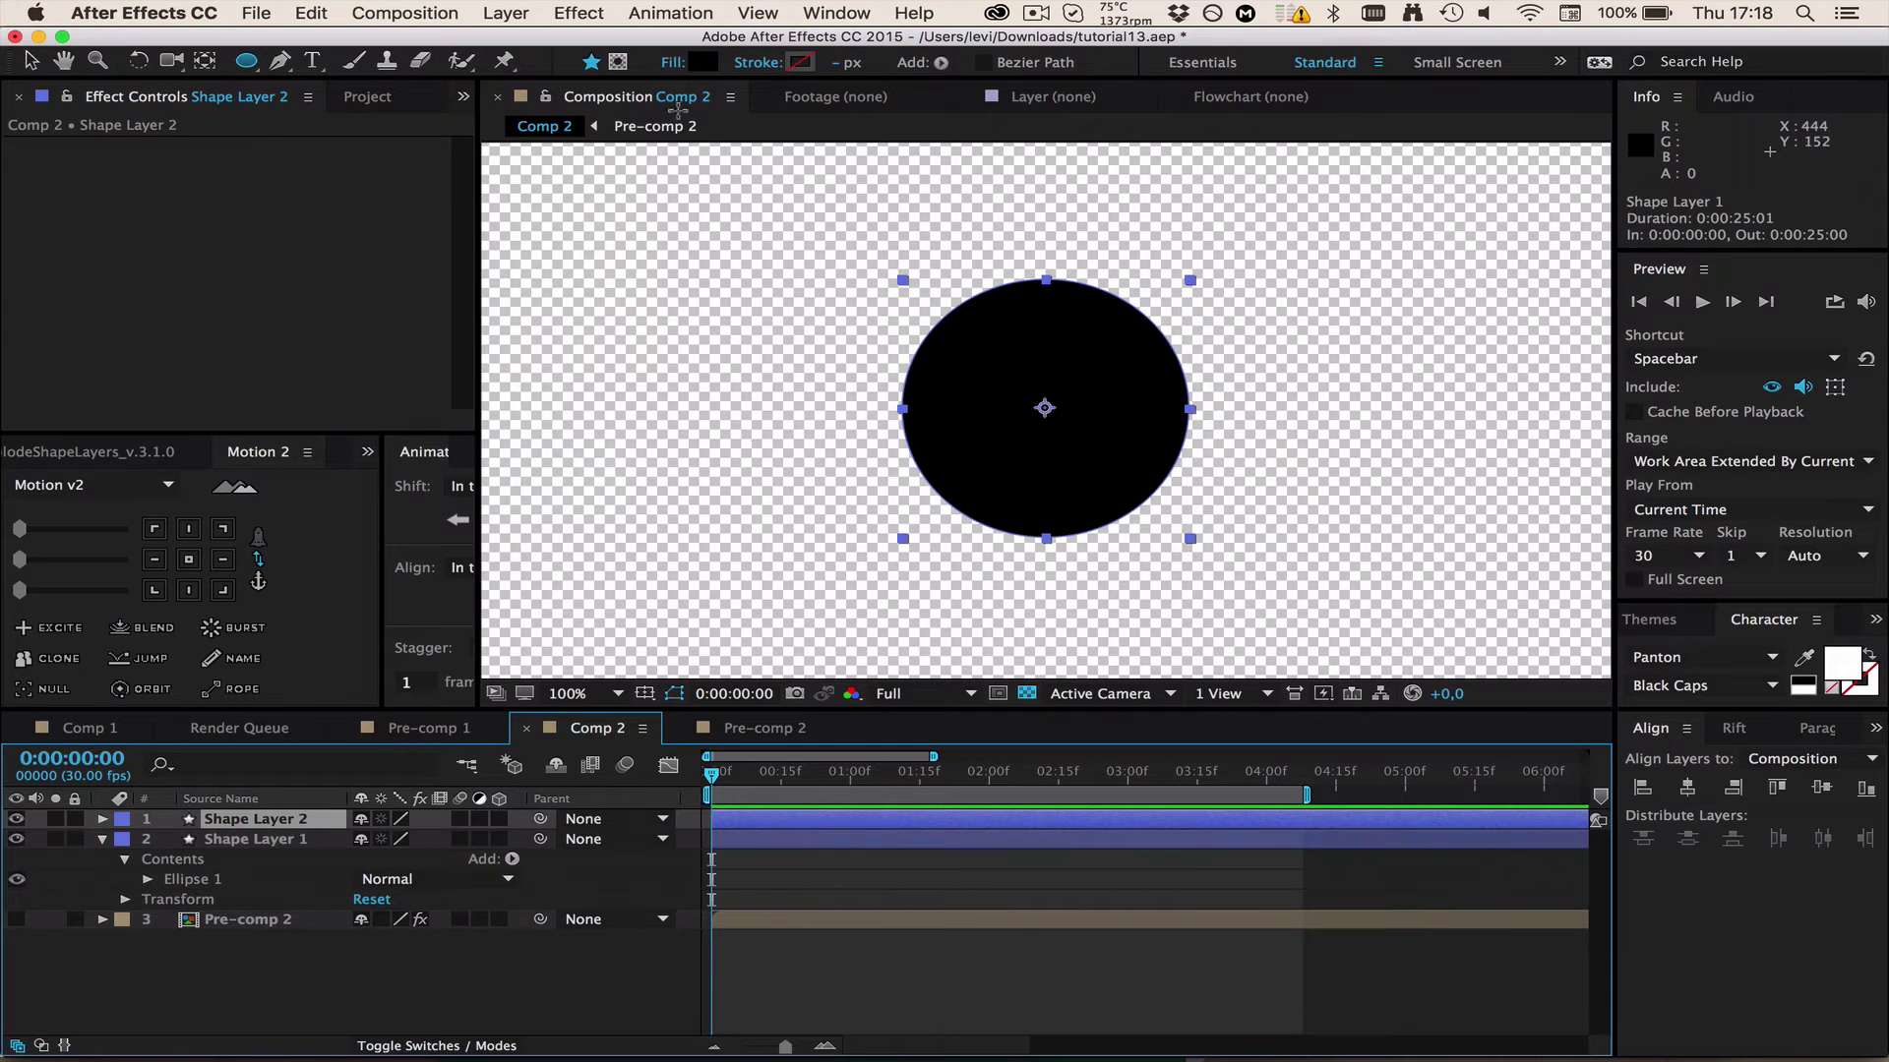
{"action": "left_click", "coordinate": [702, 62]}
{"action": "left_click_drag", "start_coordinate": [163, 308], "coordinate": [2, 311]}
{"action": "left_click_drag", "start_coordinate": [2, 189], "coordinate": [3, 162]}
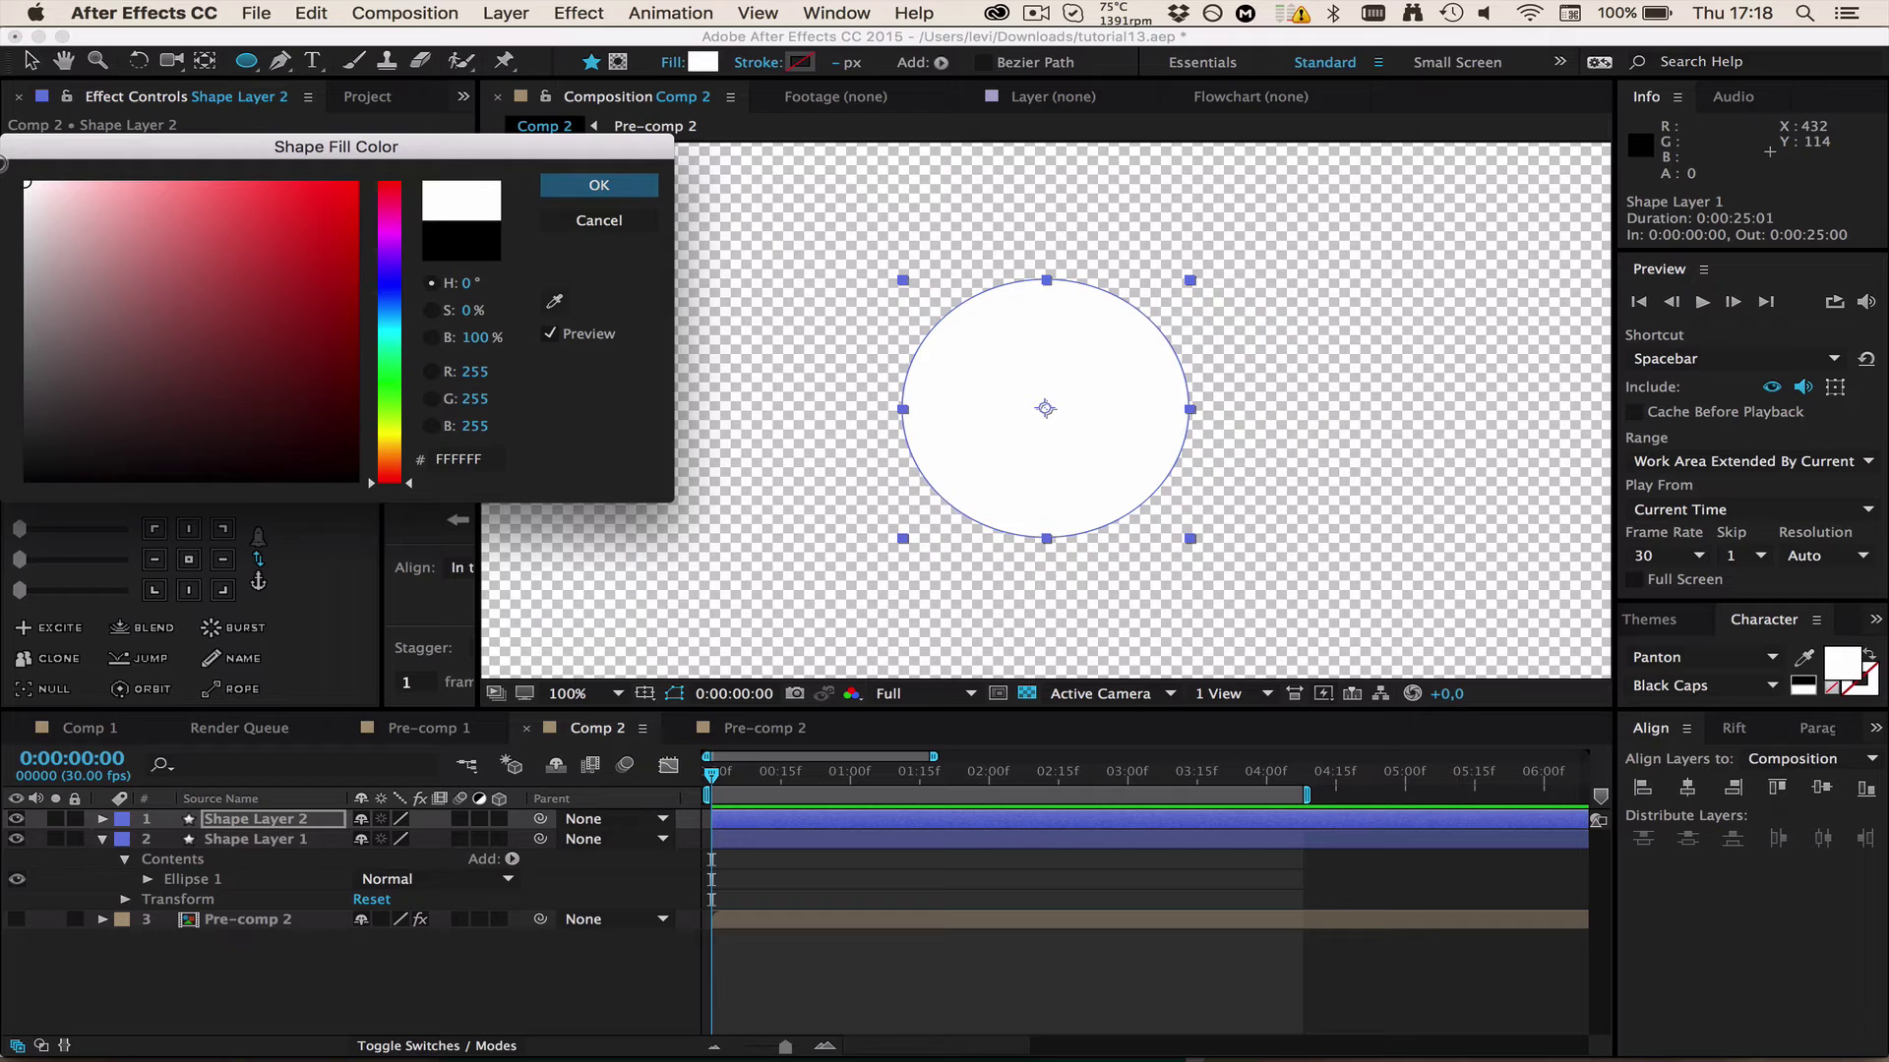
{"action": "left_click", "coordinate": [590, 184]}
- Select Shape Layer 1 and turn off visibility of the white Shape Layer 2
{"action": "left_click", "coordinate": [828, 870]}
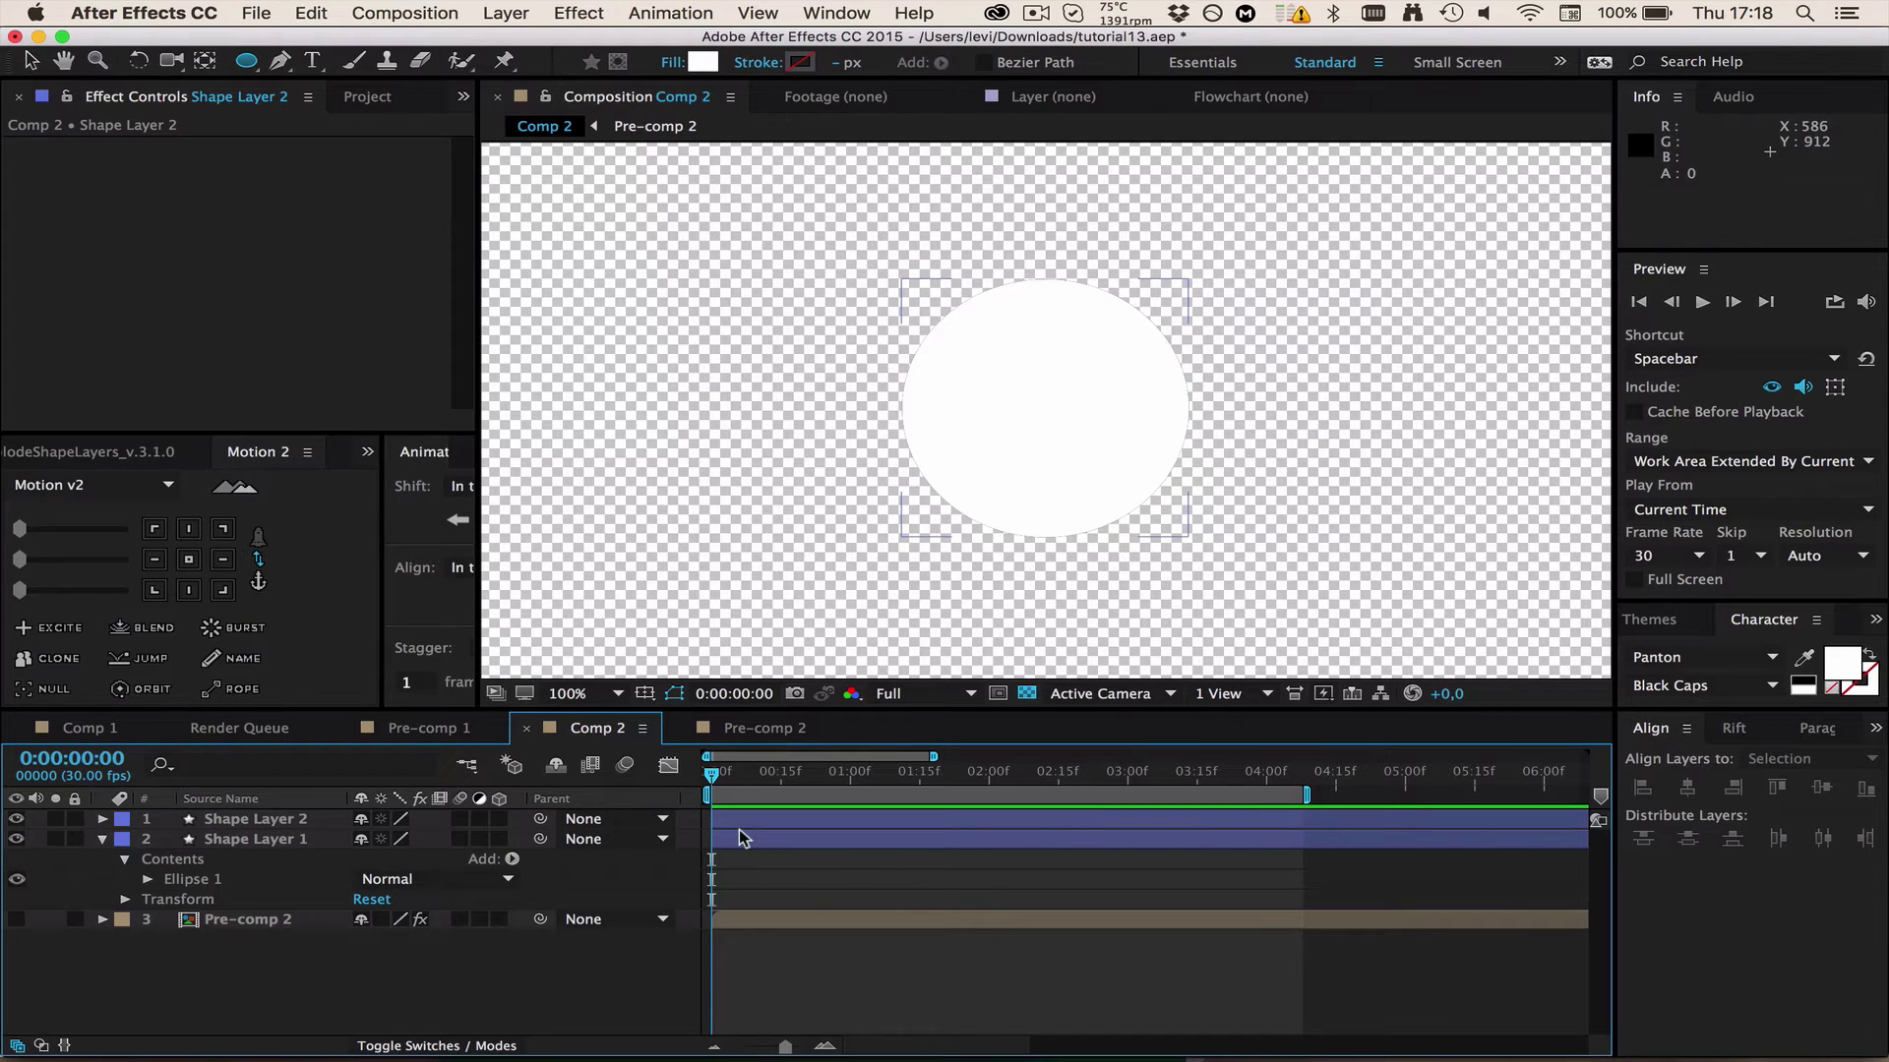
{"action": "left_click", "coordinate": [739, 832]}
{"action": "left_click", "coordinate": [812, 864]}
{"action": "left_click", "coordinate": [727, 838]}
{"action": "left_click", "coordinate": [17, 819]}
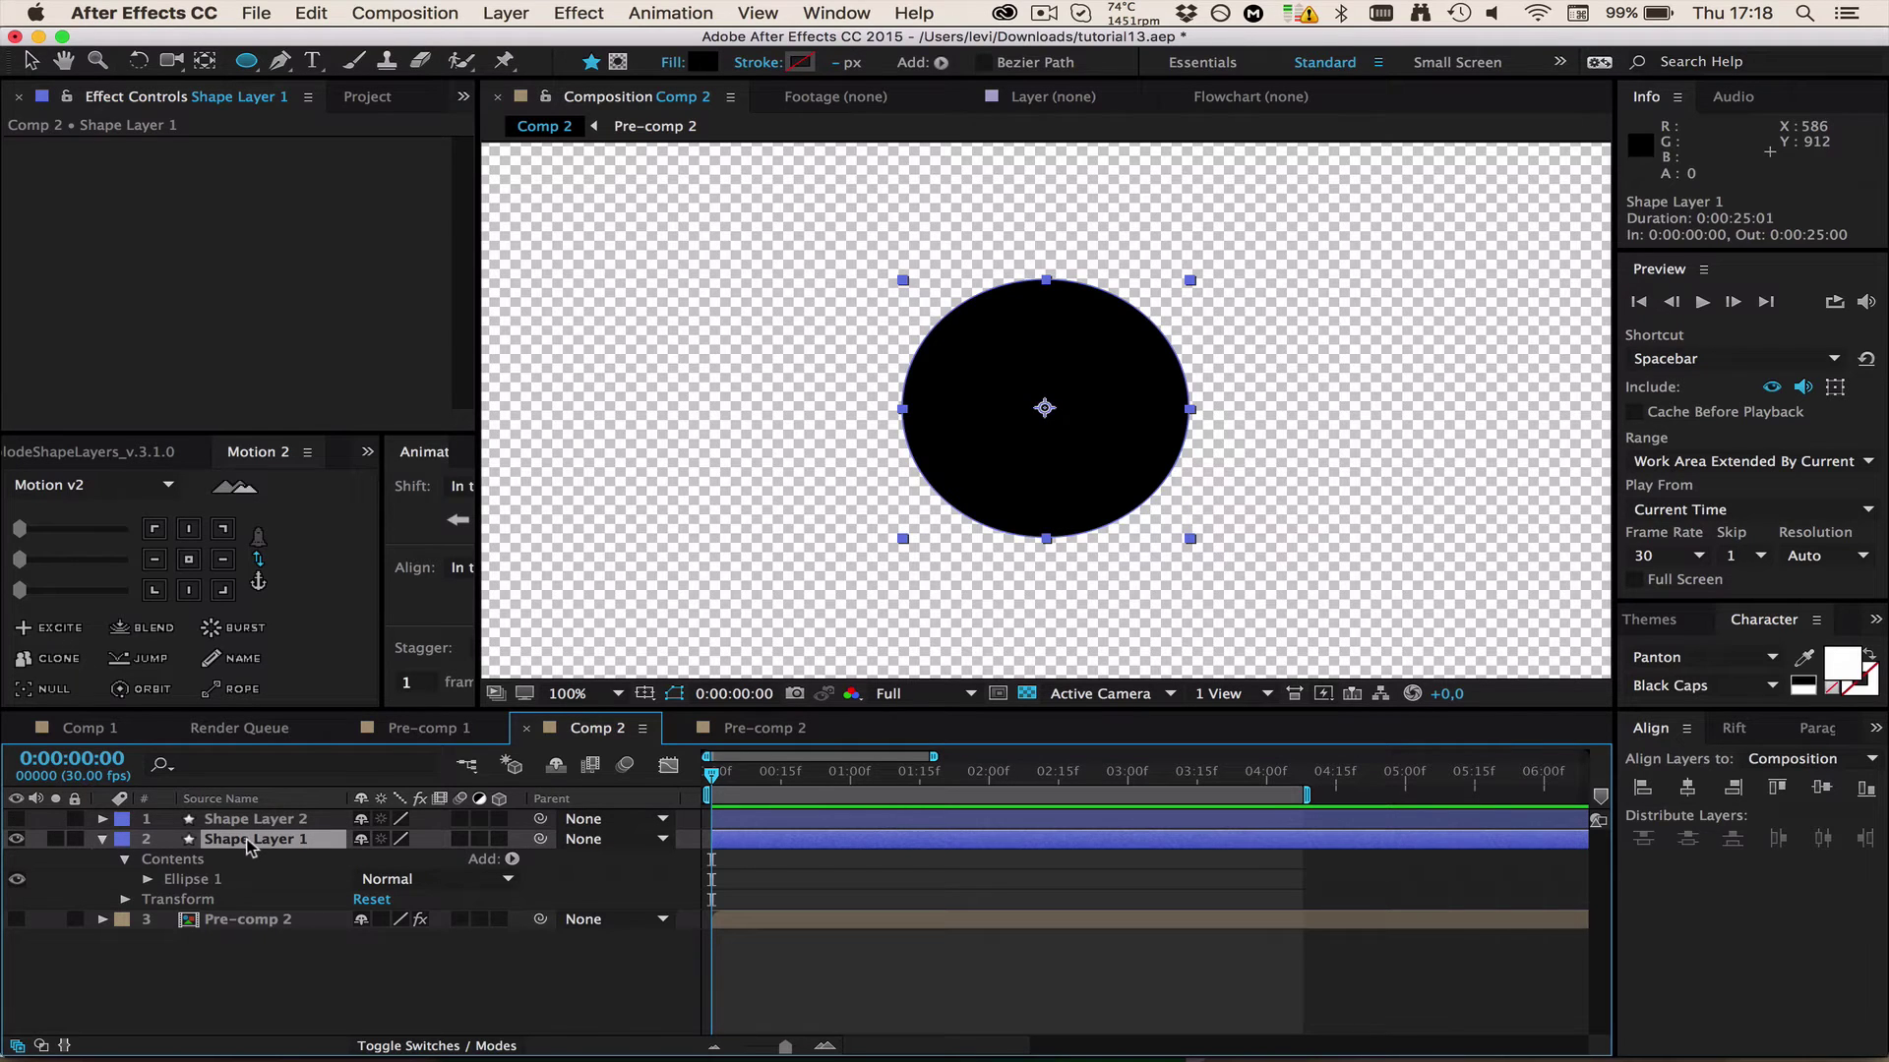
- Duplicate the black circle as Shape Layer 3 and convert Ellipse Path 1 to a Bezier path
{"action": "key", "text": "super+d"}
{"action": "left_click", "coordinate": [102, 839]}
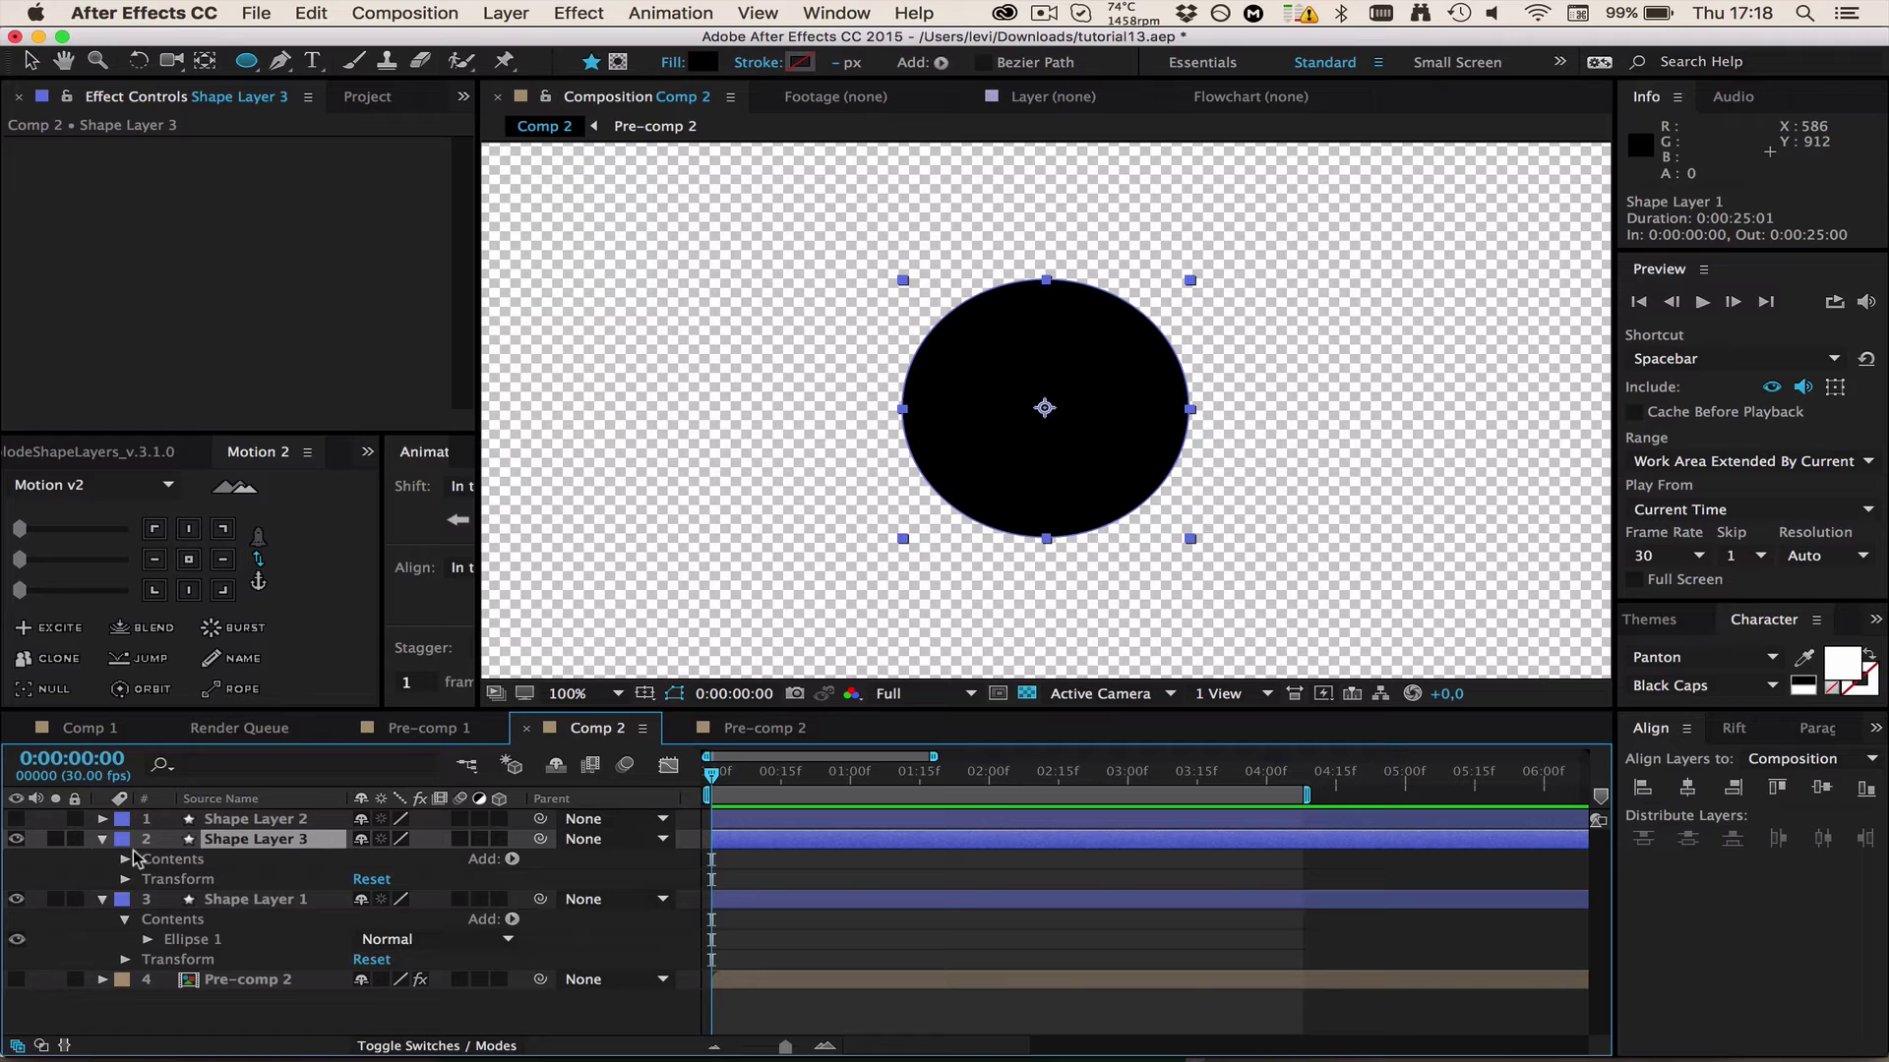
{"action": "left_click", "coordinate": [125, 860]}
{"action": "left_click", "coordinate": [149, 879]}
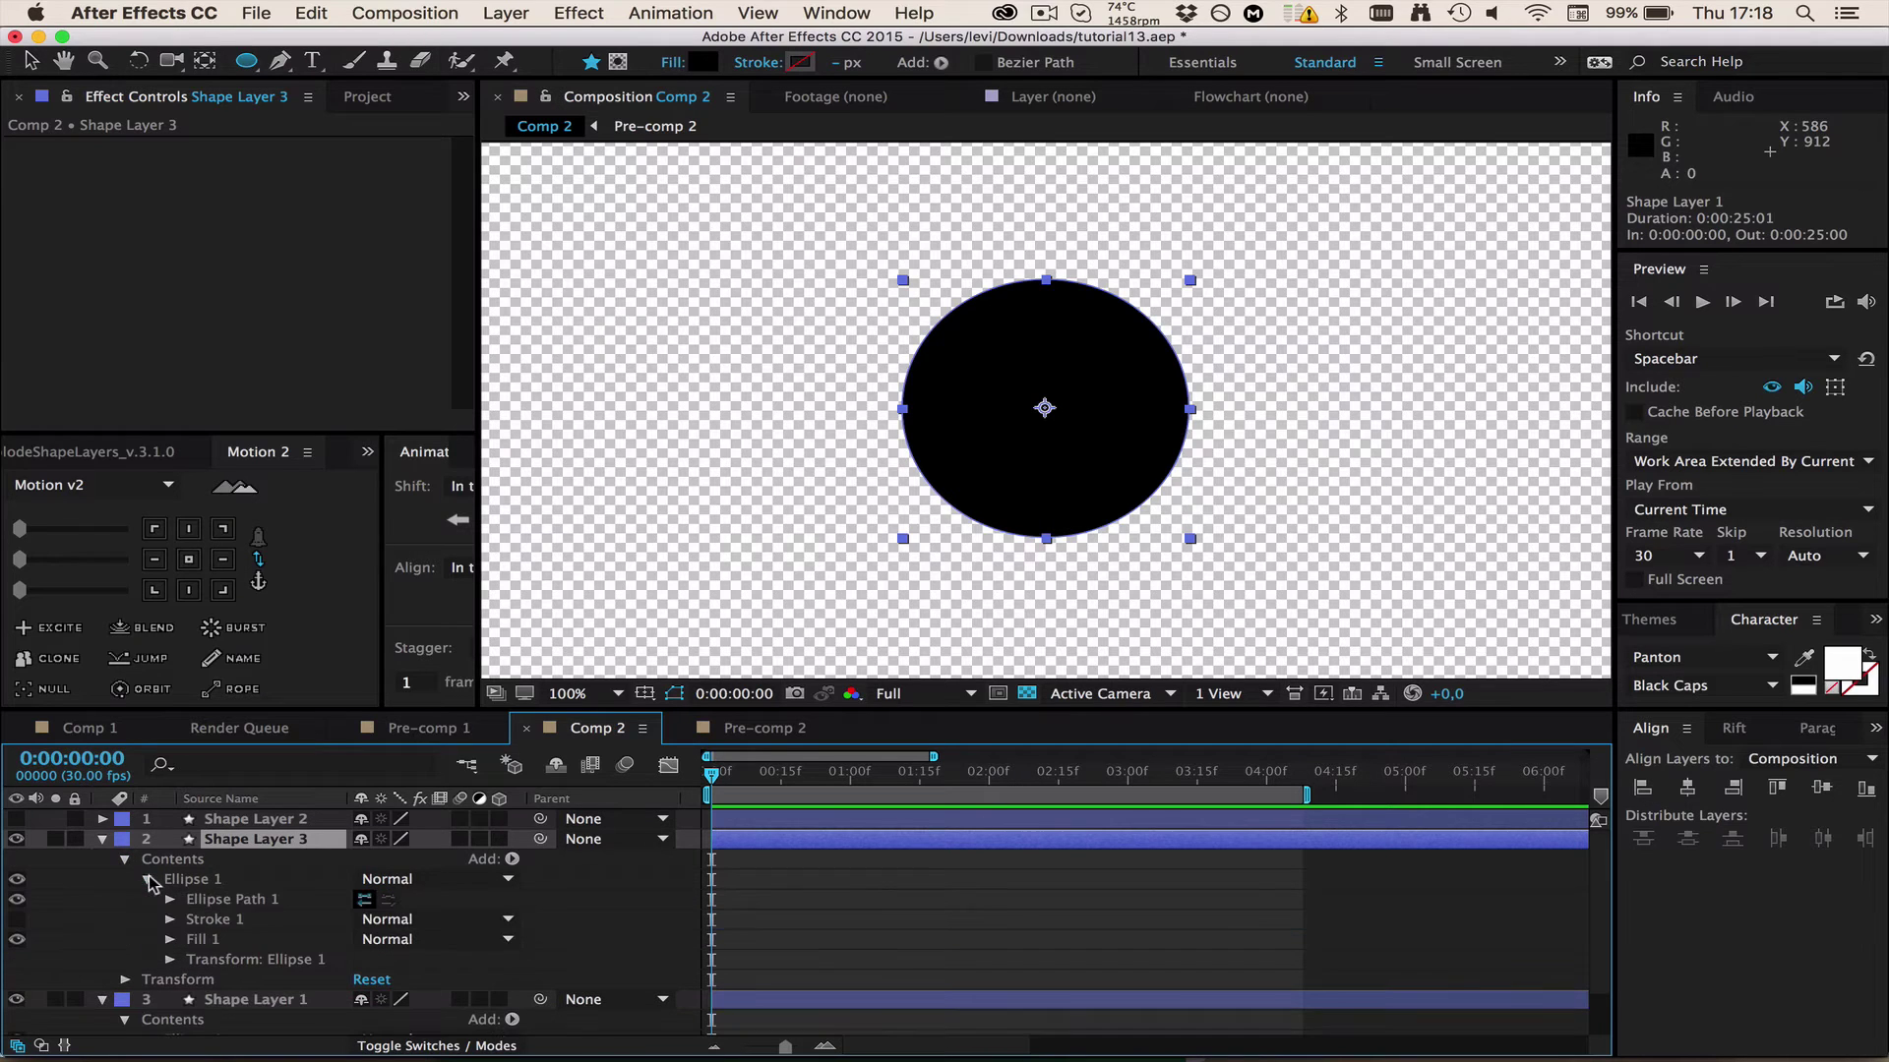
{"action": "left_click", "coordinate": [218, 899]}
{"action": "right_click", "coordinate": [233, 903]}
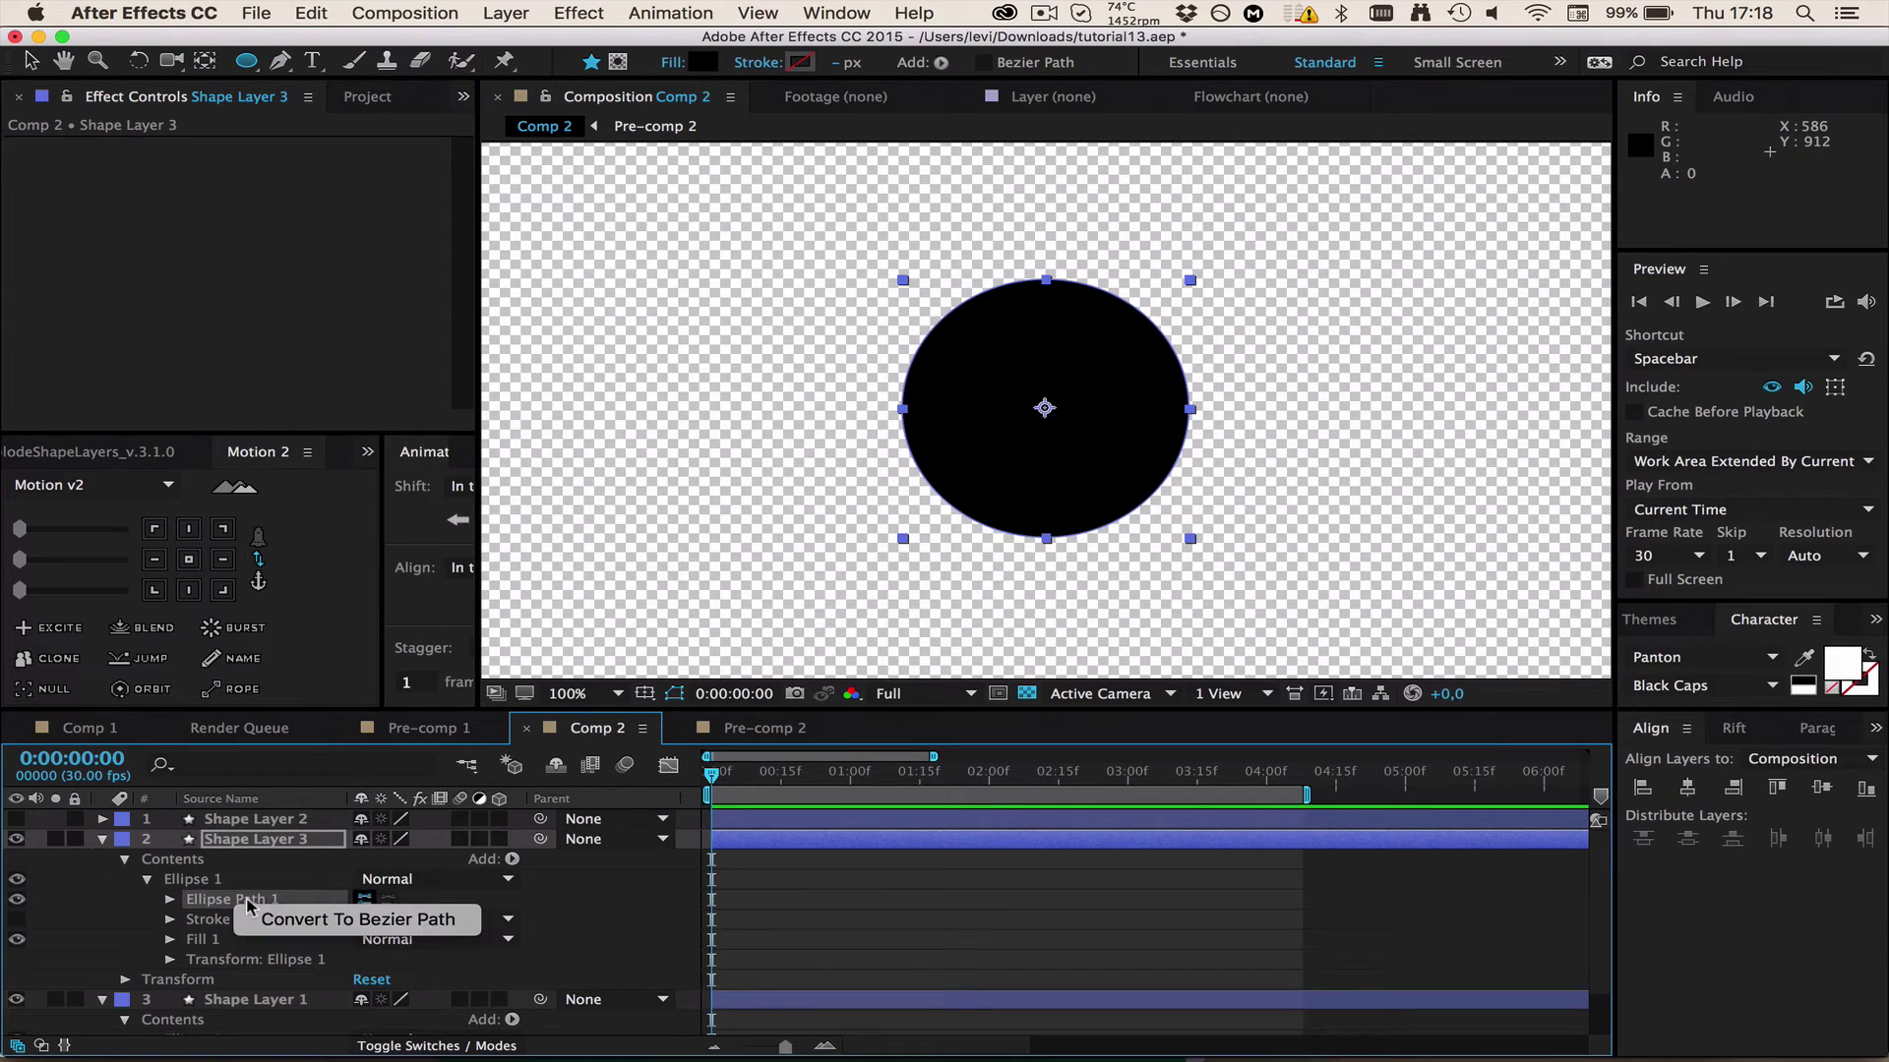
{"action": "left_click", "coordinate": [284, 922]}
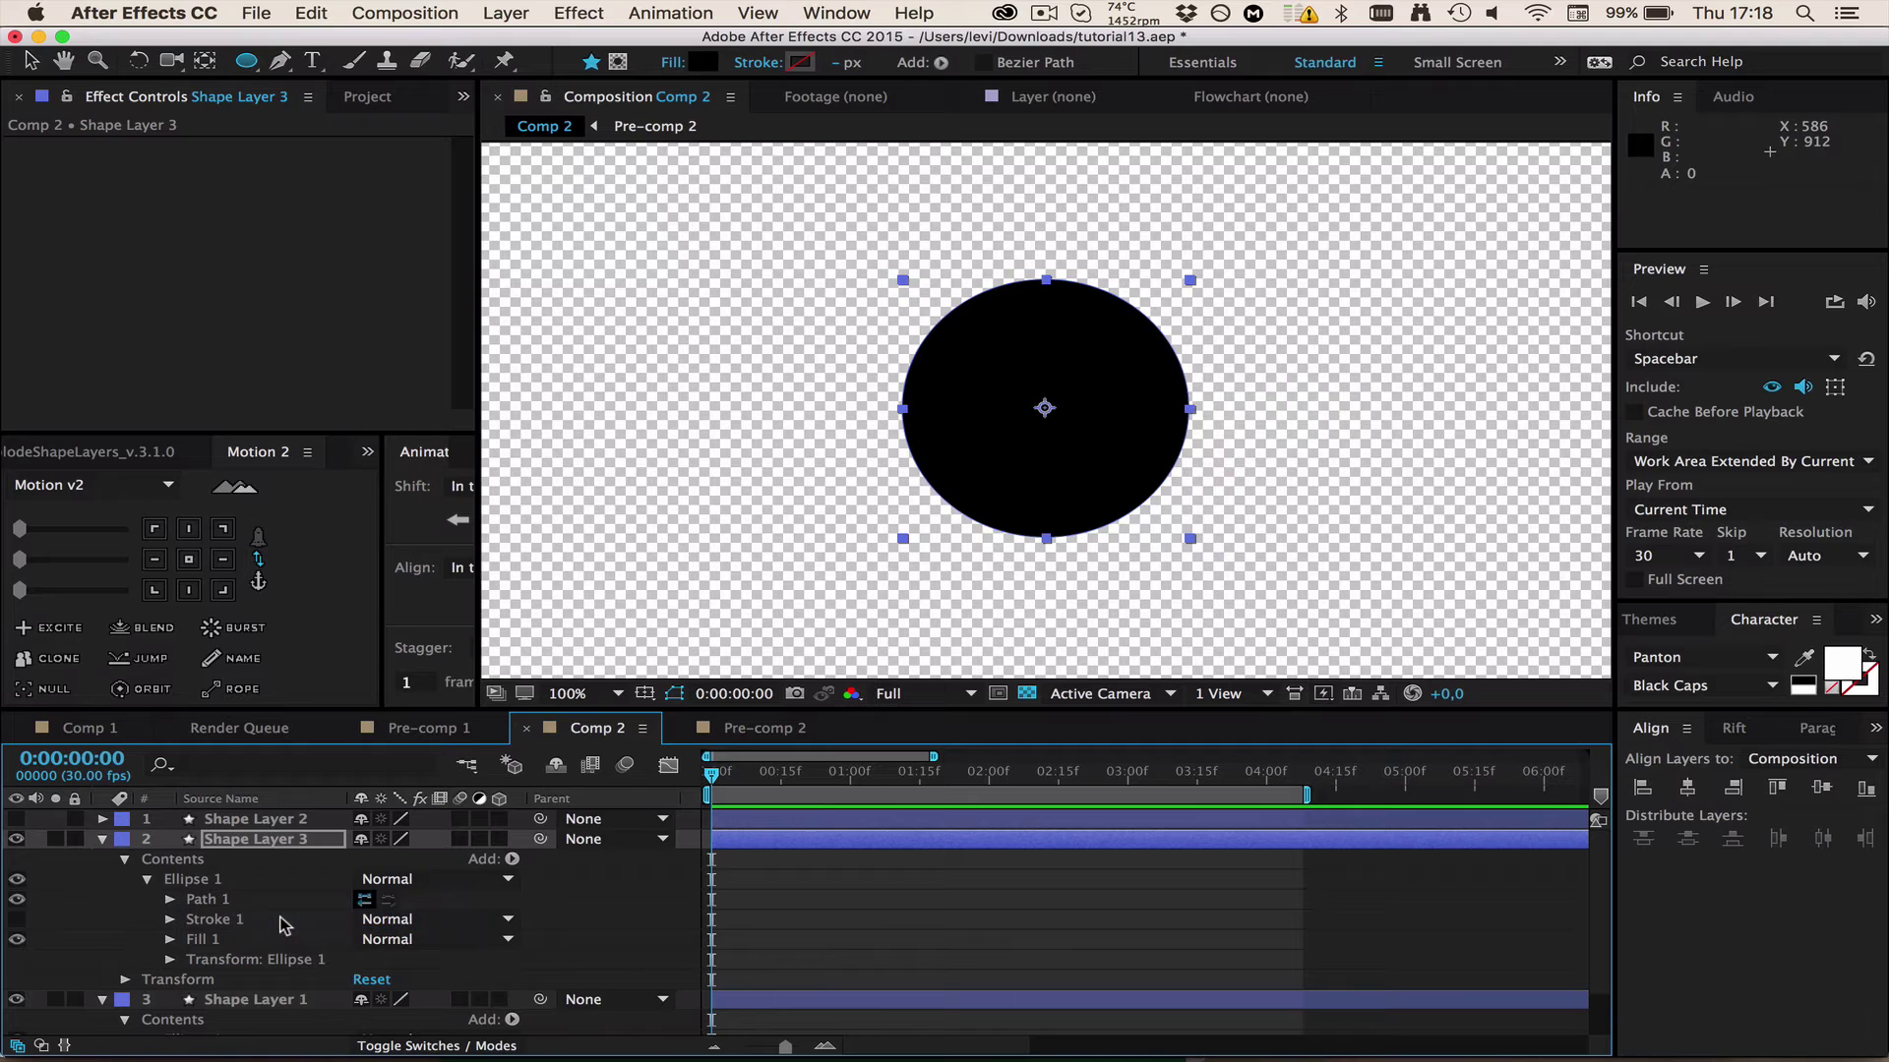
- Select Path 1 with the Pen tool (G) and pick the circle's right vertex
{"action": "left_click", "coordinate": [210, 903]}
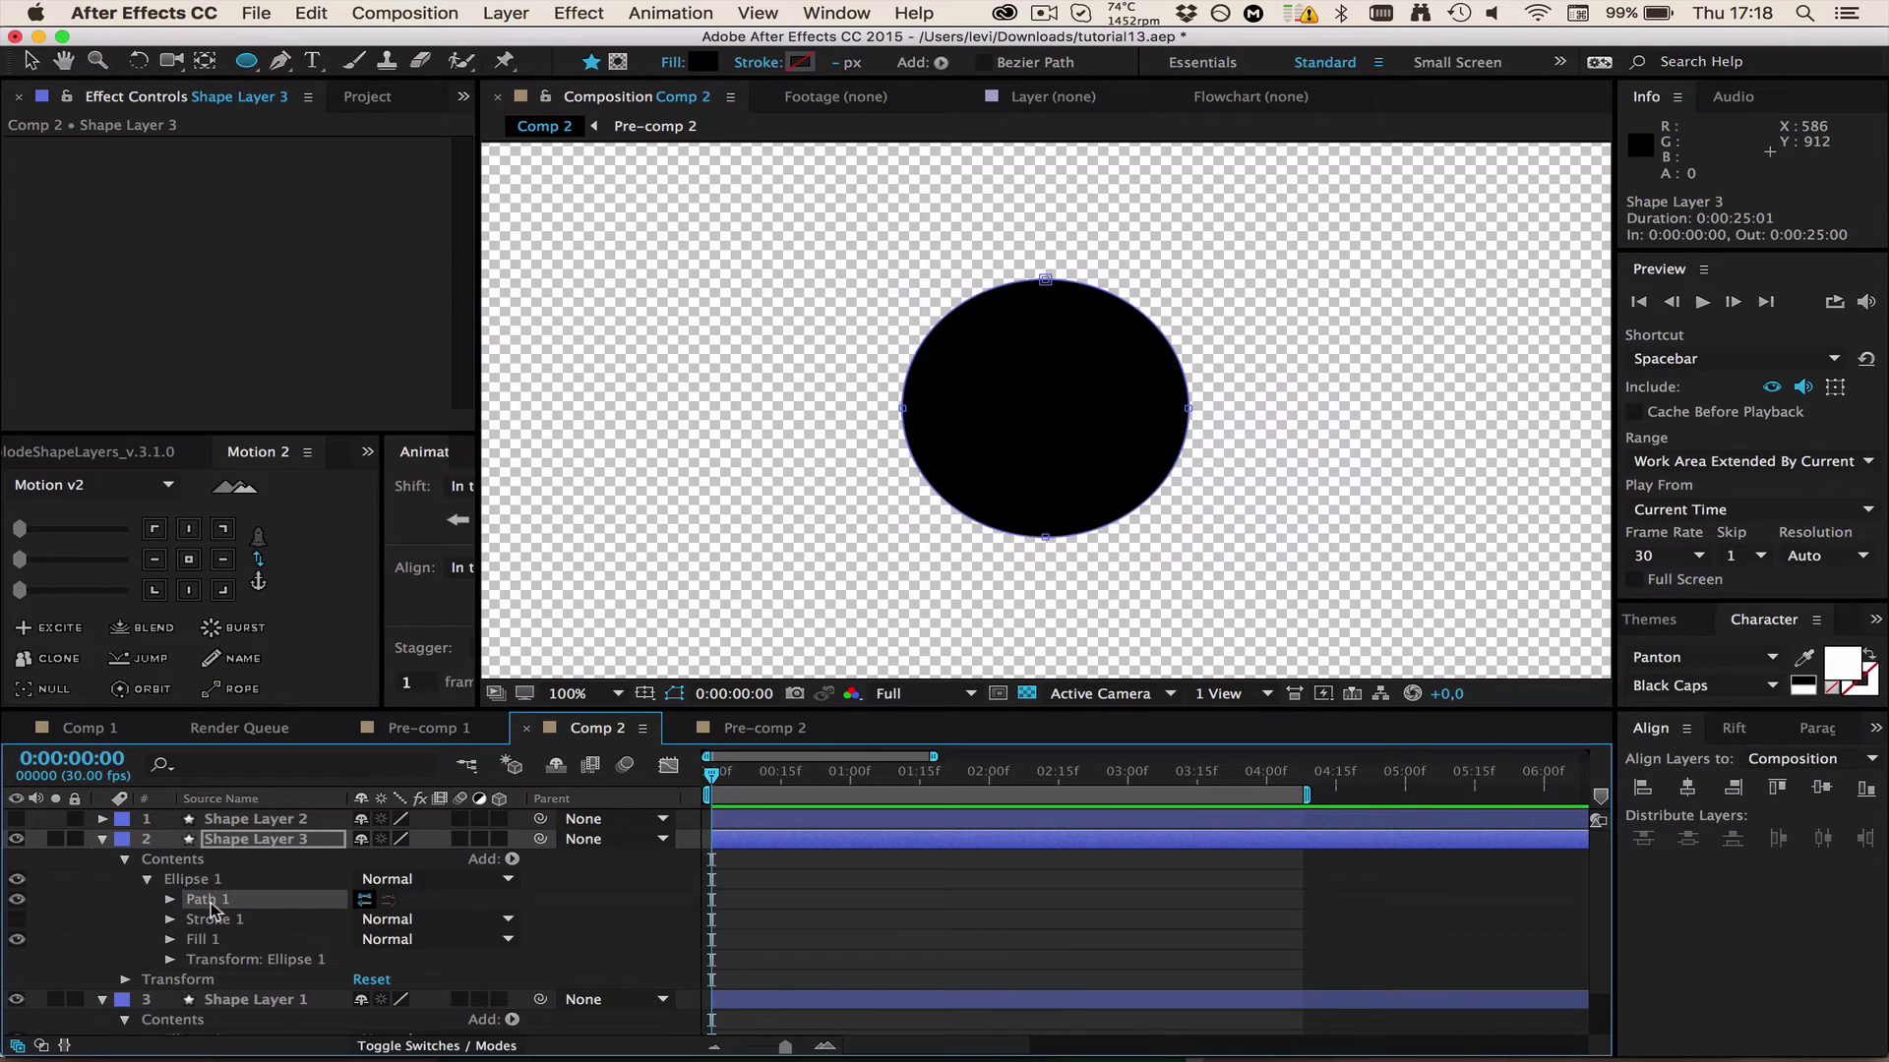
{"action": "key", "text": "g"}
{"action": "left_click", "coordinate": [1185, 406]}
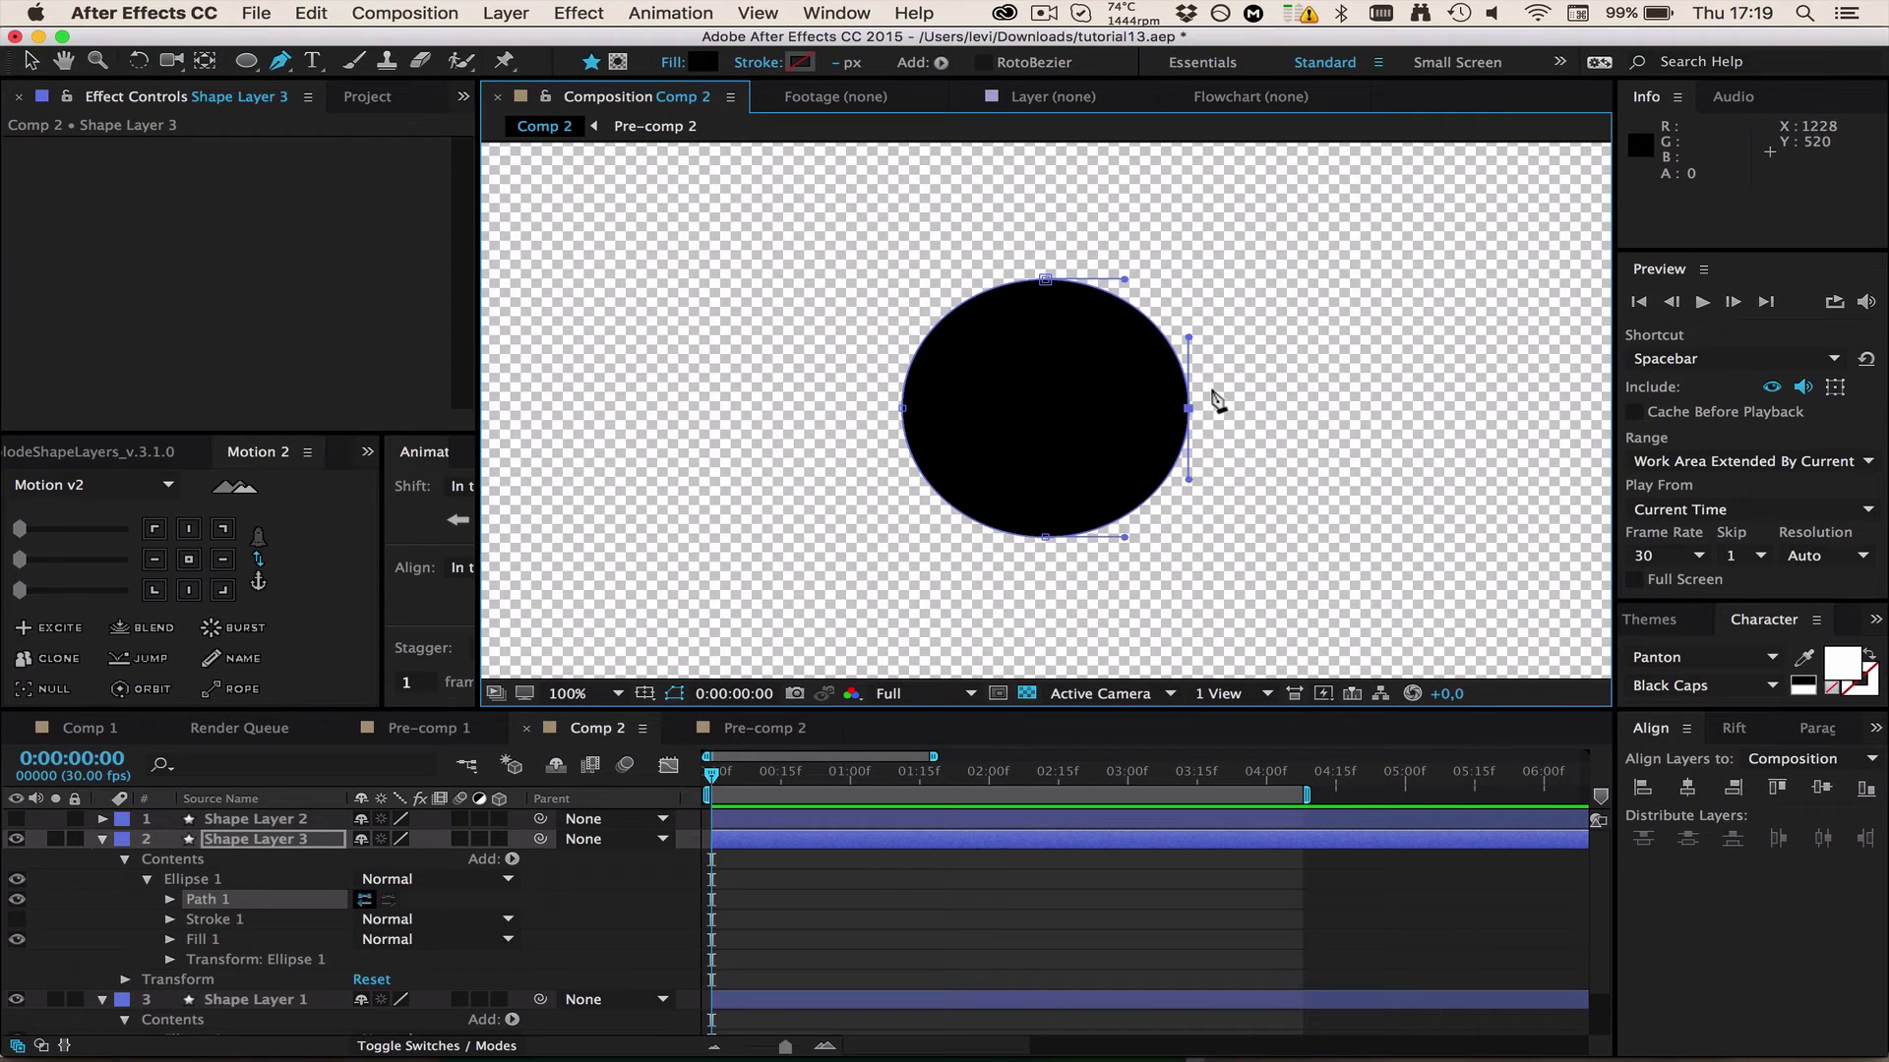
- Delete the path's right vertex and pull curve handles out of the top vertex
{"action": "key", "text": "Delete"}
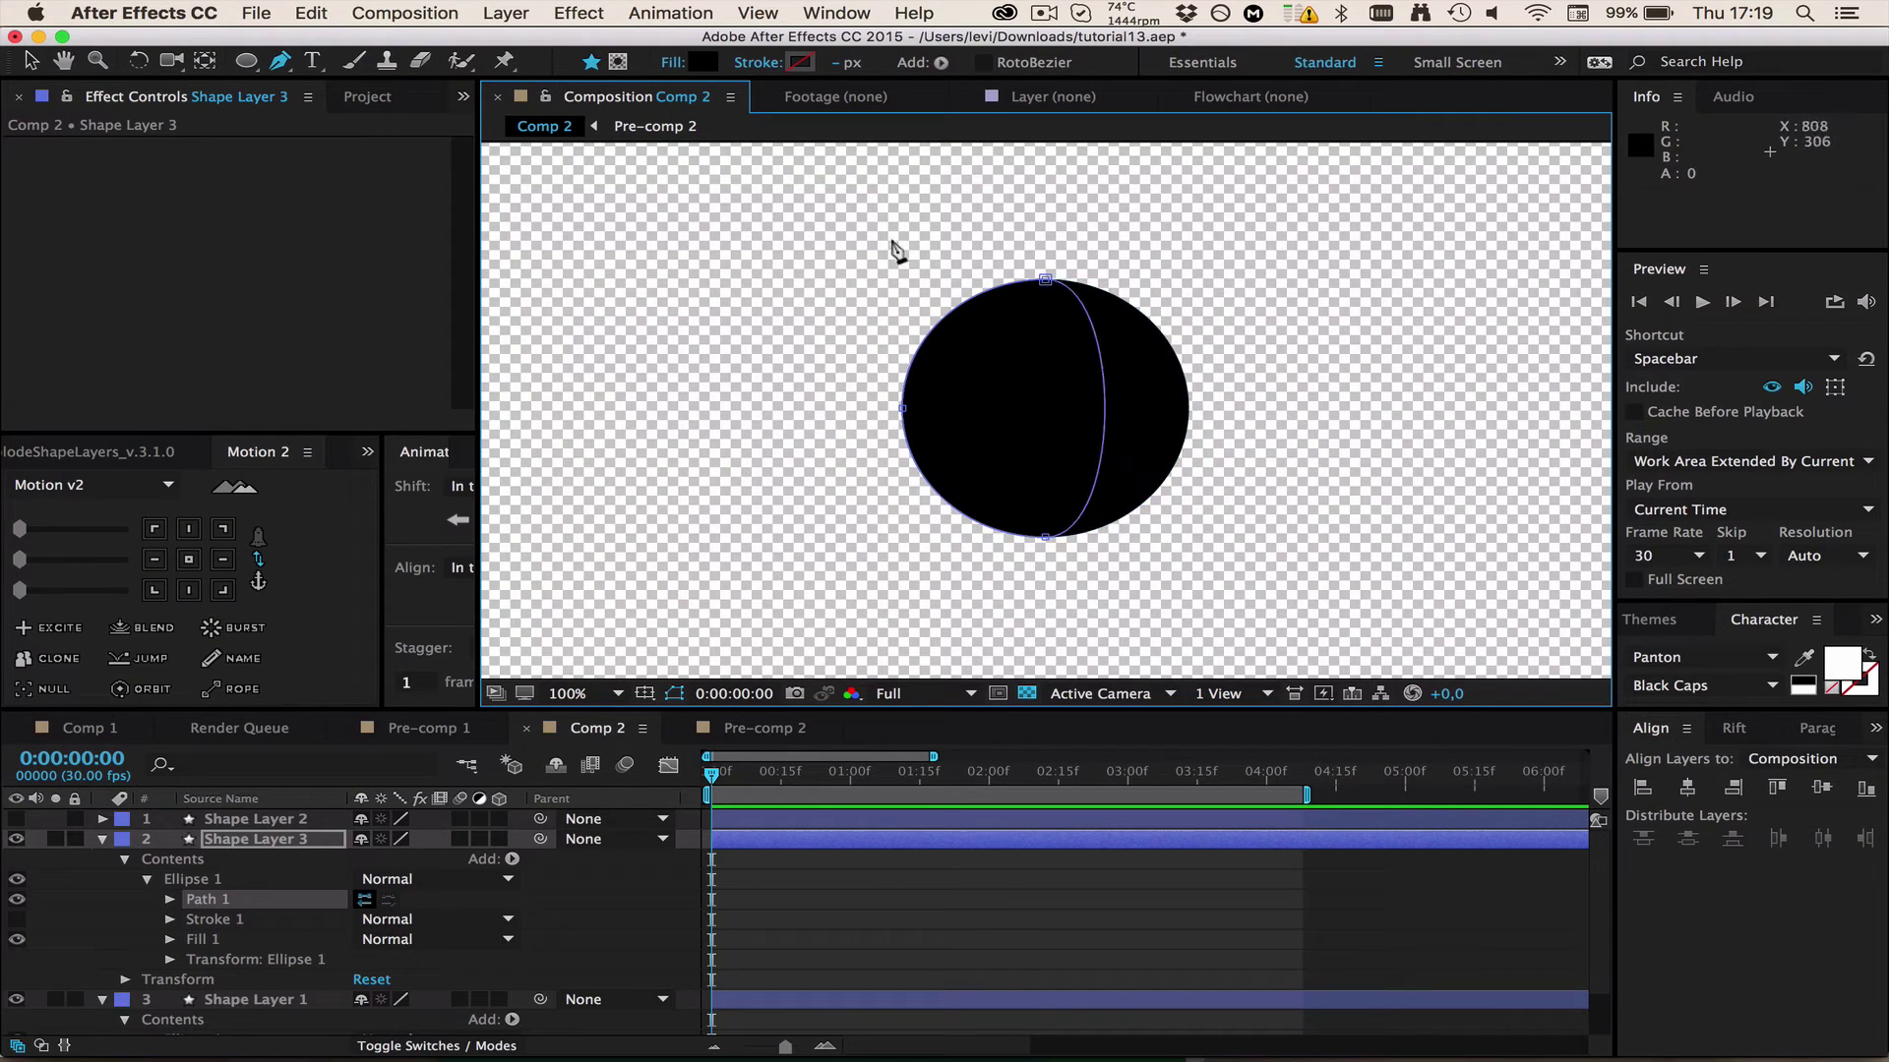
{"action": "left_click_drag", "start_coordinate": [1045, 280], "coordinate": [1126, 280]}
{"action": "left_click_drag", "start_coordinate": [1119, 280], "coordinate": [1124, 279]}
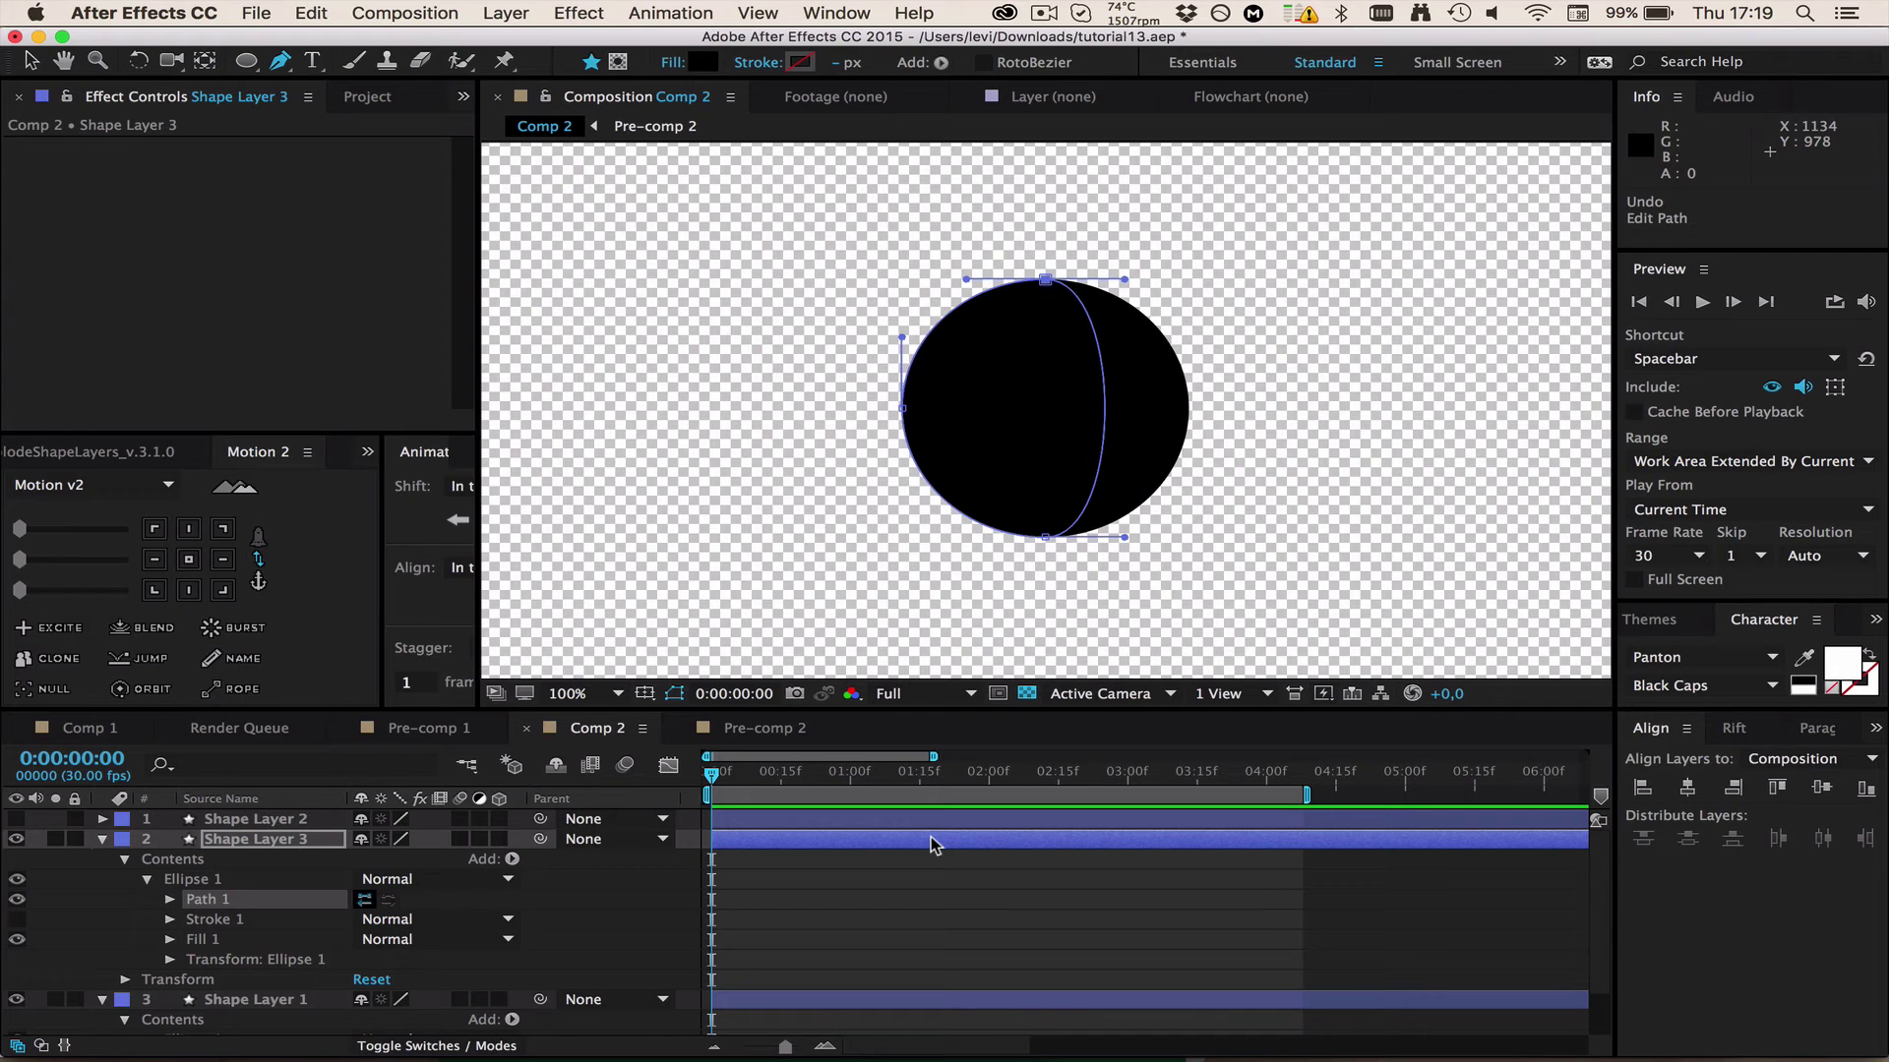
- Show the grid, zoom the viewer to 200%, and reshape the path's top curve
{"action": "key", "text": "super+apostrophe"}
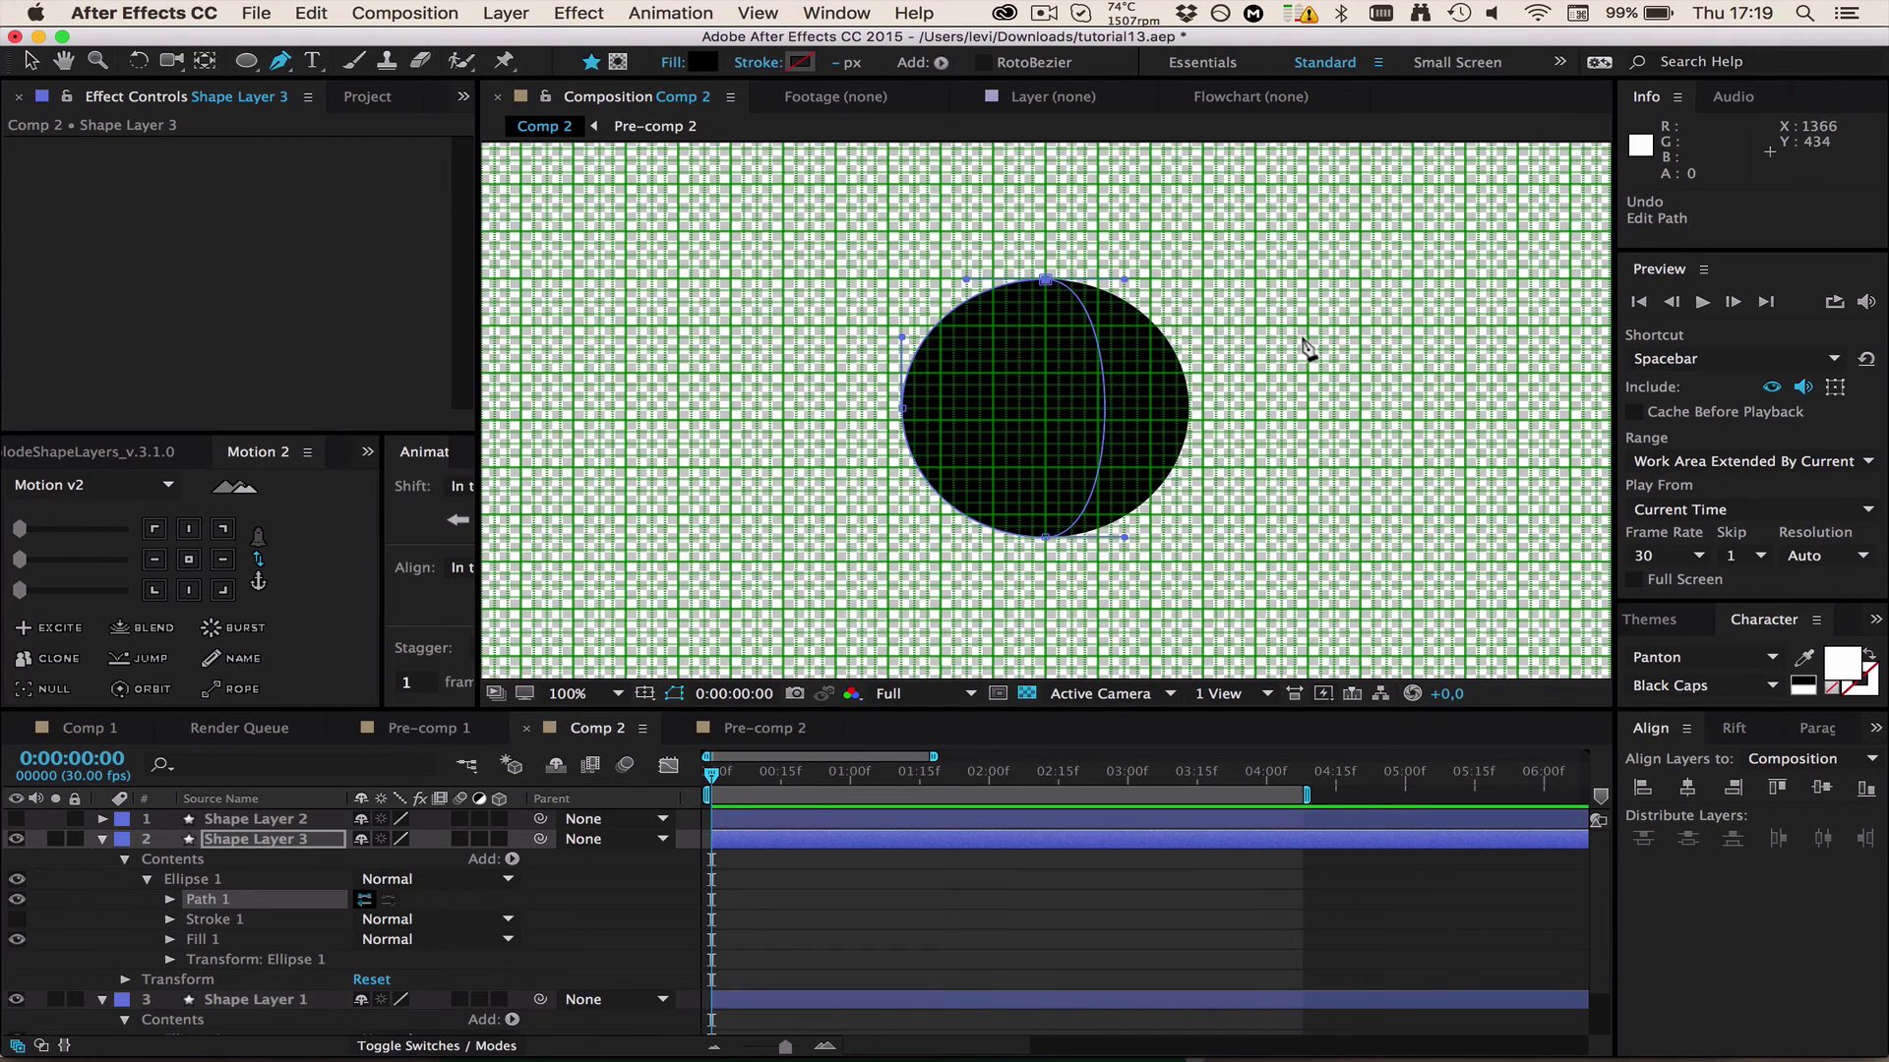
{"action": "key", "text": "period"}
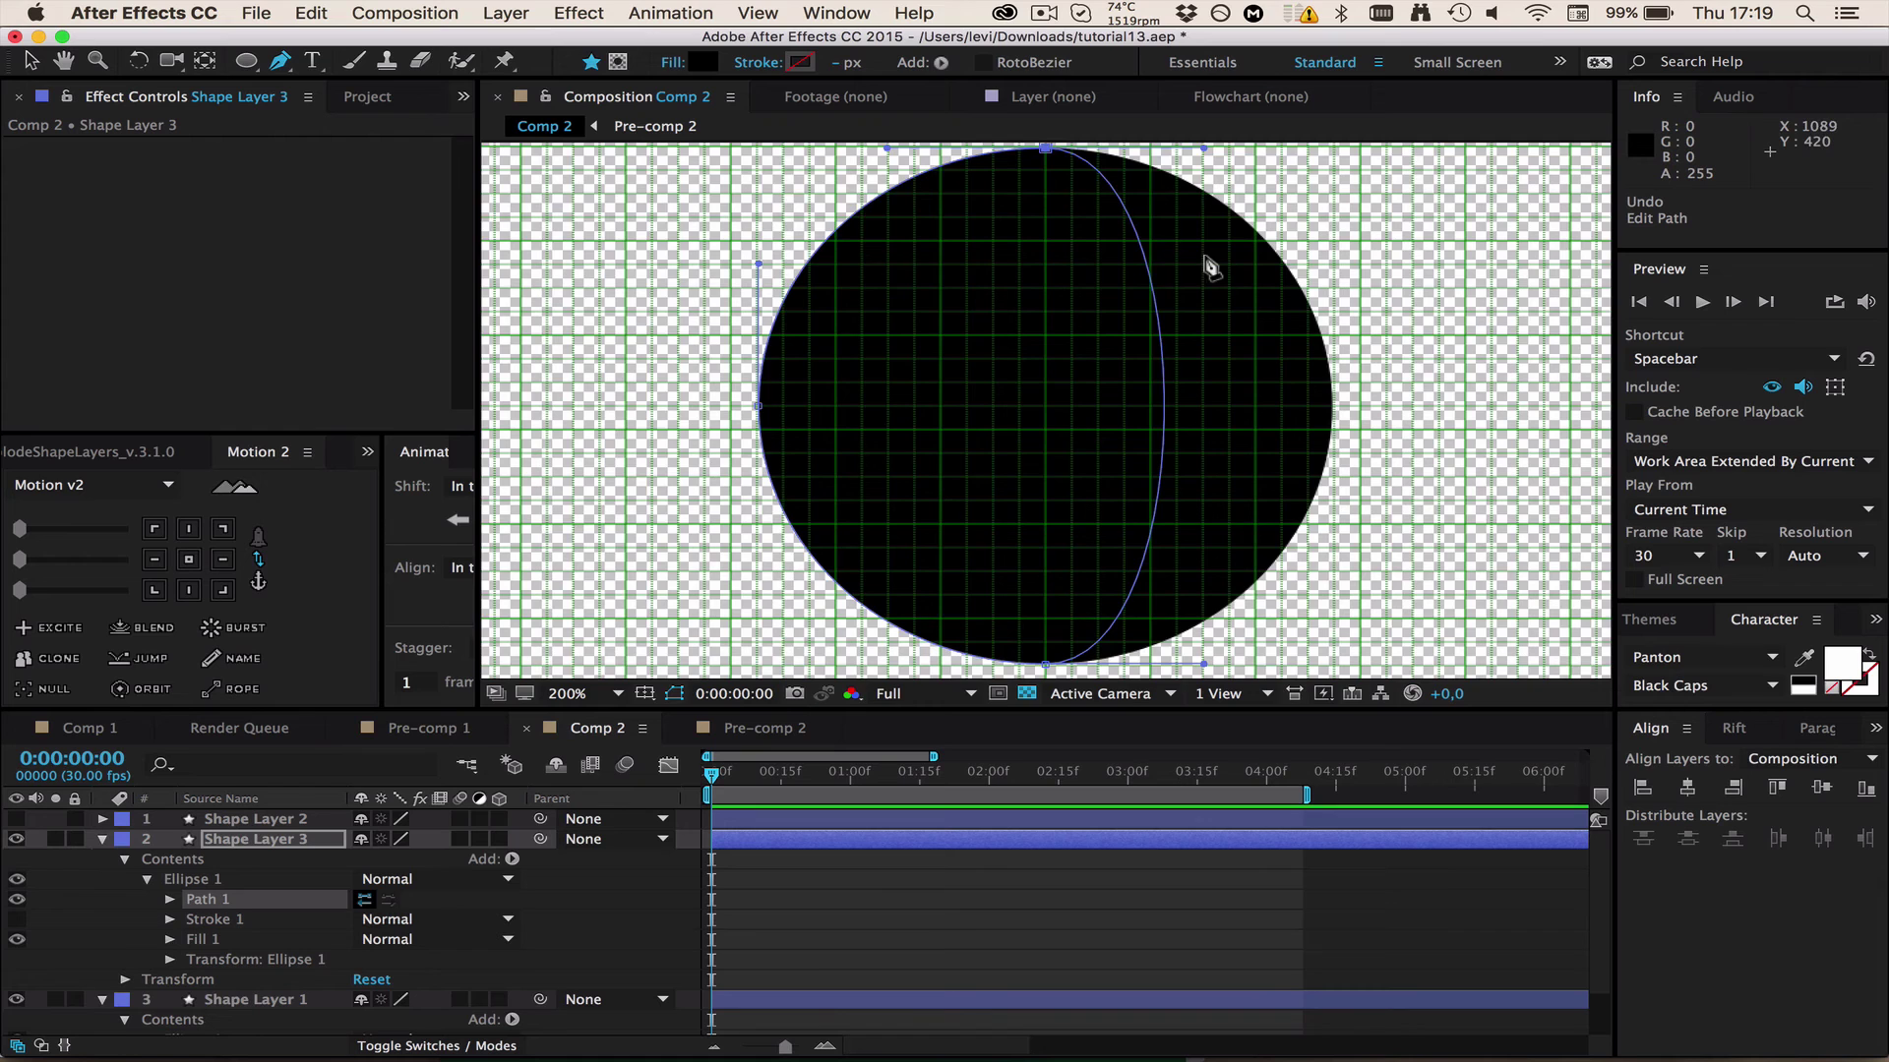
{"action": "left_click_drag", "start_coordinate": [1214, 240], "coordinate": [1177, 412]}
{"action": "key", "text": "g"}
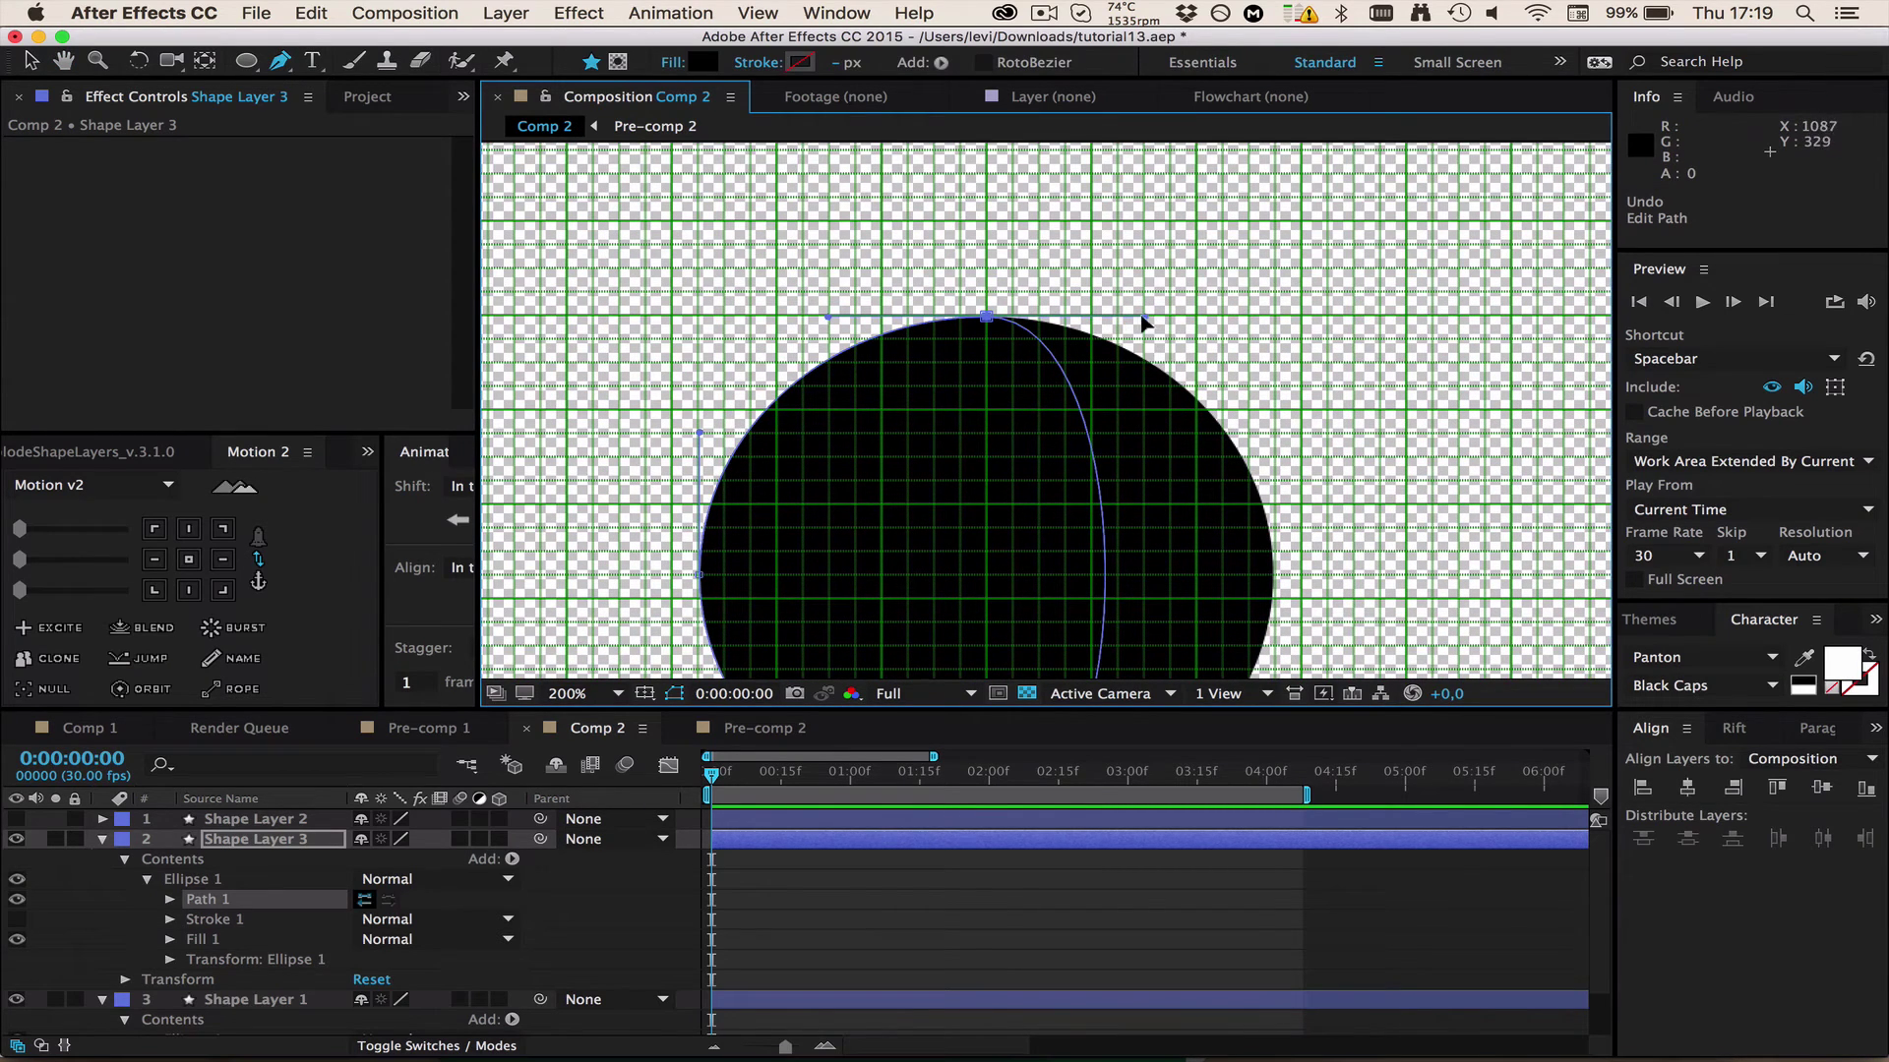
{"action": "left_click_drag", "start_coordinate": [1131, 318], "coordinate": [986, 433]}
- Straighten the path into a vertical line through the circle's centre, then recentre the view
{"action": "key", "text": "h"}
{"action": "left_click_drag", "start_coordinate": [1180, 468], "coordinate": [1209, 118]}
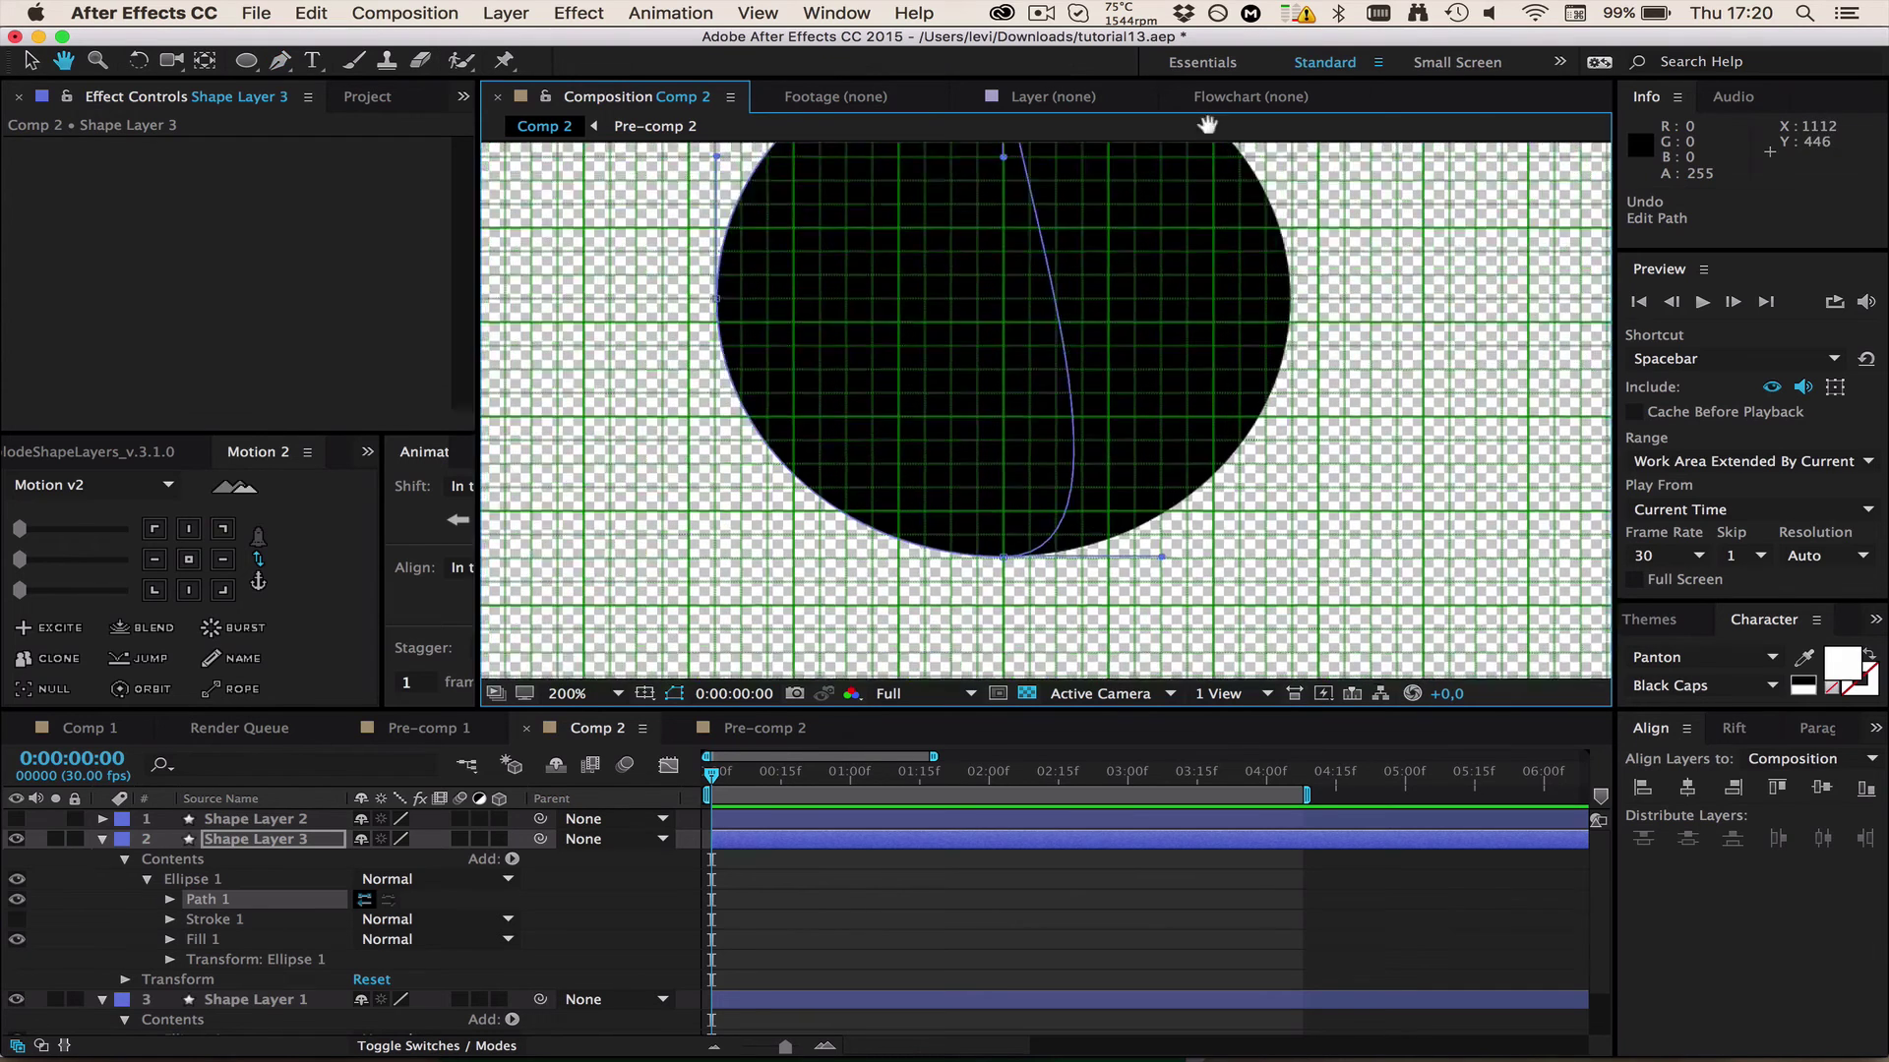
{"action": "key", "text": "g"}
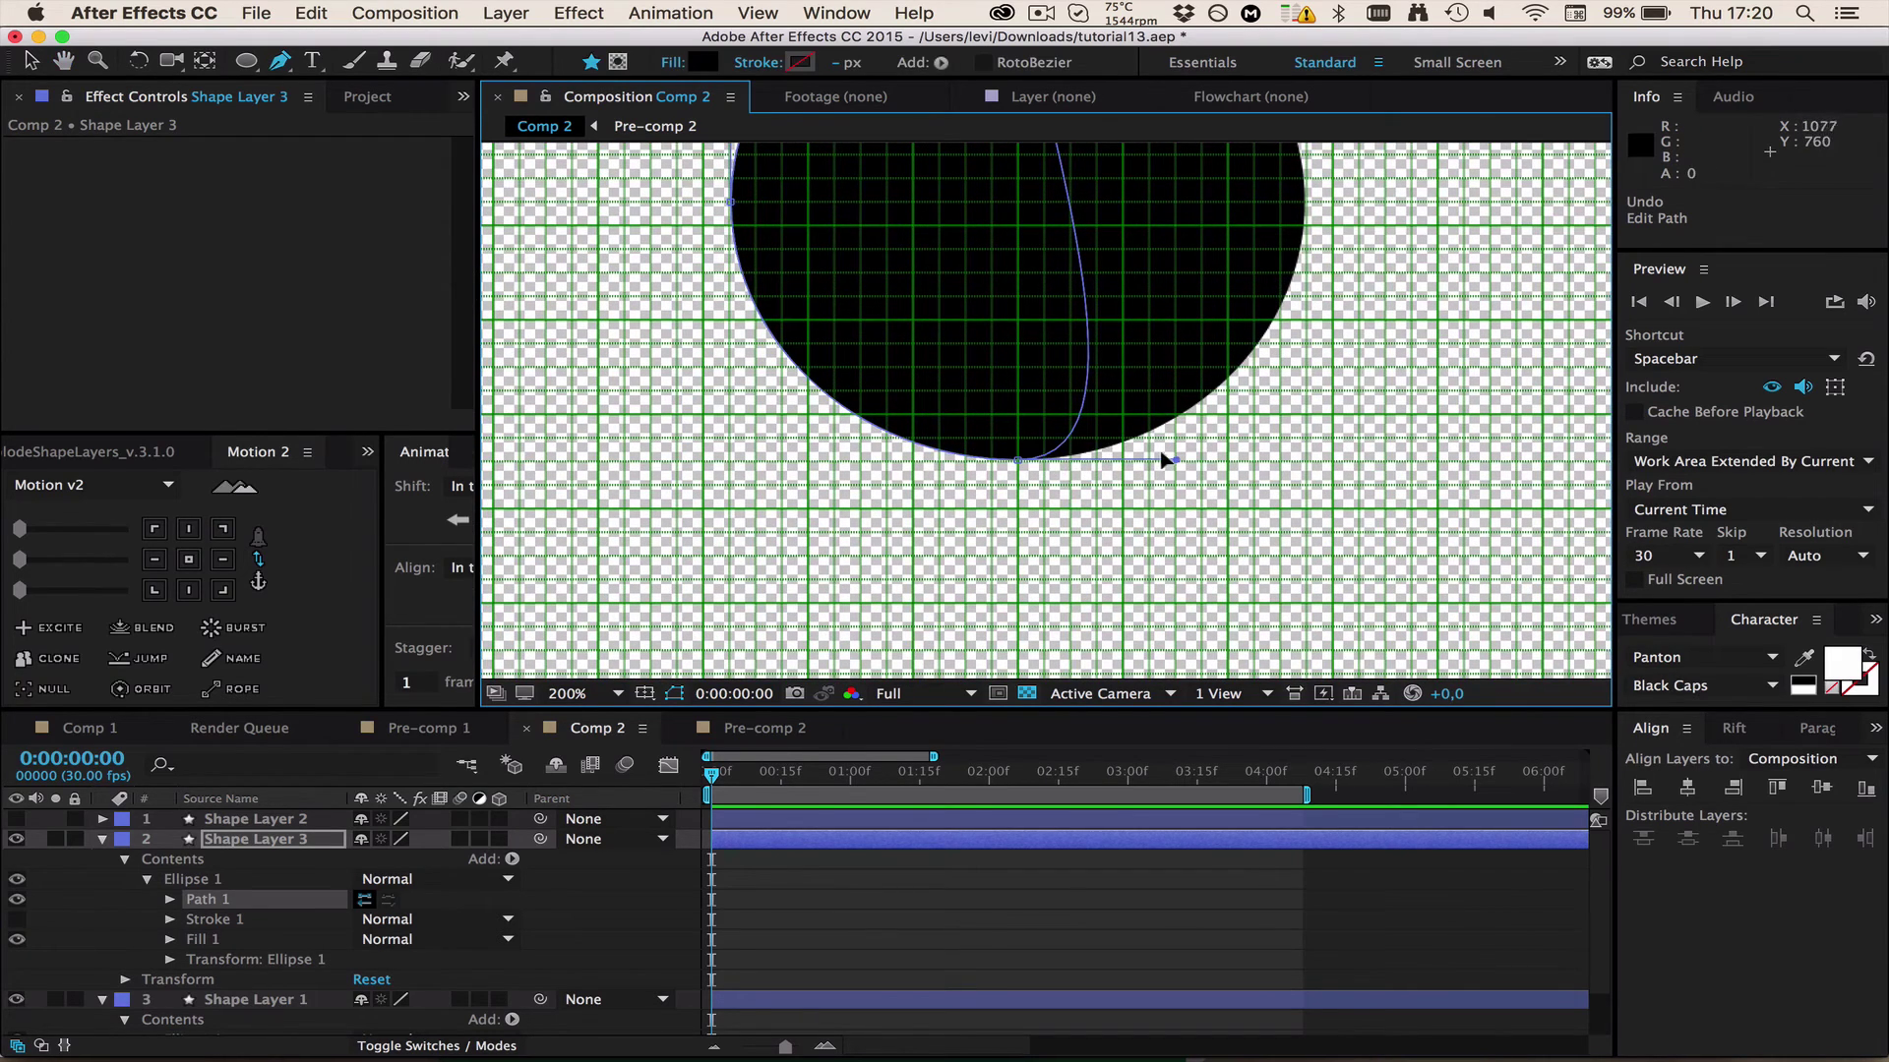
{"action": "left_click_drag", "start_coordinate": [1176, 459], "coordinate": [1017, 344]}
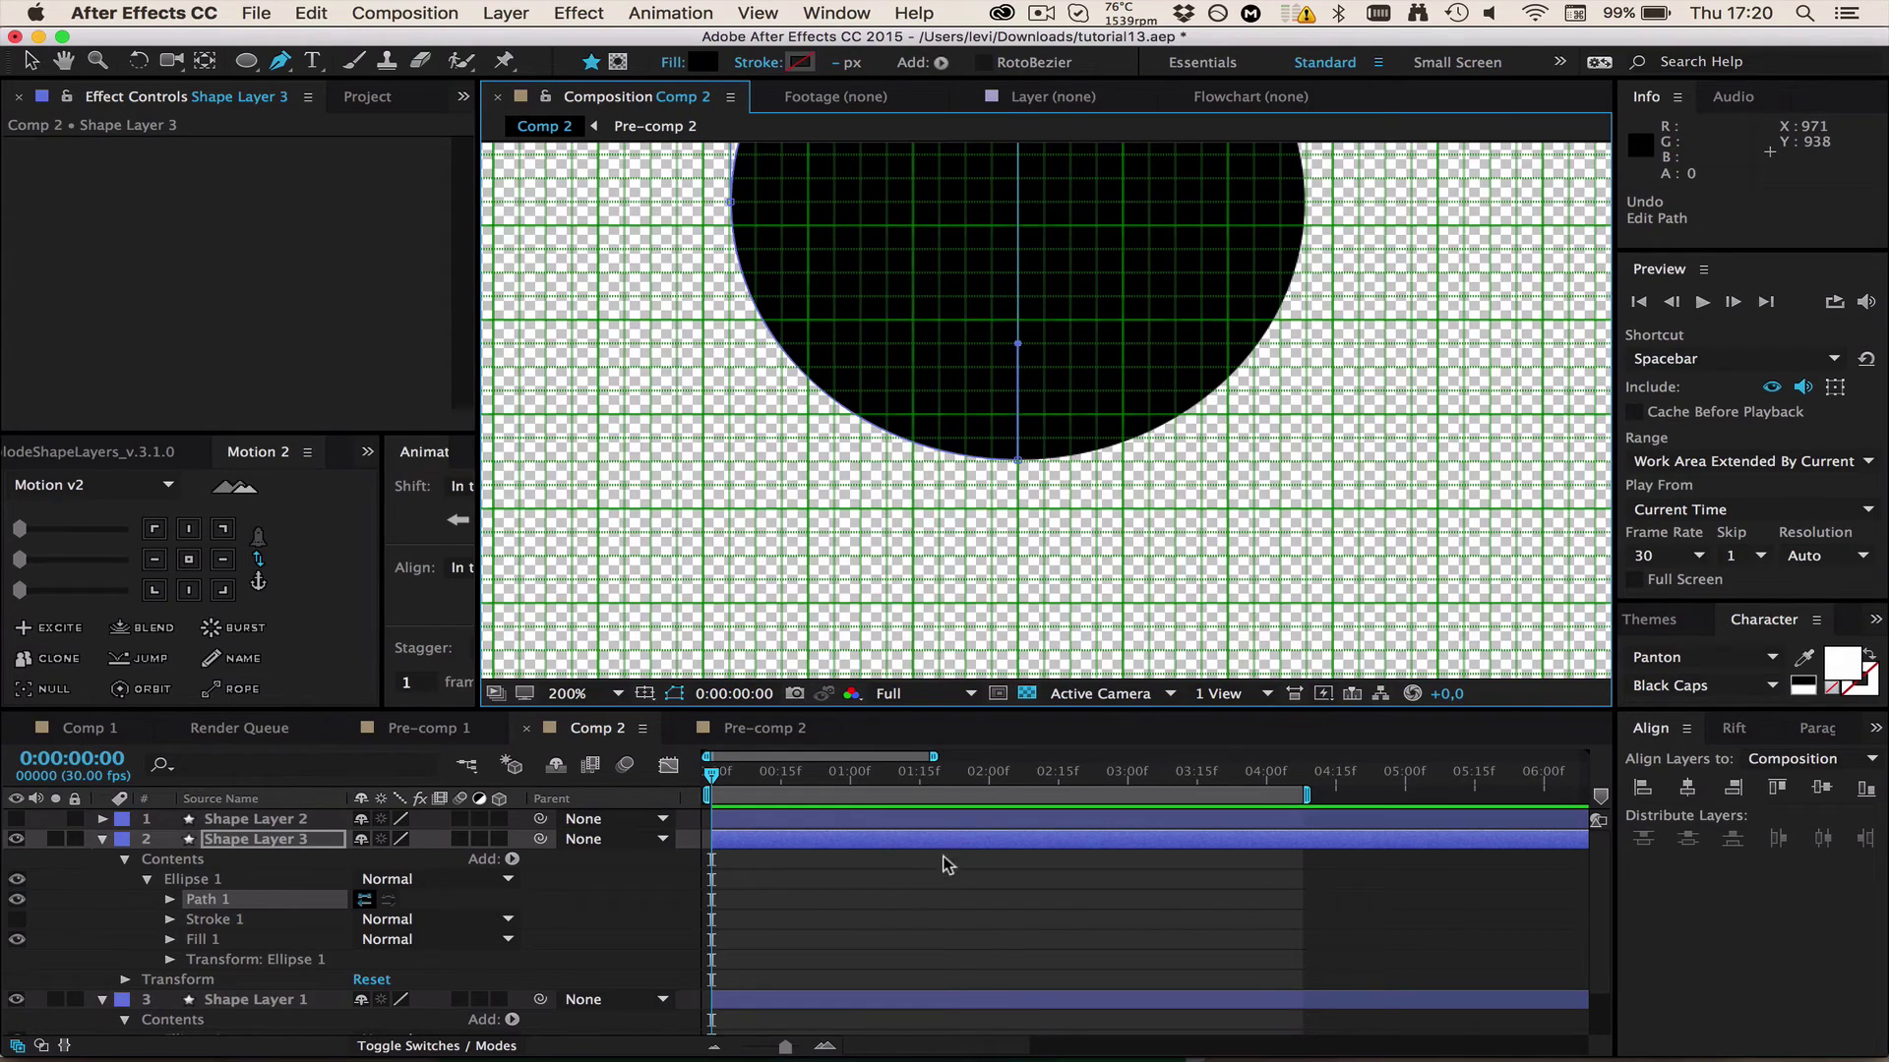
{"action": "left_click", "coordinate": [931, 918]}
{"action": "scroll", "coordinate": [994, 432], "scroll_direction": "down", "scroll_amount": 1}
{"action": "key", "text": "h"}
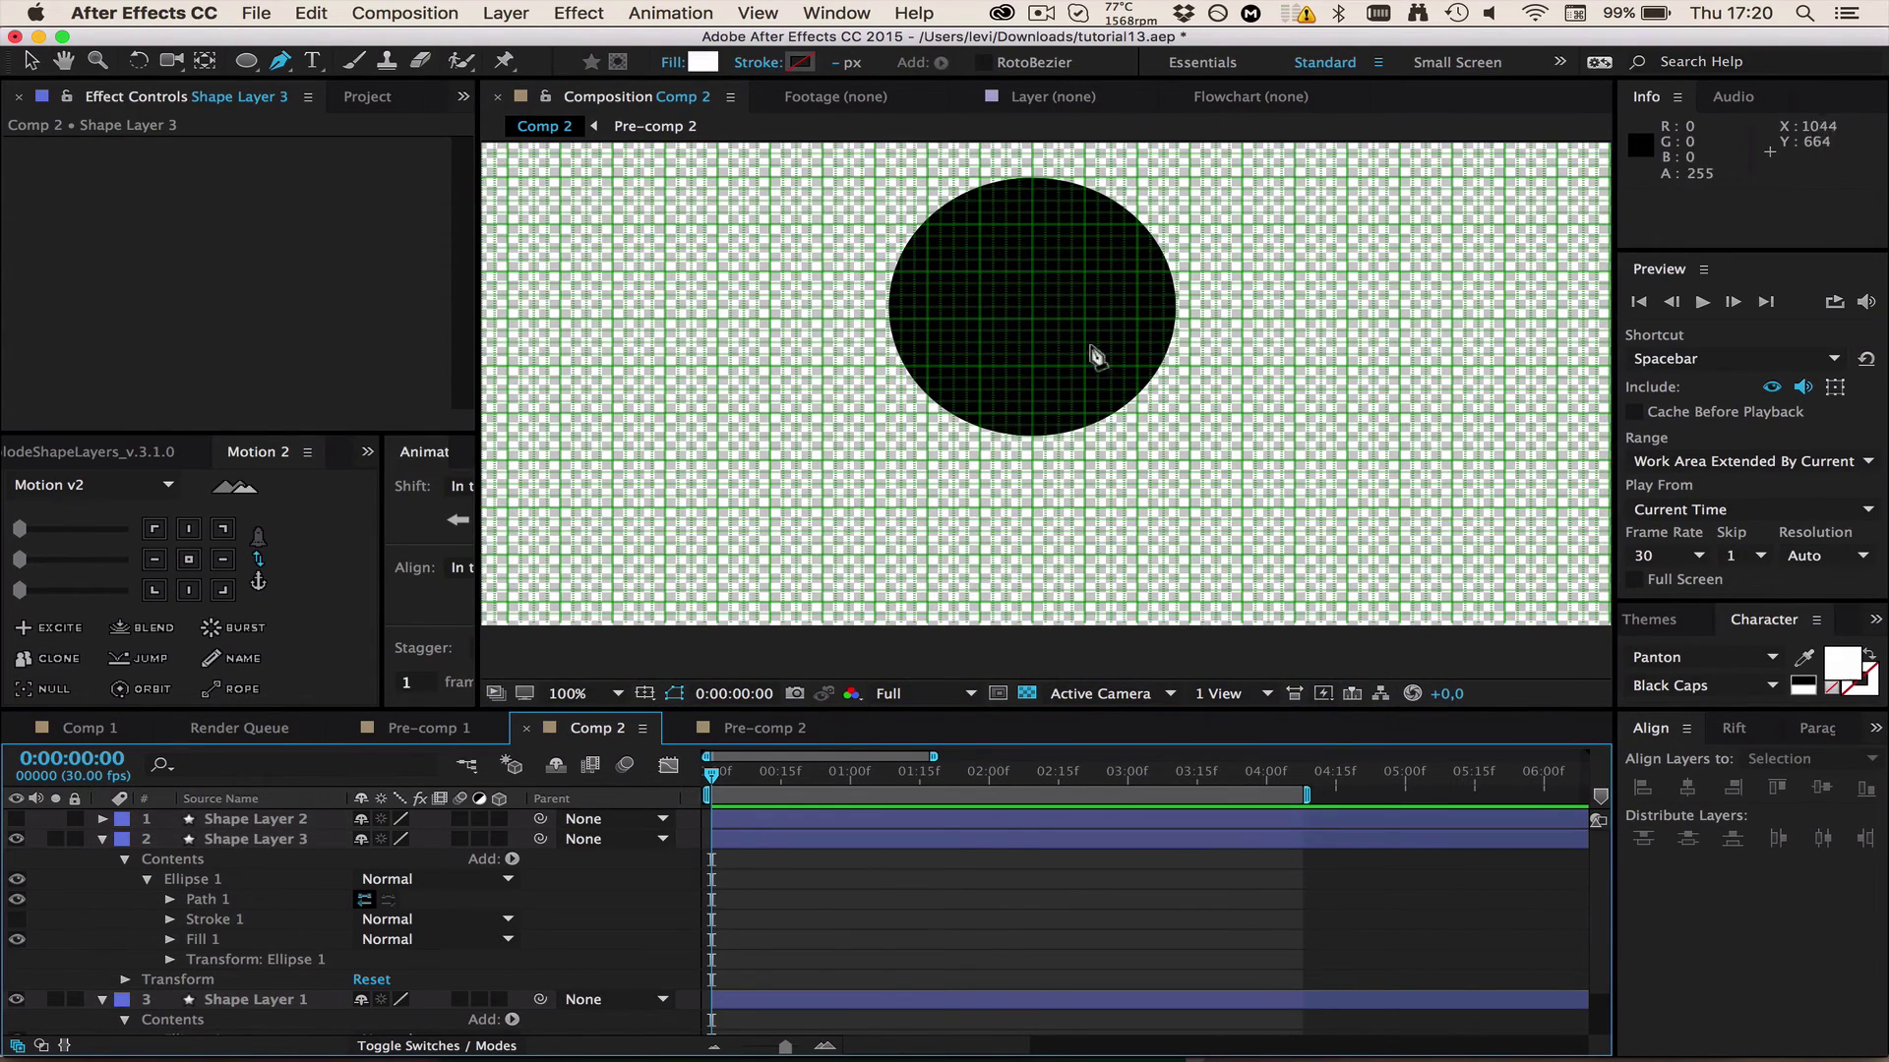
{"action": "left_click_drag", "start_coordinate": [1094, 354], "coordinate": [1108, 456]}
- Move Shape Layer 3 above Shape Layer 2, unhide Shape Layer 2, and hide the grid
{"action": "key", "text": "v"}
{"action": "left_click", "coordinate": [796, 841]}
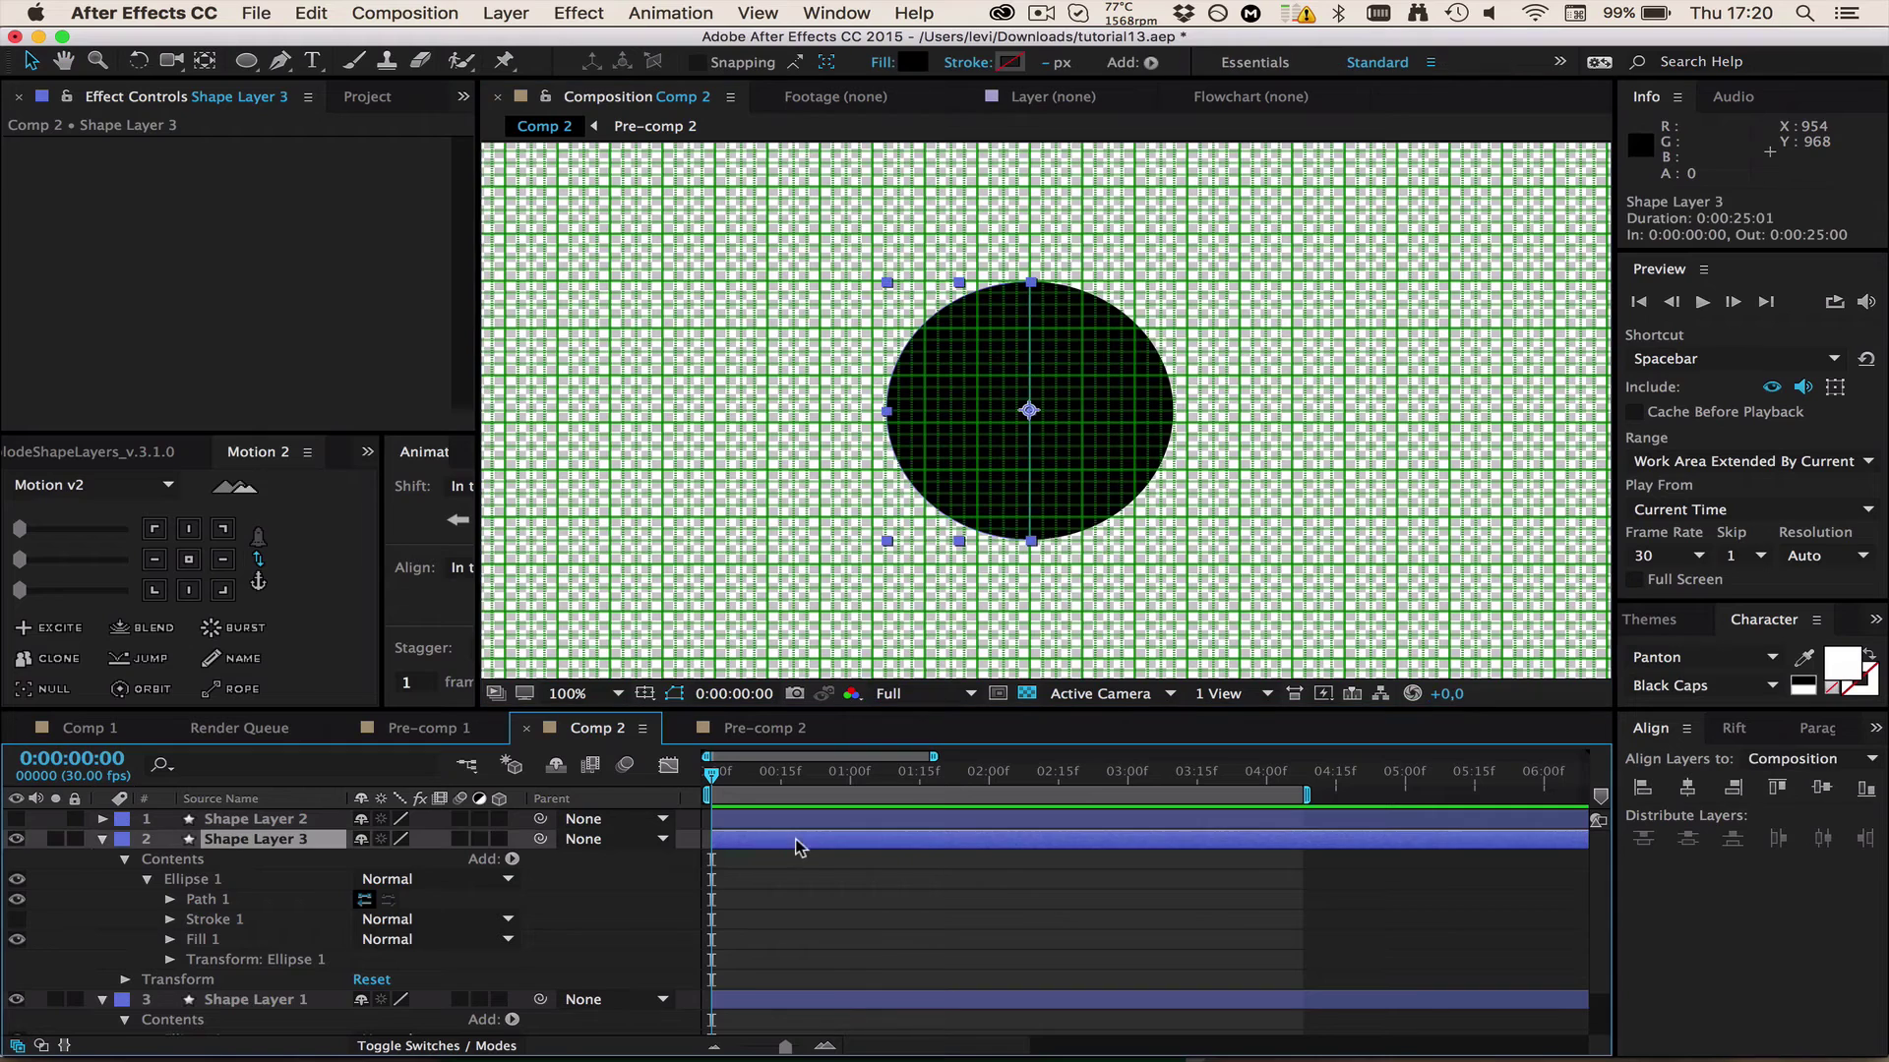
{"action": "left_click_drag", "start_coordinate": [268, 844], "coordinate": [275, 816]}
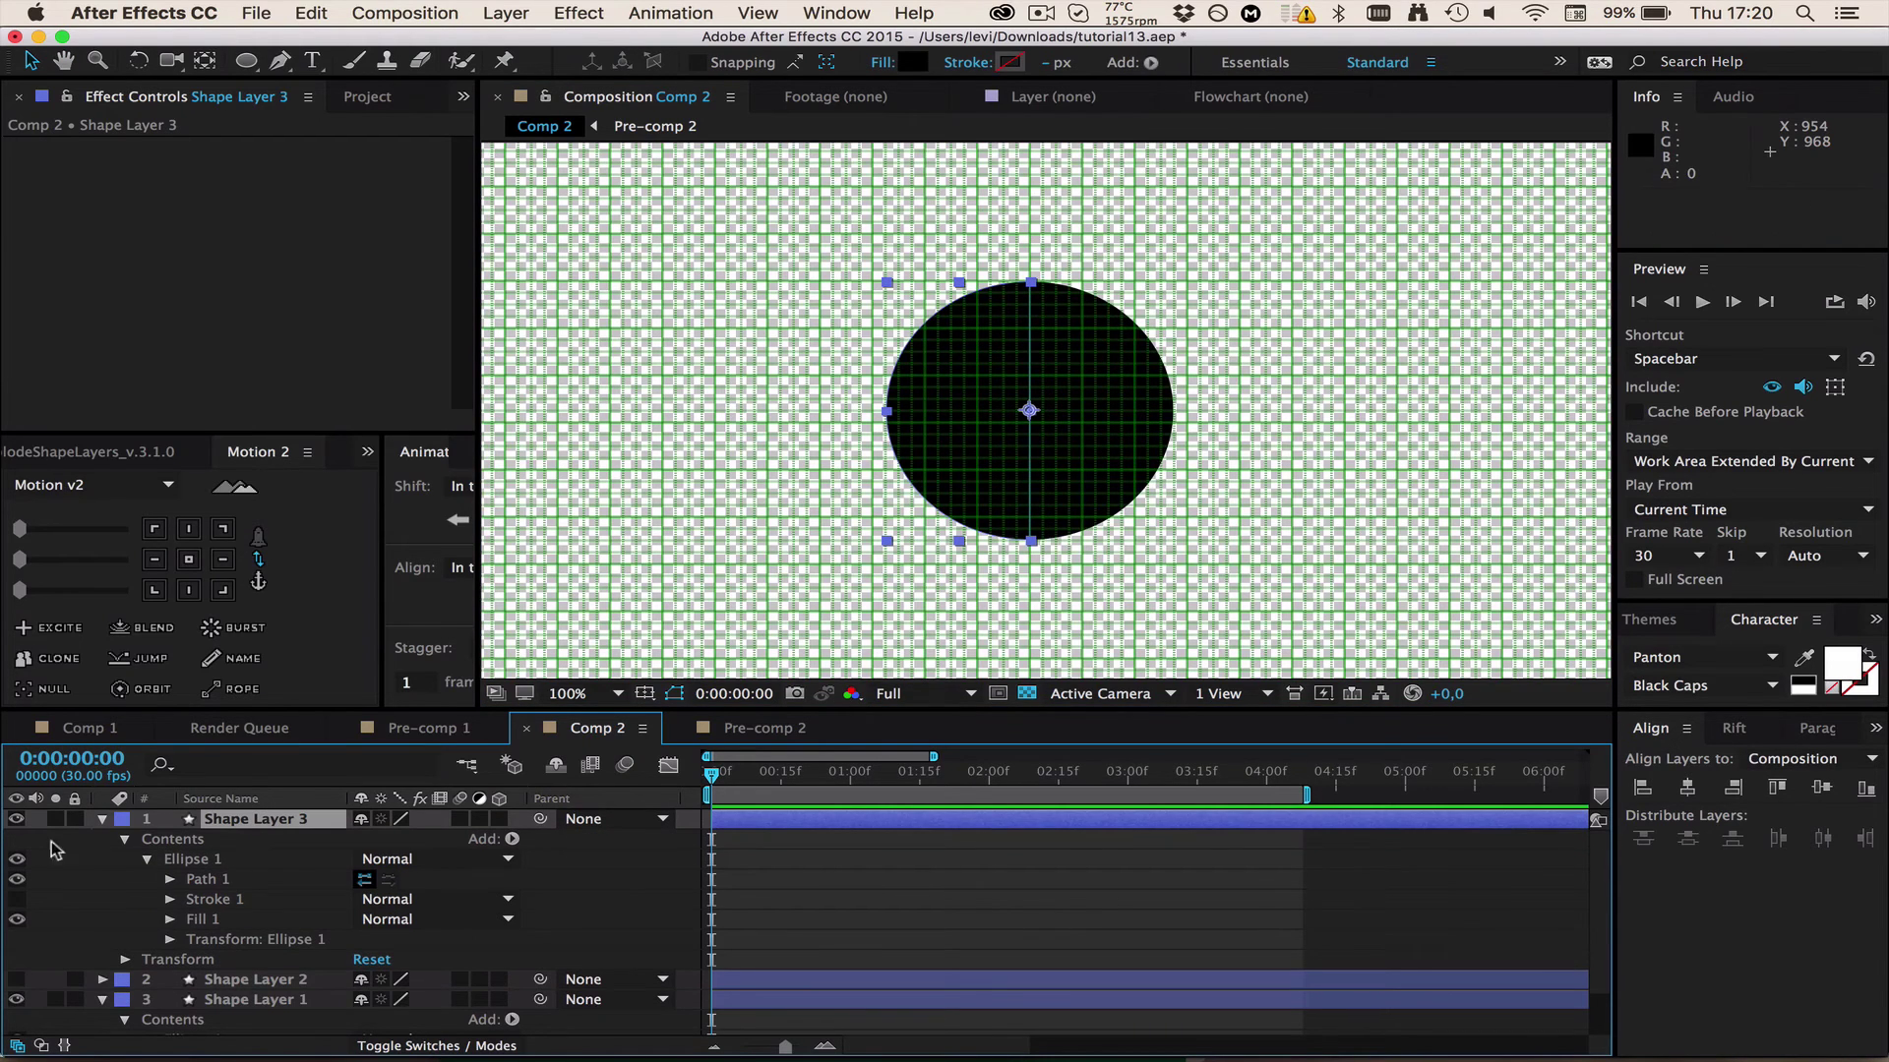
{"action": "left_click", "coordinate": [16, 978]}
{"action": "left_click", "coordinate": [826, 900]}
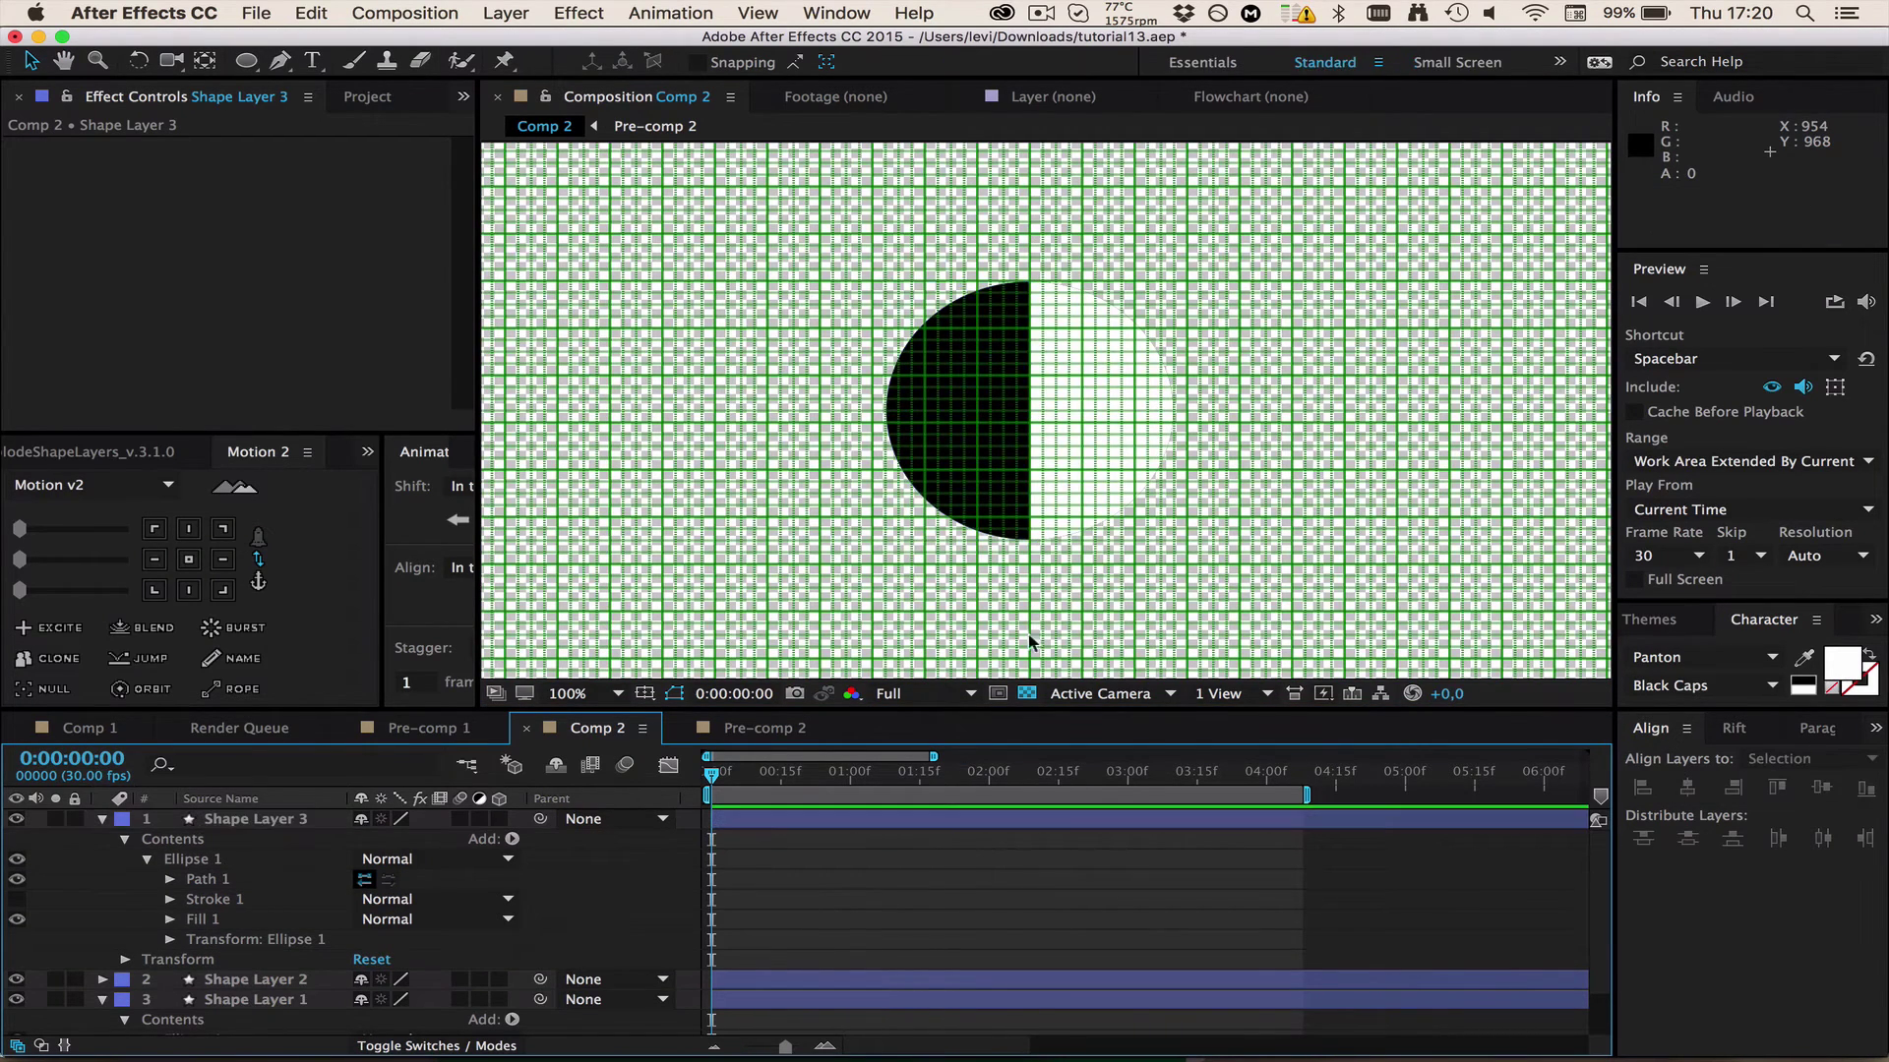
{"action": "key", "text": "super+apostrophe"}
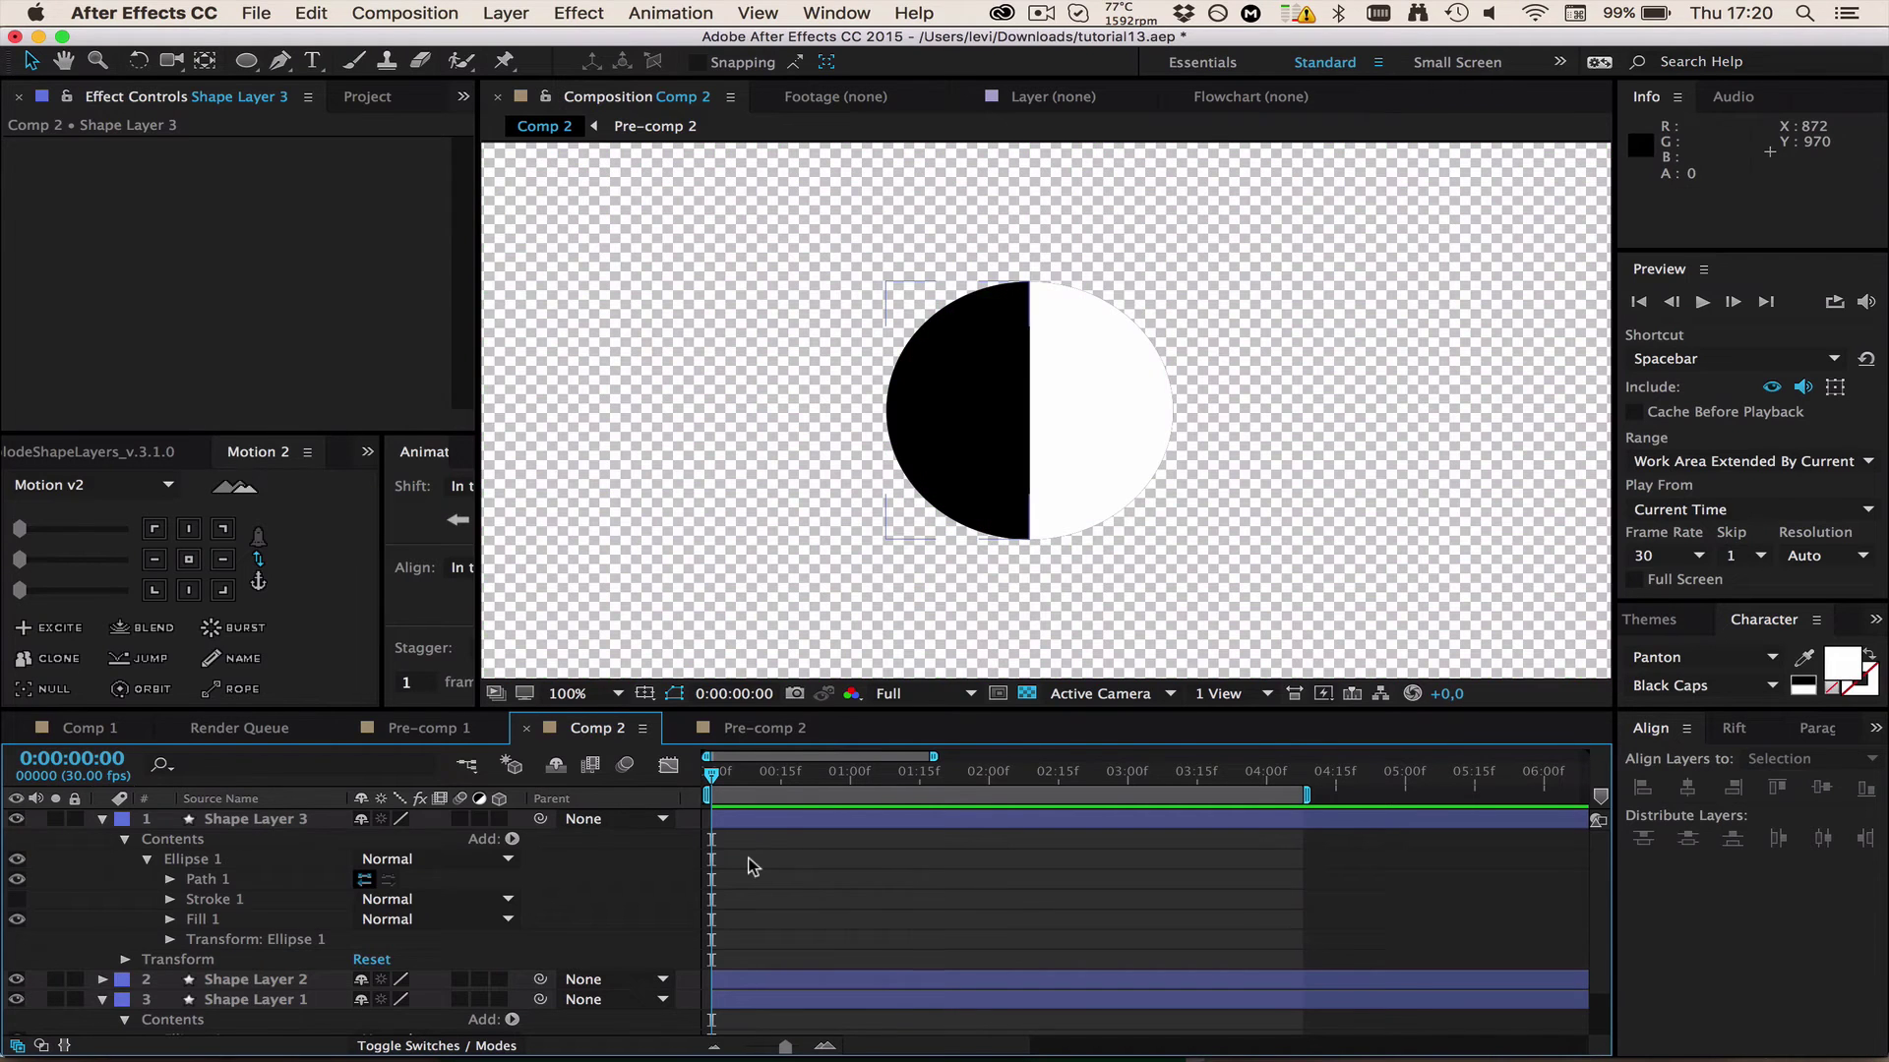
{"action": "left_click", "coordinate": [821, 822]}
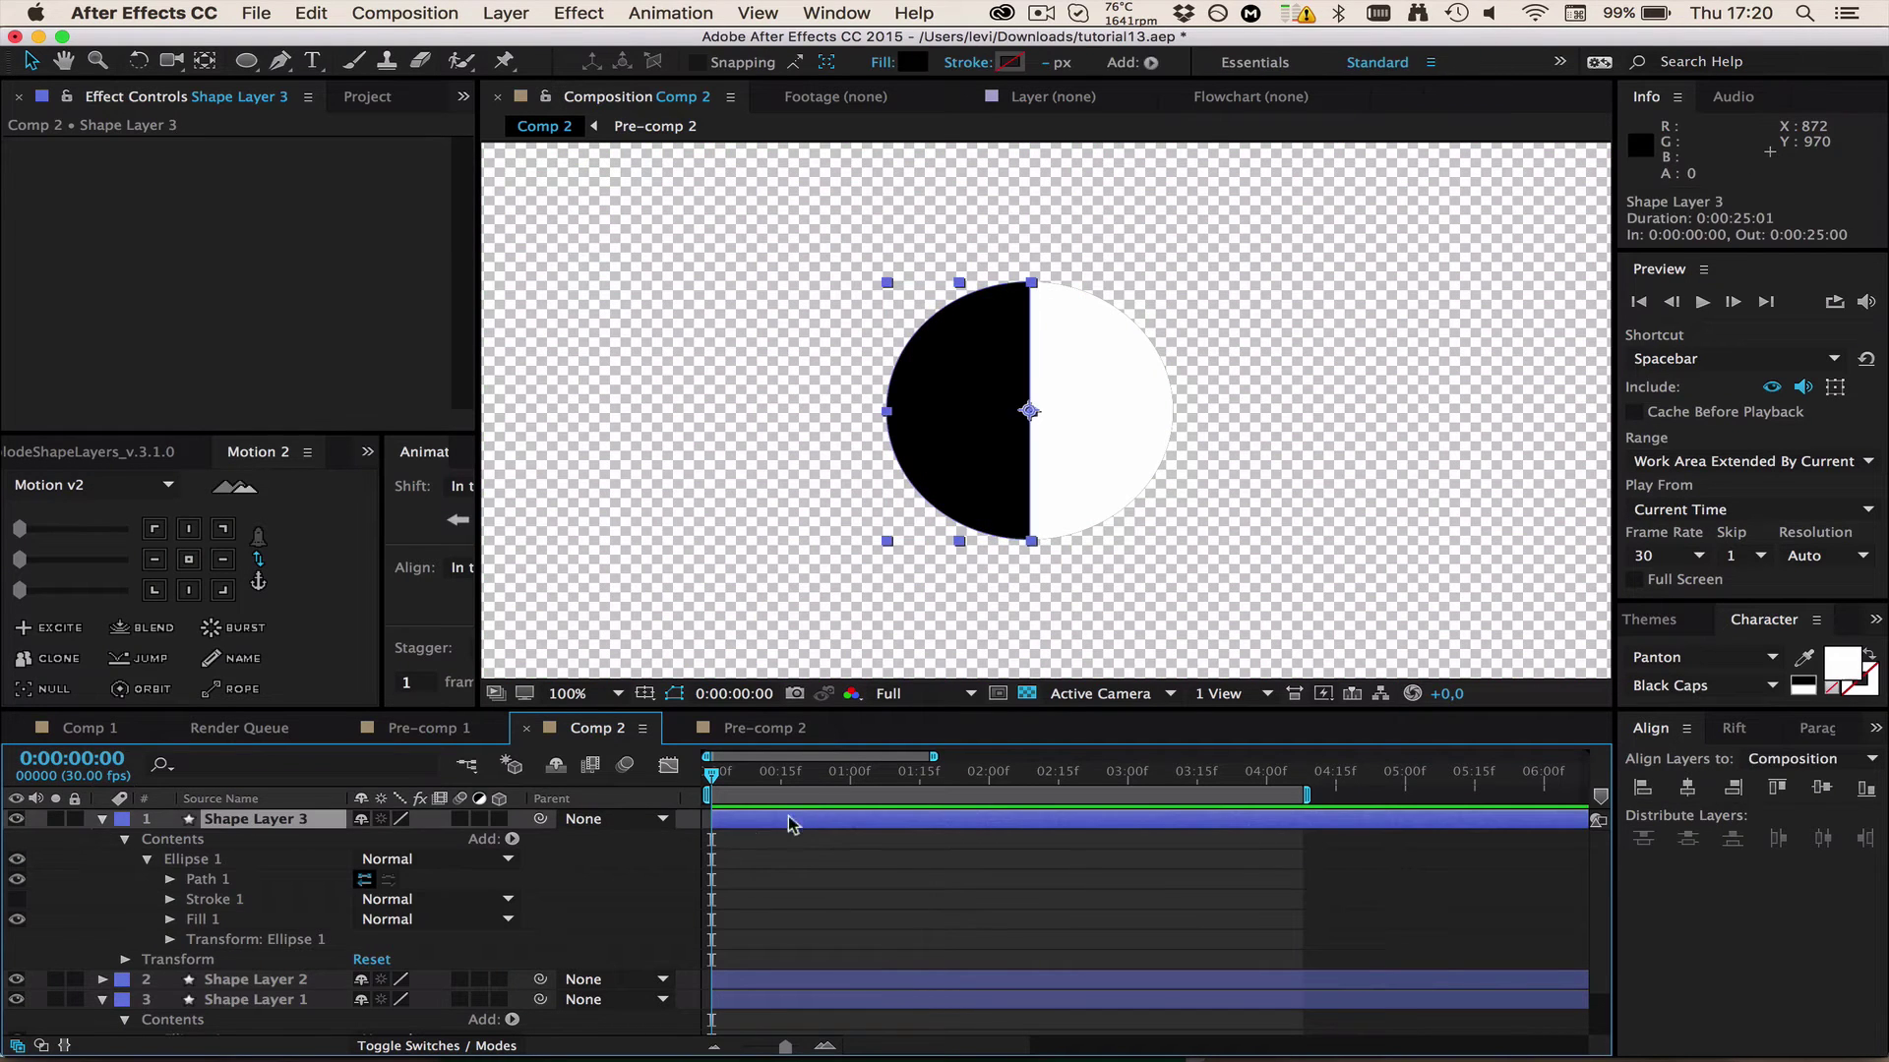
- Duplicate Shape Layer 3 as Shape Layer 4 and set its horizontal scale to -100%
{"action": "key", "text": "super+d"}
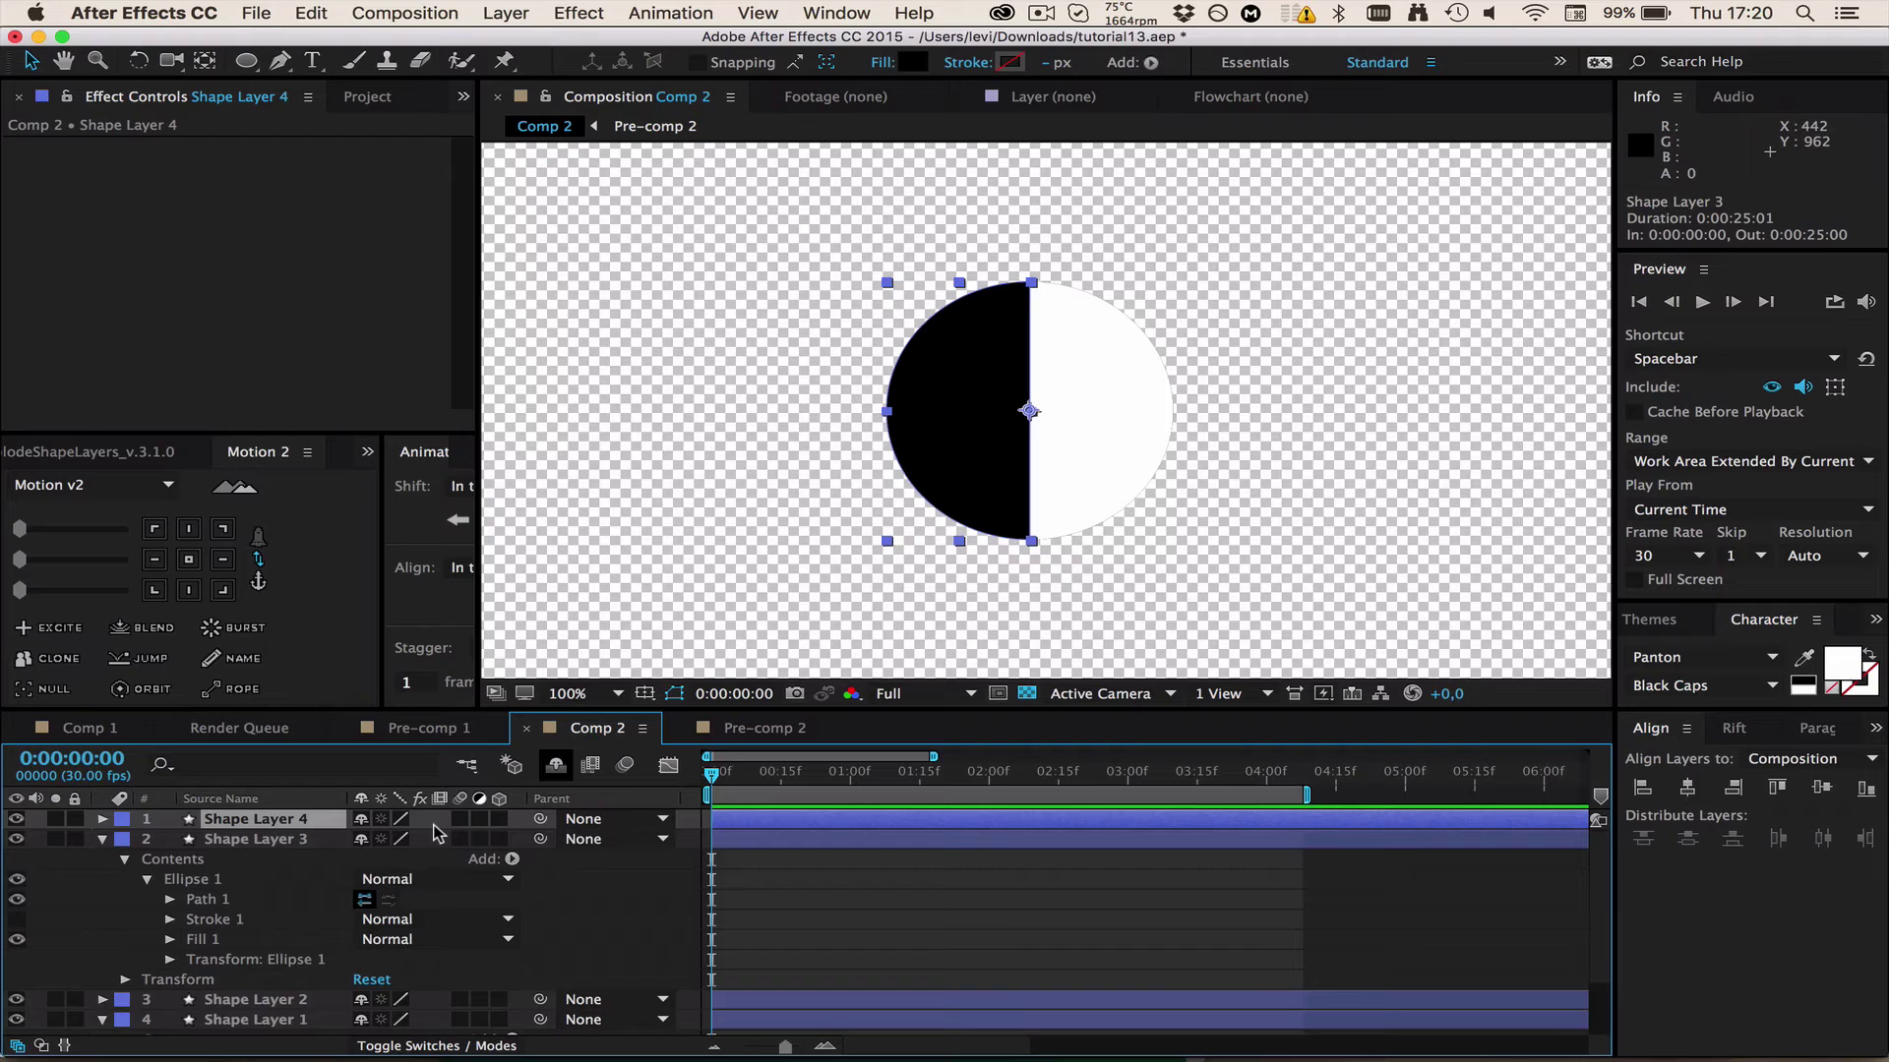
{"action": "key", "text": "s"}
{"action": "left_click", "coordinate": [392, 838]}
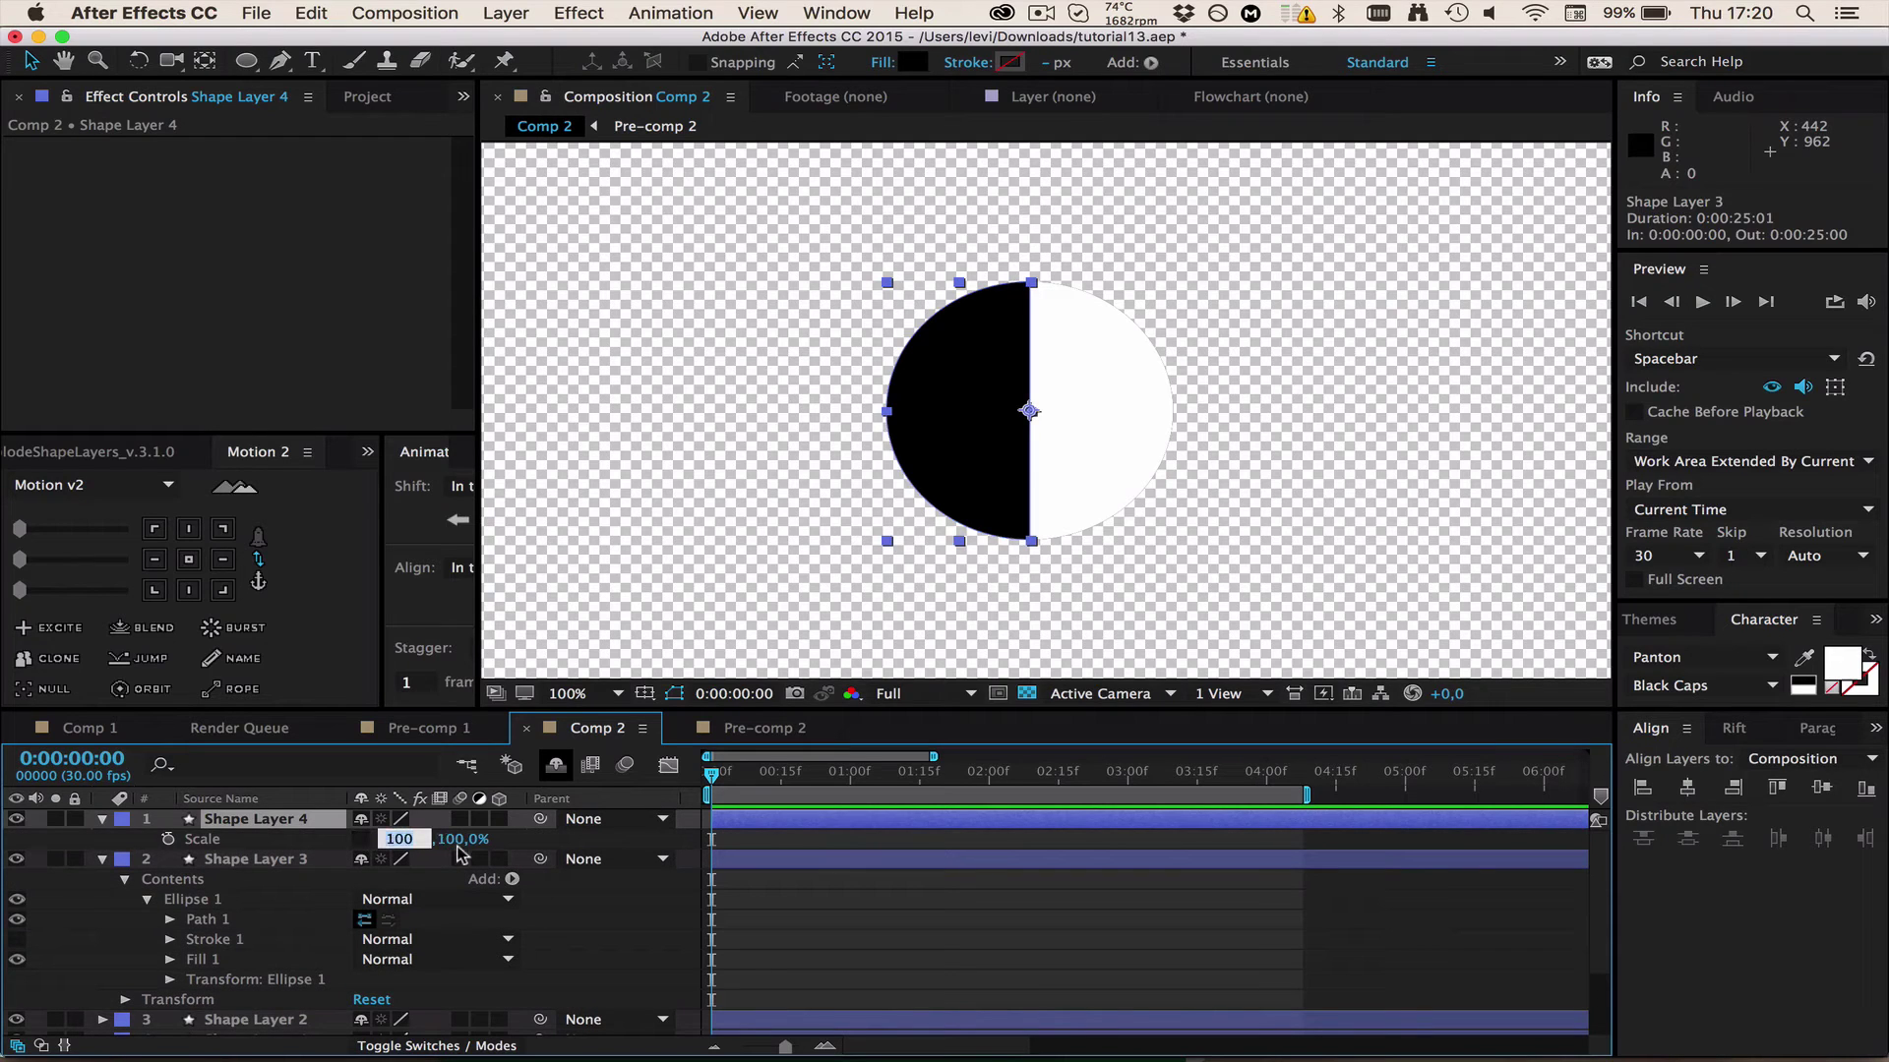
{"action": "type", "text": "-100"}
{"action": "key", "text": "Return"}
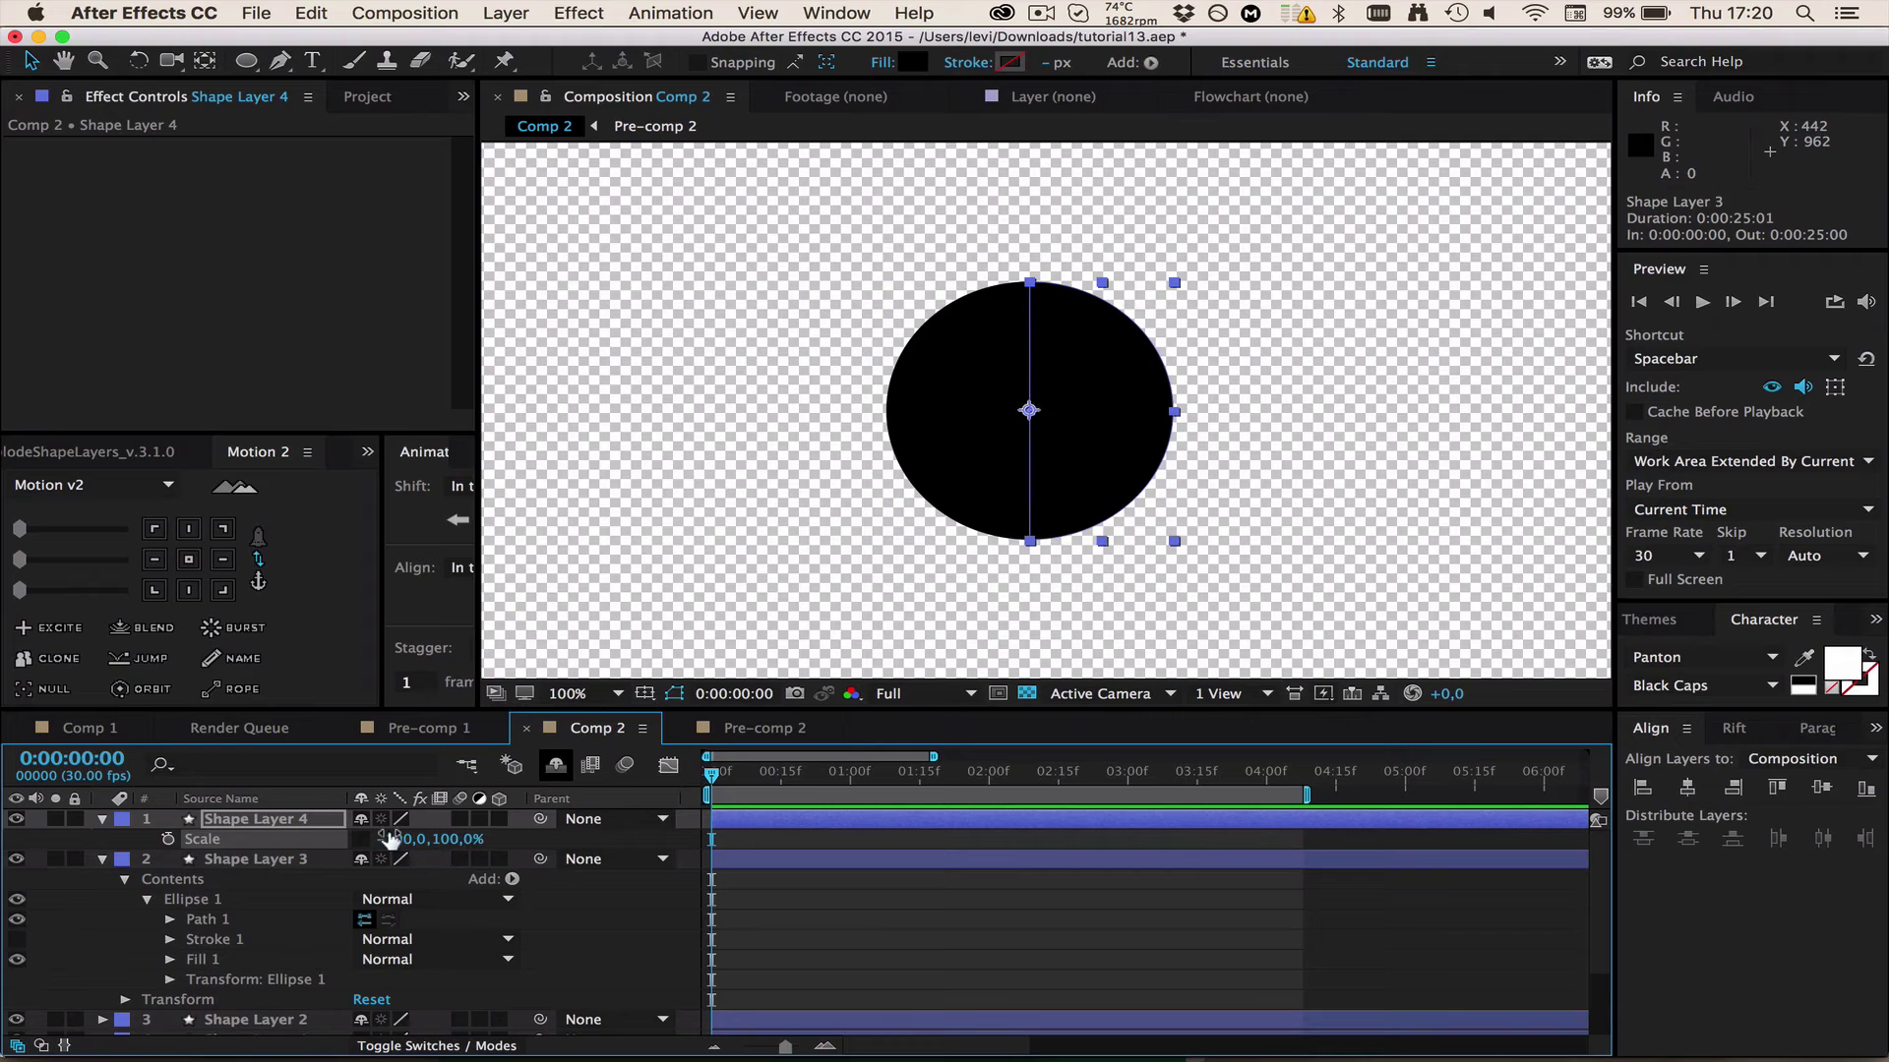
{"action": "left_click", "coordinate": [779, 905]}
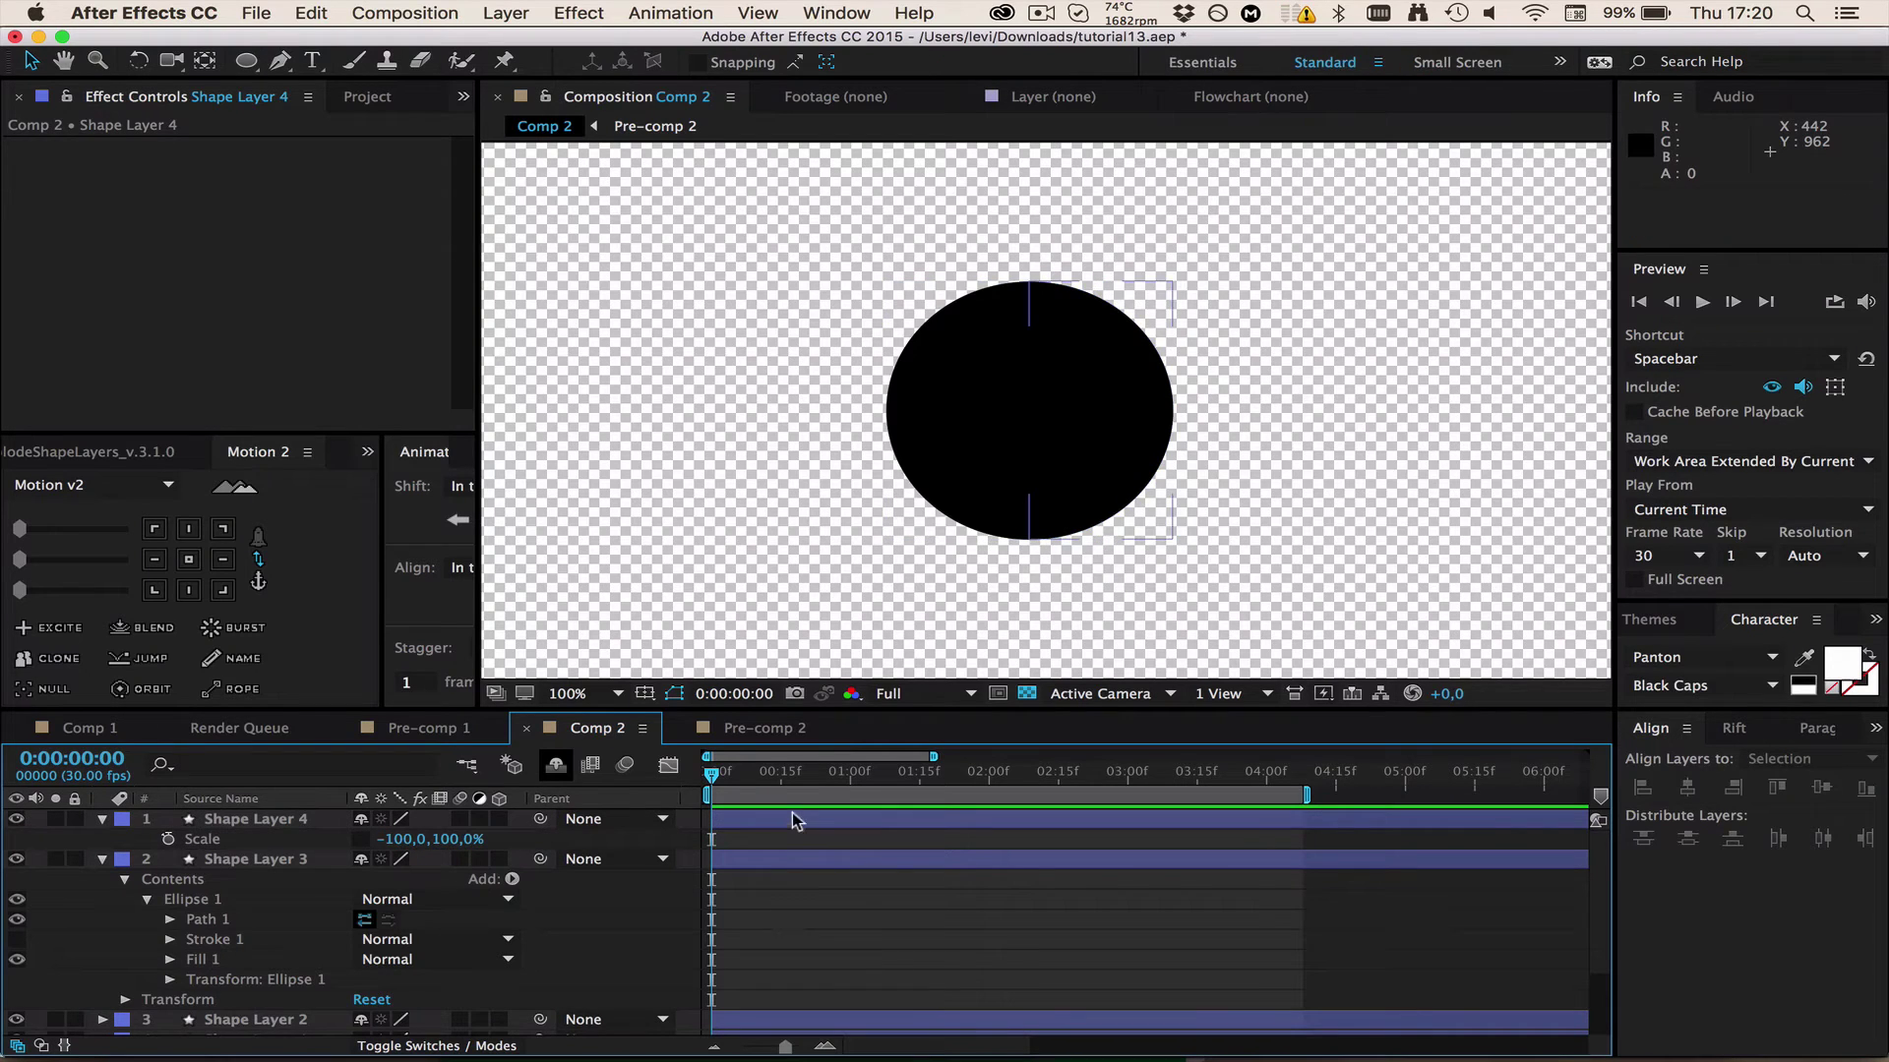
{"action": "left_click", "coordinate": [769, 818]}
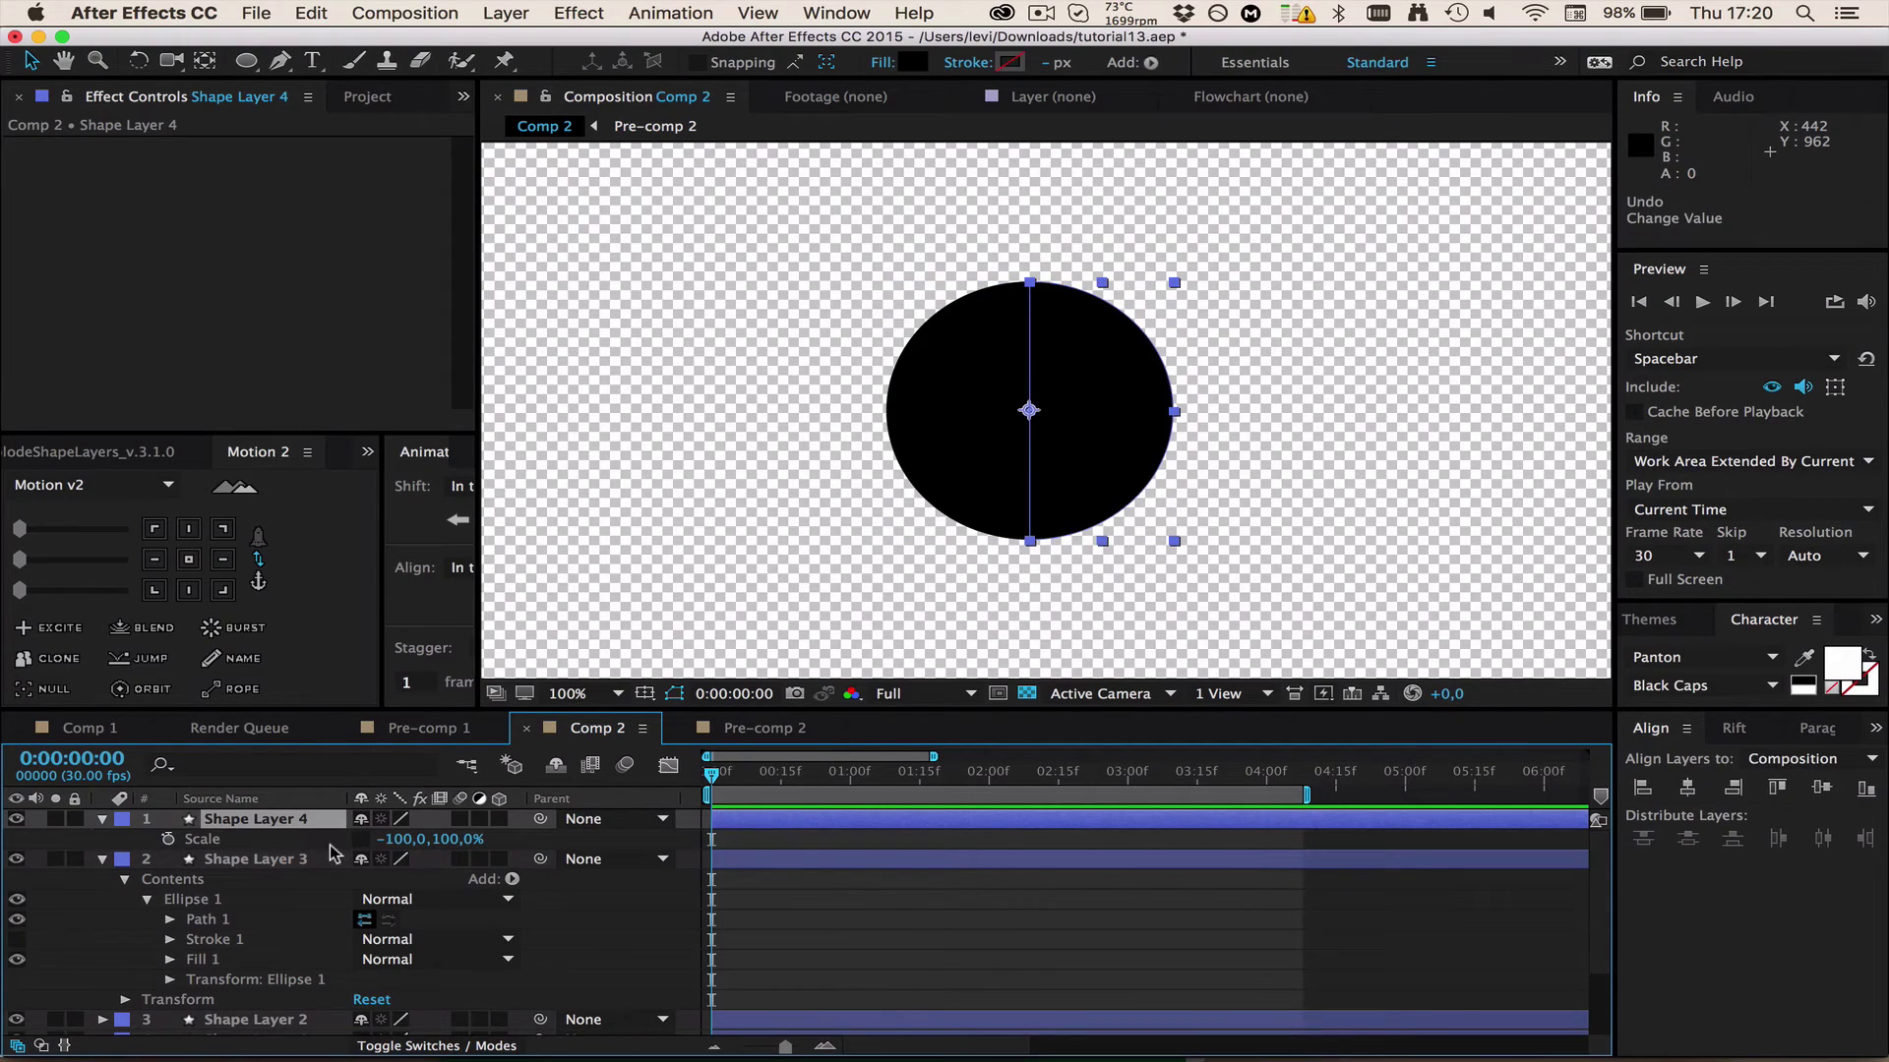
- Keyframe Shape Layer 4's Scale from -100% at frame 0 to 0% at frame 15
{"action": "left_click", "coordinate": [167, 838]}
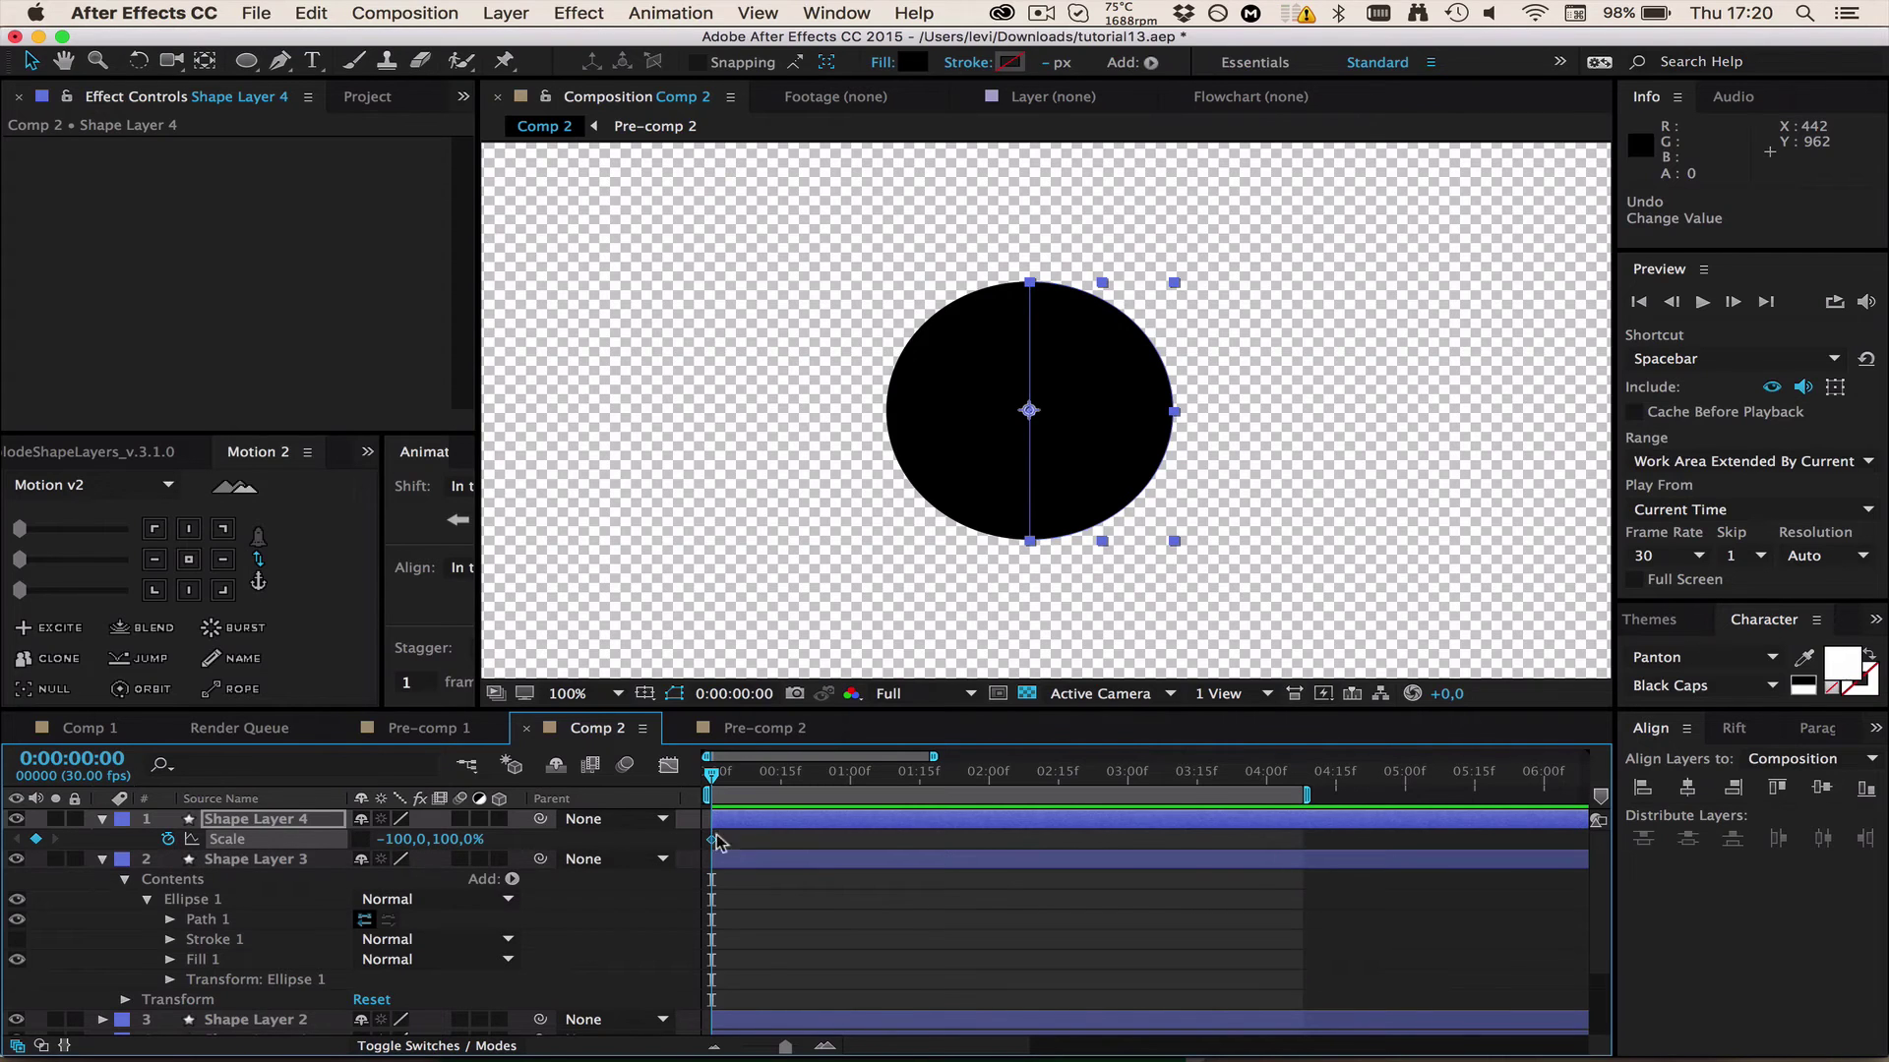
{"action": "left_click_drag", "start_coordinate": [764, 774], "coordinate": [780, 774]}
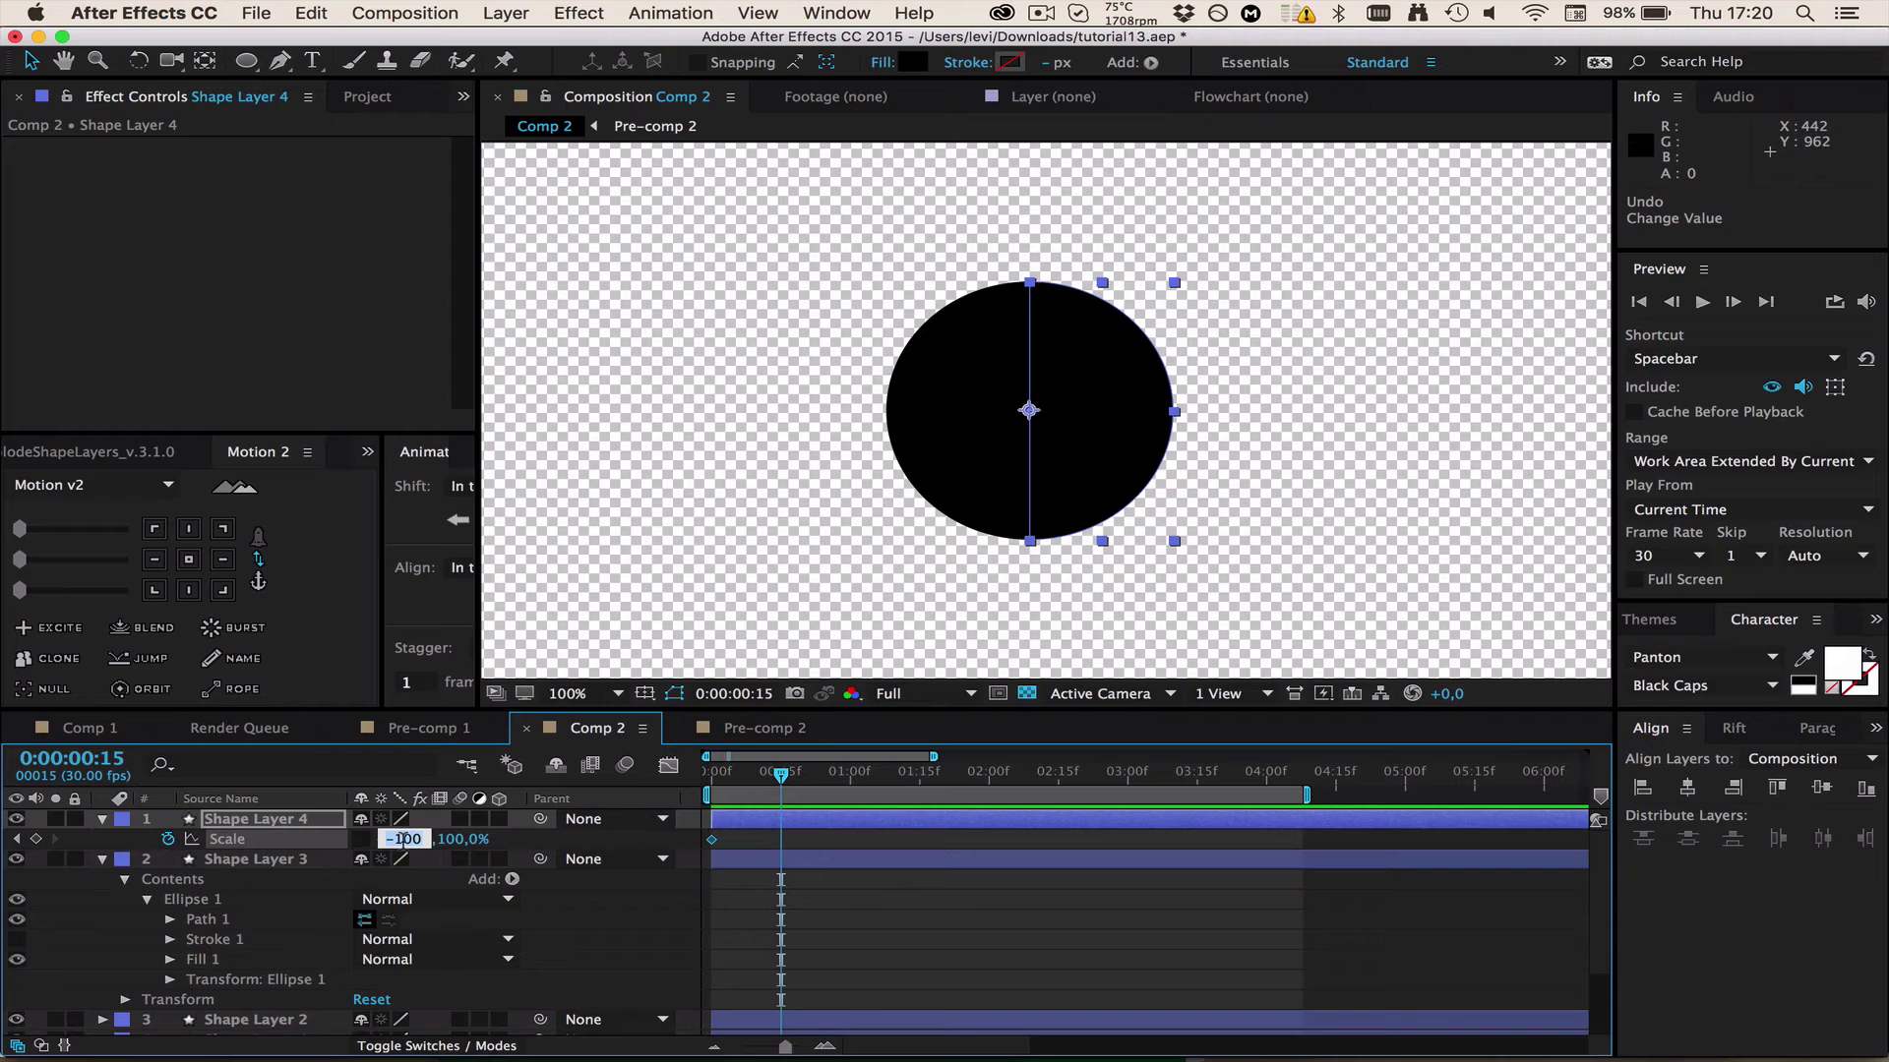
{"action": "key", "text": "Return"}
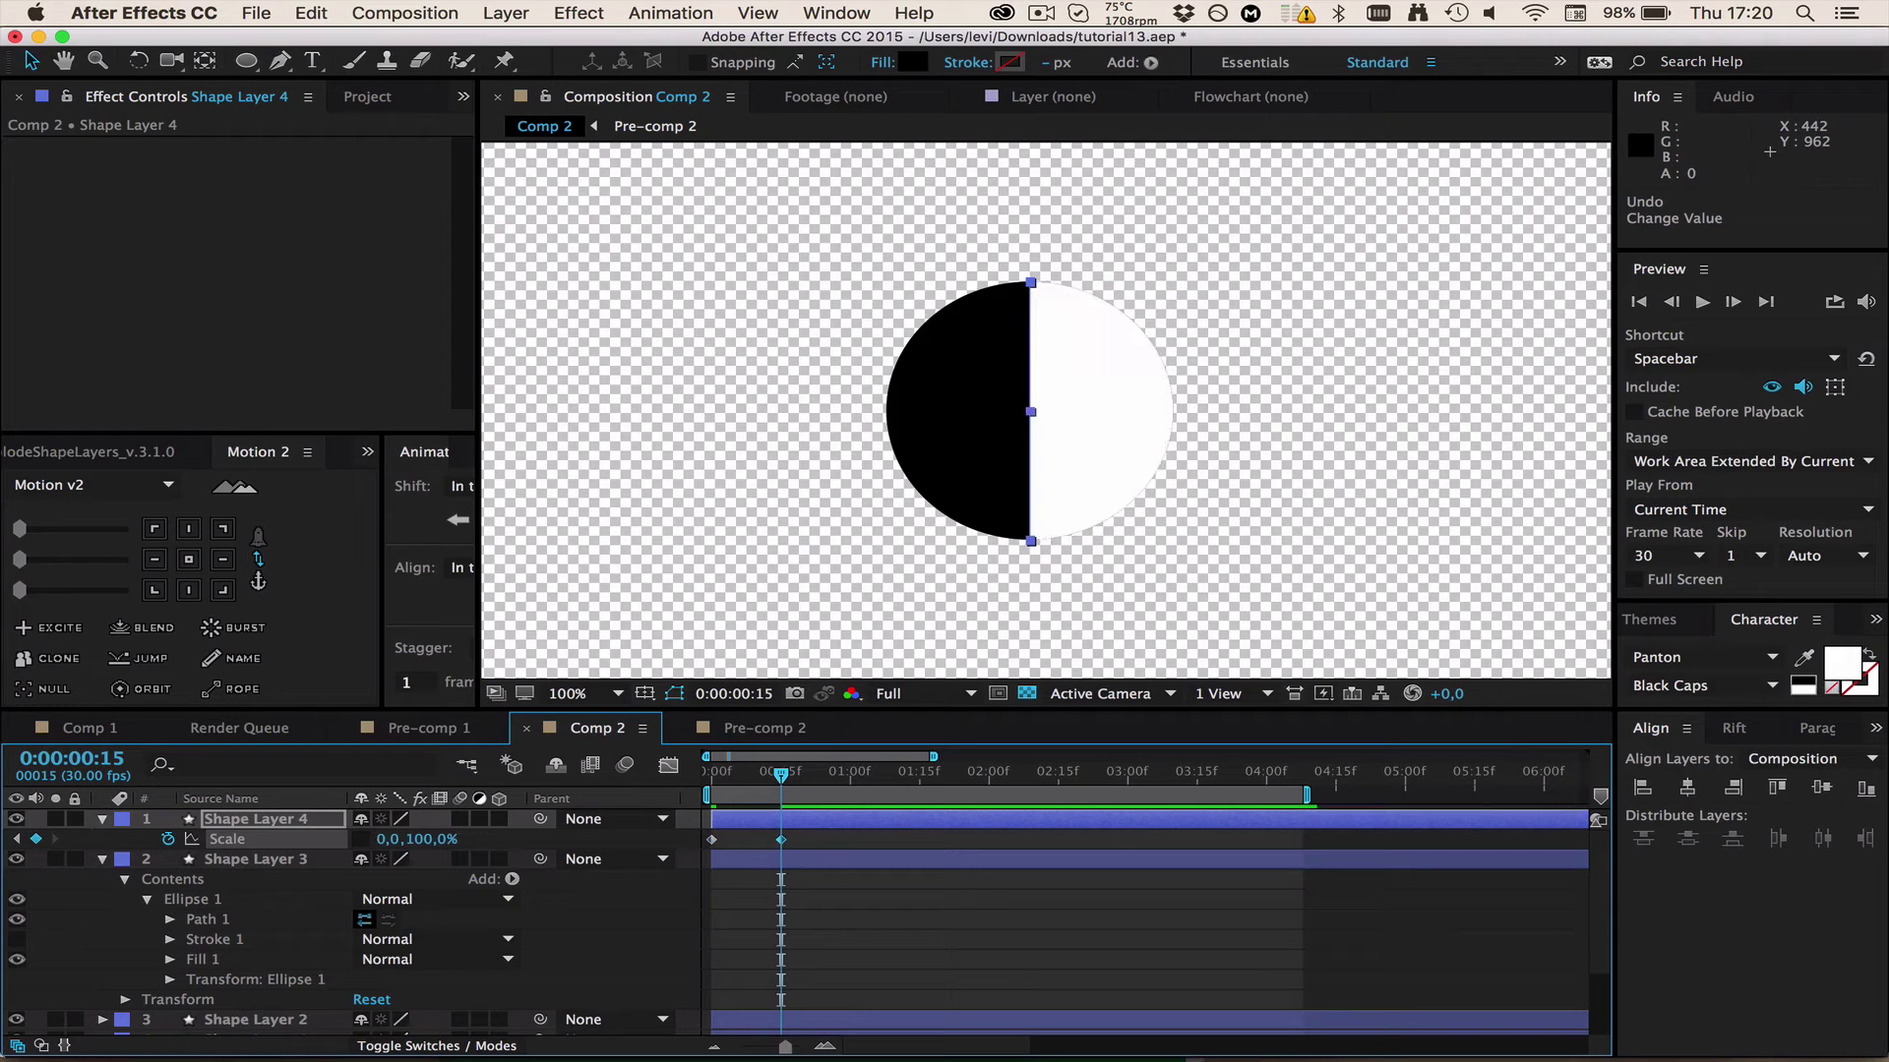
{"action": "left_click", "coordinate": [882, 961]}
{"action": "left_click", "coordinate": [757, 775]}
{"action": "left_click_drag", "start_coordinate": [757, 775], "coordinate": [679, 773]}
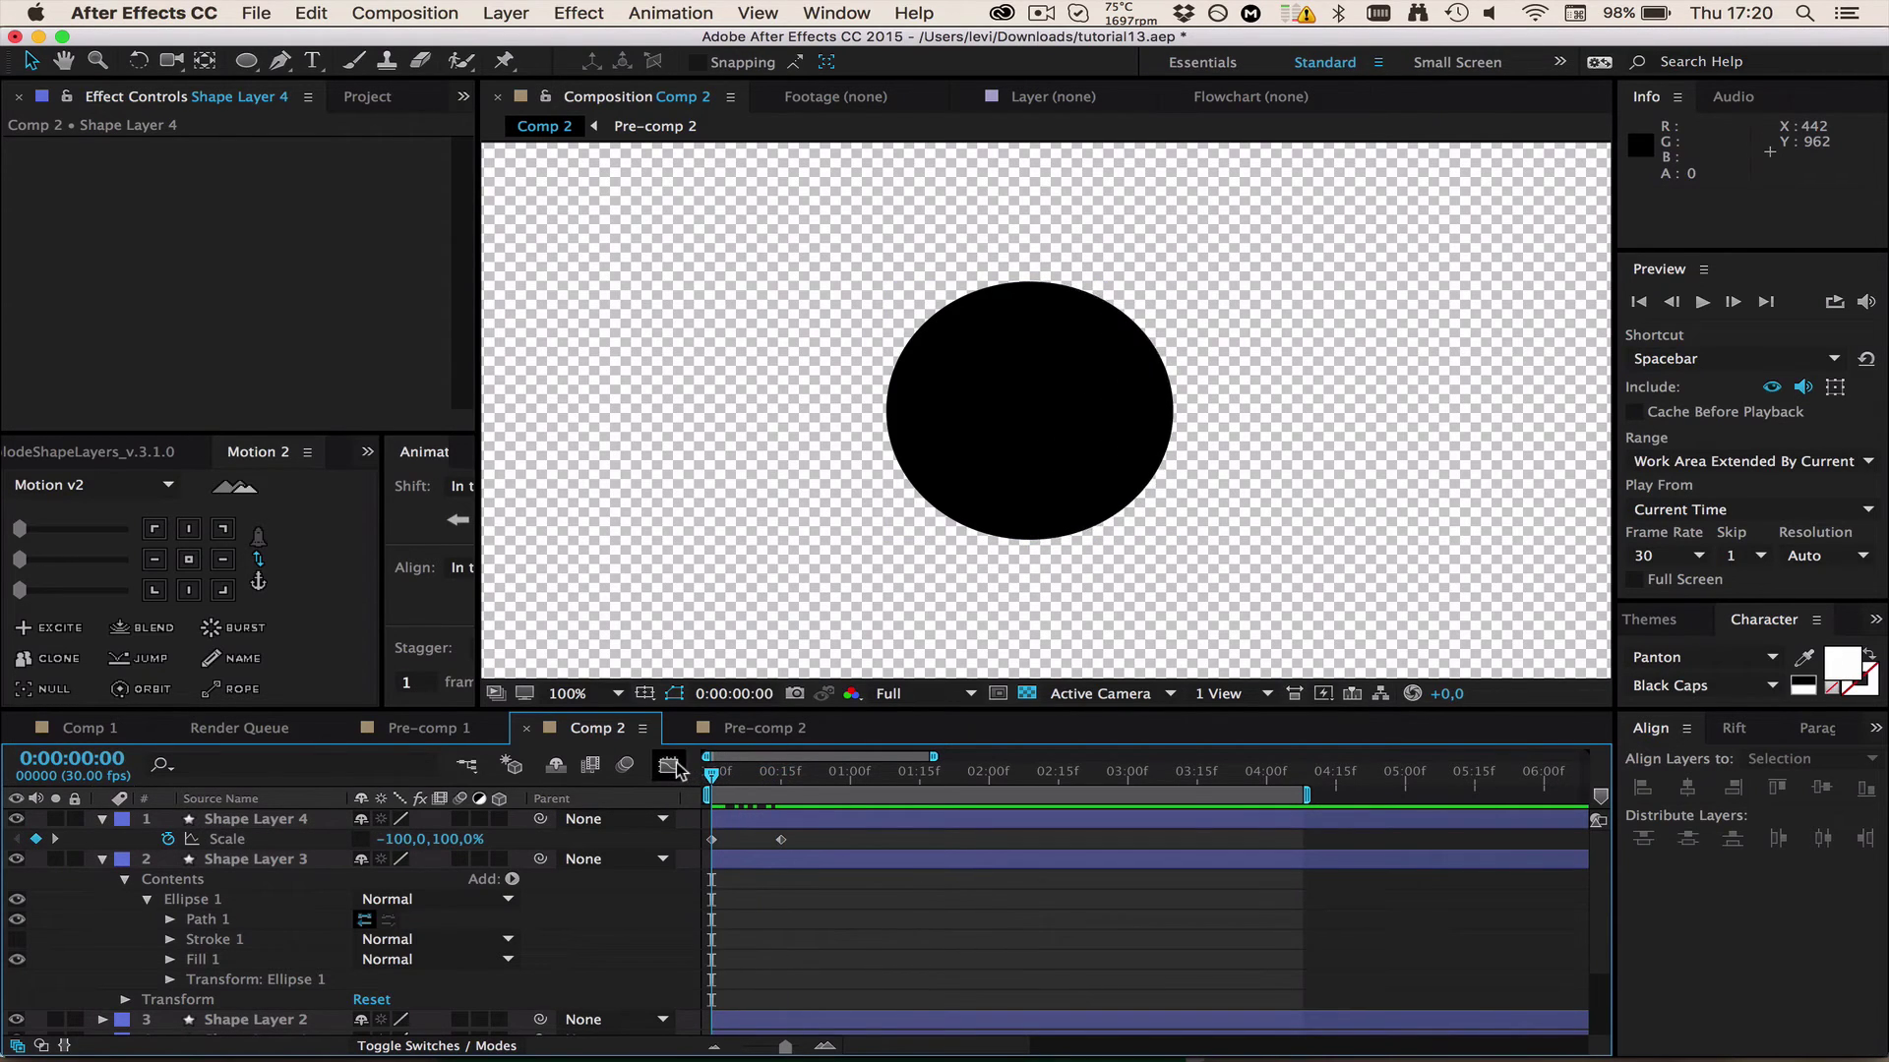
- Preview the flip animation and save the project
{"action": "key", "text": "space"}
{"action": "left_click", "coordinate": [780, 773]}
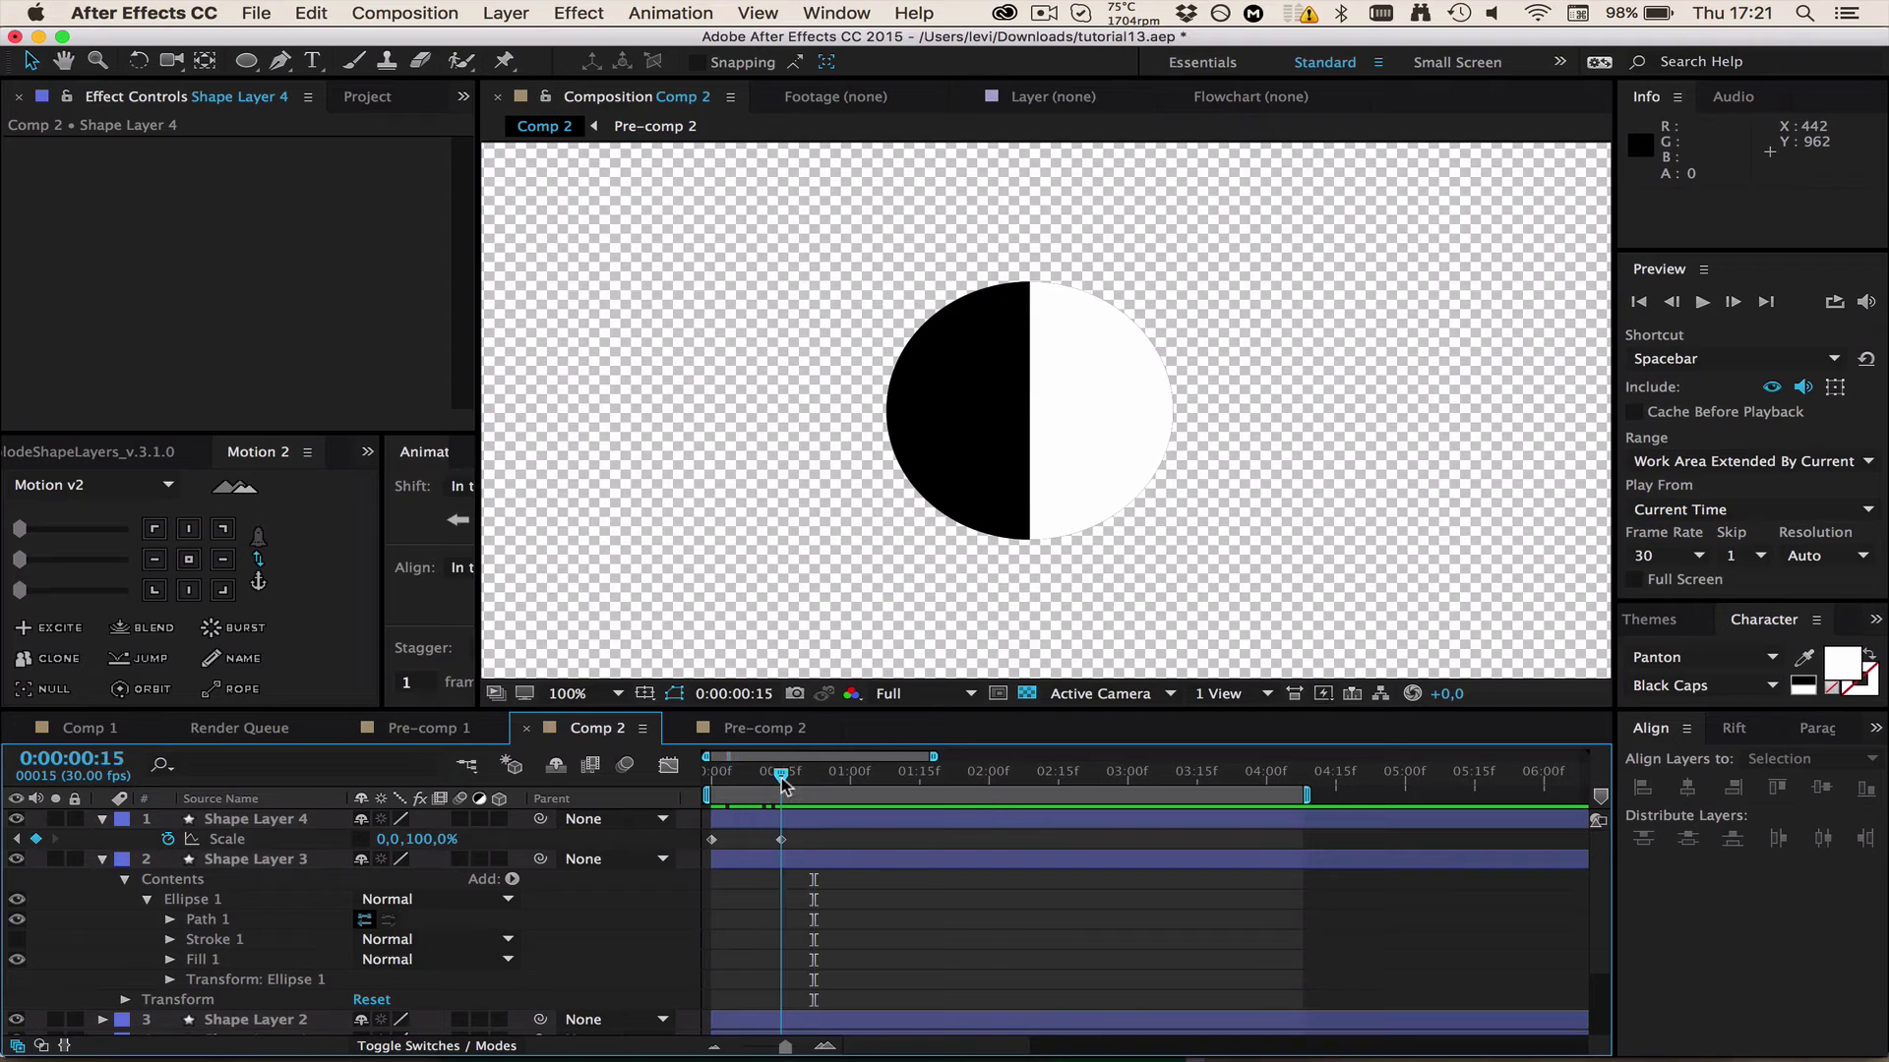
{"action": "key", "text": "super+s"}
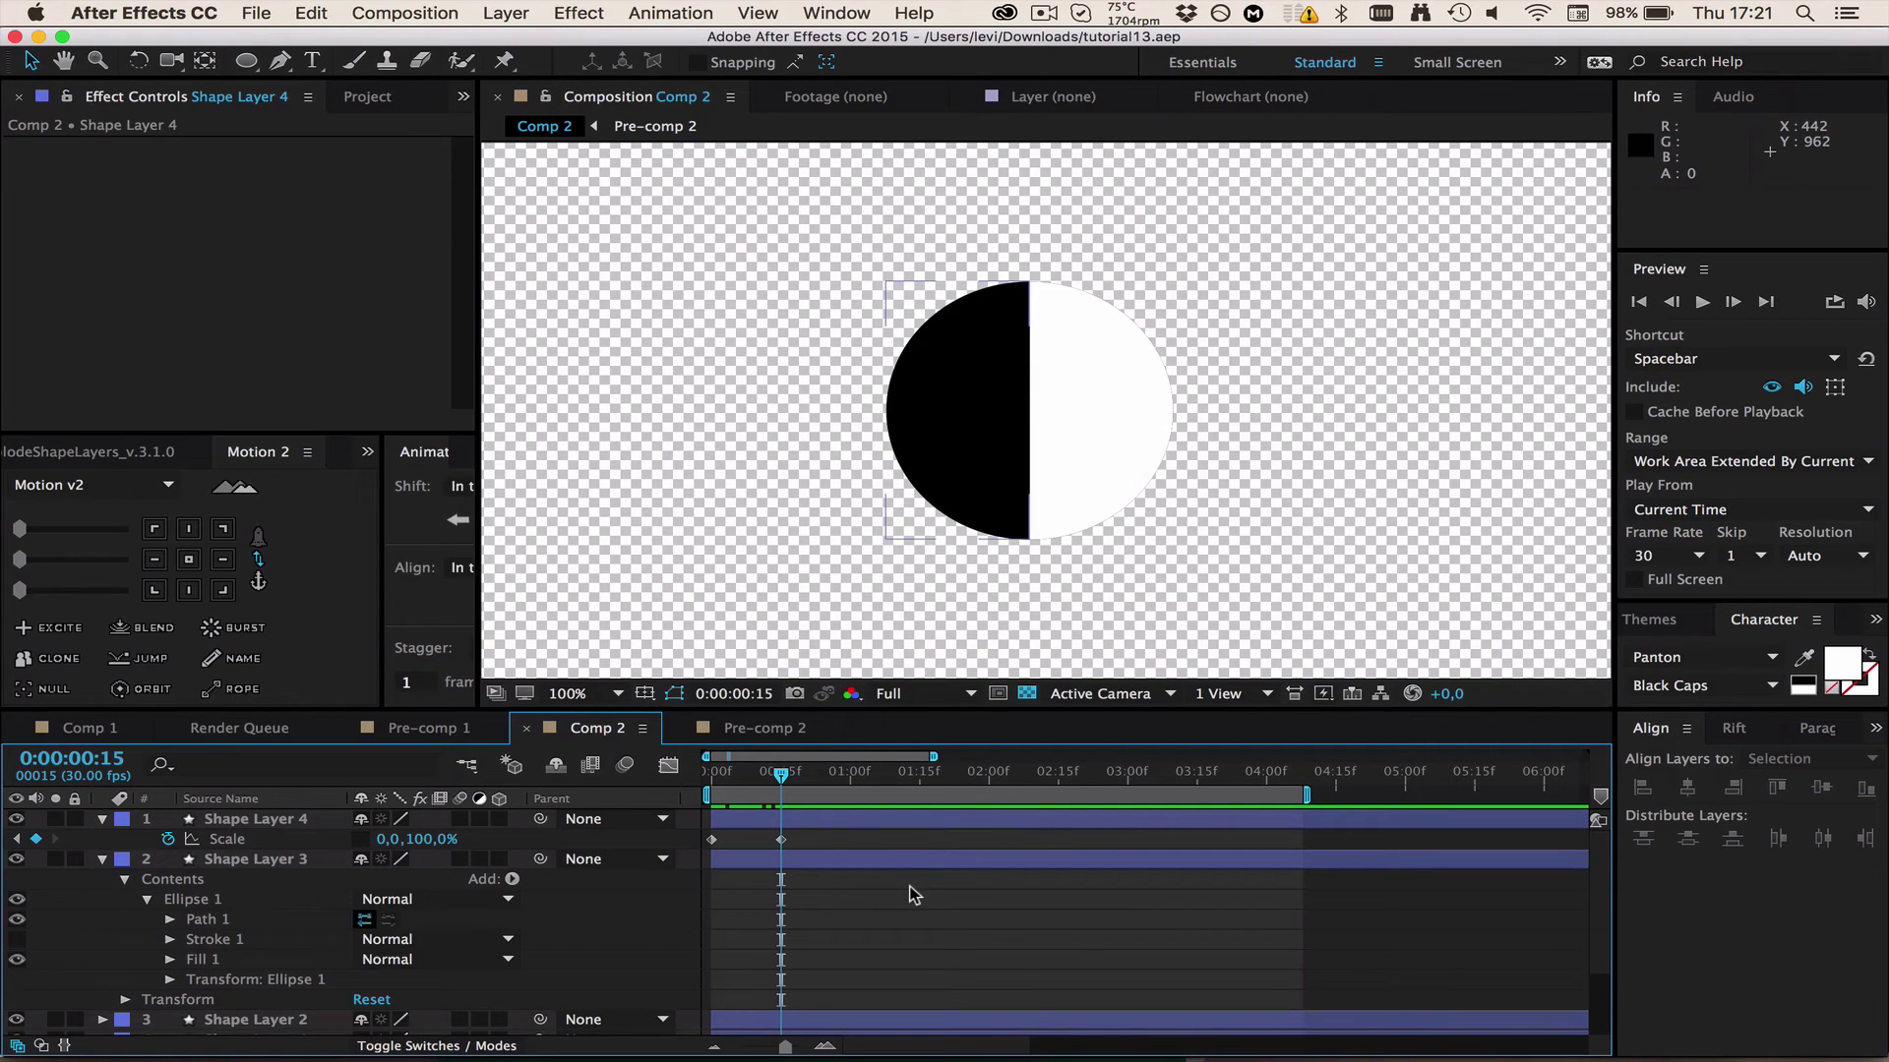
- Copy Shape Layer 2 and paste it on top as Shape Layer 5
{"action": "scroll", "coordinate": [777, 1005], "scroll_direction": "down", "scroll_amount": 3}
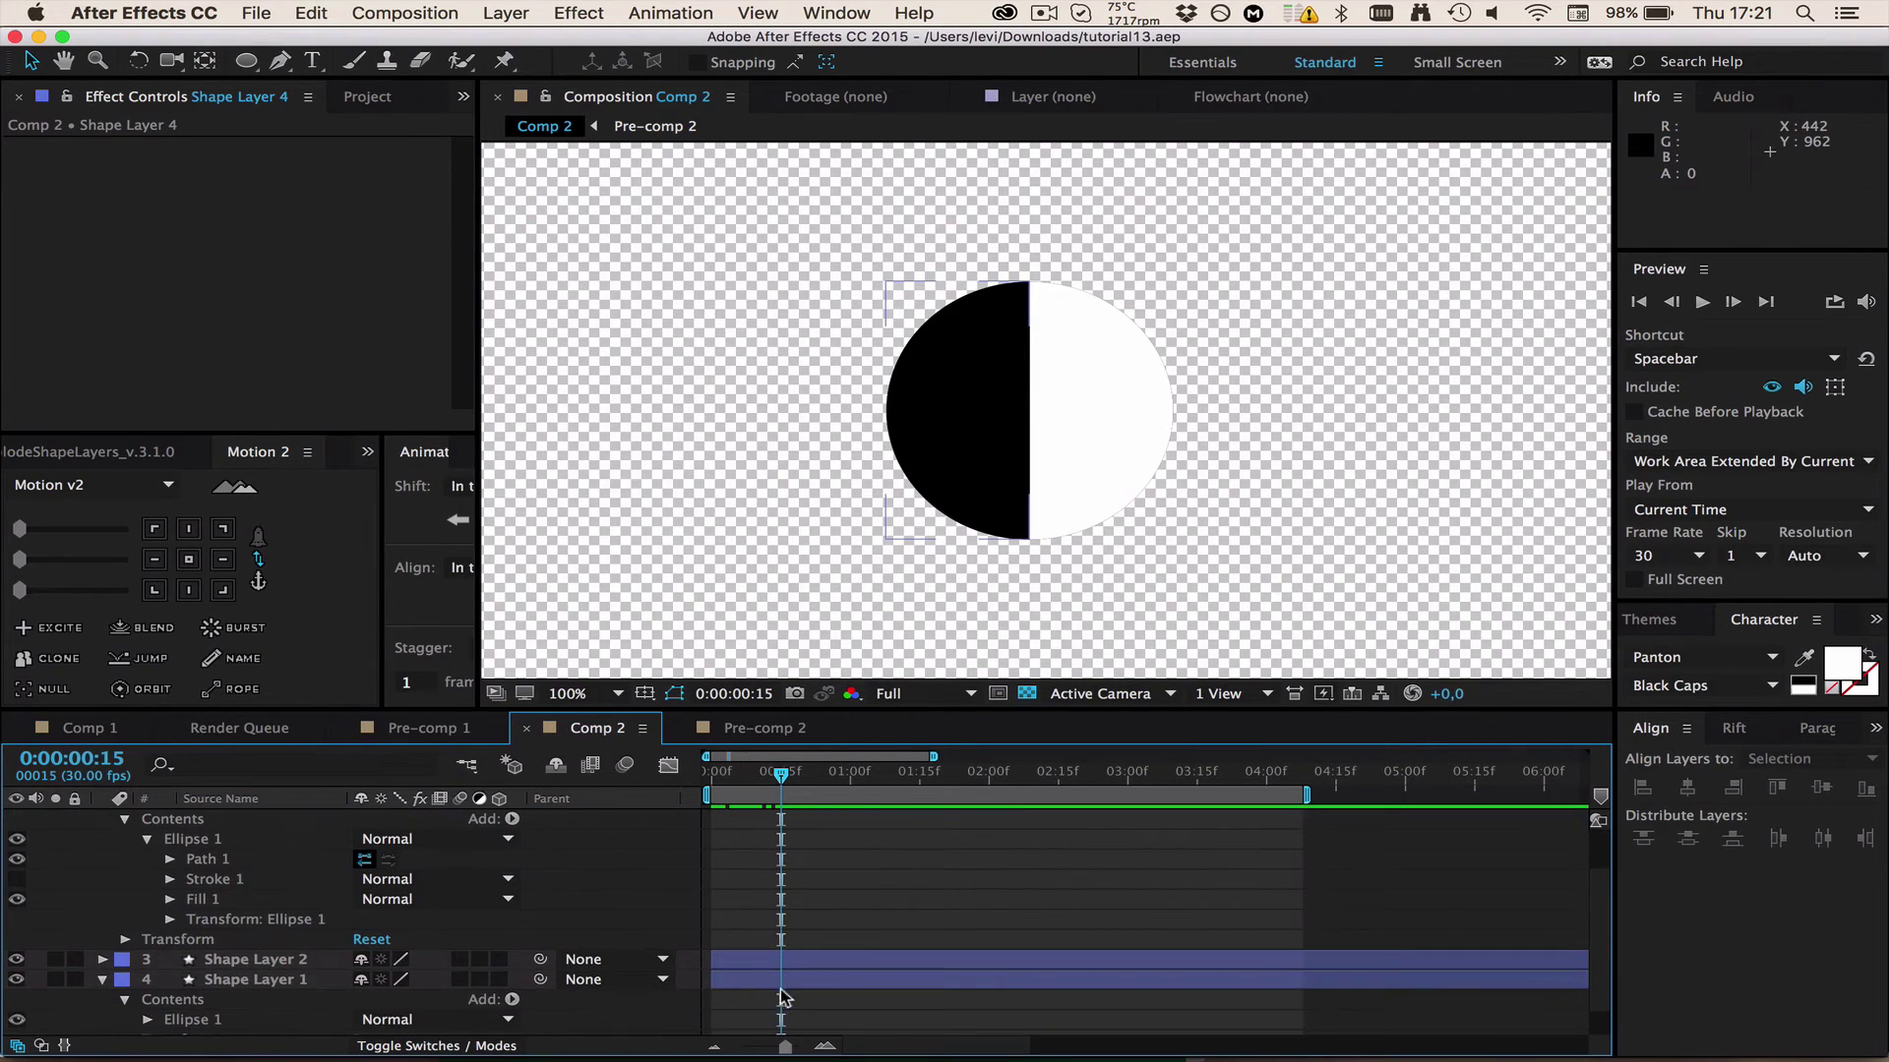
{"action": "left_click", "coordinate": [766, 962]}
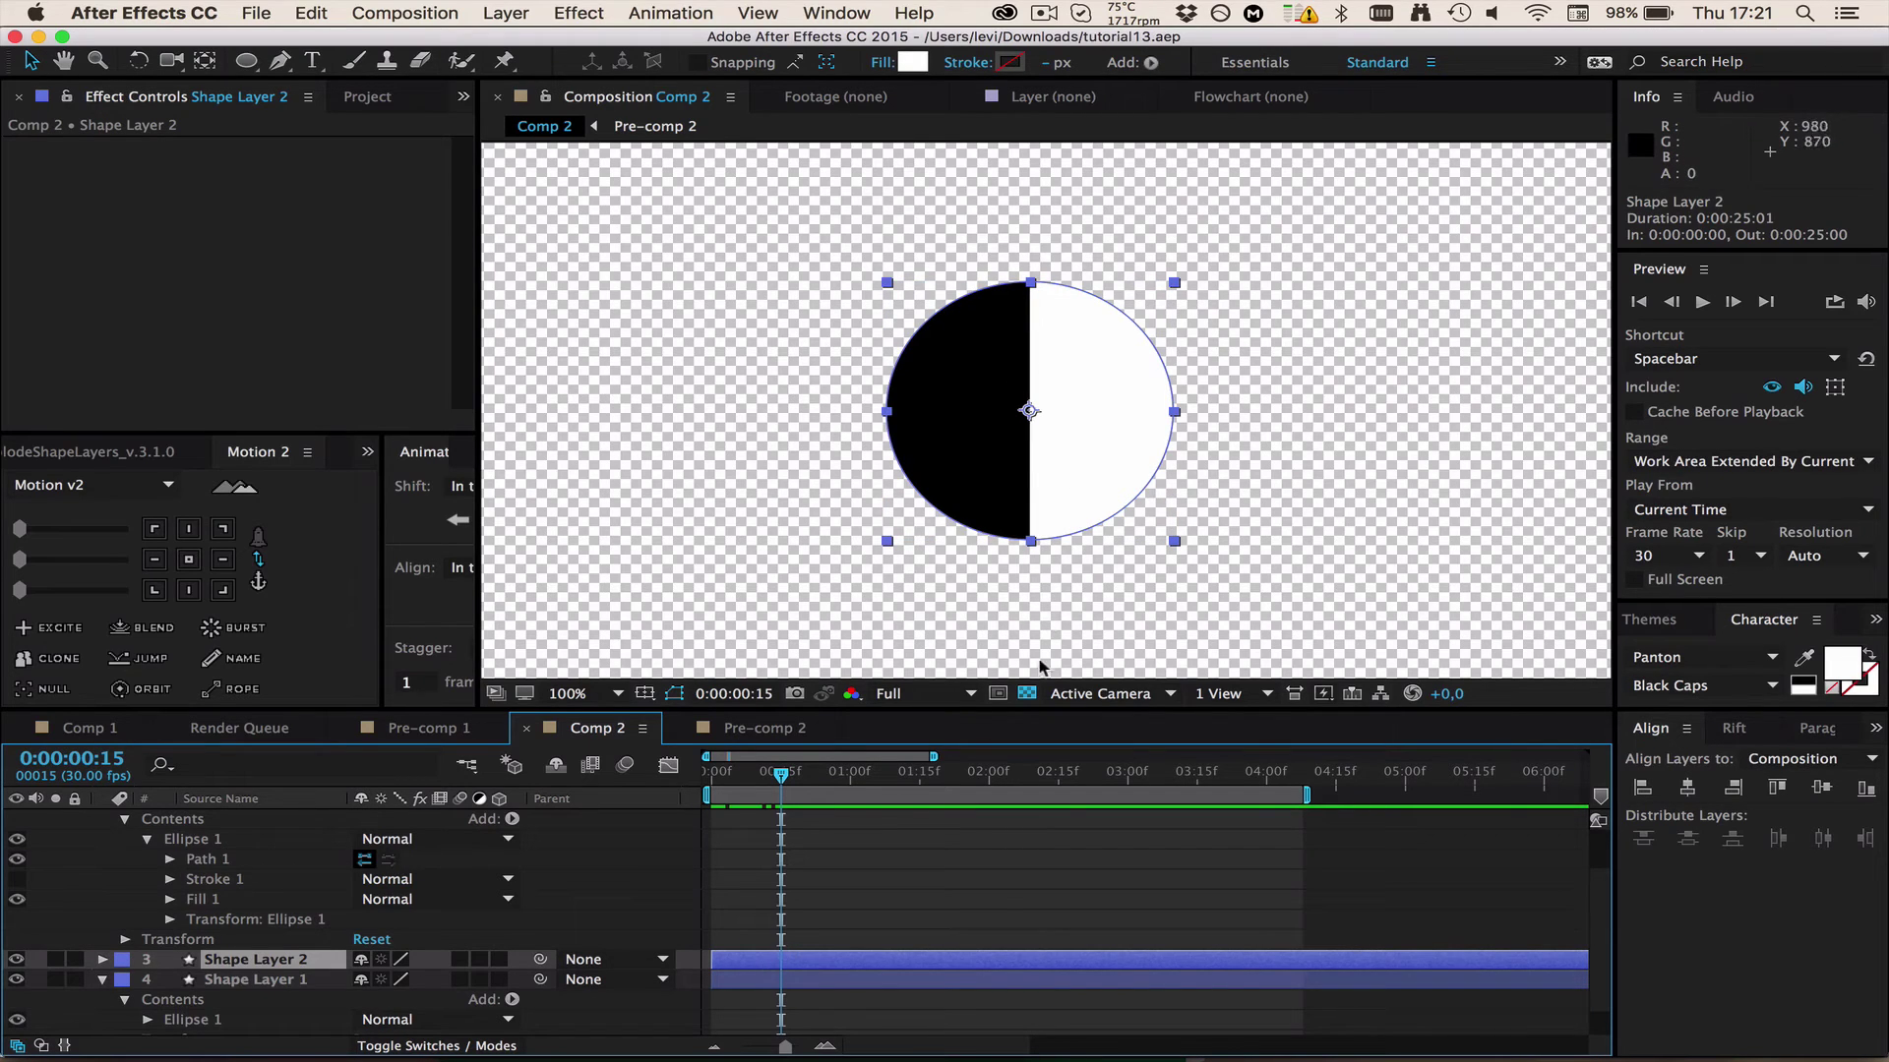
{"action": "key", "text": "super+c"}
{"action": "scroll", "coordinate": [762, 945], "scroll_direction": "up", "scroll_amount": 3}
{"action": "left_click", "coordinate": [777, 822]}
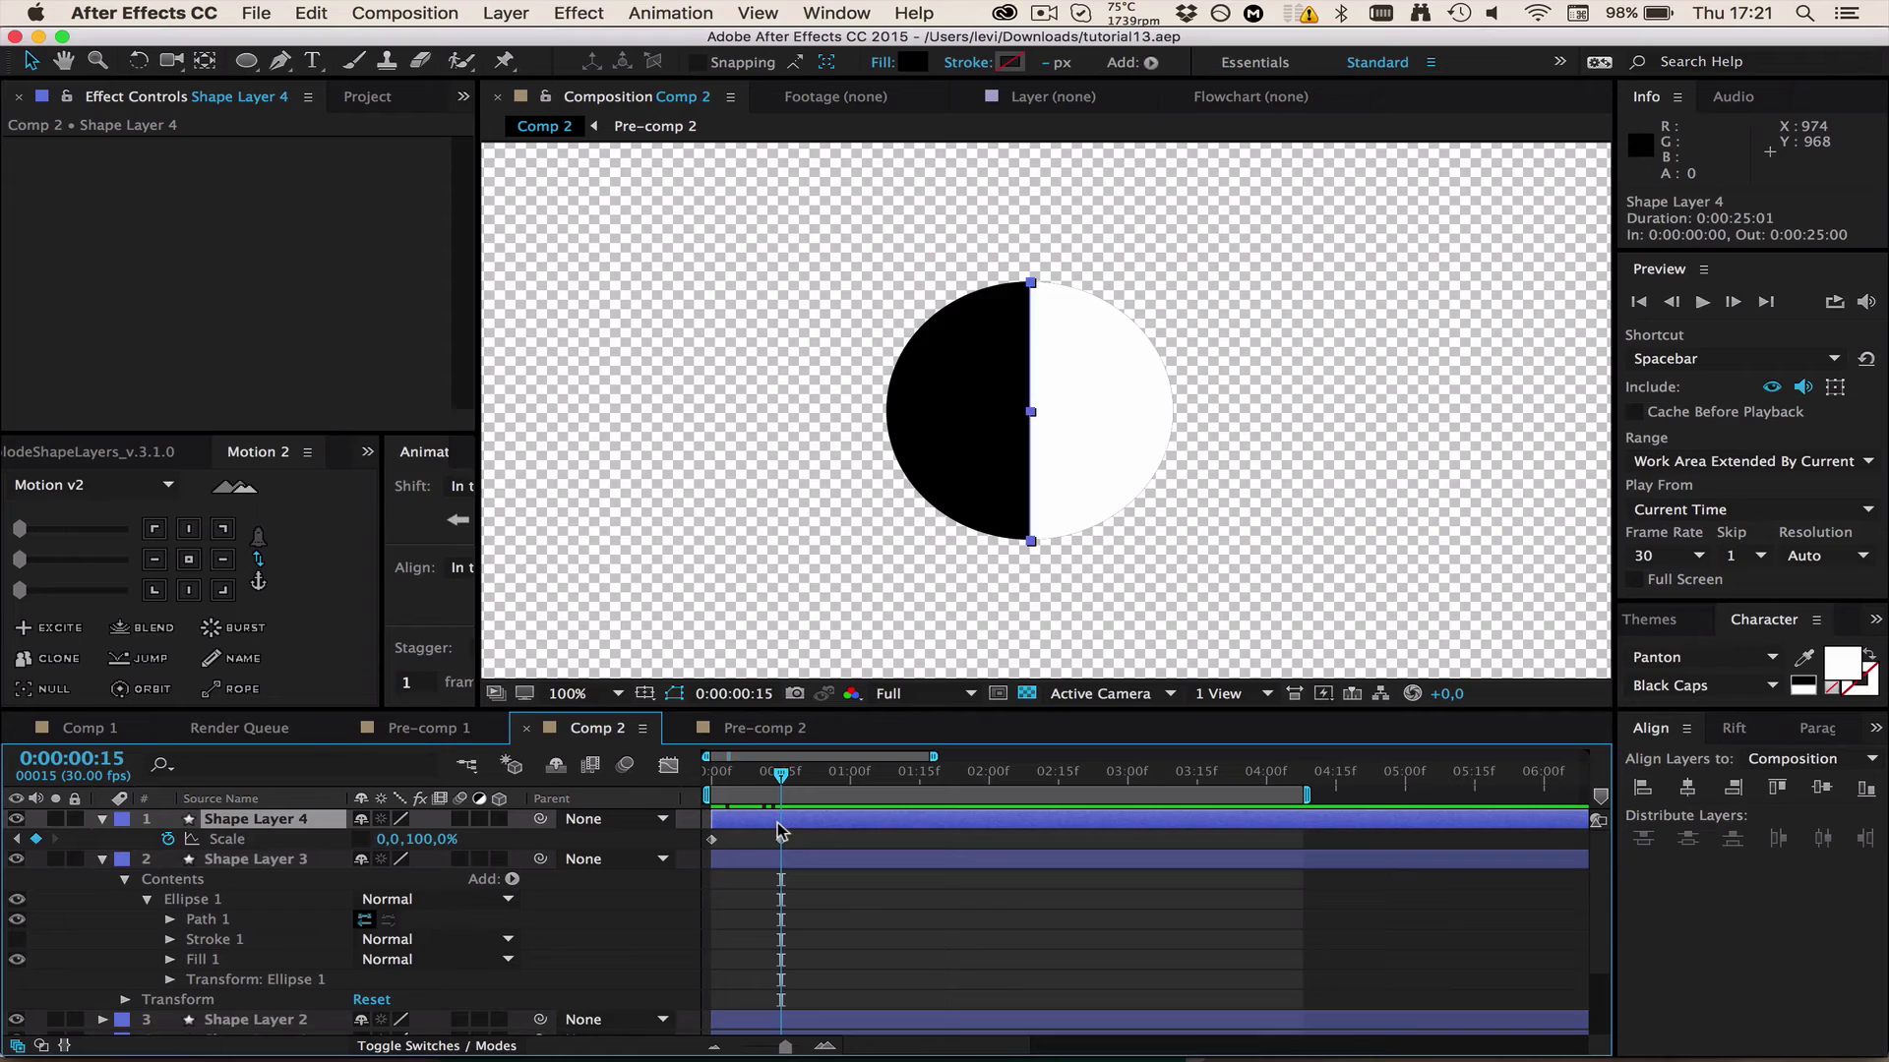
{"action": "key", "text": "super+v"}
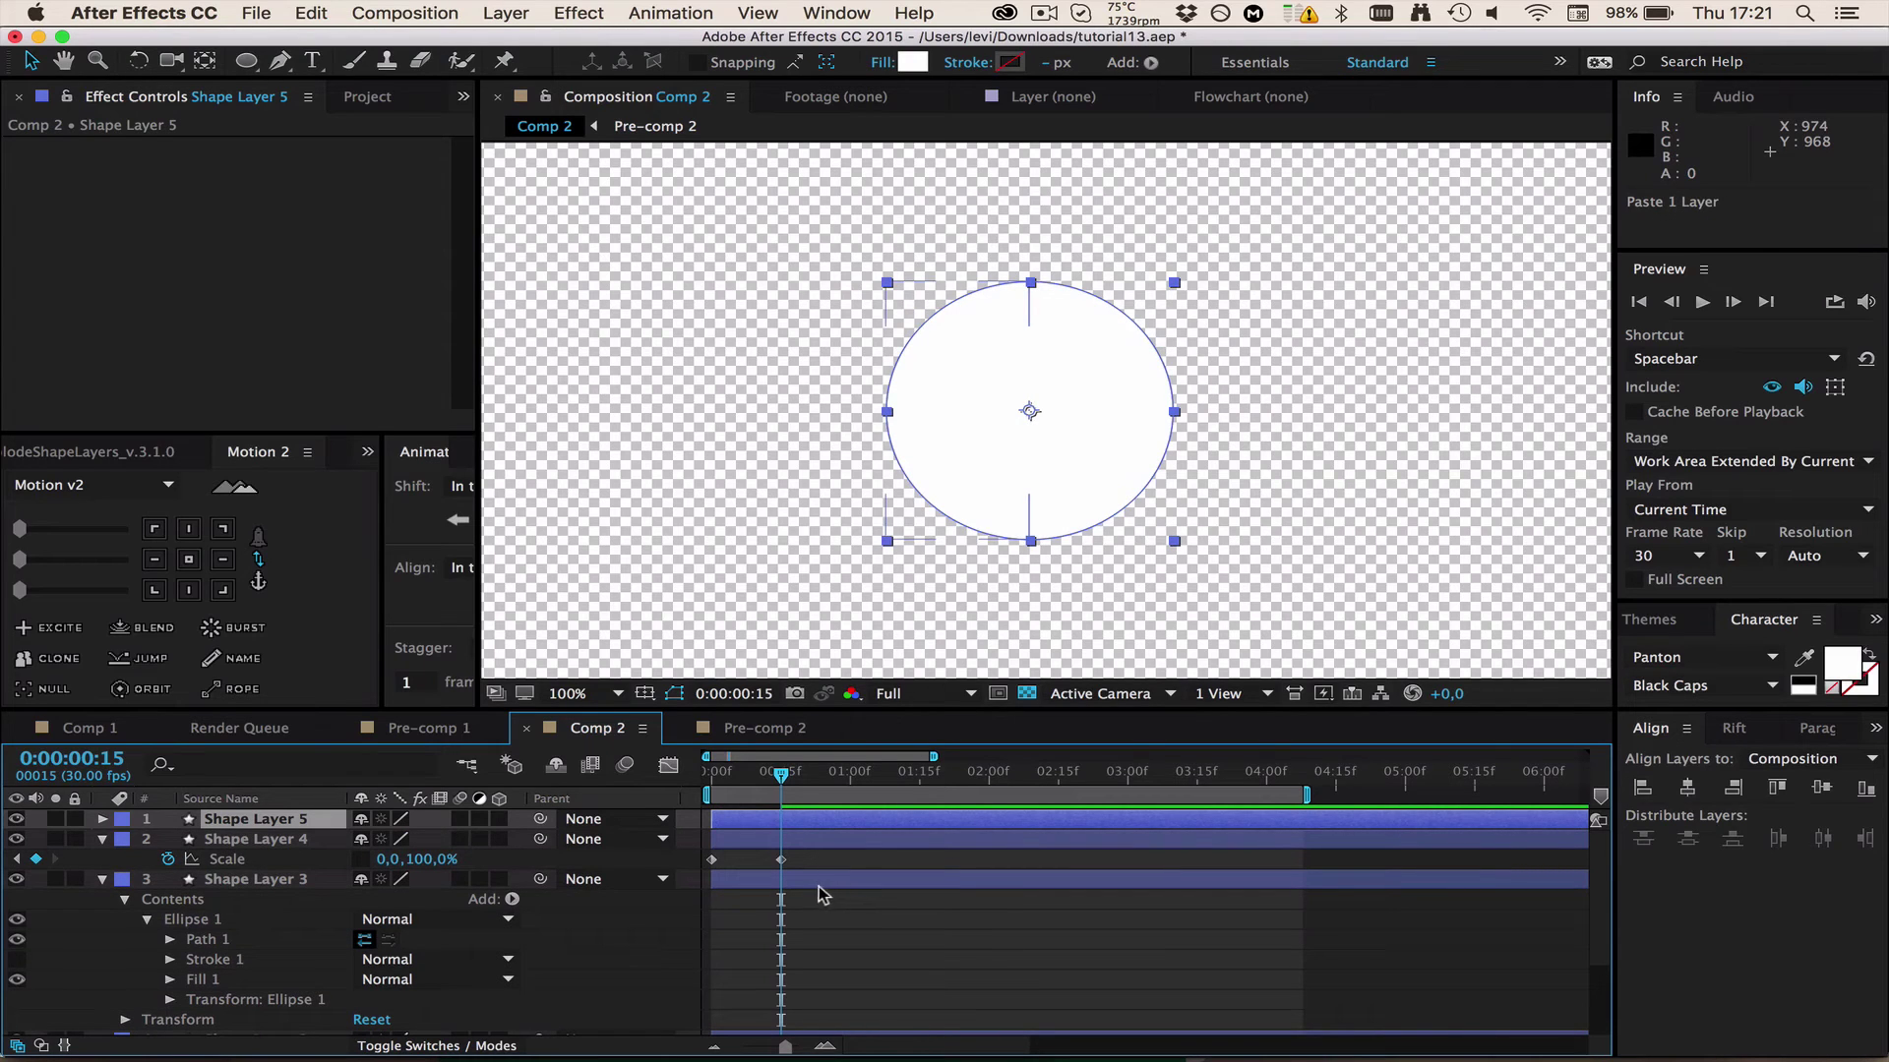
- Keyframe Shape Layer 5's unlinked Scale from 0,100% at frame 15 to 100,100% at 1:00
{"action": "key", "text": "s"}
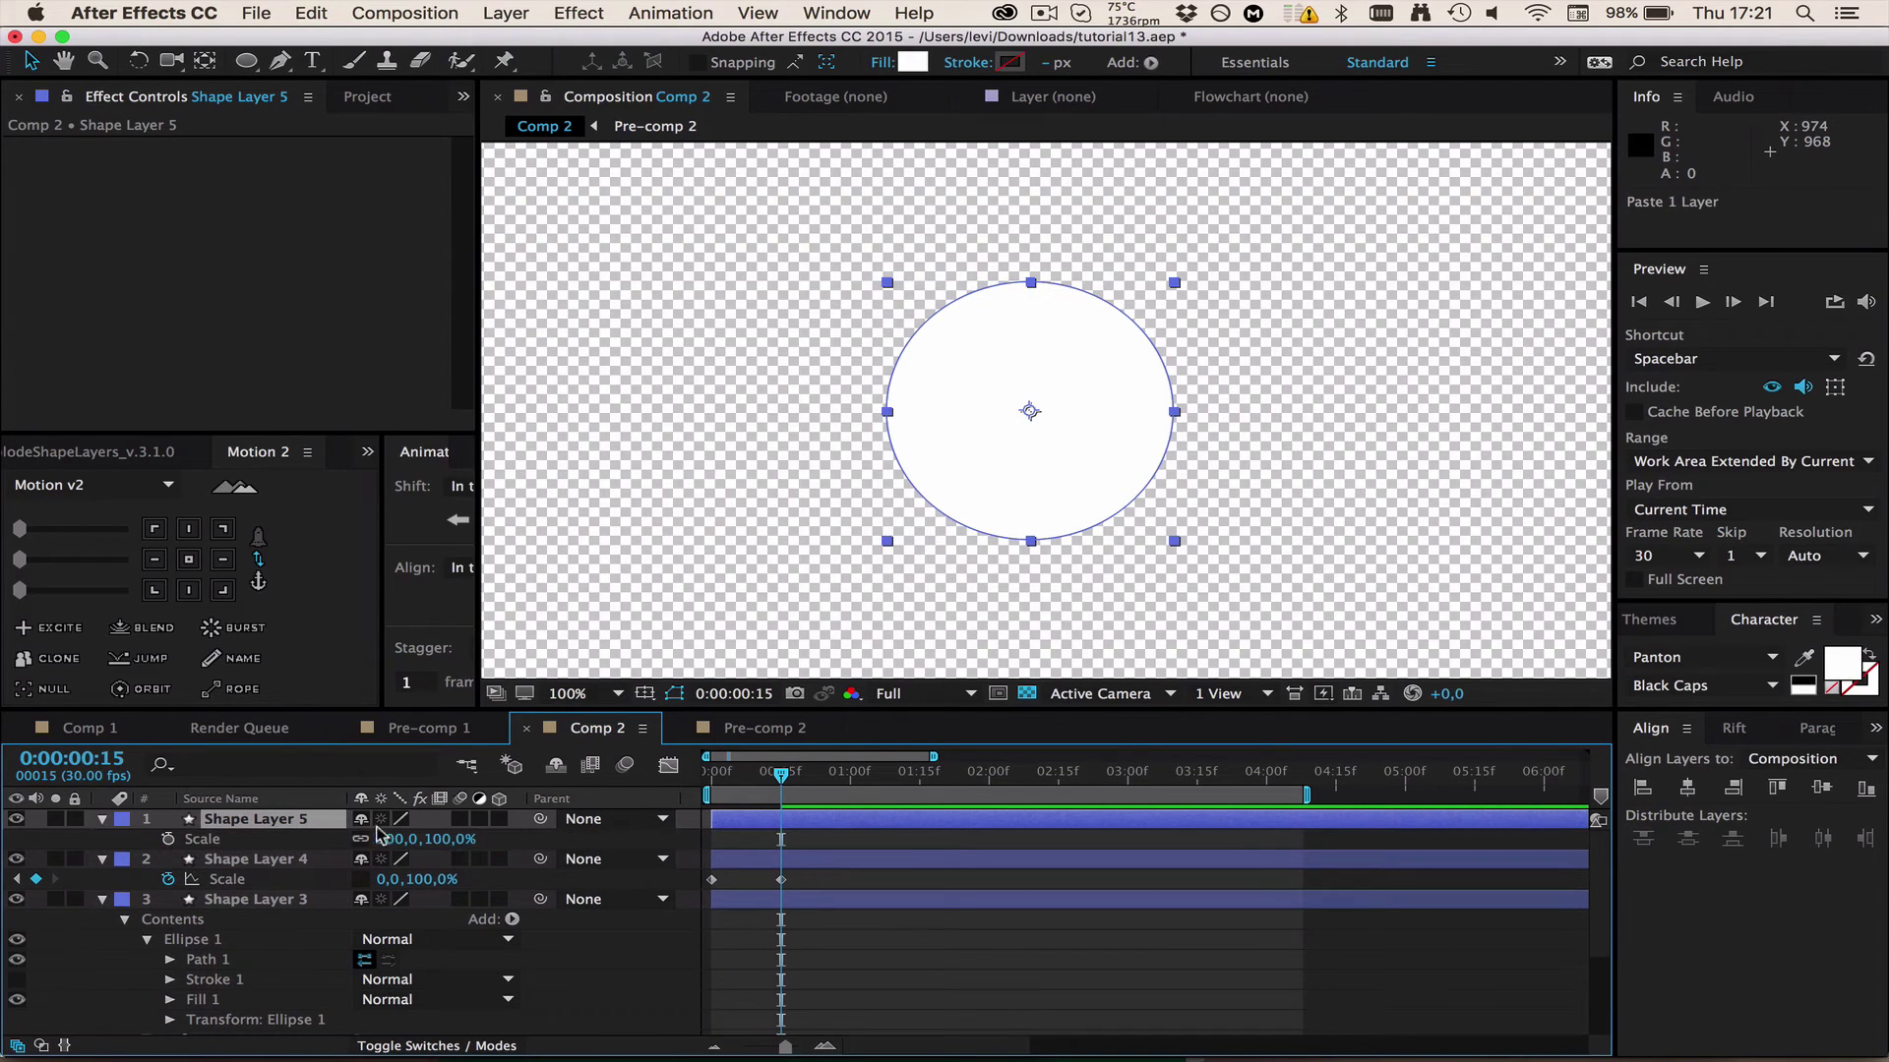
{"action": "left_click", "coordinate": [169, 839]}
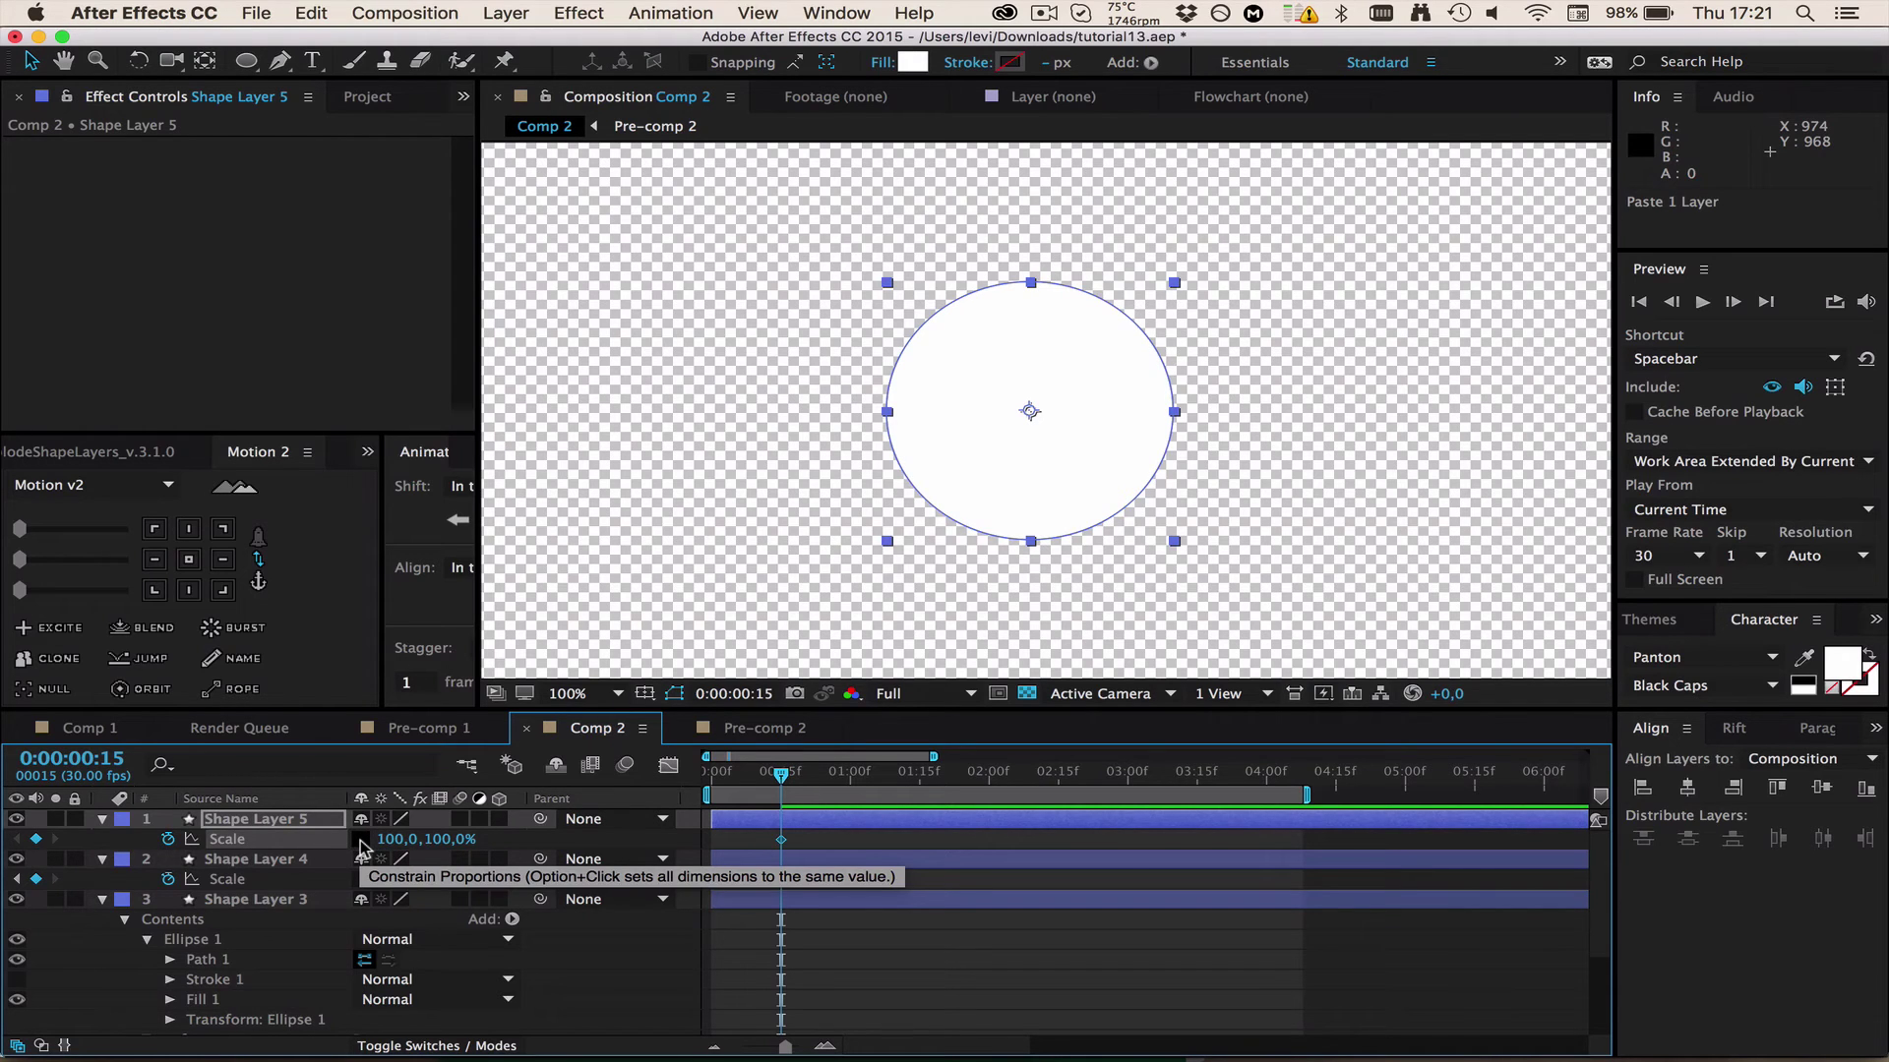
{"action": "left_click", "coordinate": [361, 839]}
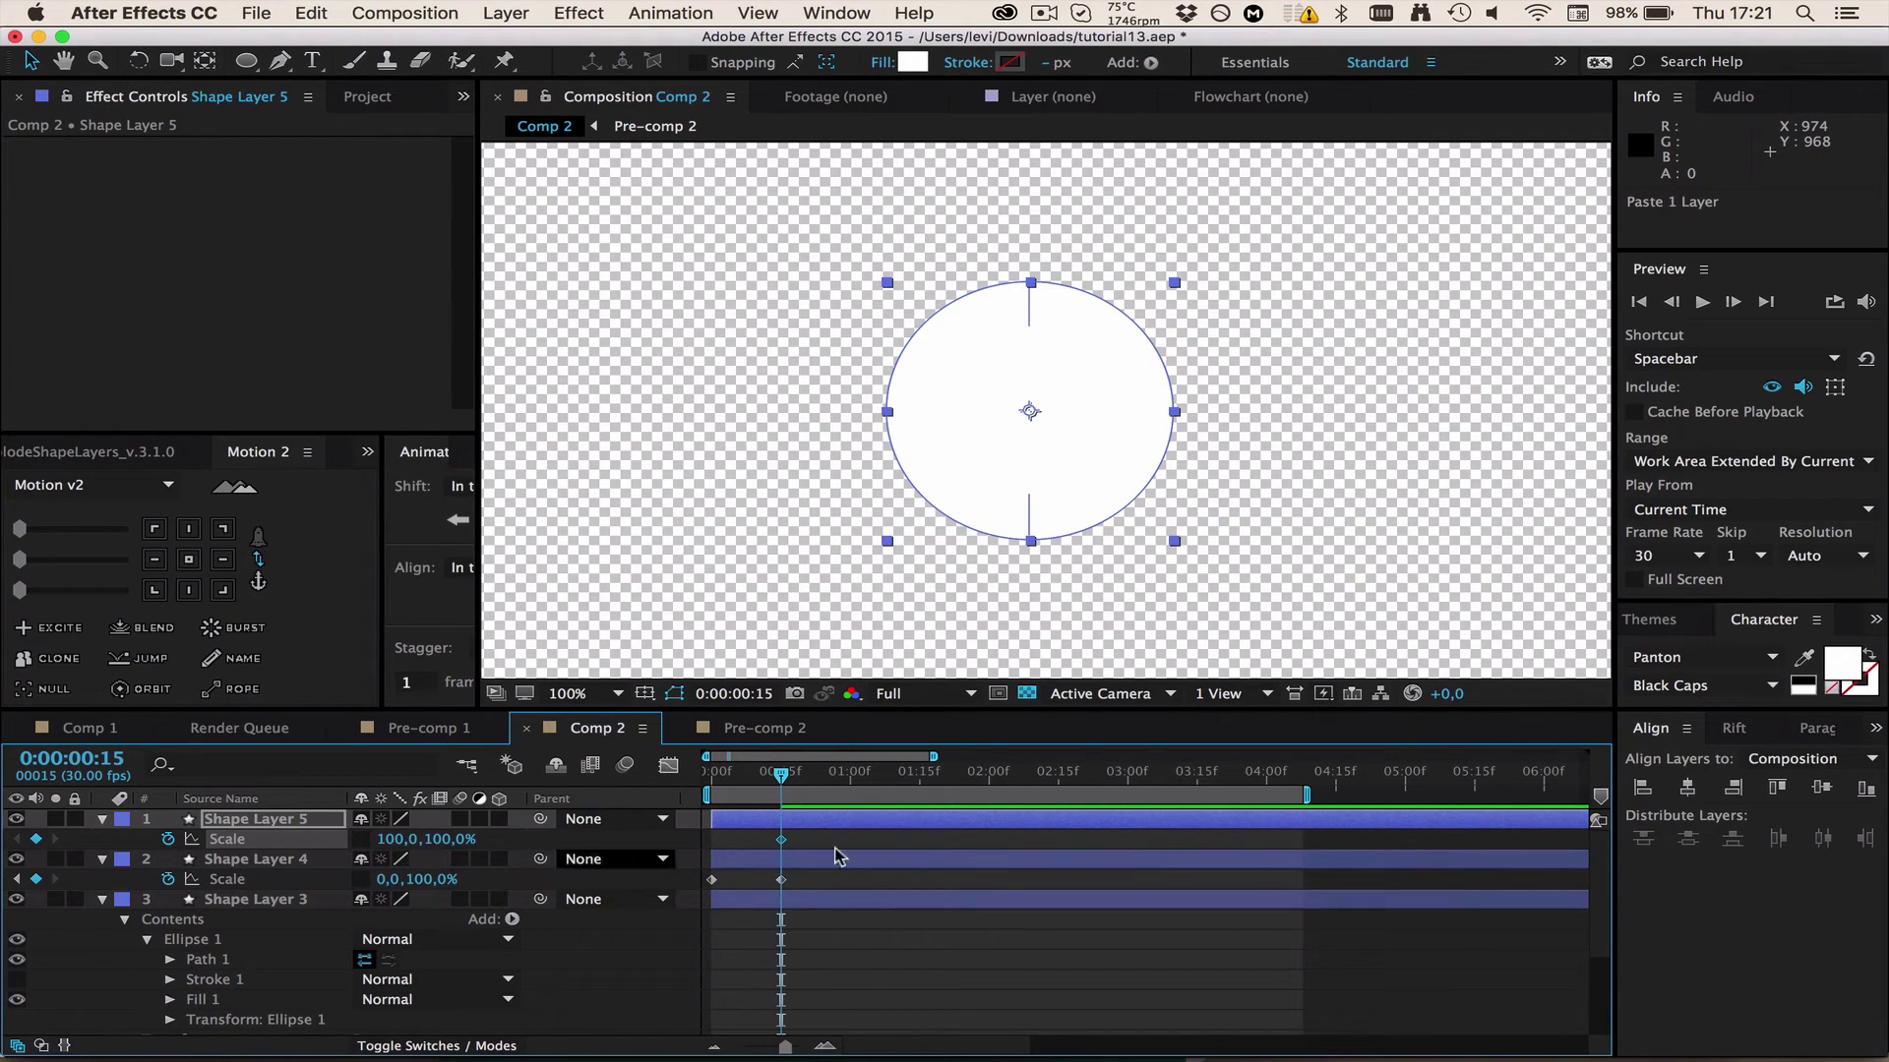
{"action": "left_click_drag", "start_coordinate": [782, 843], "coordinate": [851, 839]}
{"action": "left_click", "coordinate": [397, 838]}
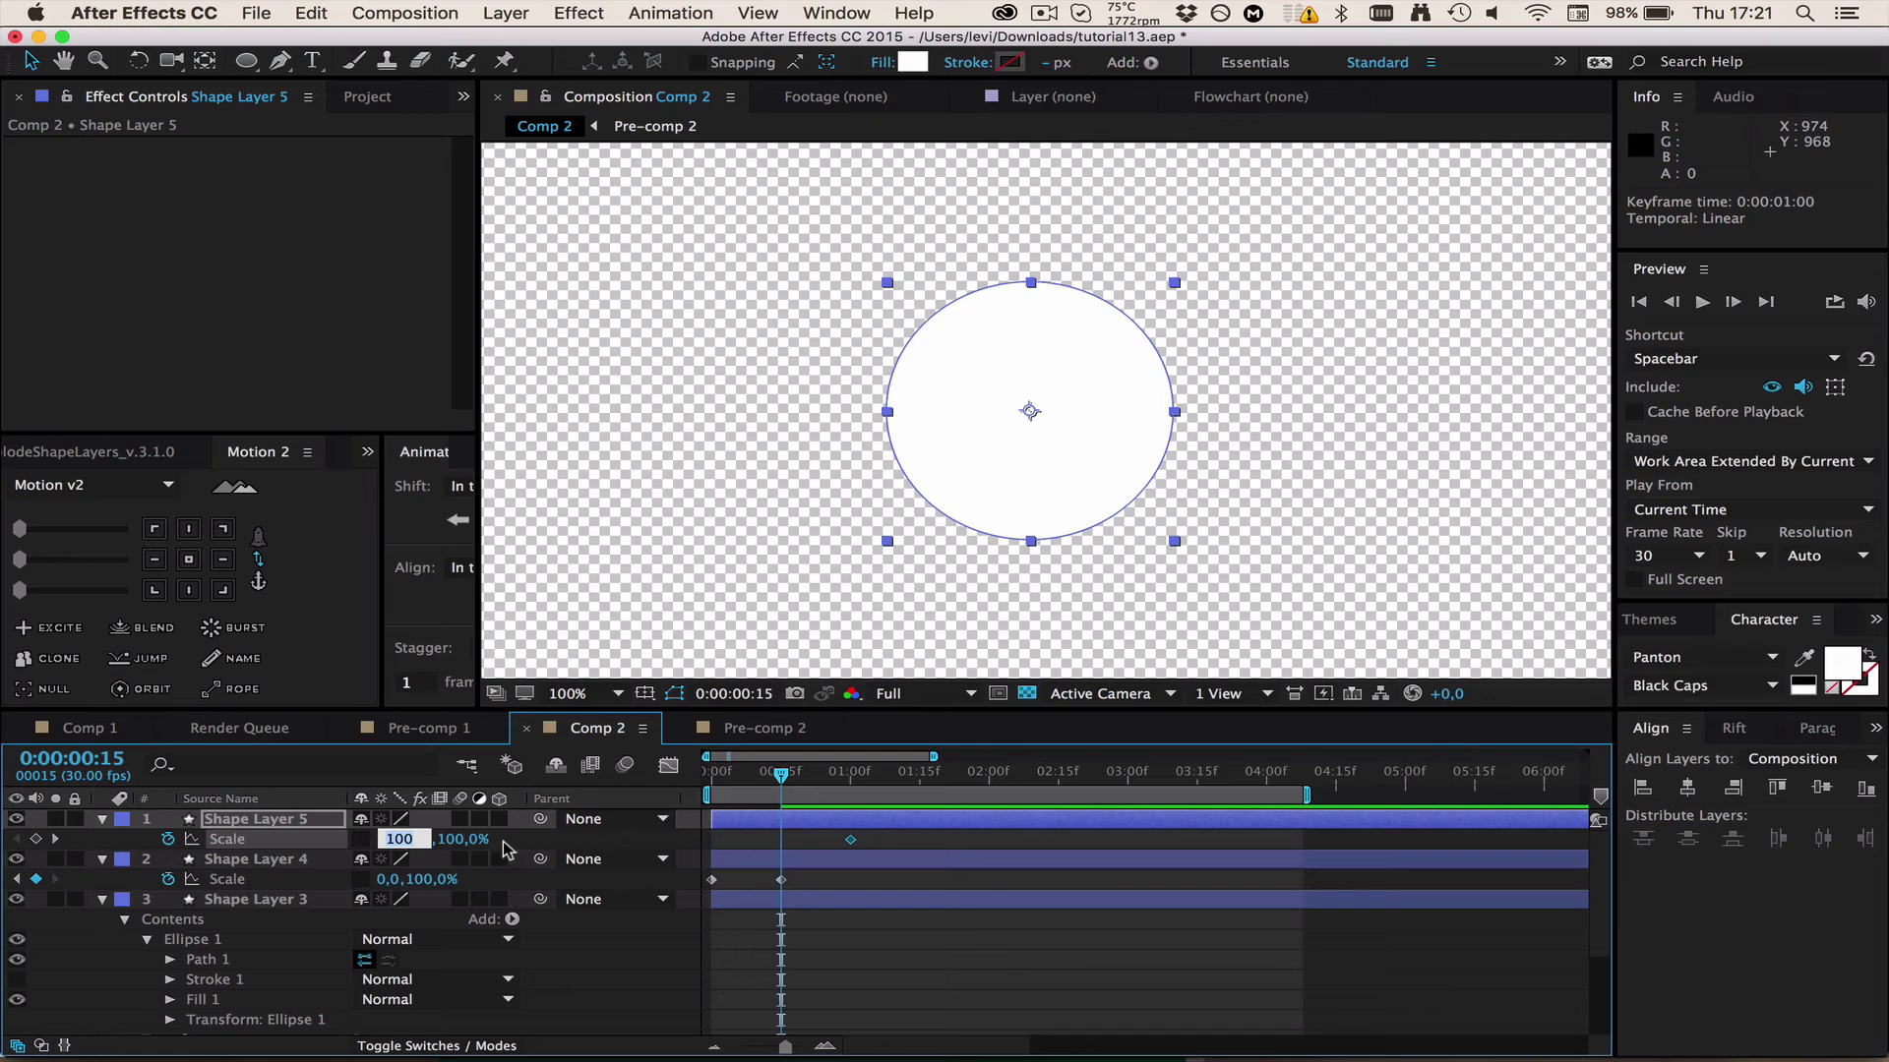
{"action": "type", "text": "0"}
{"action": "key", "text": "Return"}
- End the work area at 1:03 and preview the flip
{"action": "left_click", "coordinate": [826, 899]}
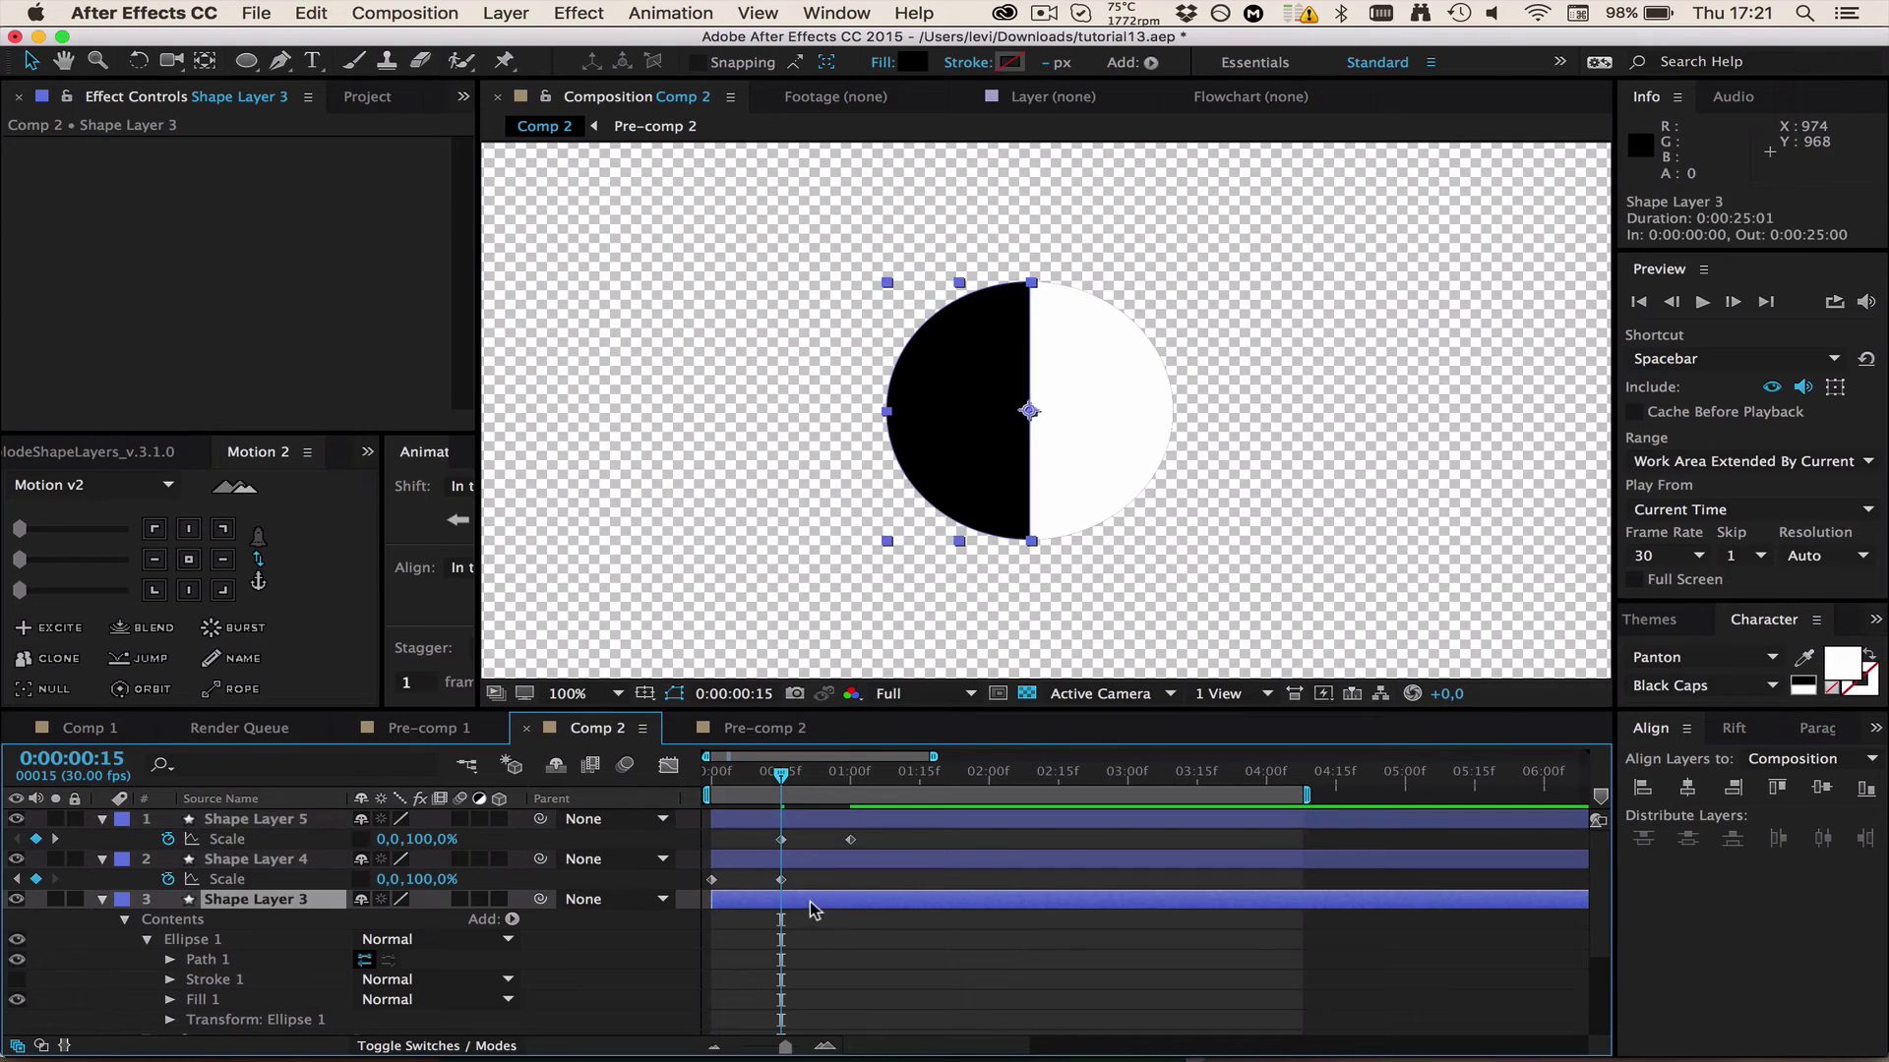
{"action": "key", "text": "space"}
{"action": "key", "text": "space"}
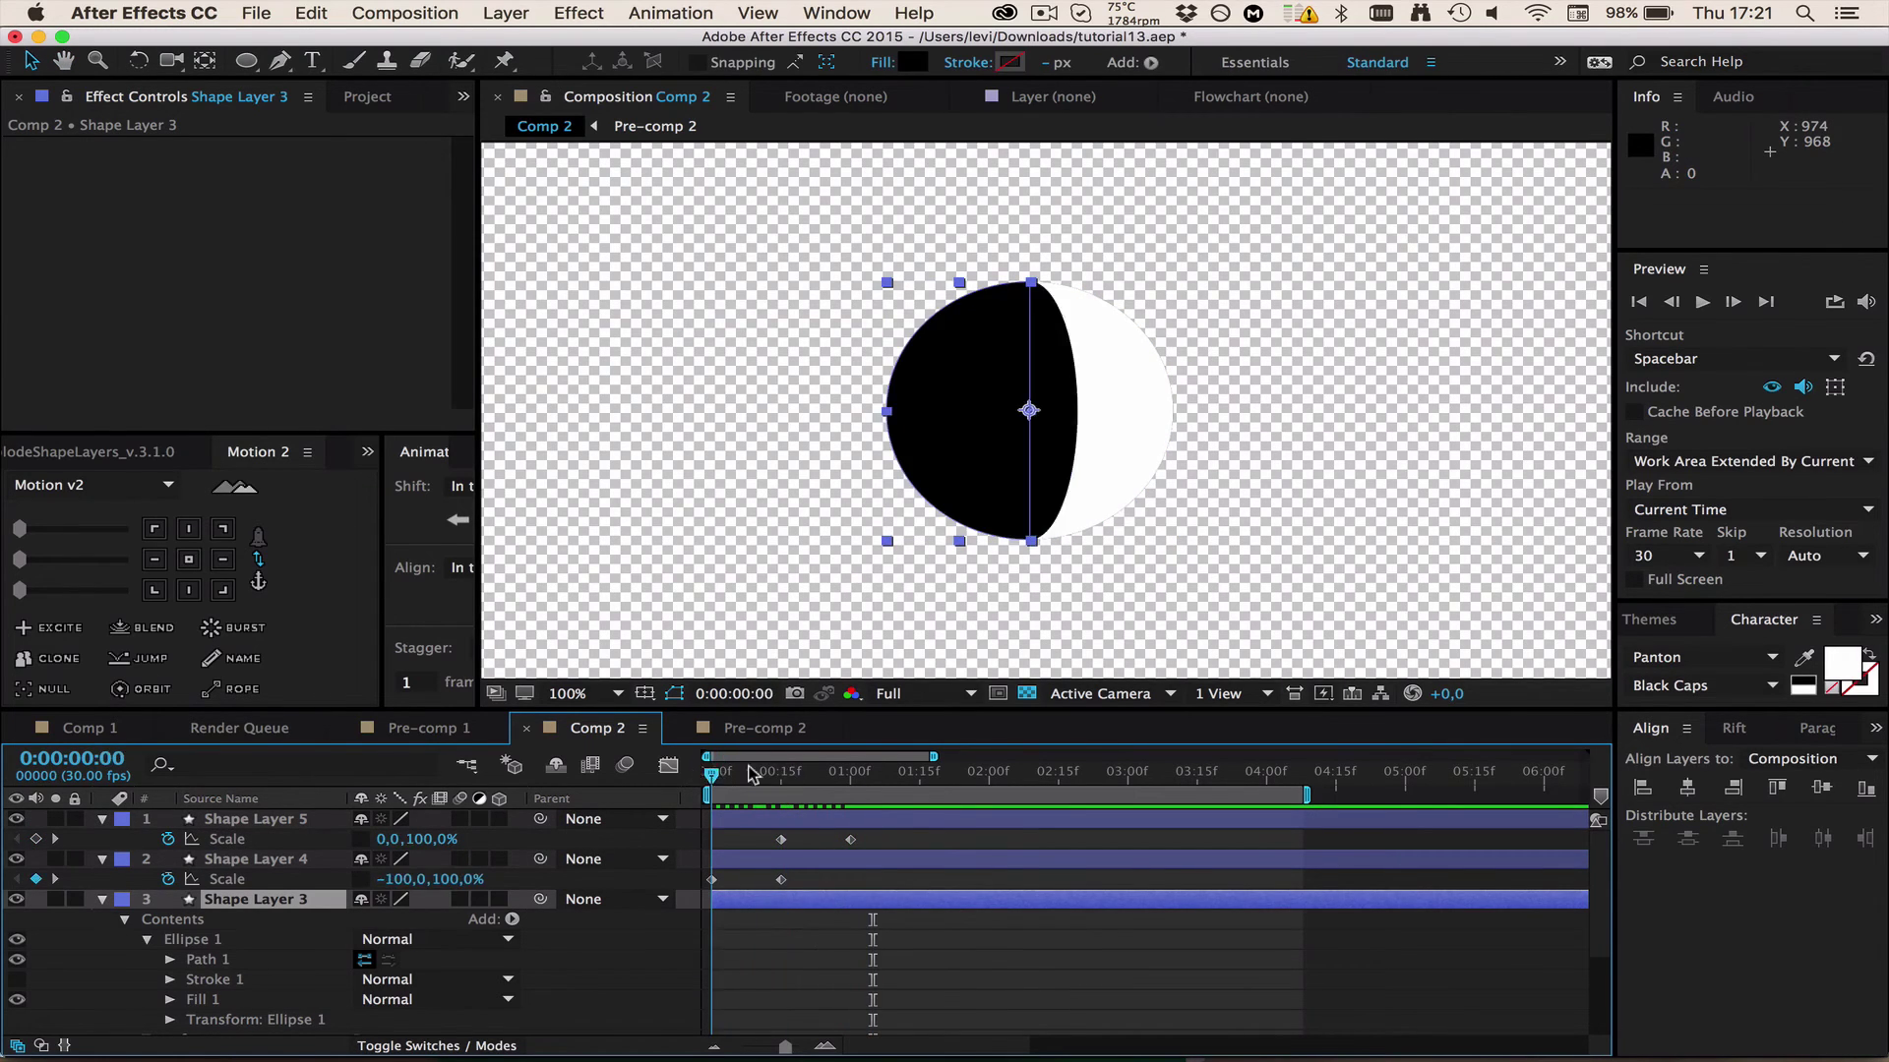
{"action": "key", "text": "space"}
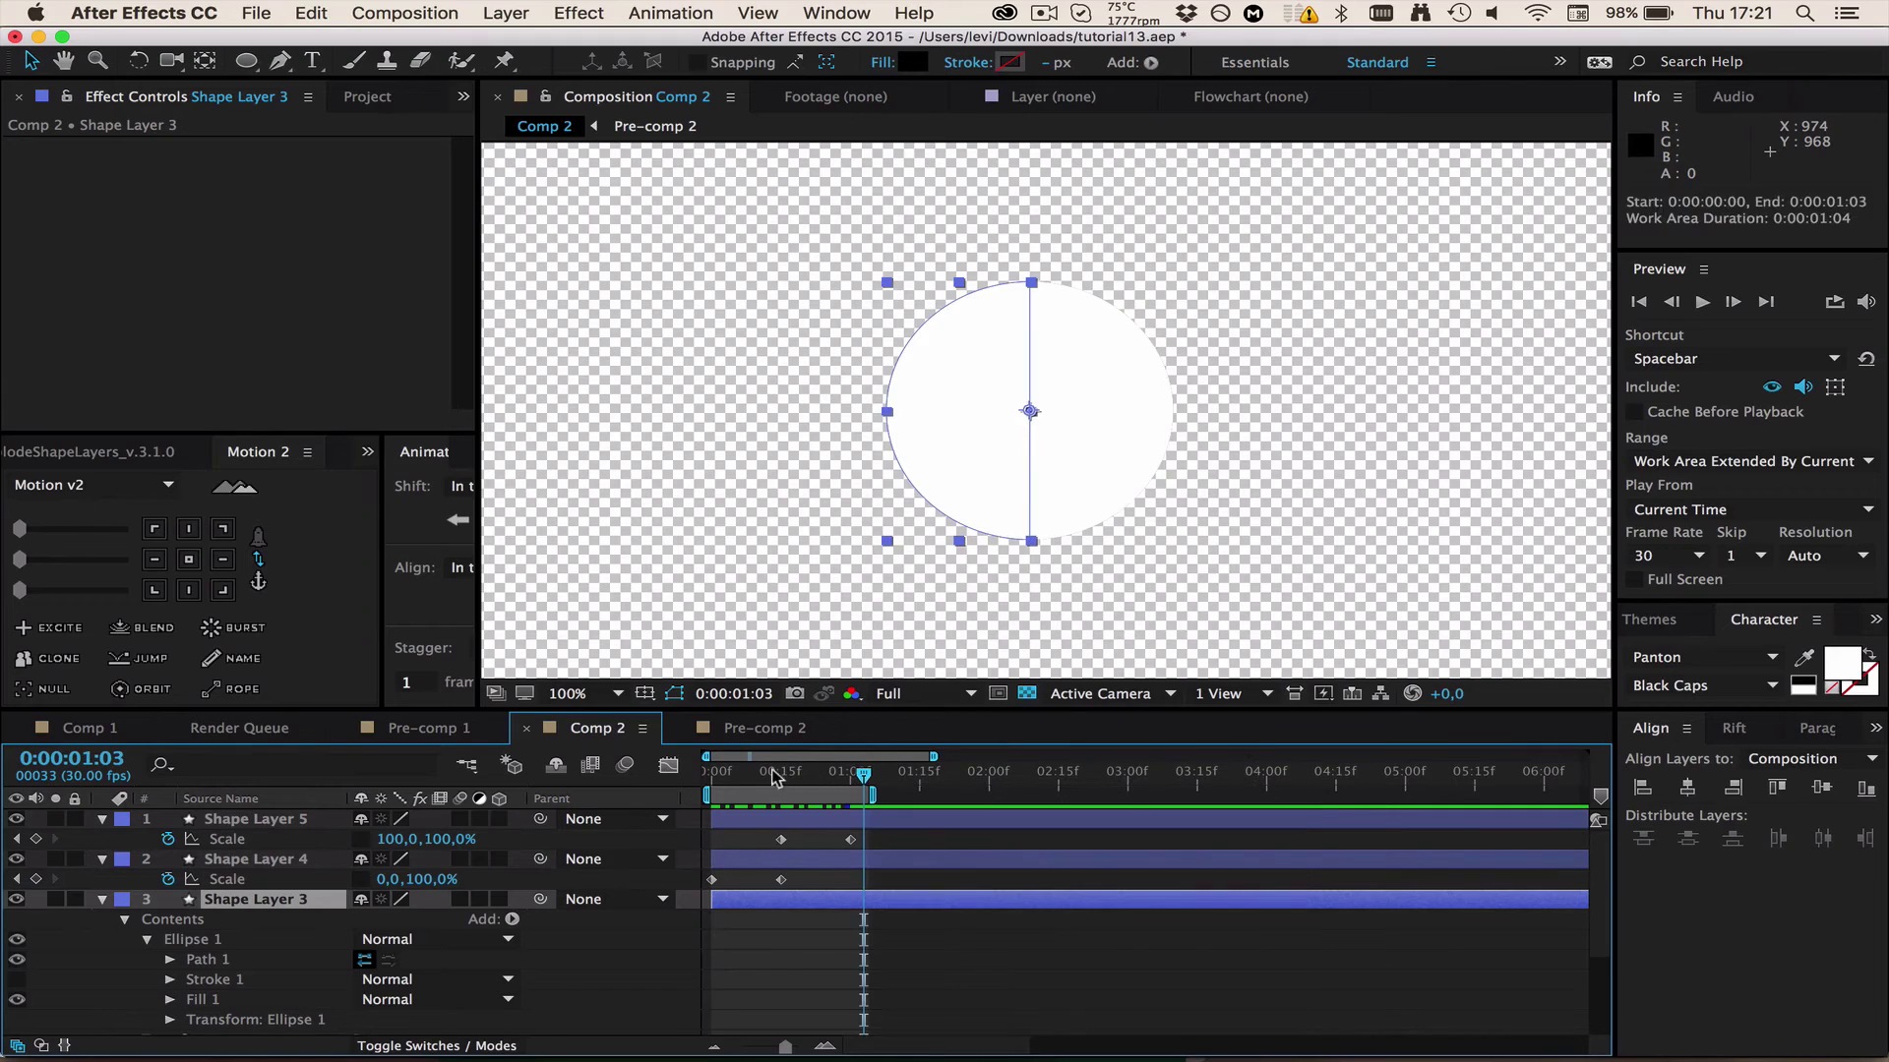
{"action": "key", "text": "n"}
{"action": "key", "text": "space"}
{"action": "key", "text": "space"}
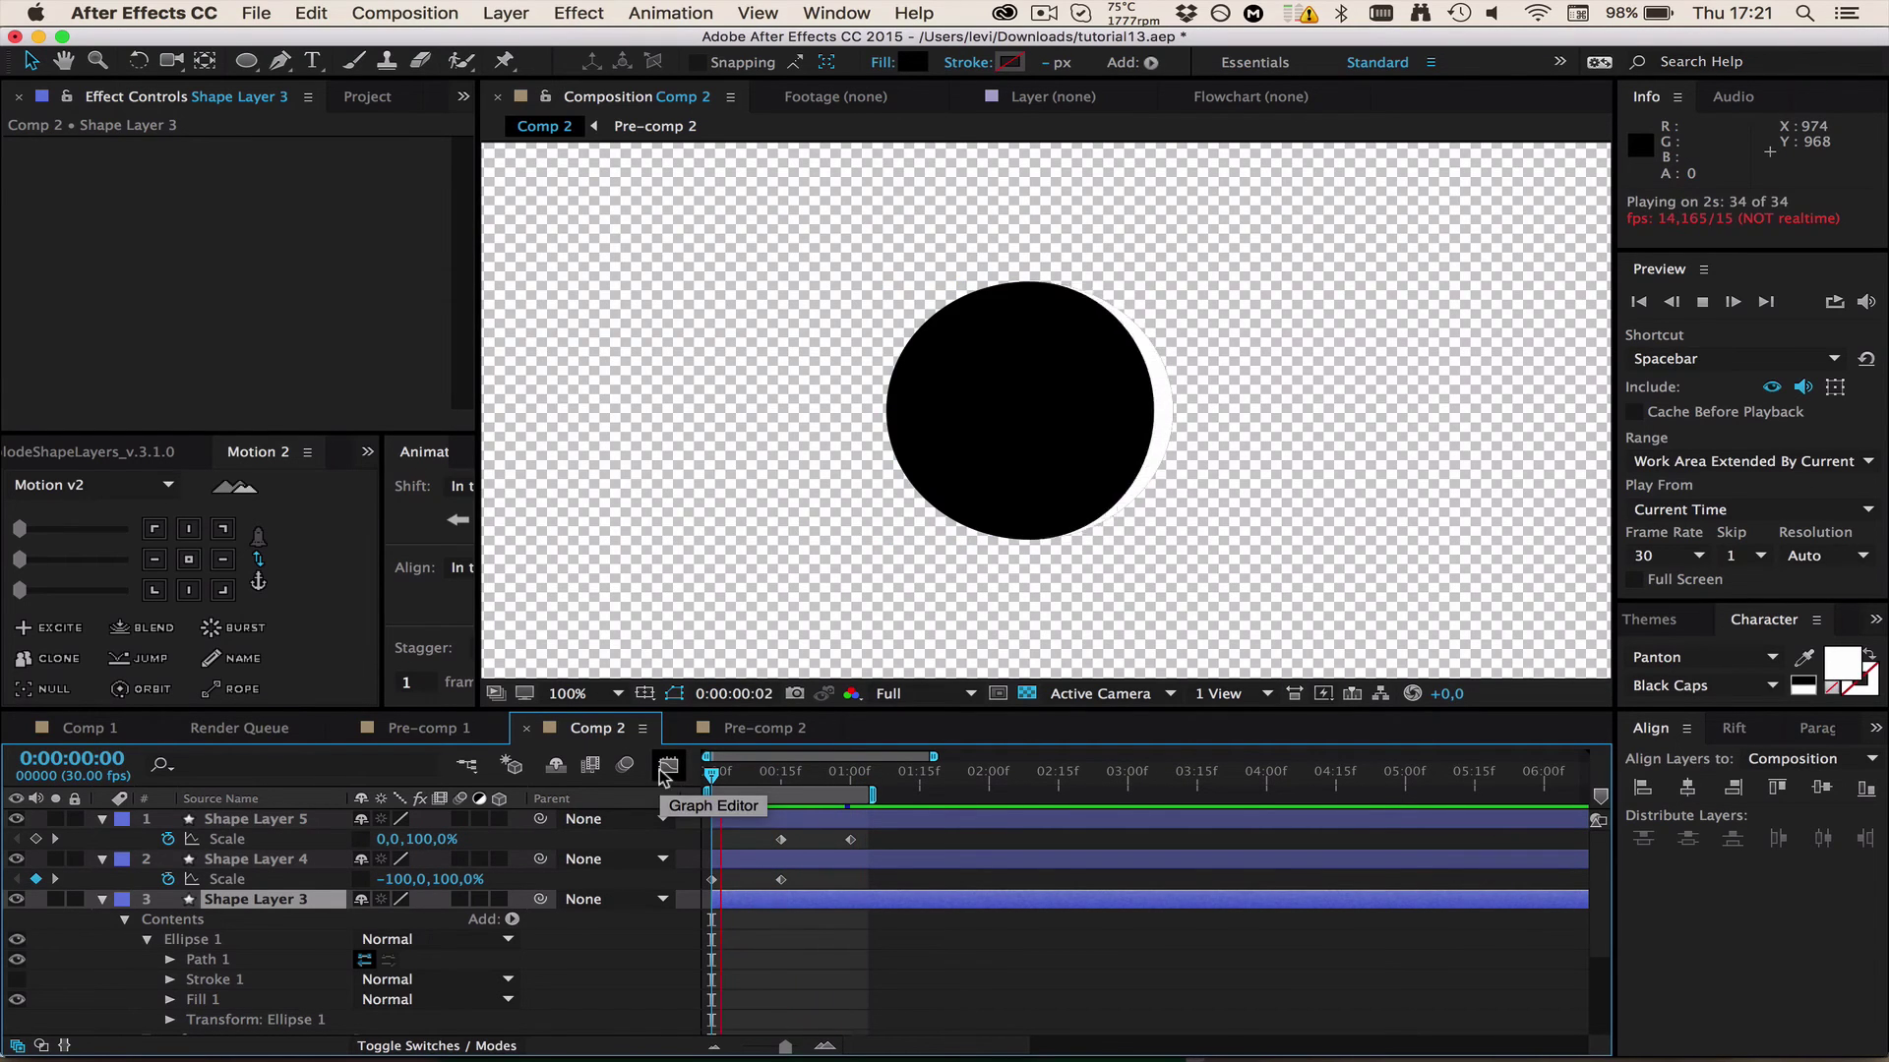
- Apply Easy Ease (F9) to the Scale keyframes of Shape Layers 4 and 5, preview, and reselect them
{"action": "left_click_drag", "start_coordinate": [877, 839], "coordinate": [712, 885]}
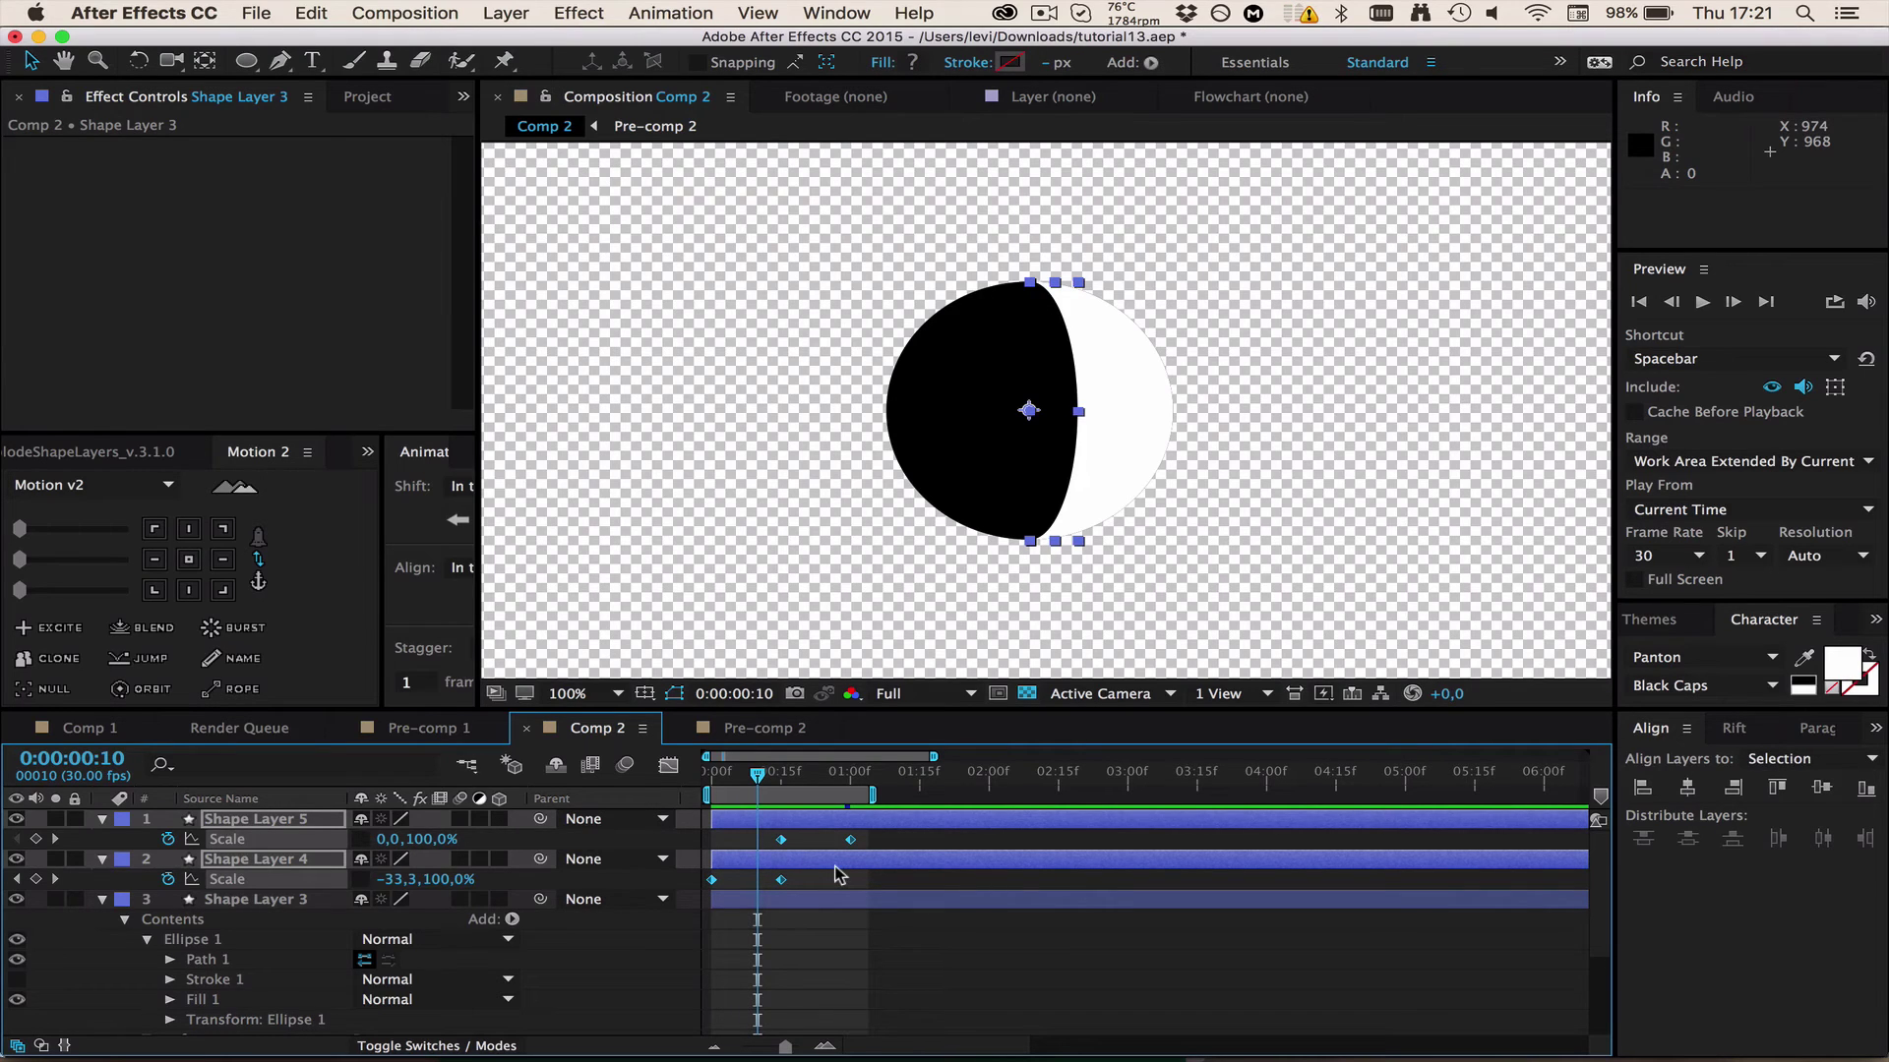
{"action": "key", "text": "F9"}
{"action": "left_click_drag", "start_coordinate": [744, 768], "coordinate": [654, 779]}
{"action": "left_click", "coordinate": [808, 972]}
{"action": "key", "text": "space"}
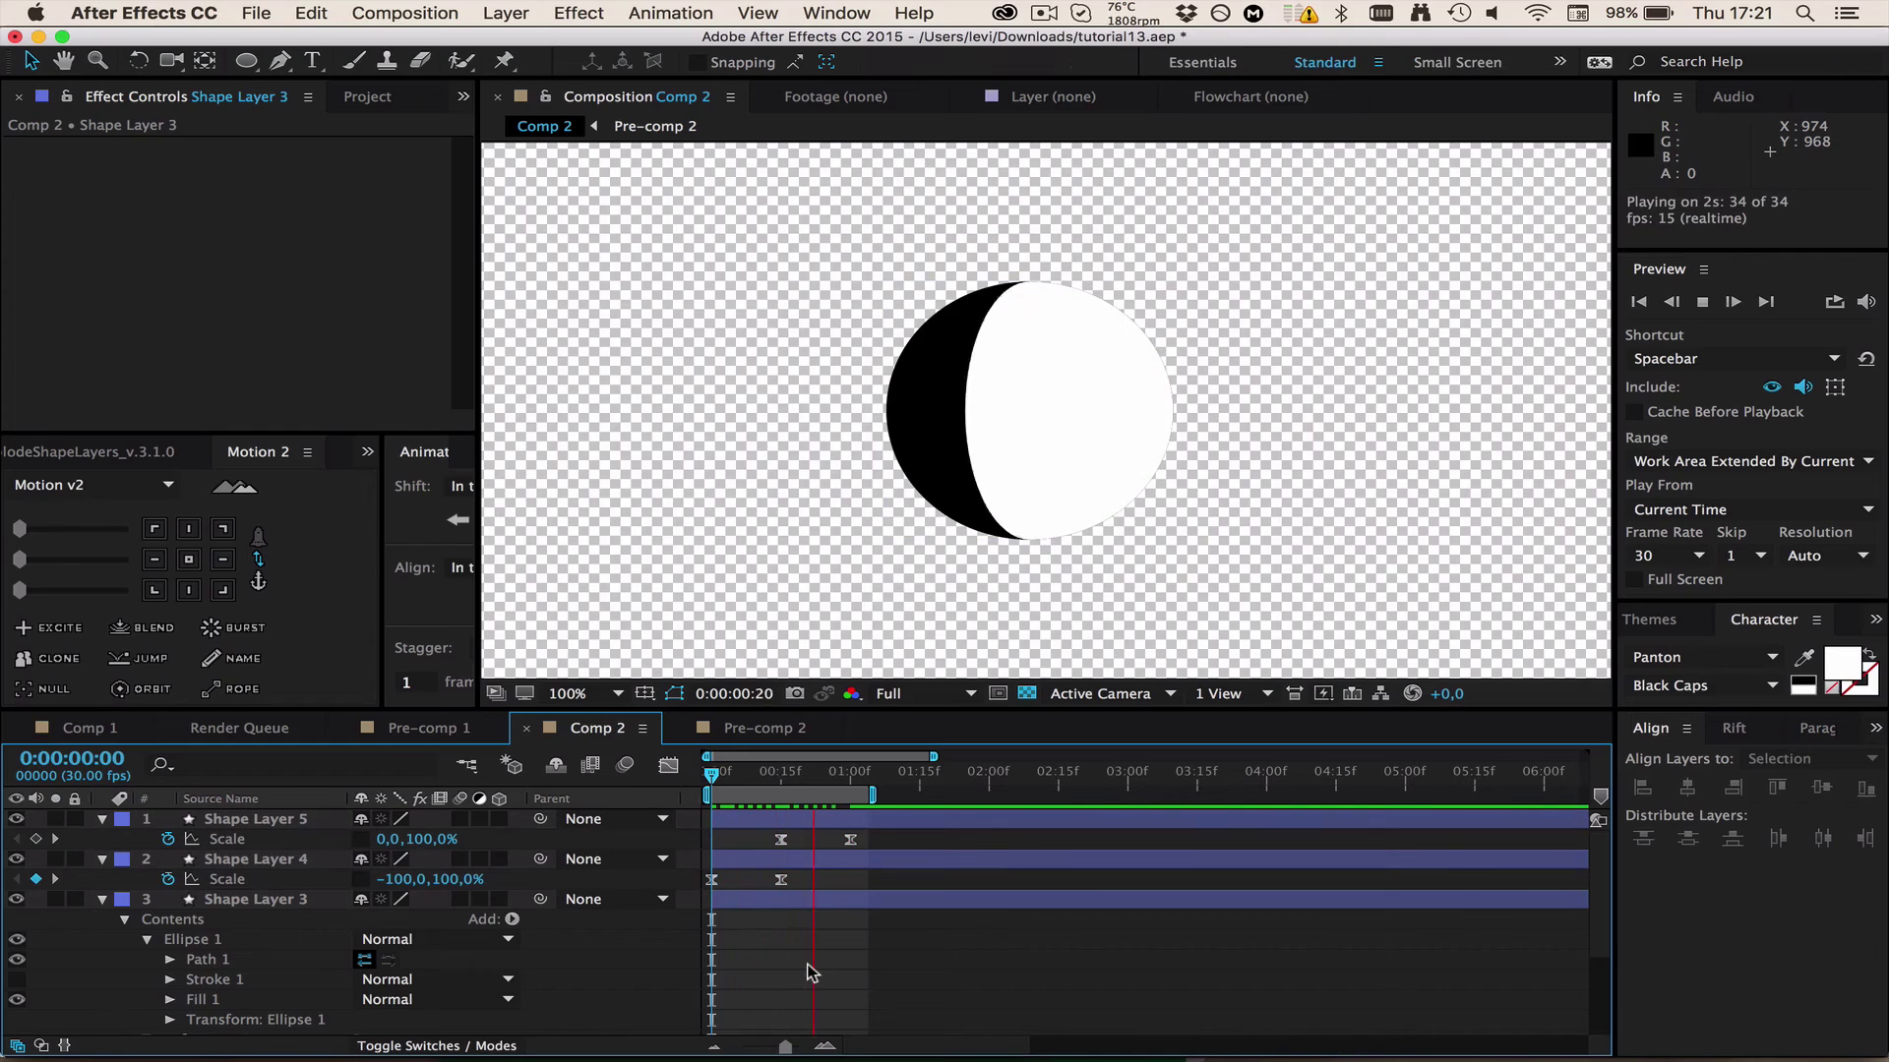
{"action": "left_click", "coordinate": [882, 443]}
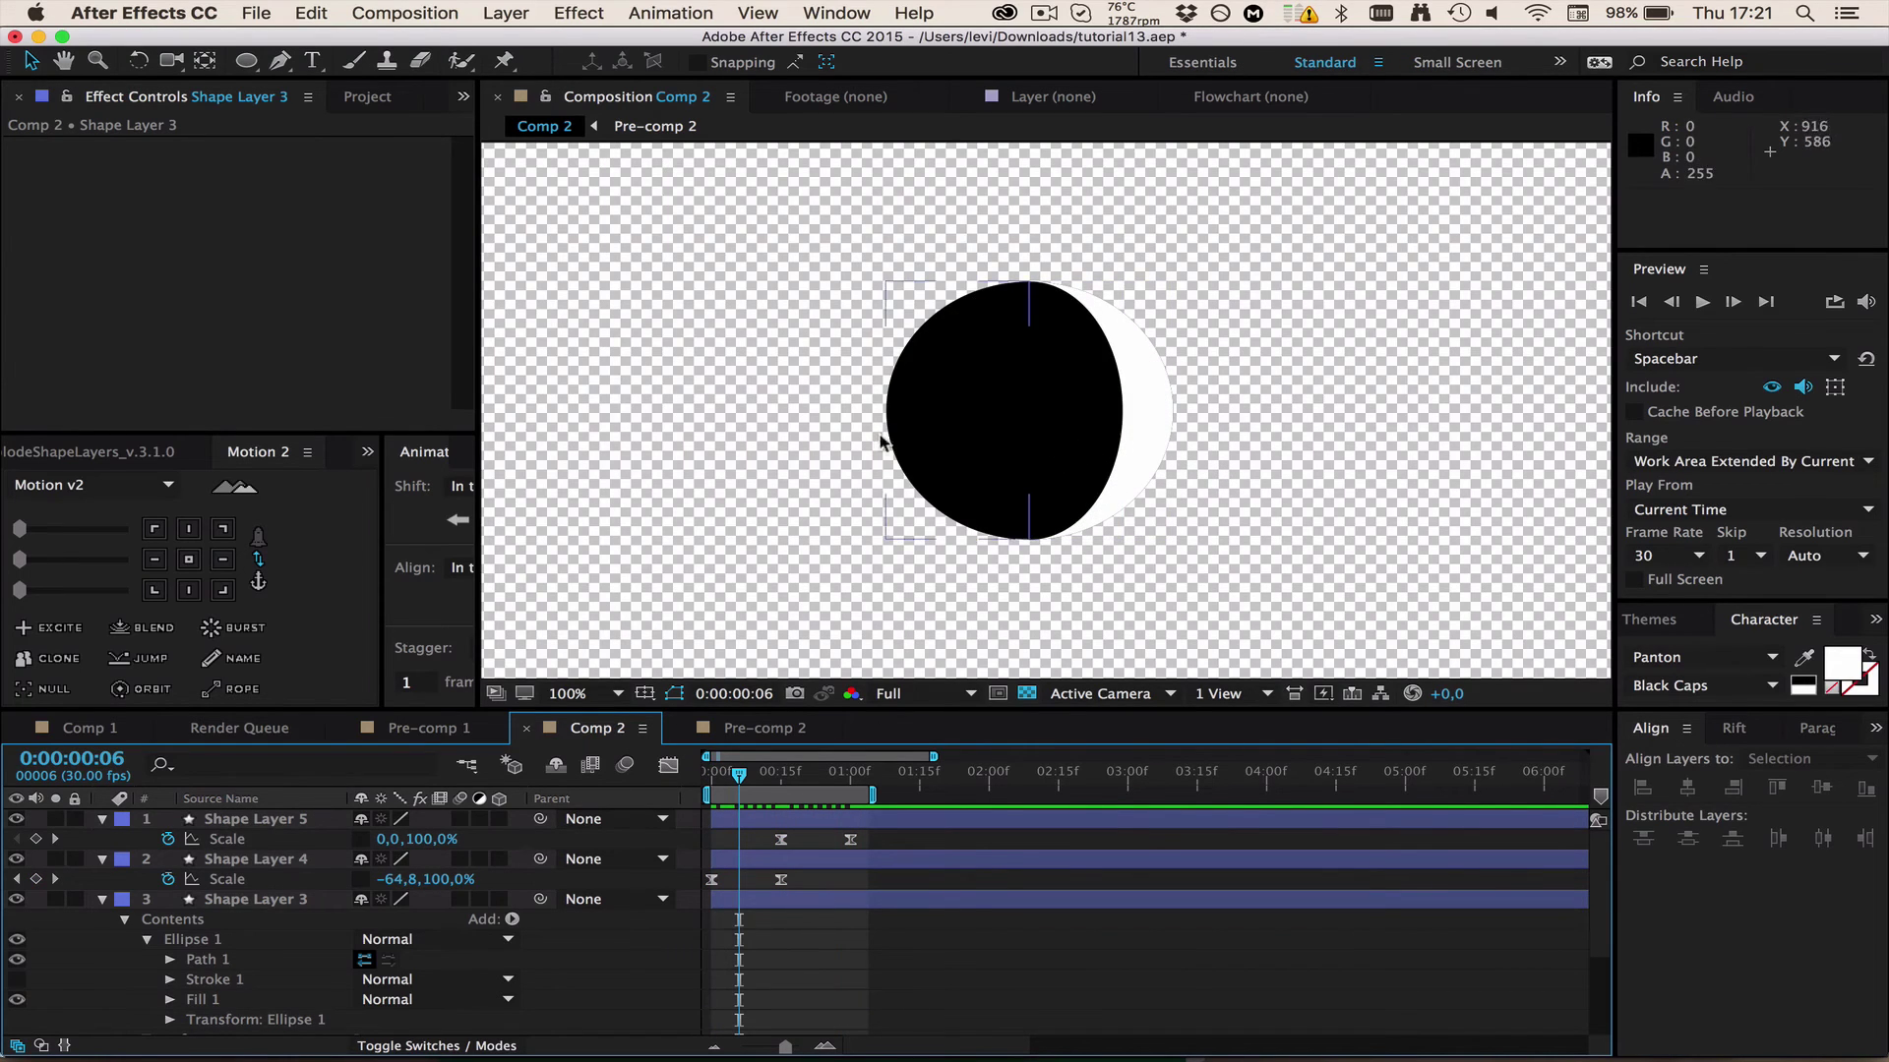
{"action": "left_click_drag", "start_coordinate": [880, 839], "coordinate": [701, 910]}
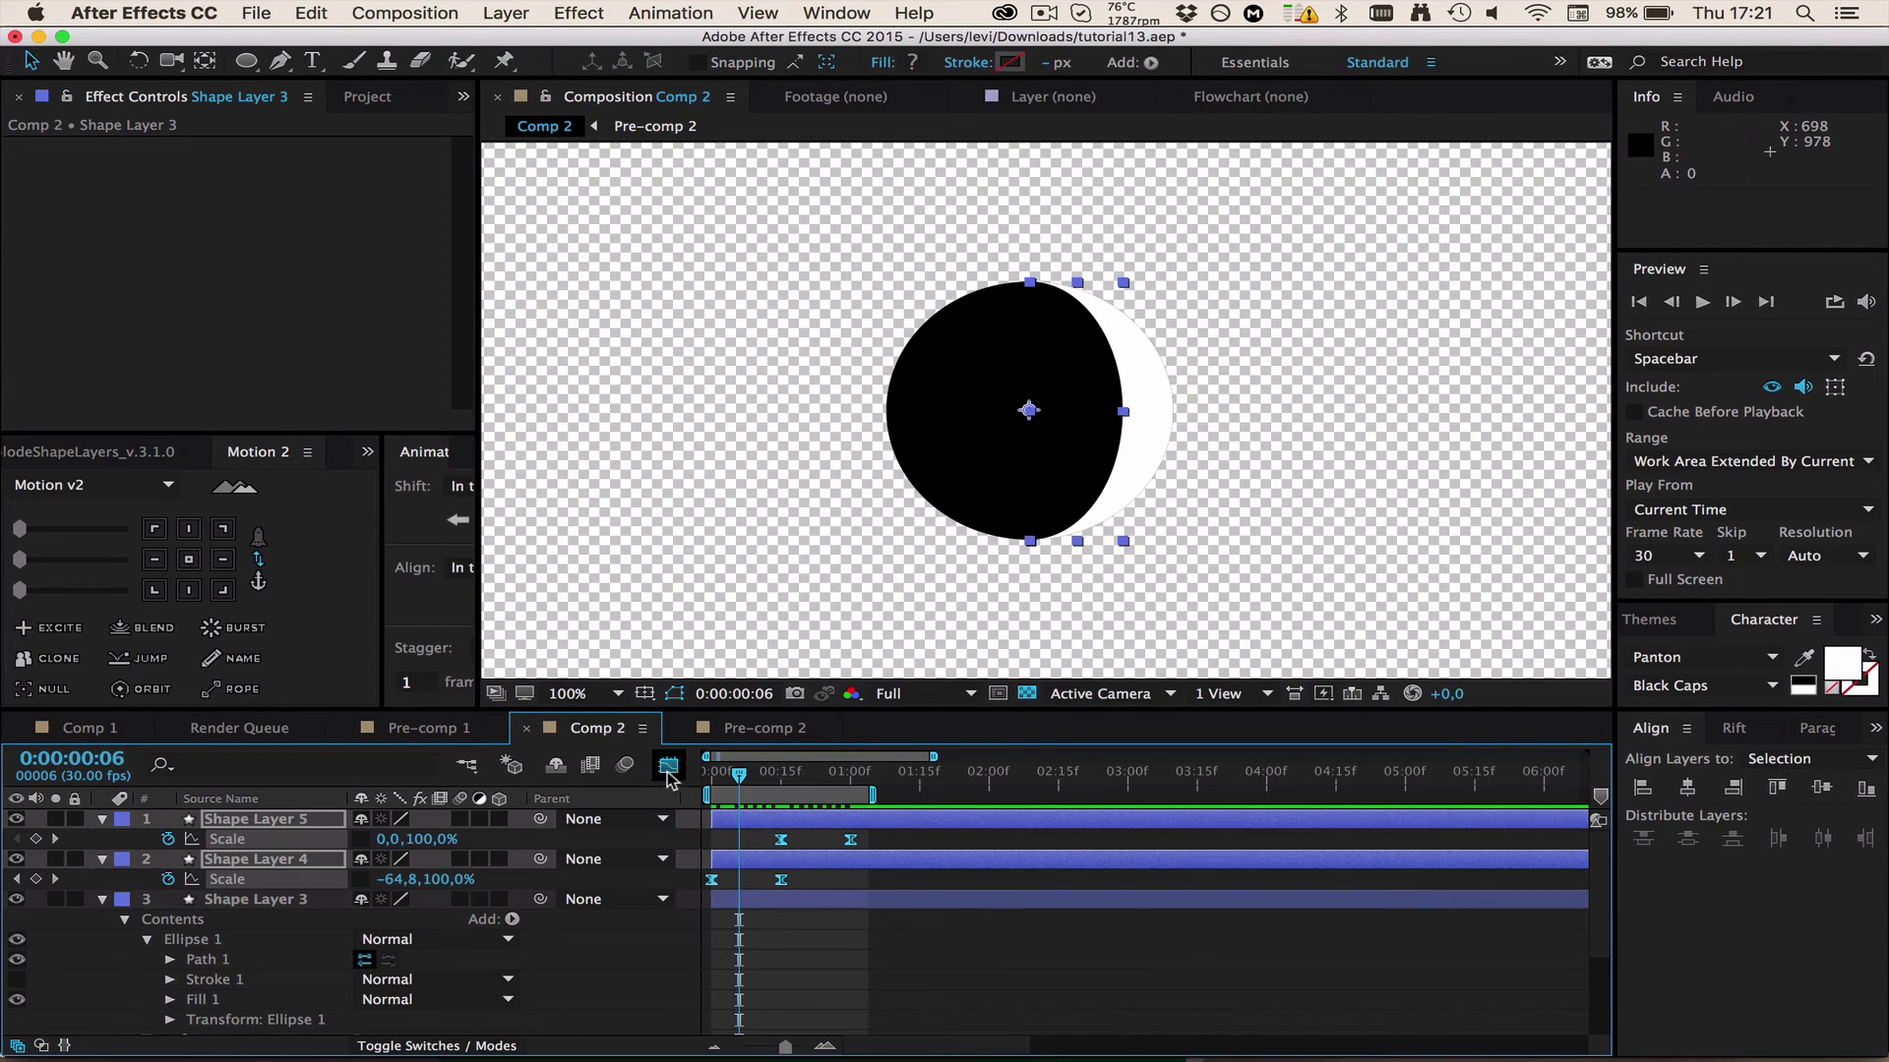
- Show the Graph Editor as a speed graph, zoomed on the first second
{"action": "left_click", "coordinate": [668, 767]}
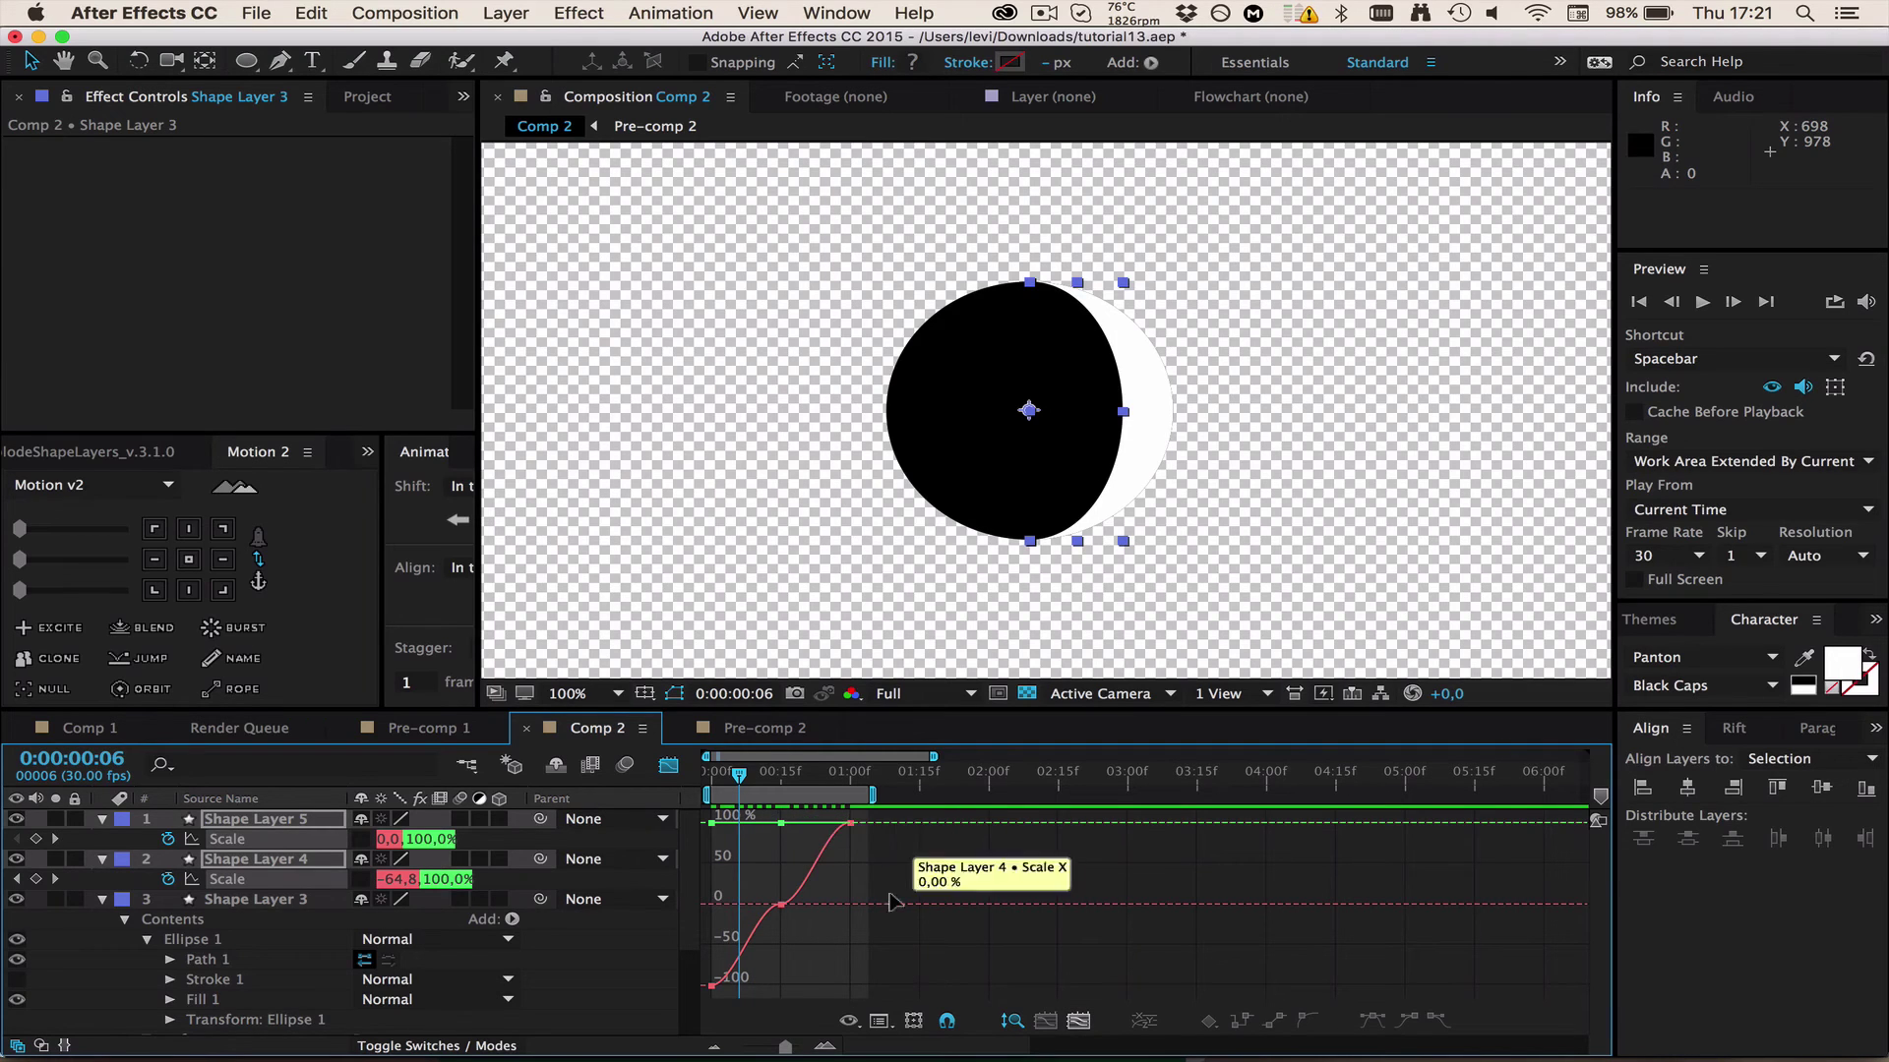
{"action": "left_click", "coordinate": [879, 1023]}
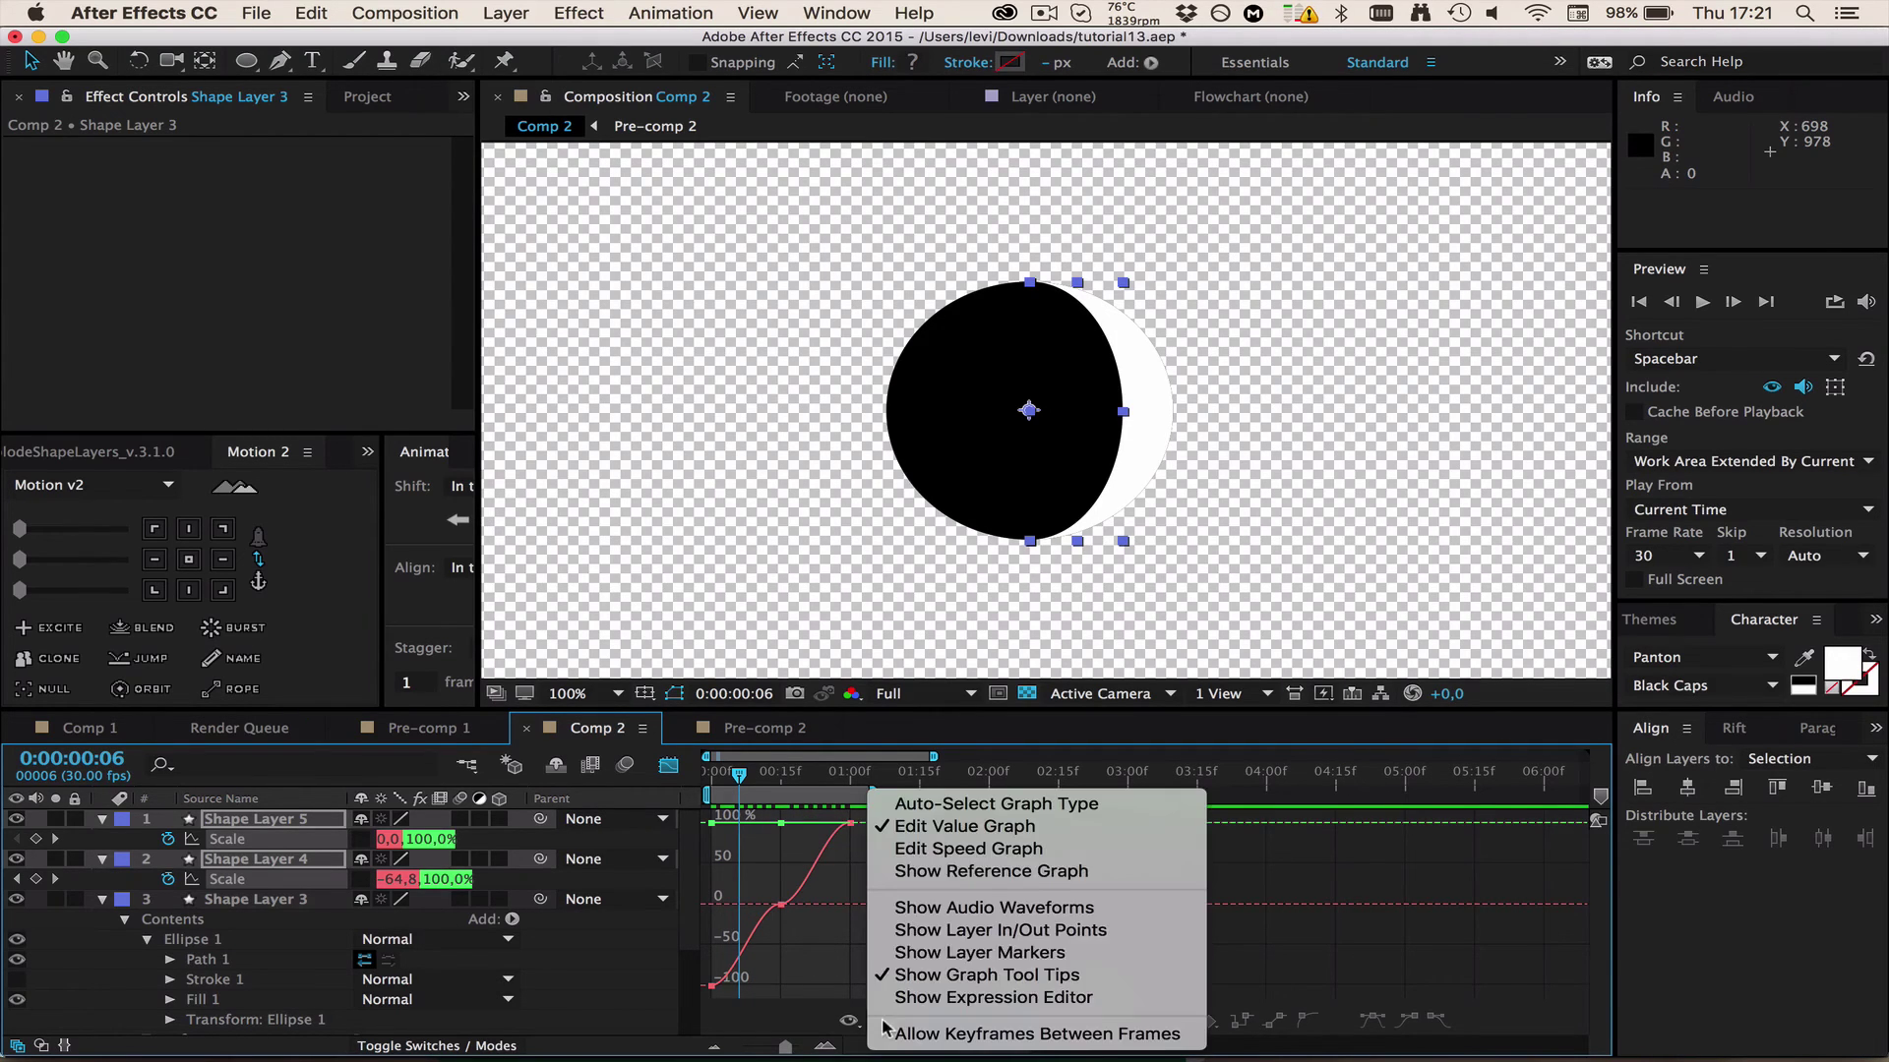
{"action": "left_click", "coordinate": [949, 855]}
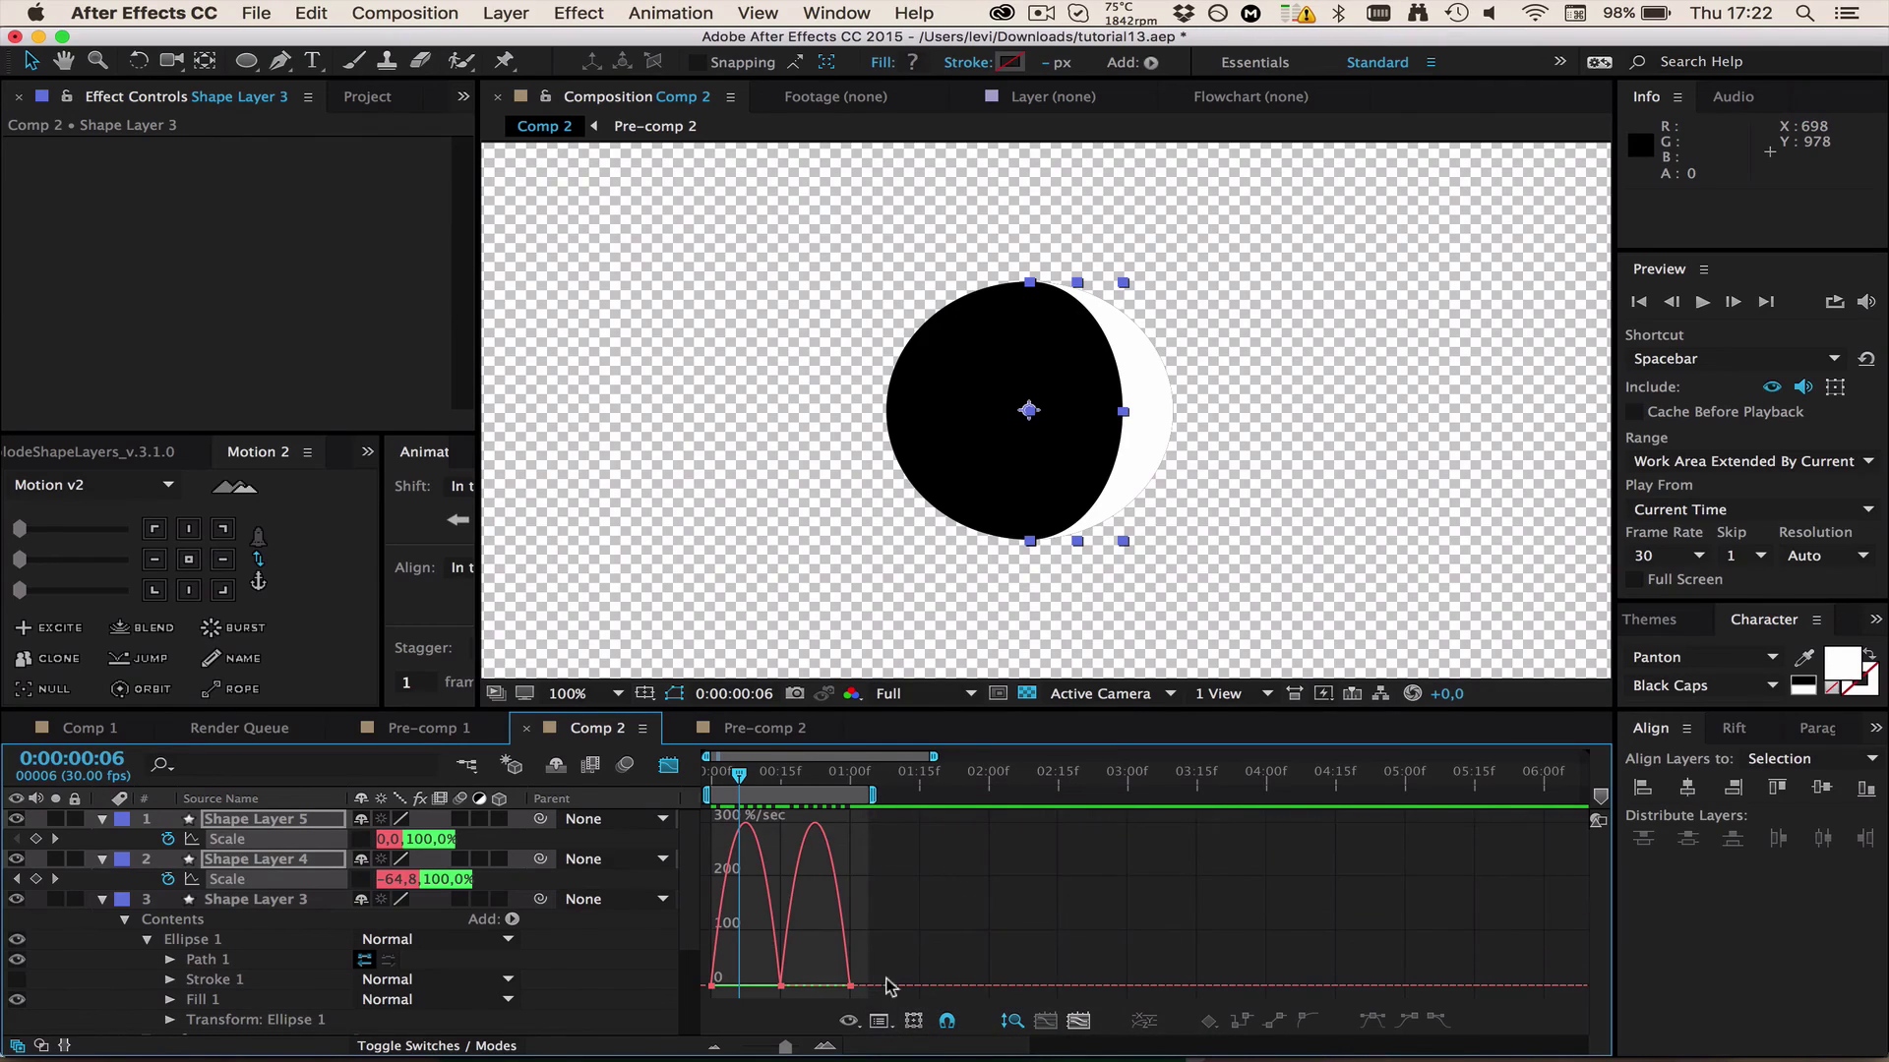
{"action": "mouse_move", "coordinate": [739, 778]}
{"action": "left_mouse_down"}
{"action": "mouse_move", "coordinate": [691, 784]}
{"action": "mouse_move", "coordinate": [729, 782]}
{"action": "left_mouse_up"}
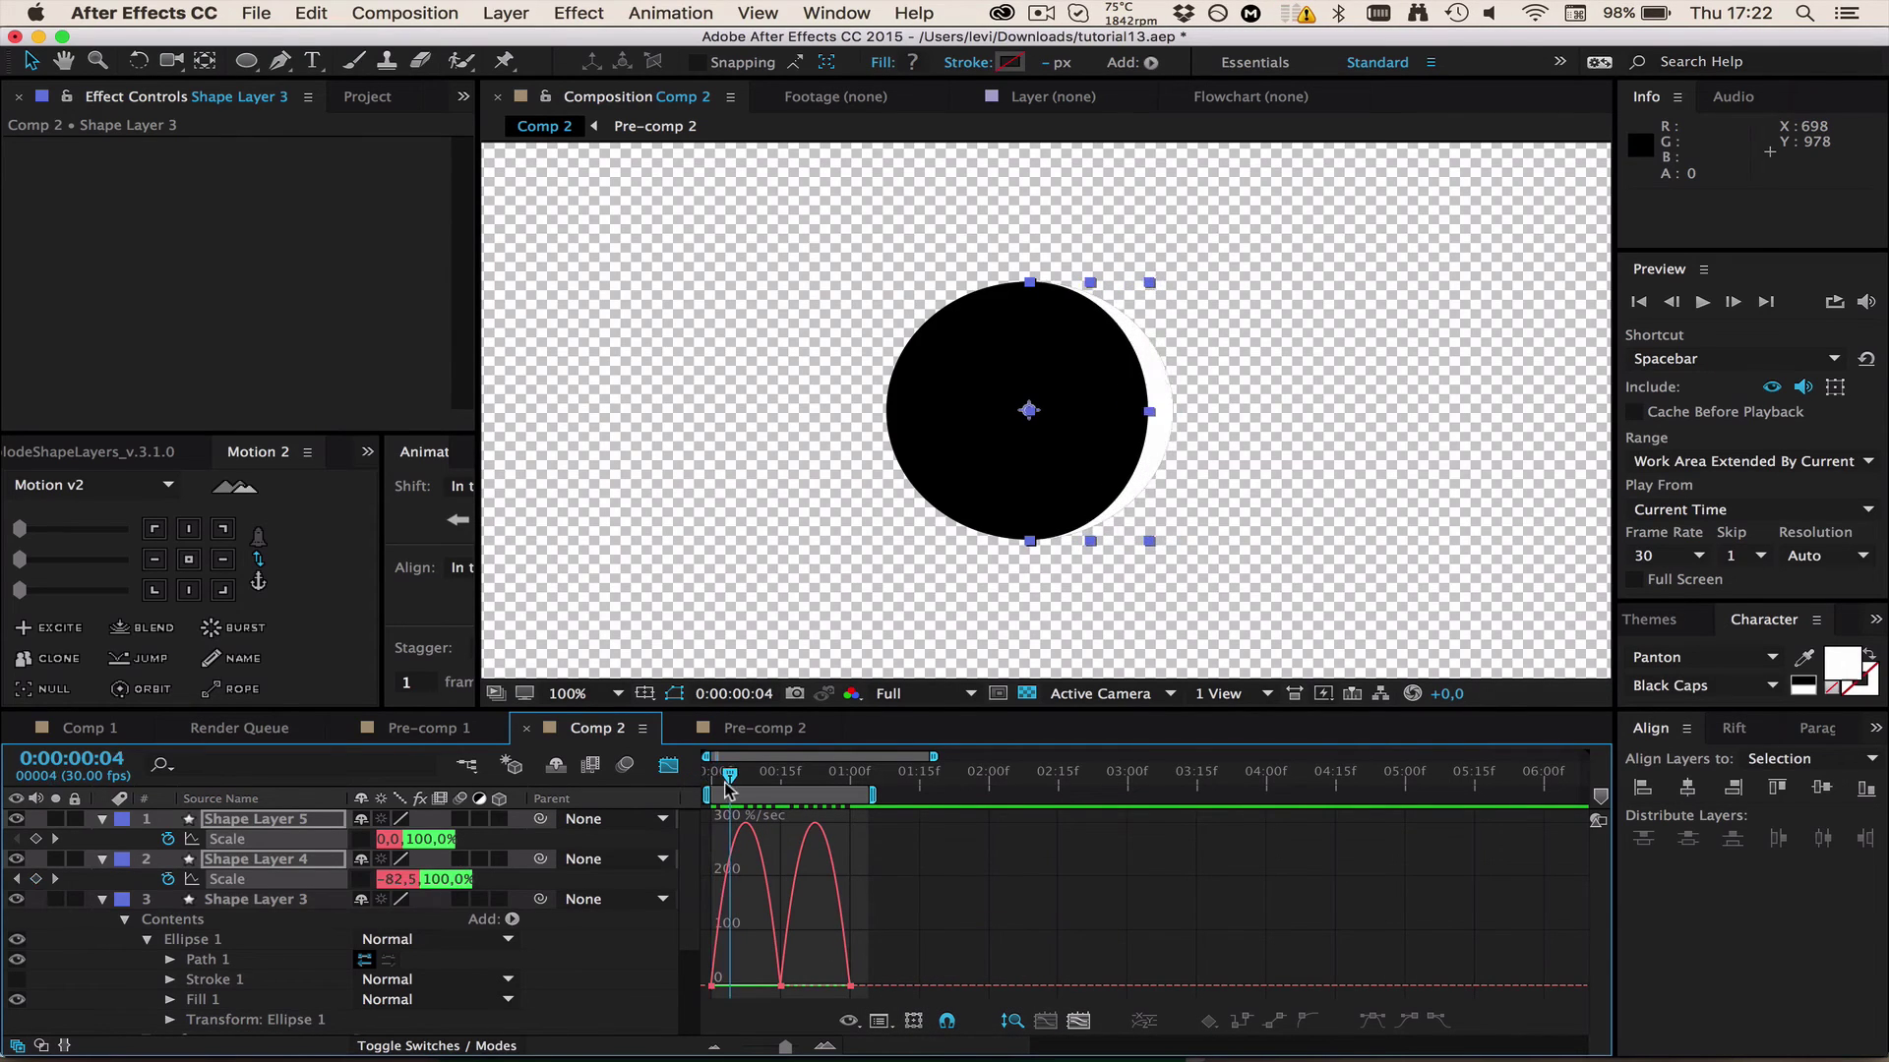
{"action": "left_click", "coordinate": [824, 1048]}
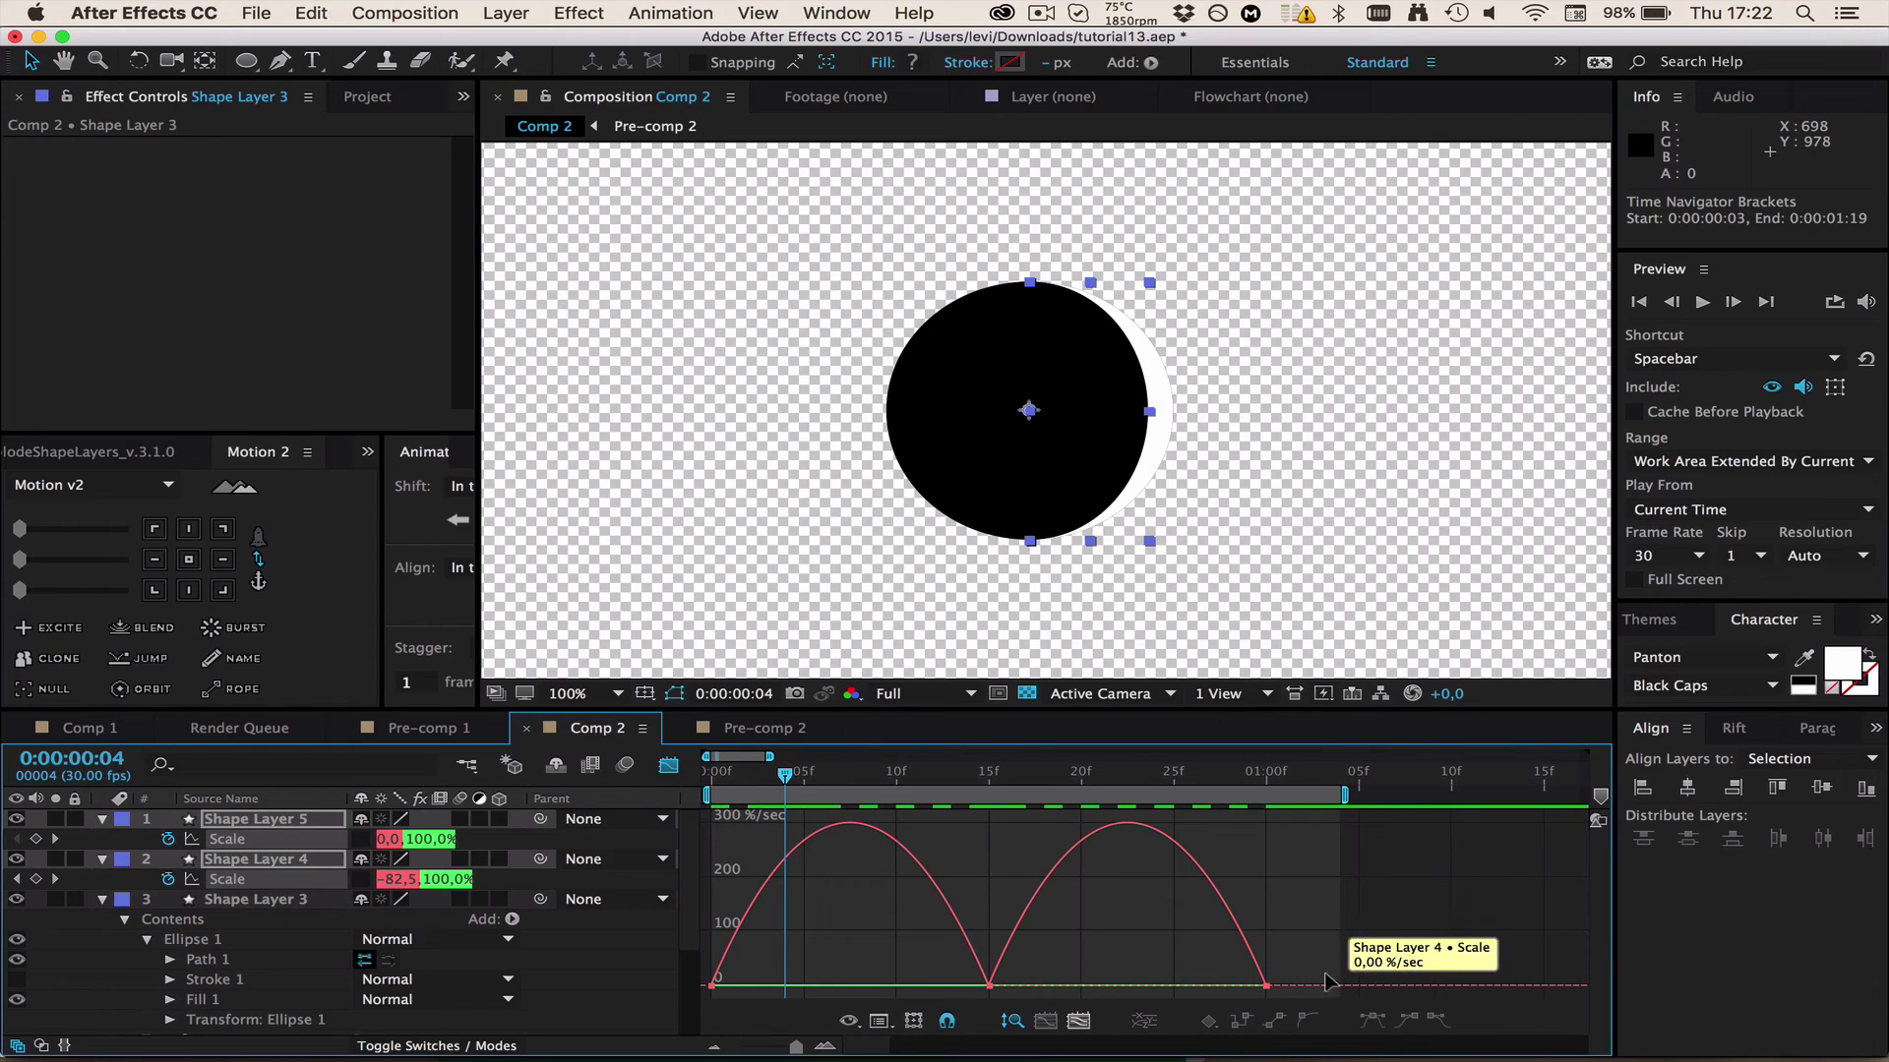
- Drag influence handles to sharpen the 15f speed peak and lengthen the ease out of frame 0
{"action": "left_click_drag", "start_coordinate": [1082, 959], "coordinate": [991, 986]}
{"action": "key", "text": "super+z"}
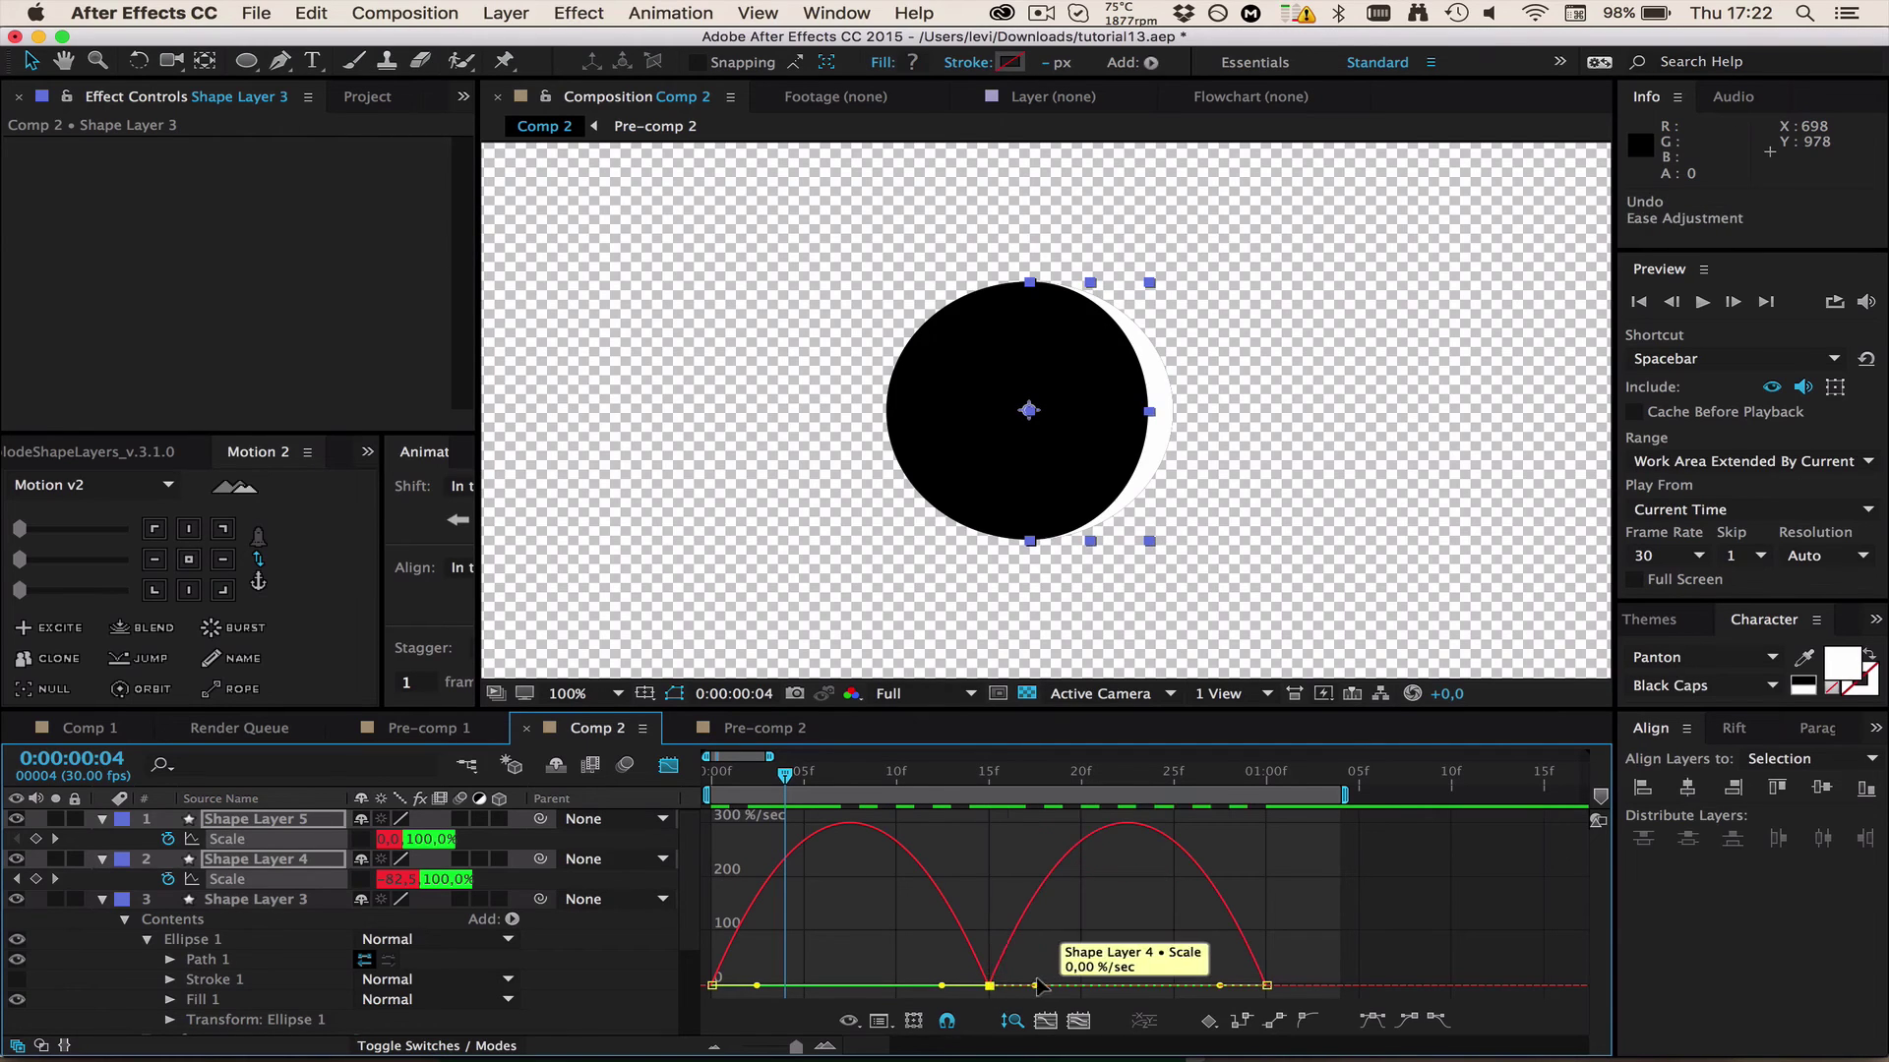
{"action": "mouse_move", "coordinate": [1026, 982]}
{"action": "left_mouse_down"}
{"action": "mouse_move", "coordinate": [949, 987]}
{"action": "mouse_move", "coordinate": [995, 987]}
{"action": "left_mouse_up"}
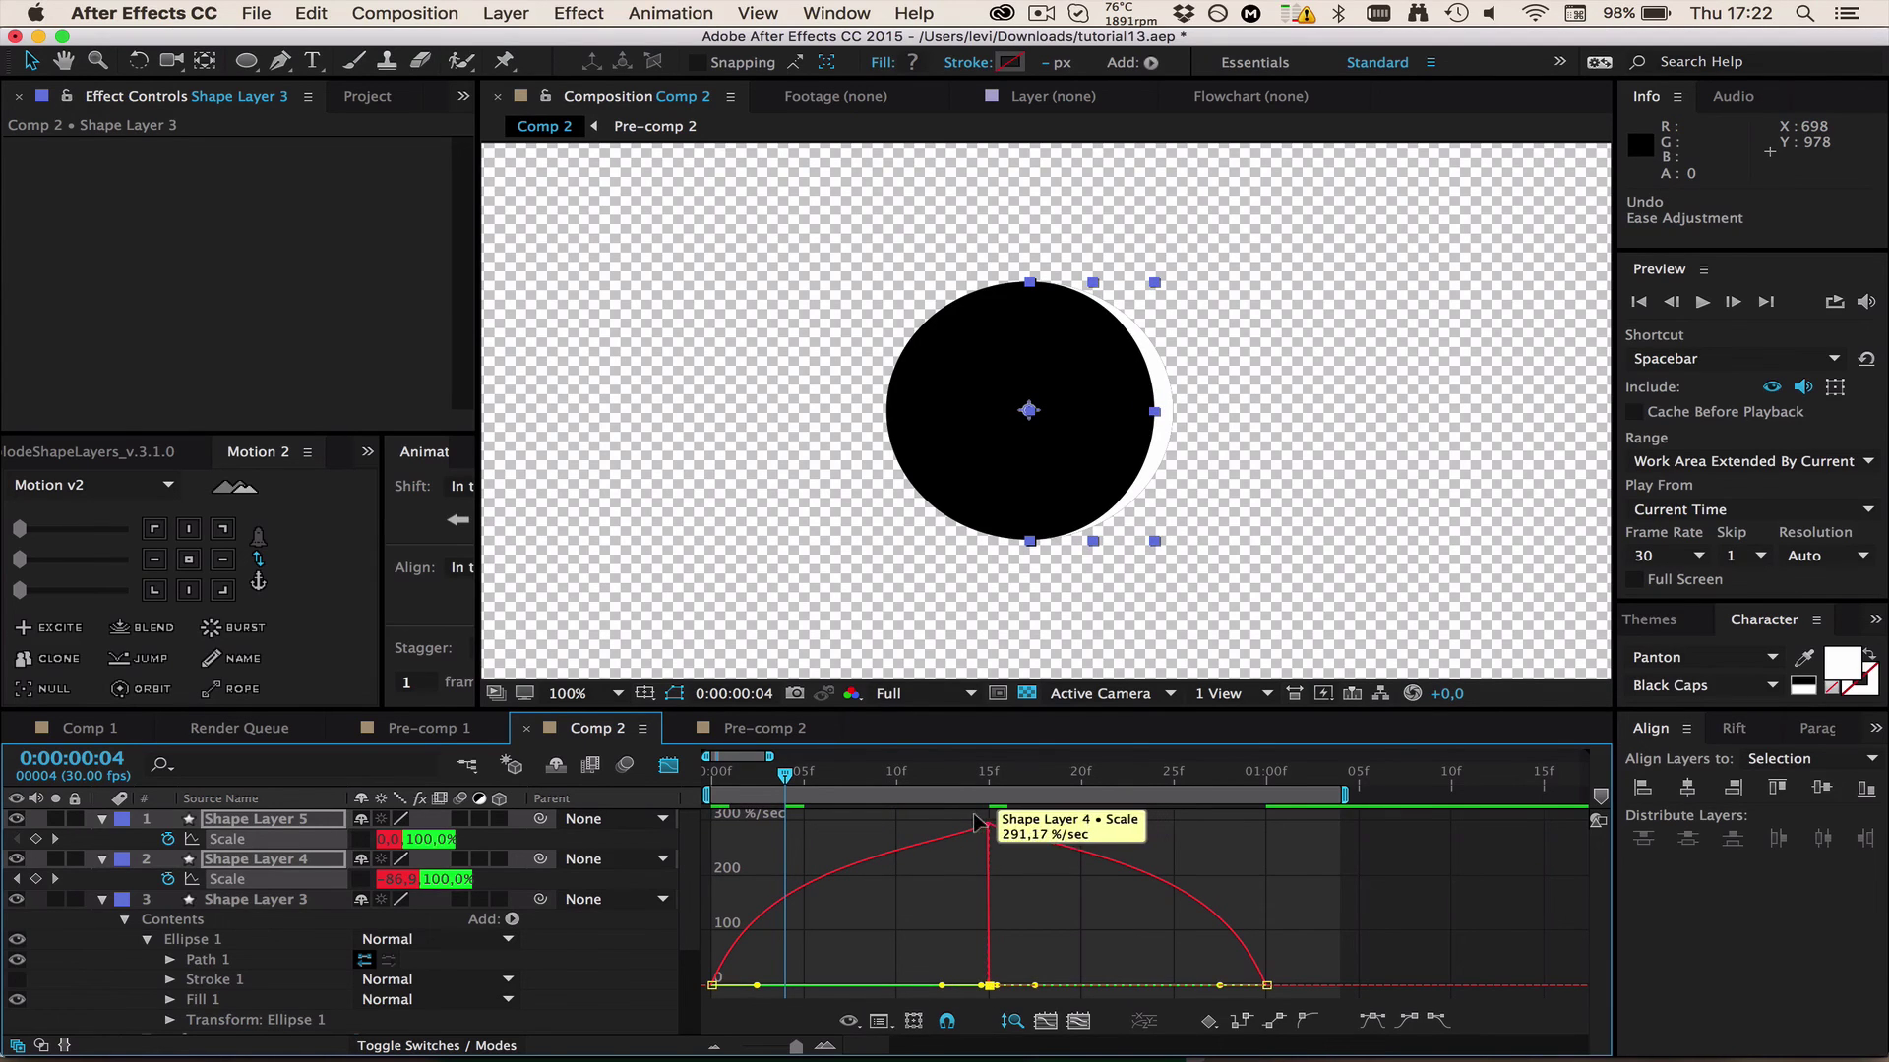
{"action": "left_click", "coordinate": [1272, 985]}
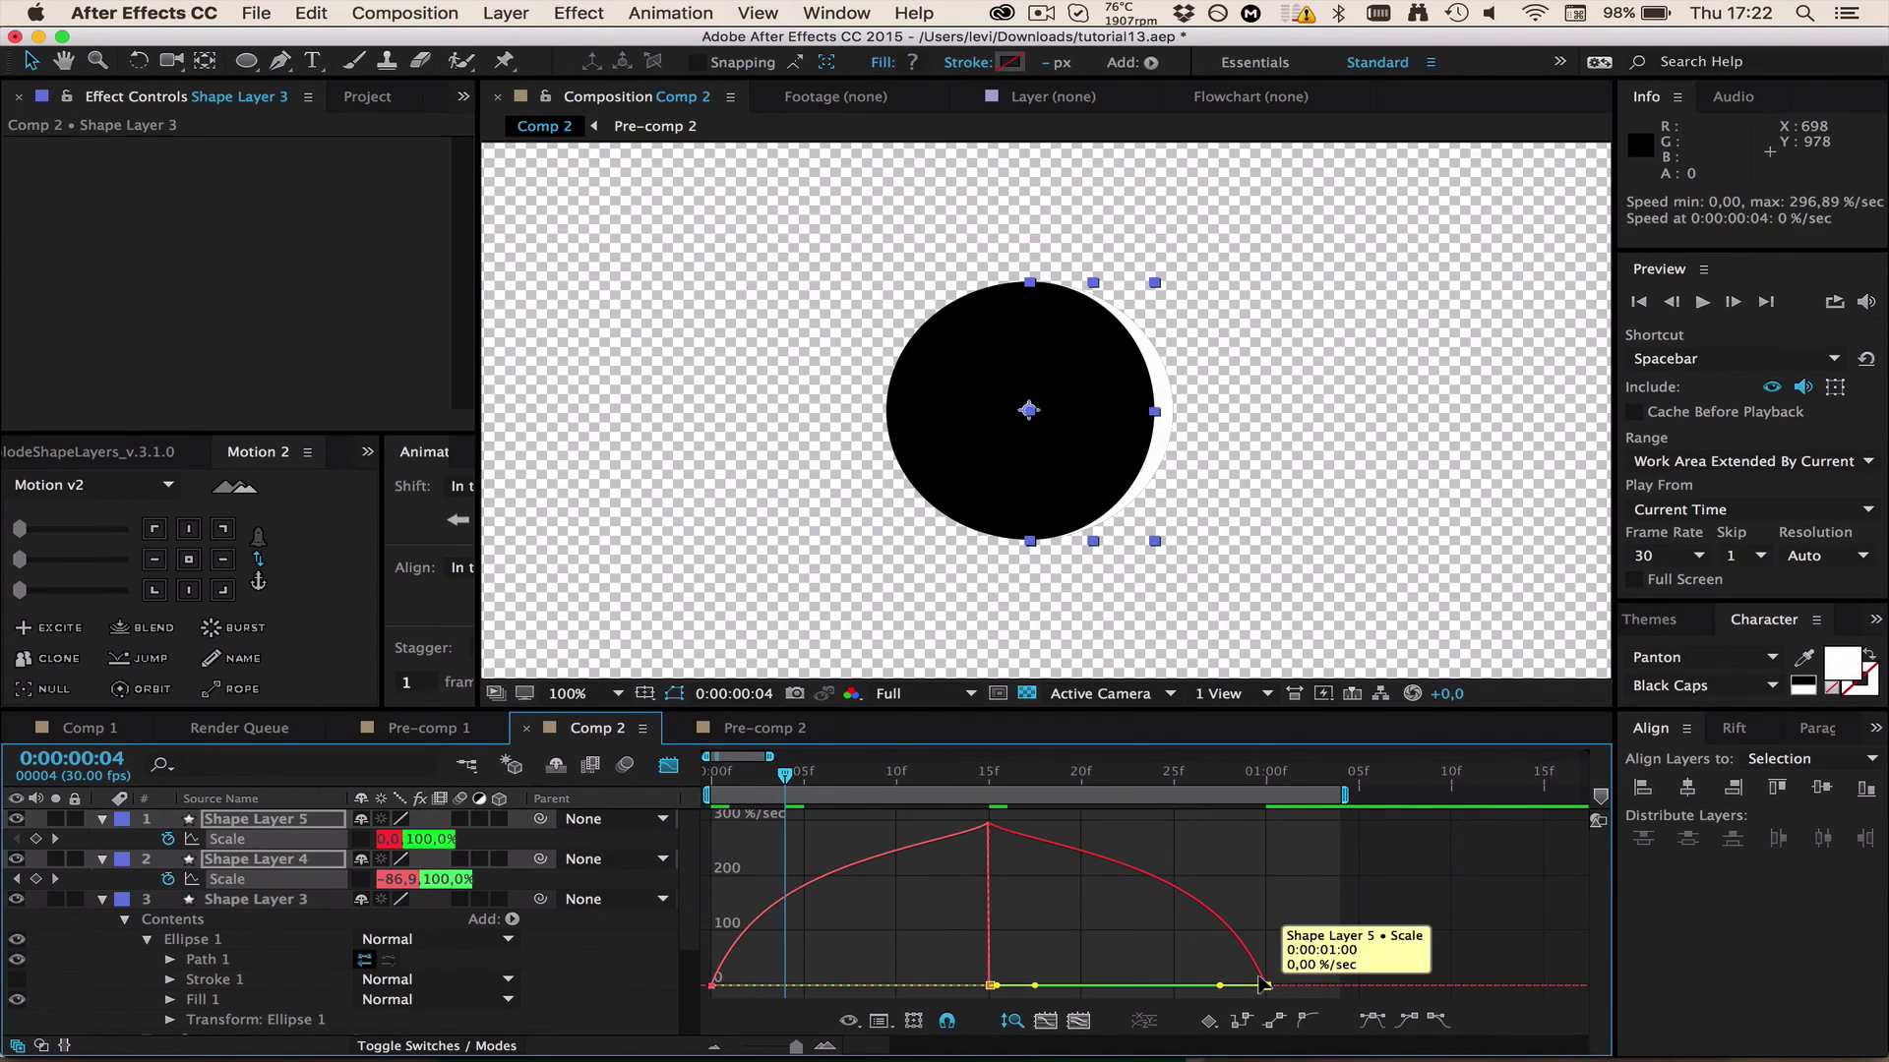
{"action": "left_click", "coordinate": [708, 984]}
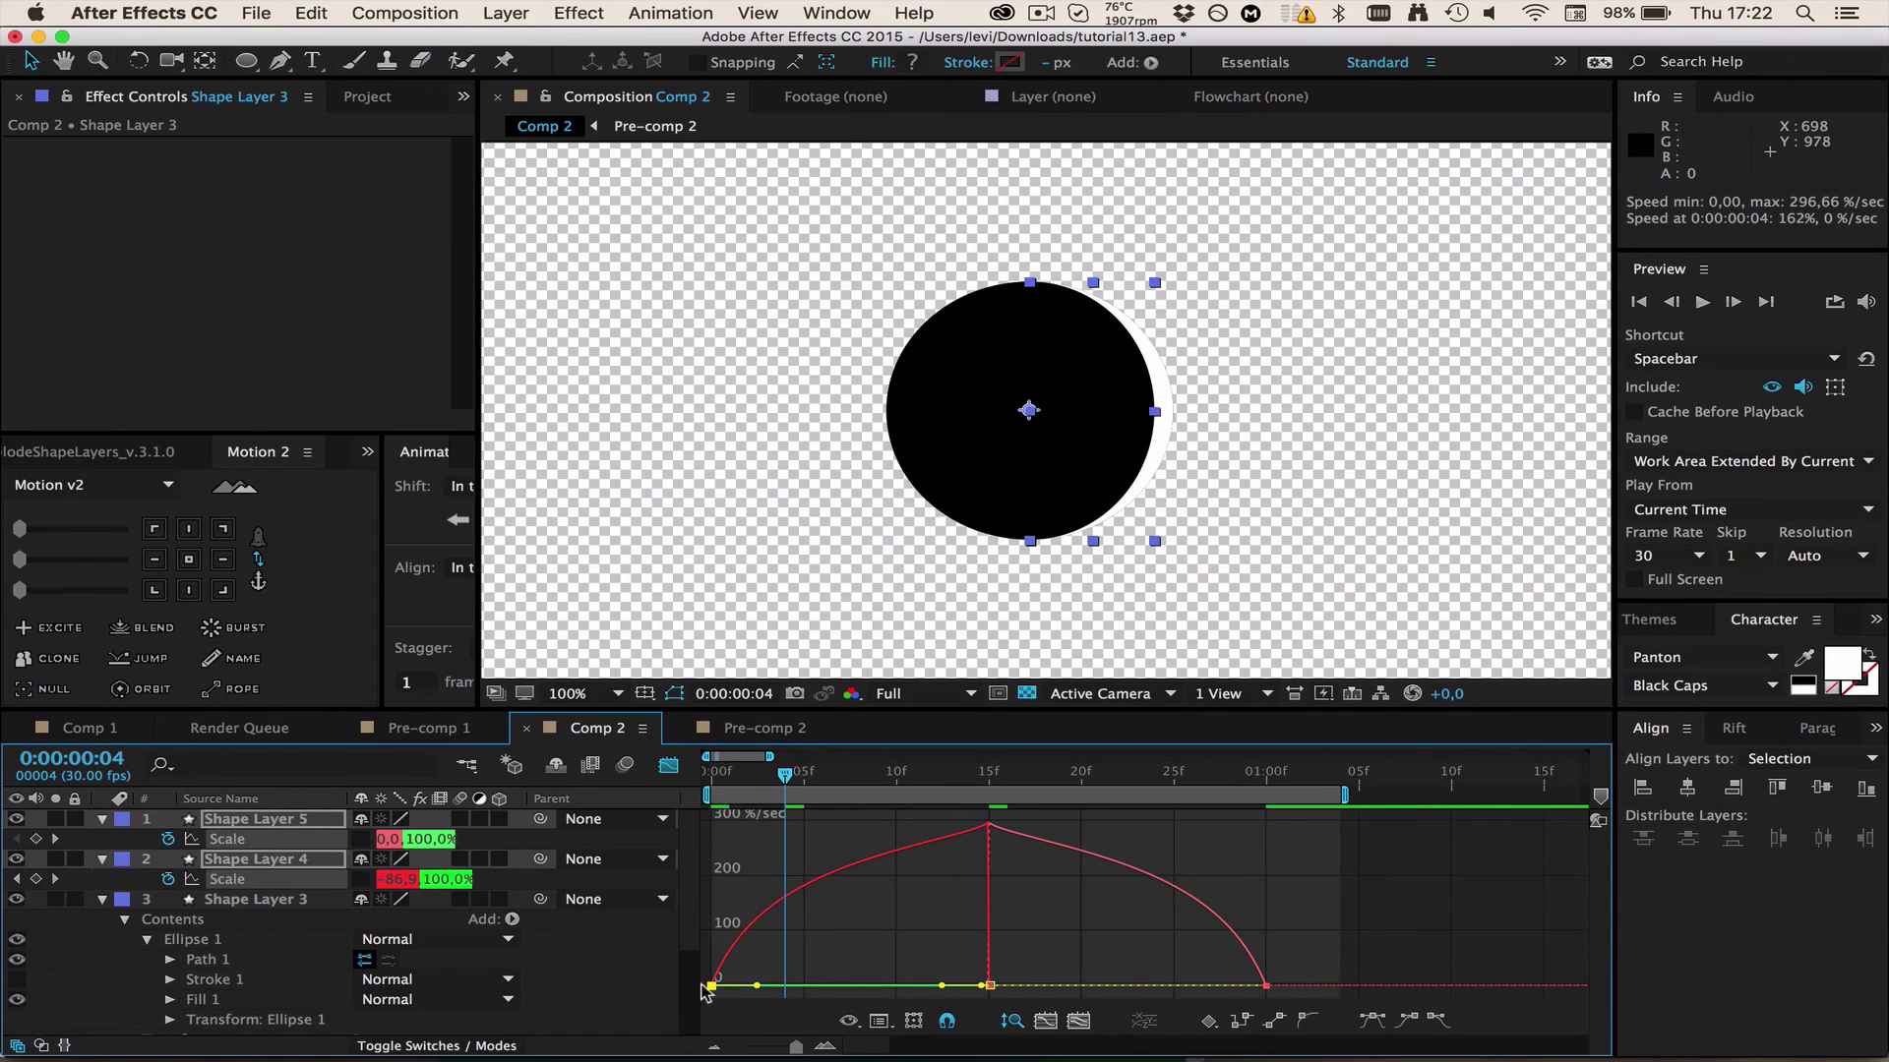
{"action": "left_click_drag", "start_coordinate": [749, 985], "coordinate": [787, 990]}
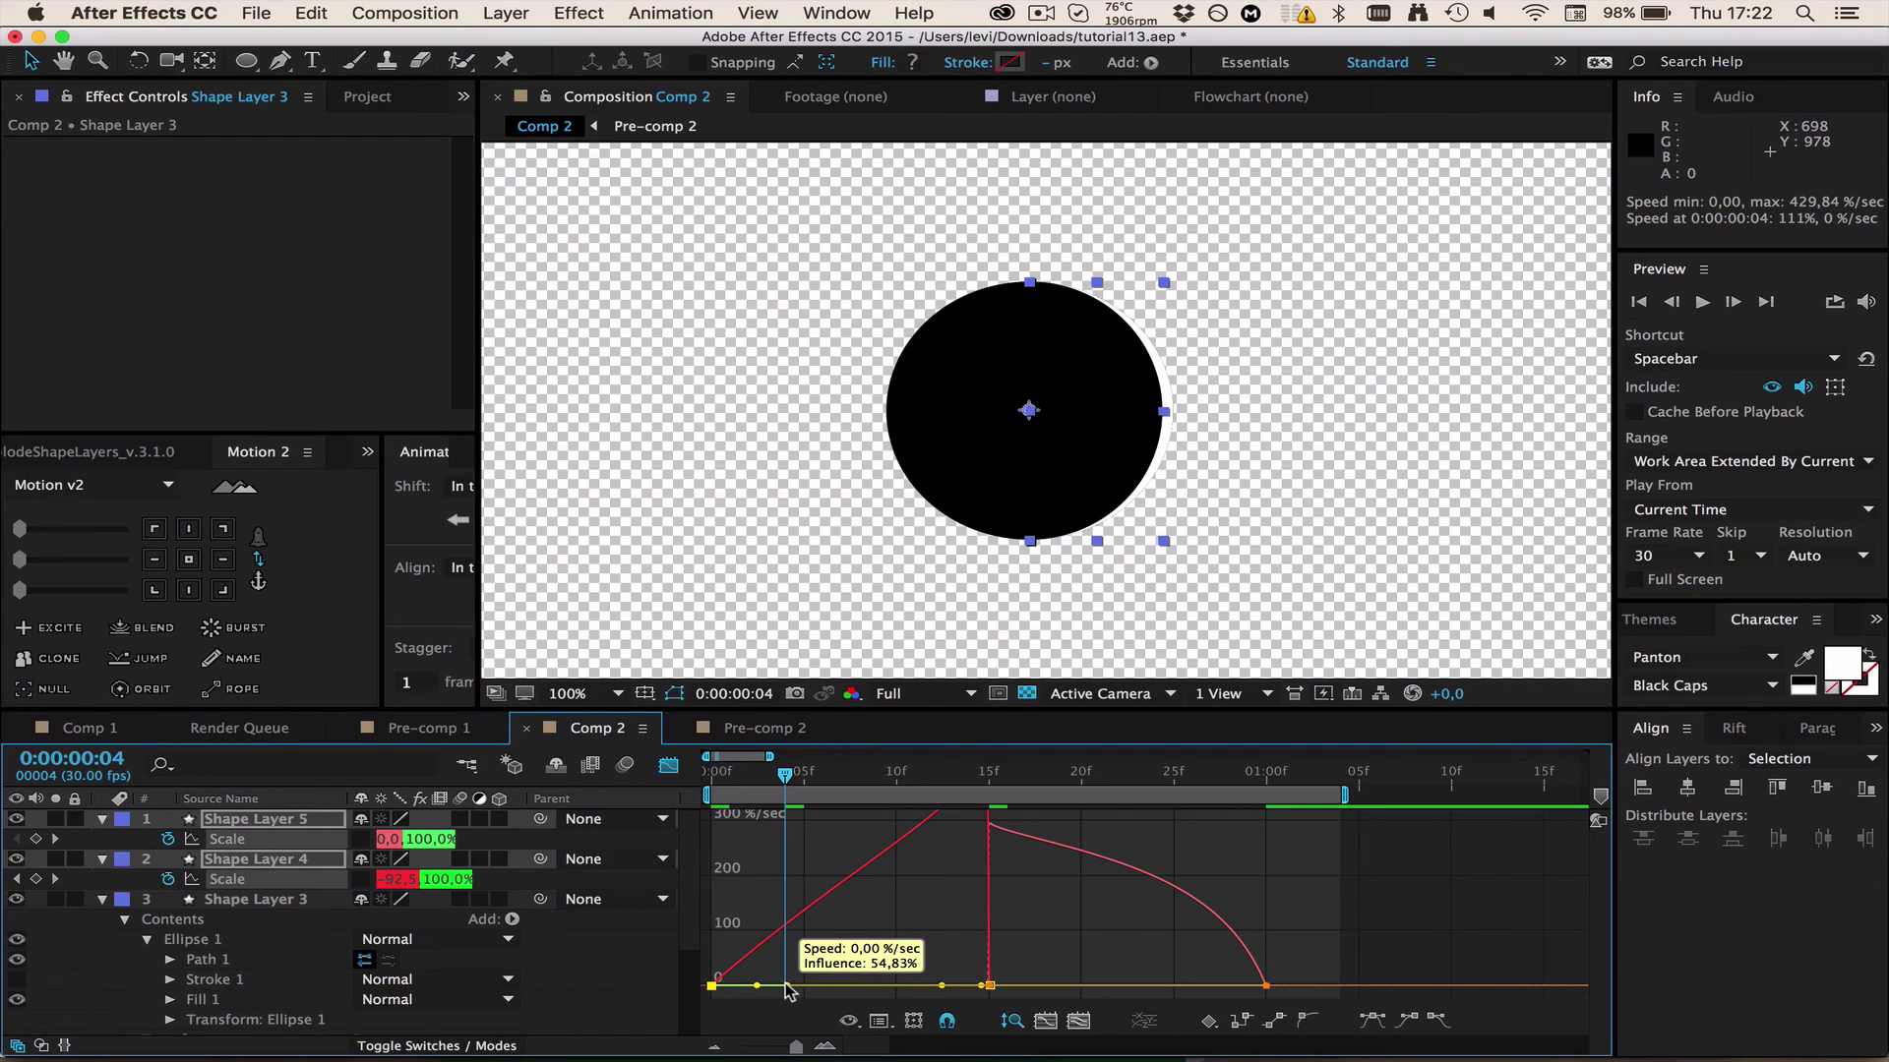
{"action": "left_click_drag", "start_coordinate": [786, 985], "coordinate": [796, 990]}
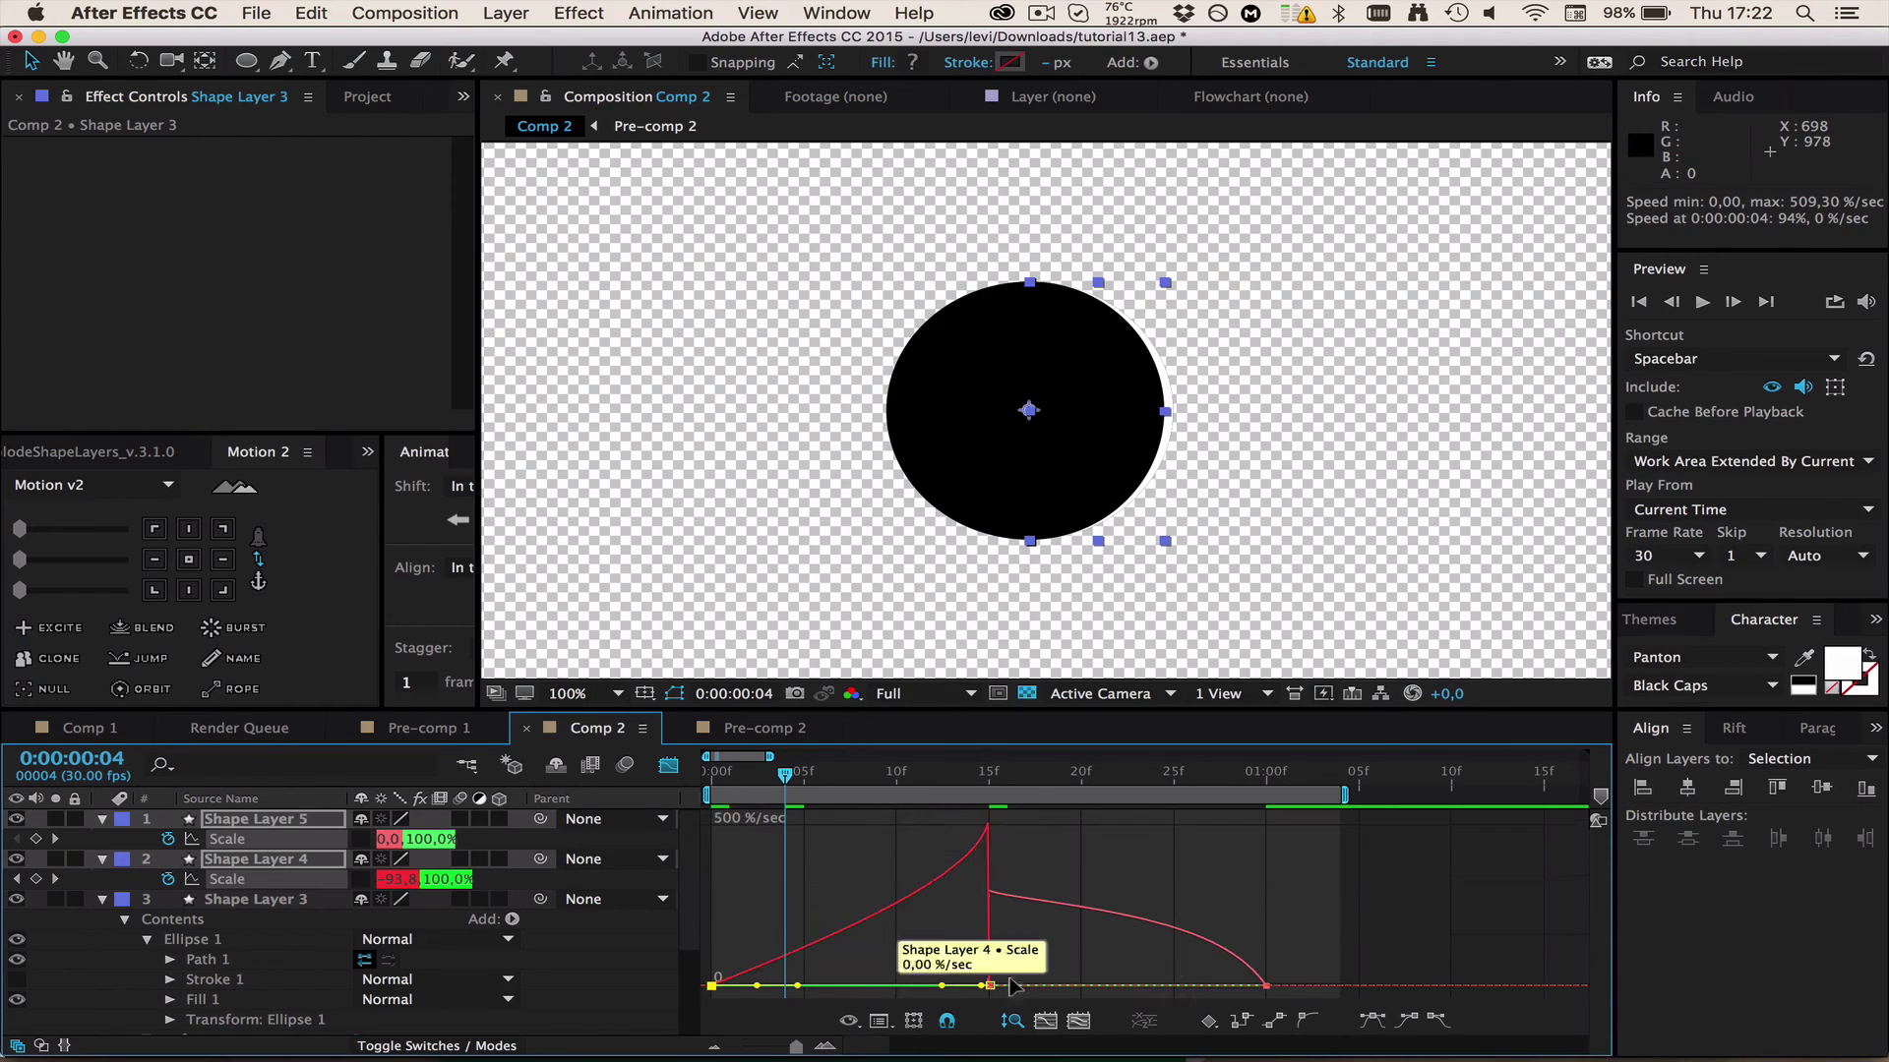
- Enter 6 for the 1:00 keyframe's incoming influence in Keyframe Velocity
{"action": "double_click", "coordinate": [1263, 983]}
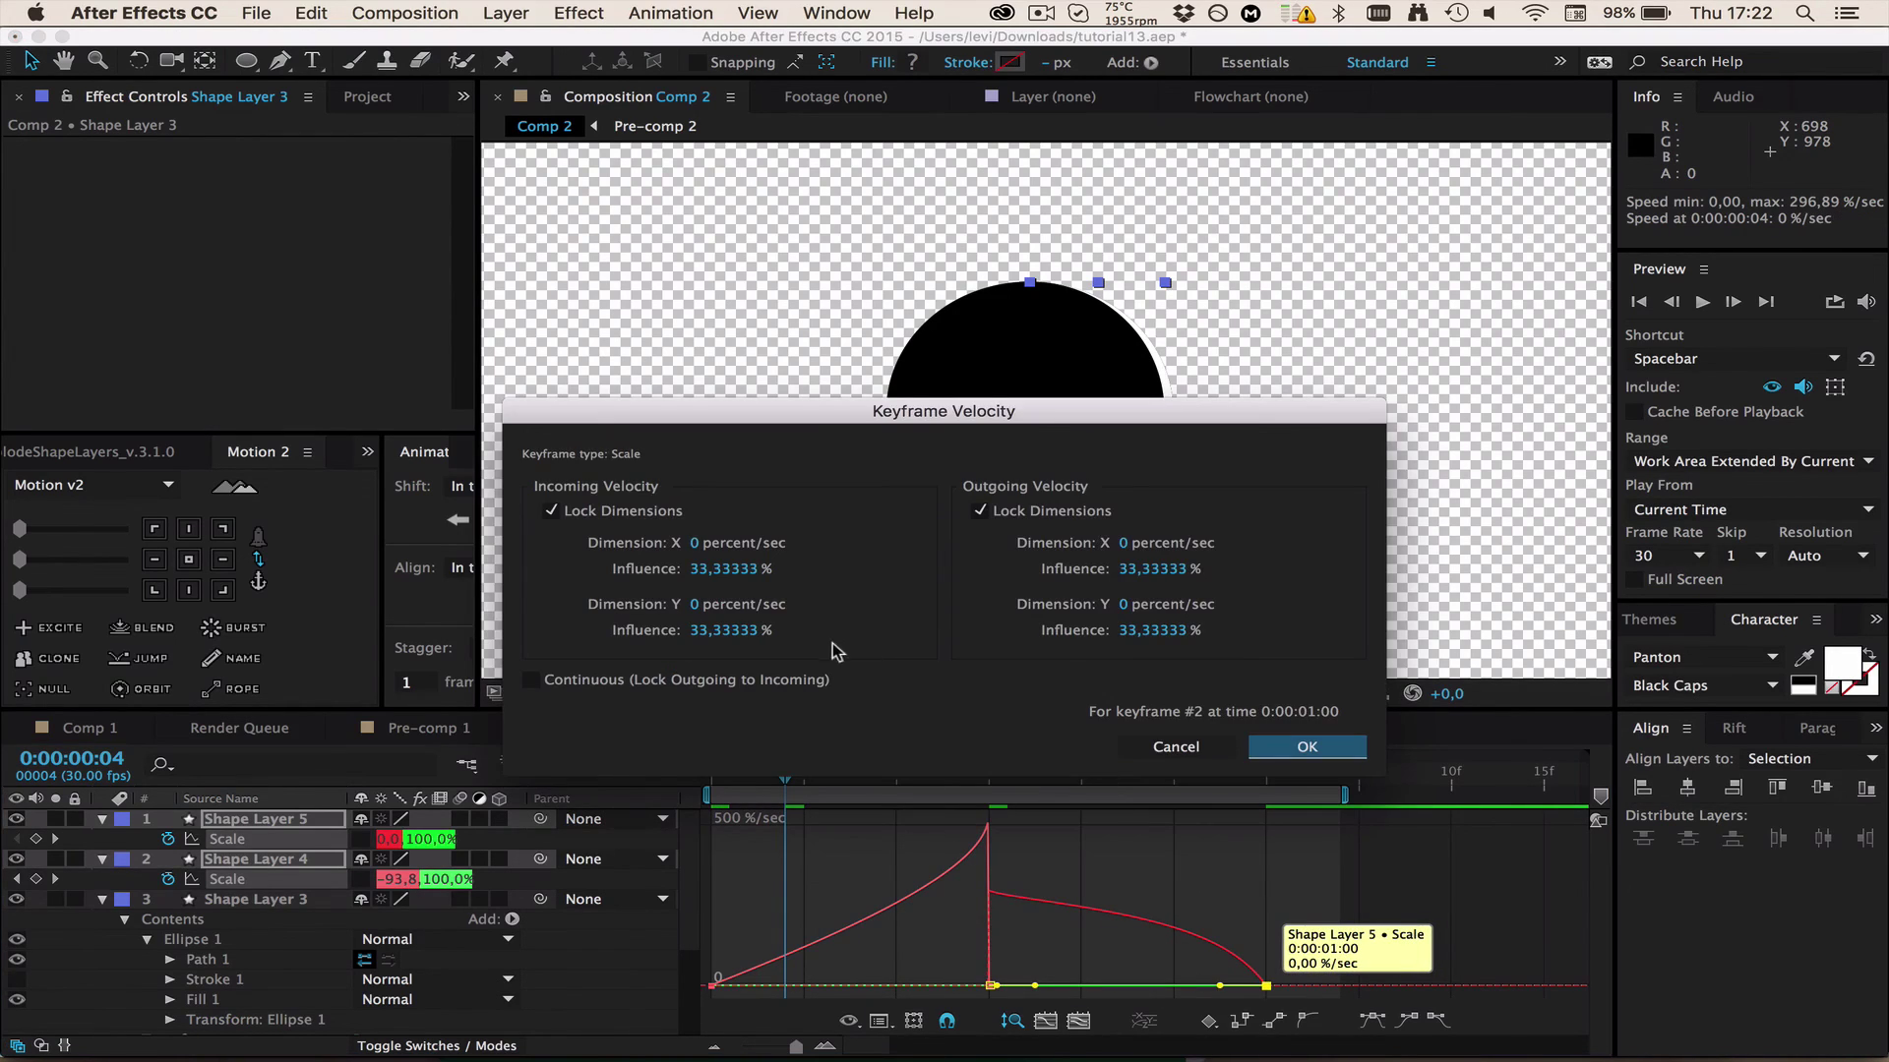
{"action": "left_click", "coordinate": [719, 568]}
{"action": "type", "text": "62,83"}
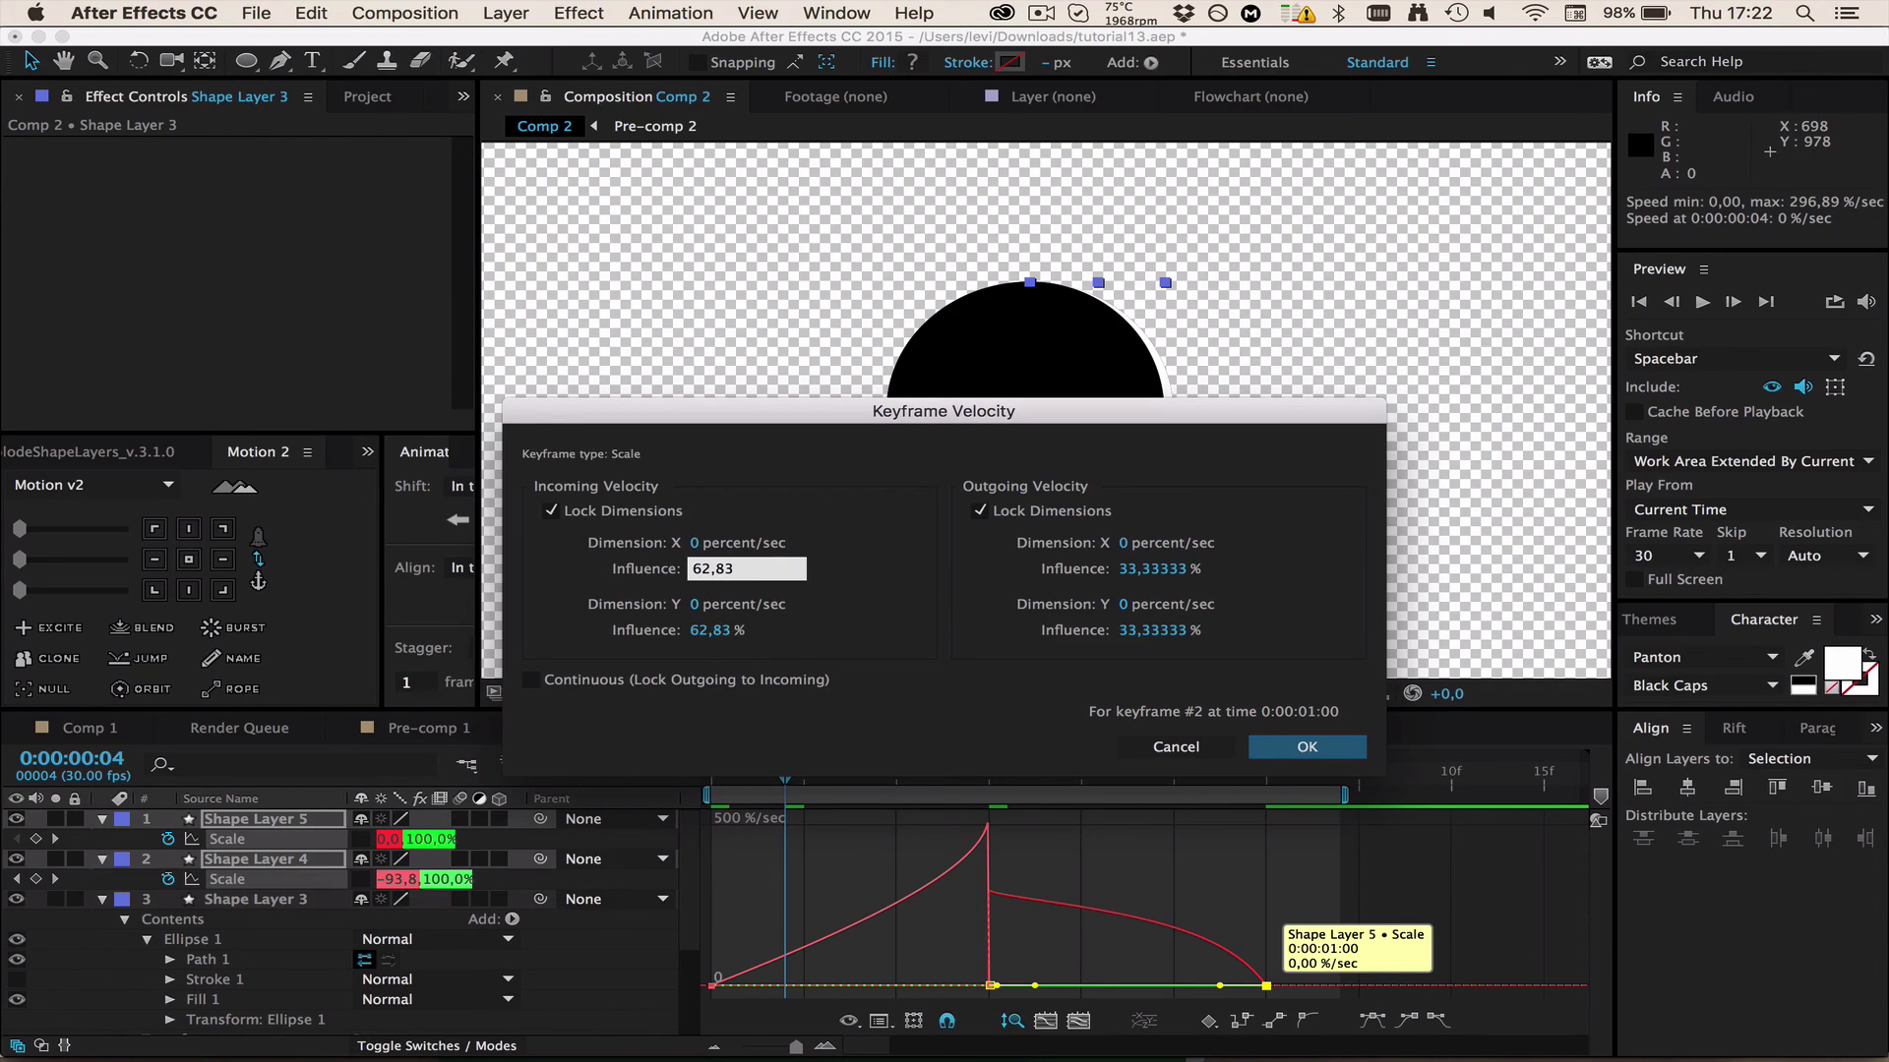
{"action": "left_click", "coordinate": [1304, 747]}
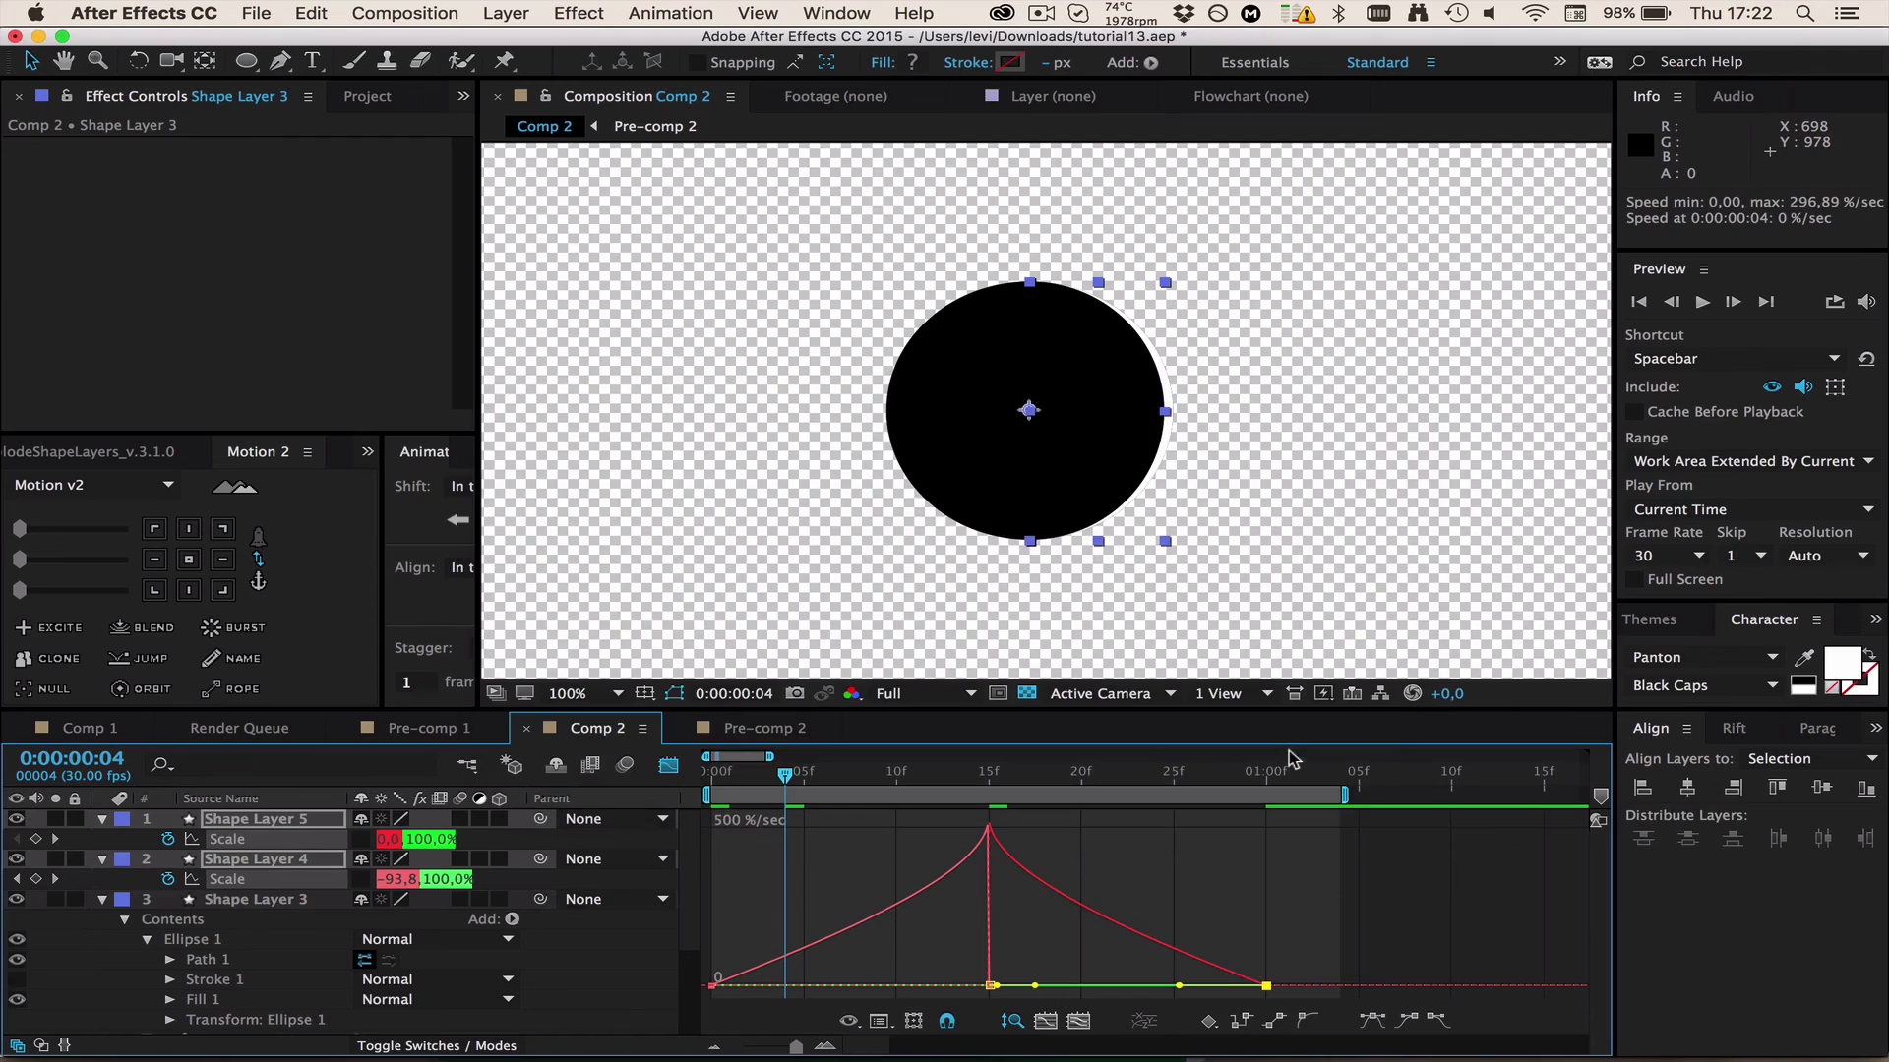
- Return to the layer bars and preview the finished flip from the first frame
{"action": "left_click", "coordinate": [668, 766]}
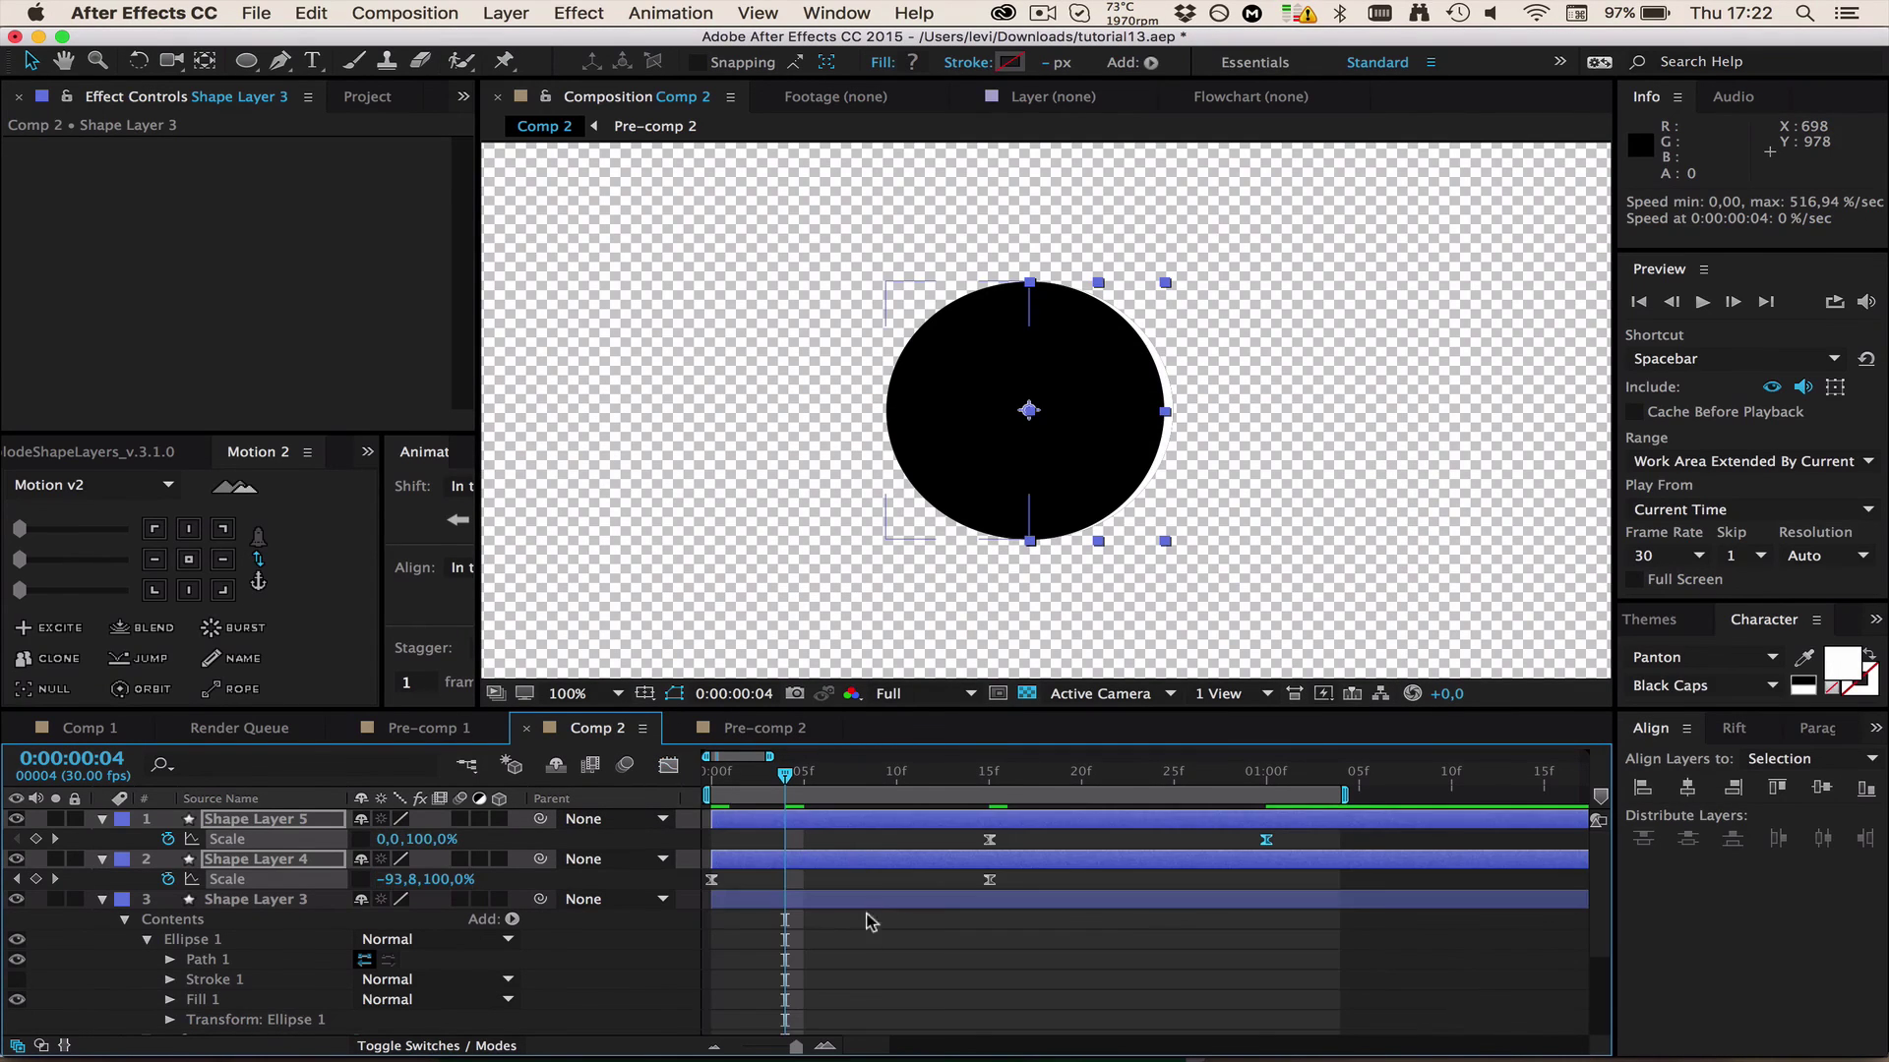
{"action": "key", "text": "super+shift+a"}
{"action": "key", "text": "Page_Up"}
{"action": "key", "text": "Page_Up"}
{"action": "key", "text": "Page_Up"}
{"action": "key", "text": "Page_Up"}
{"action": "key", "text": "h"}
{"action": "key", "text": "space"}
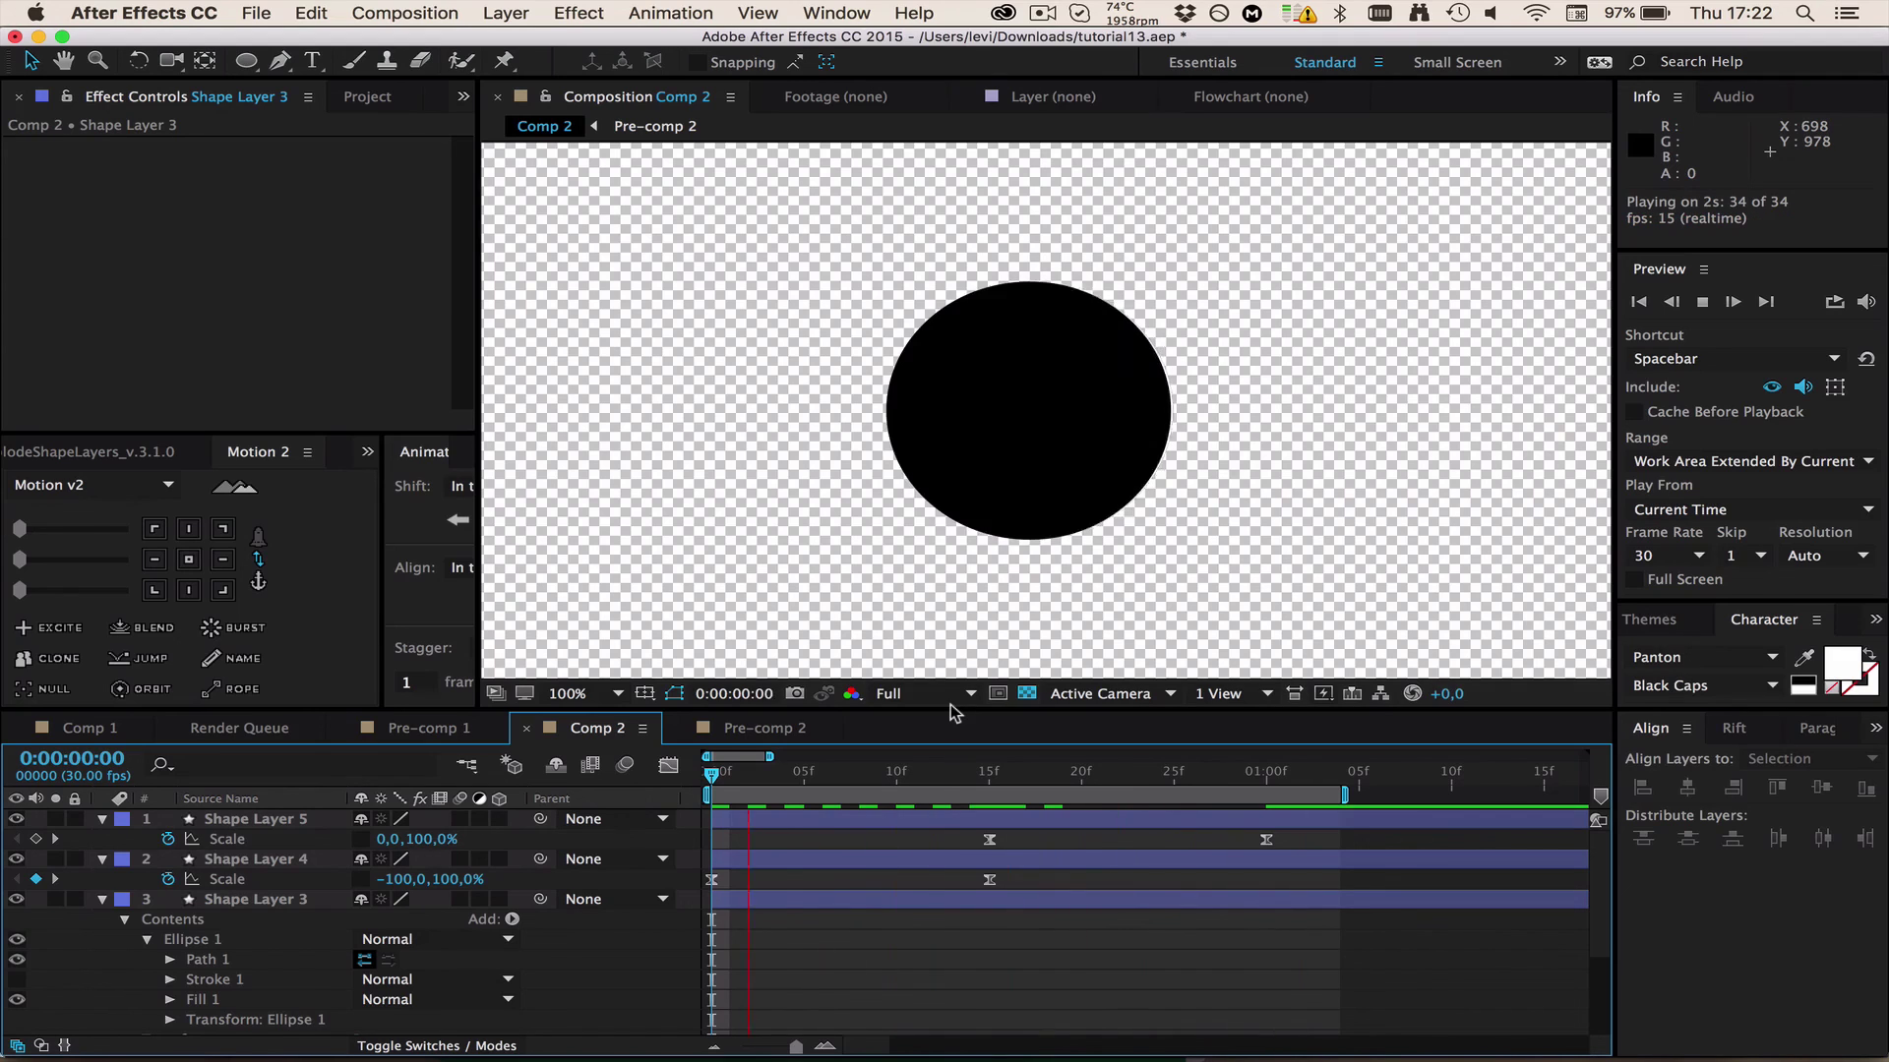
{"action": "key", "text": "space"}
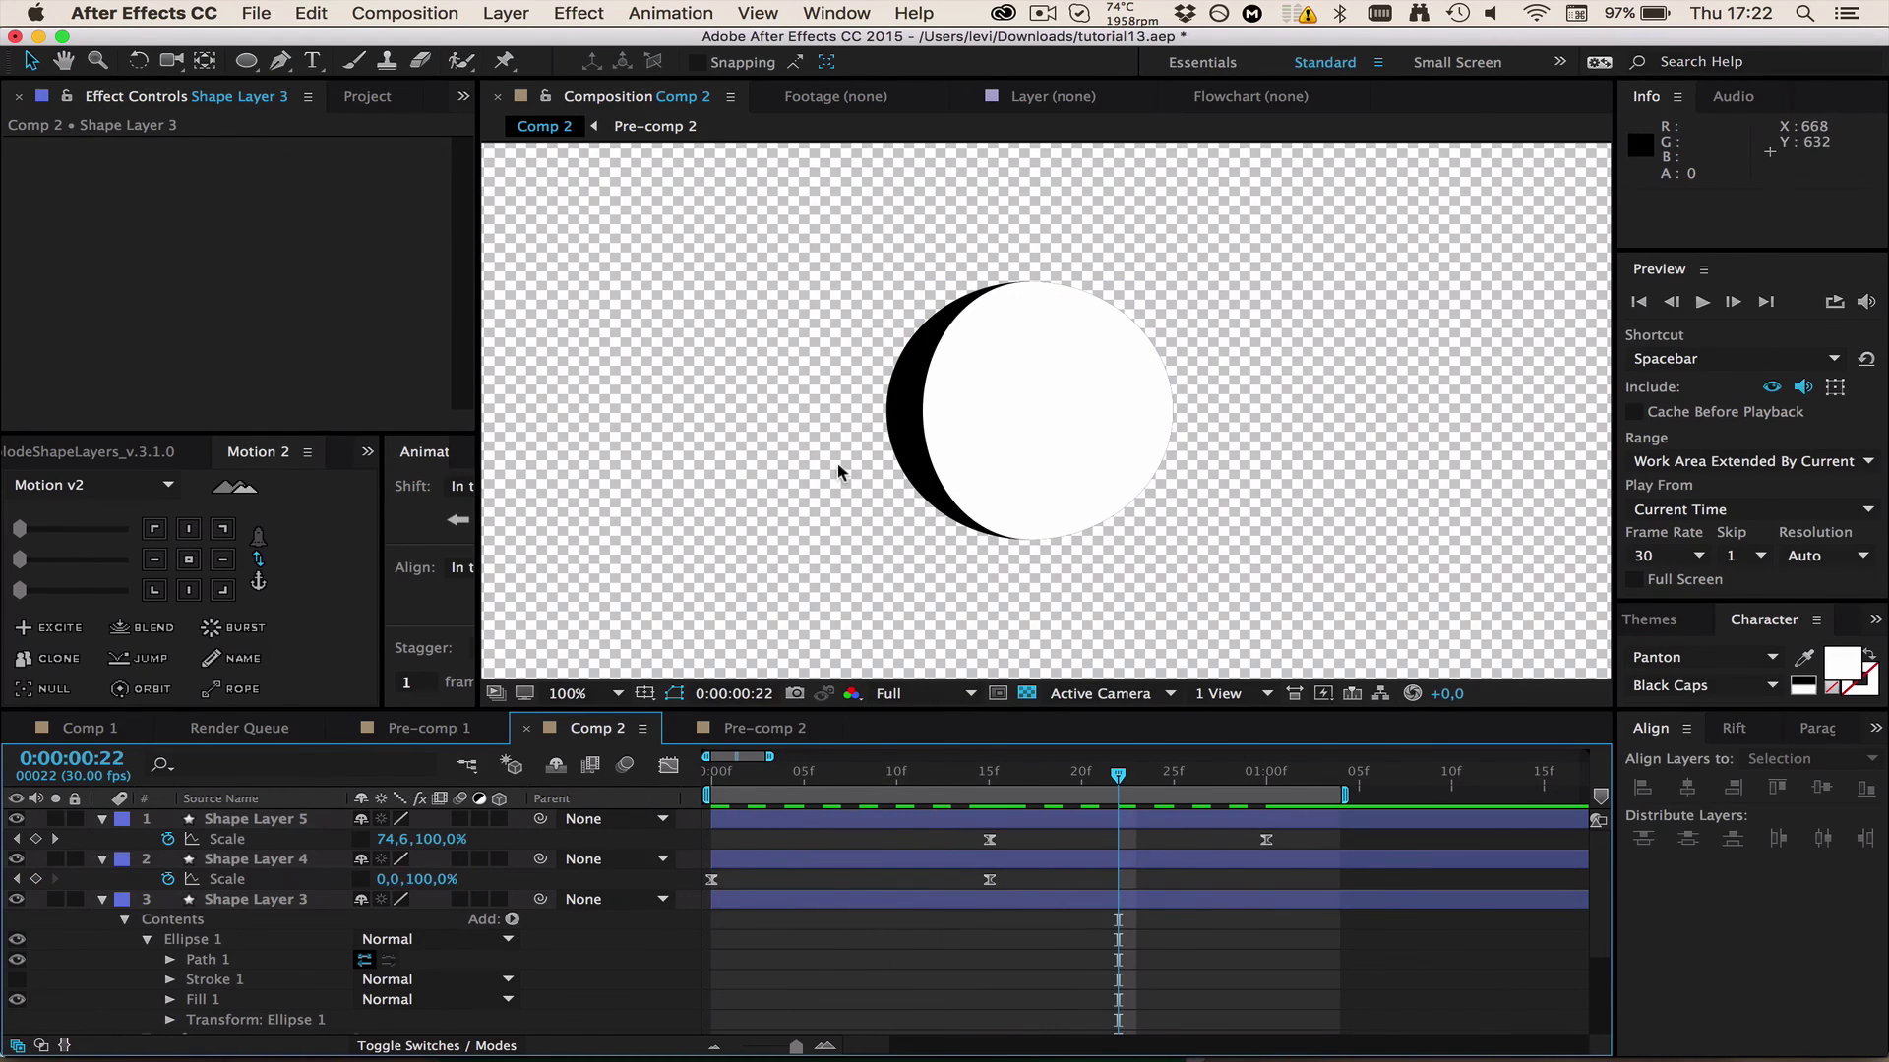
- Check the Pre-comp 1 and Pre-comp 2 tabs, then collapse all Comp 2 layer properties
{"action": "left_click", "coordinate": [425, 730]}
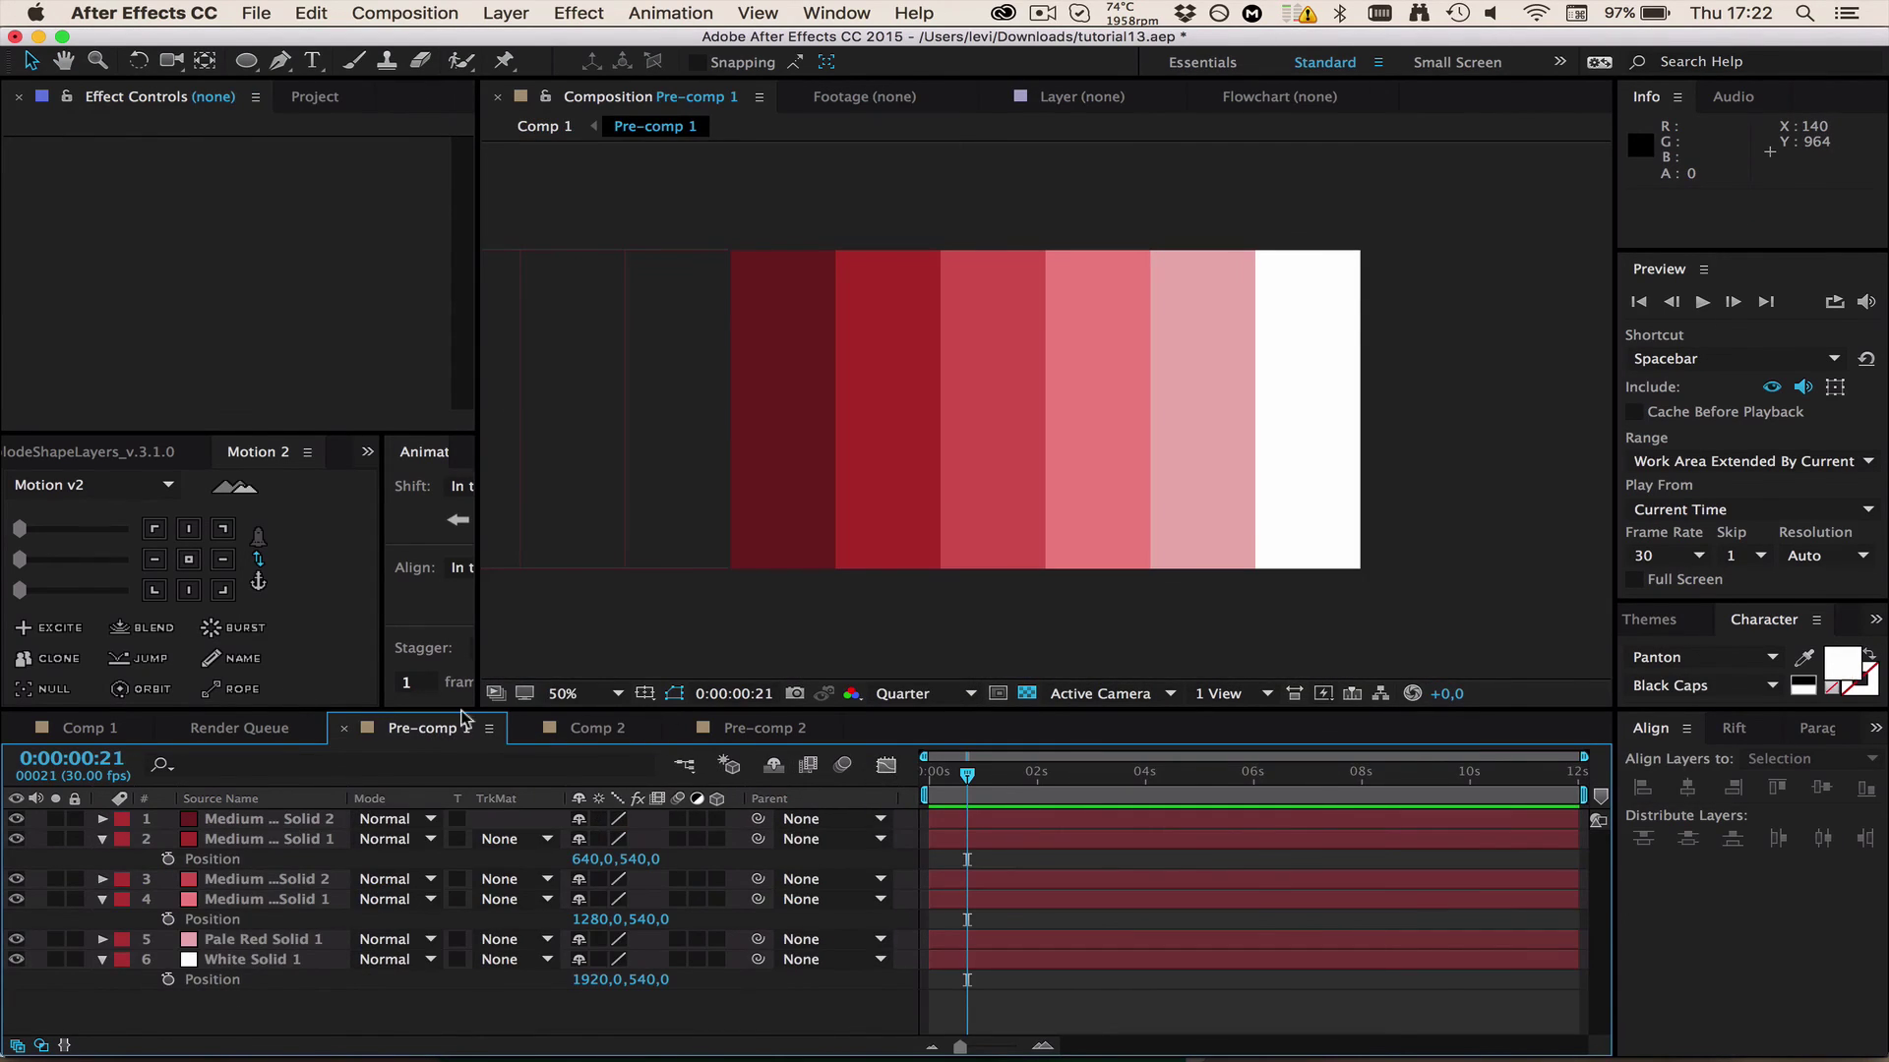
{"action": "left_click", "coordinate": [593, 729]}
{"action": "left_click", "coordinate": [763, 729]}
{"action": "left_click", "coordinate": [593, 728]}
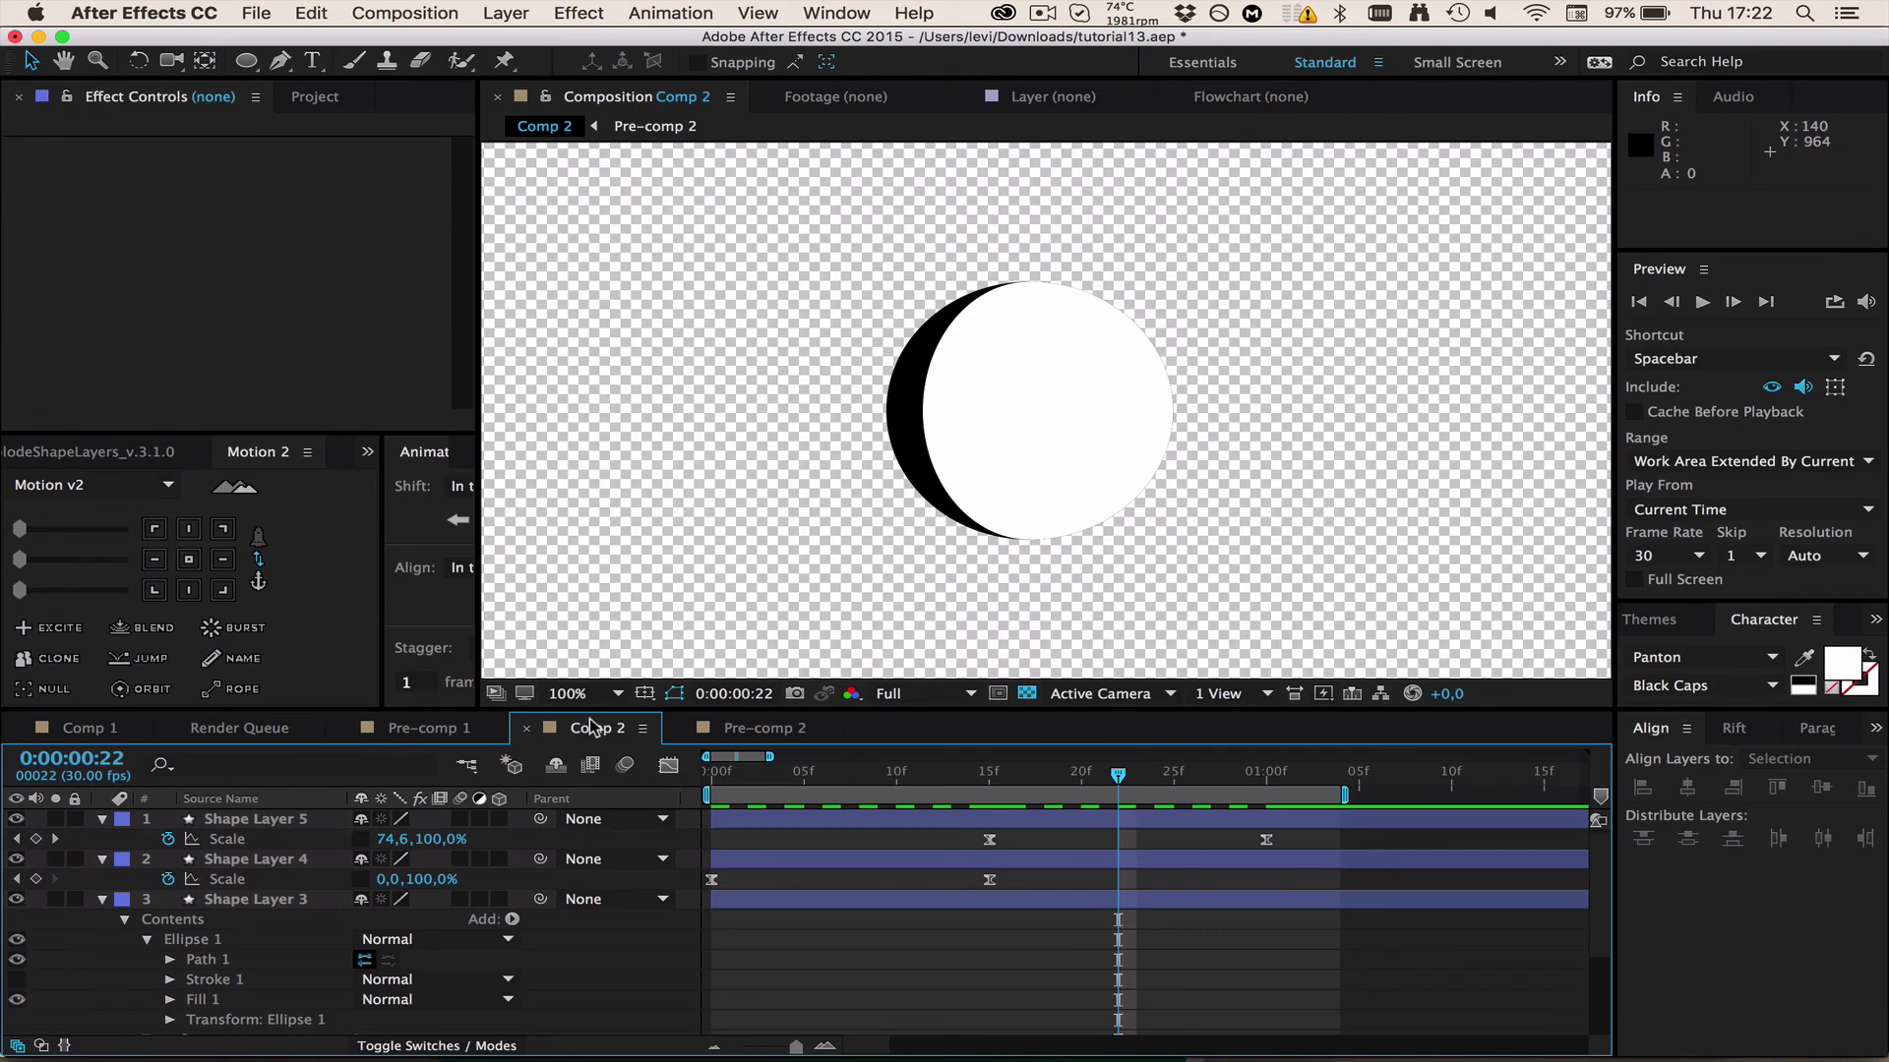
{"action": "key", "text": "super+a"}
{"action": "key", "text": "super+grave"}
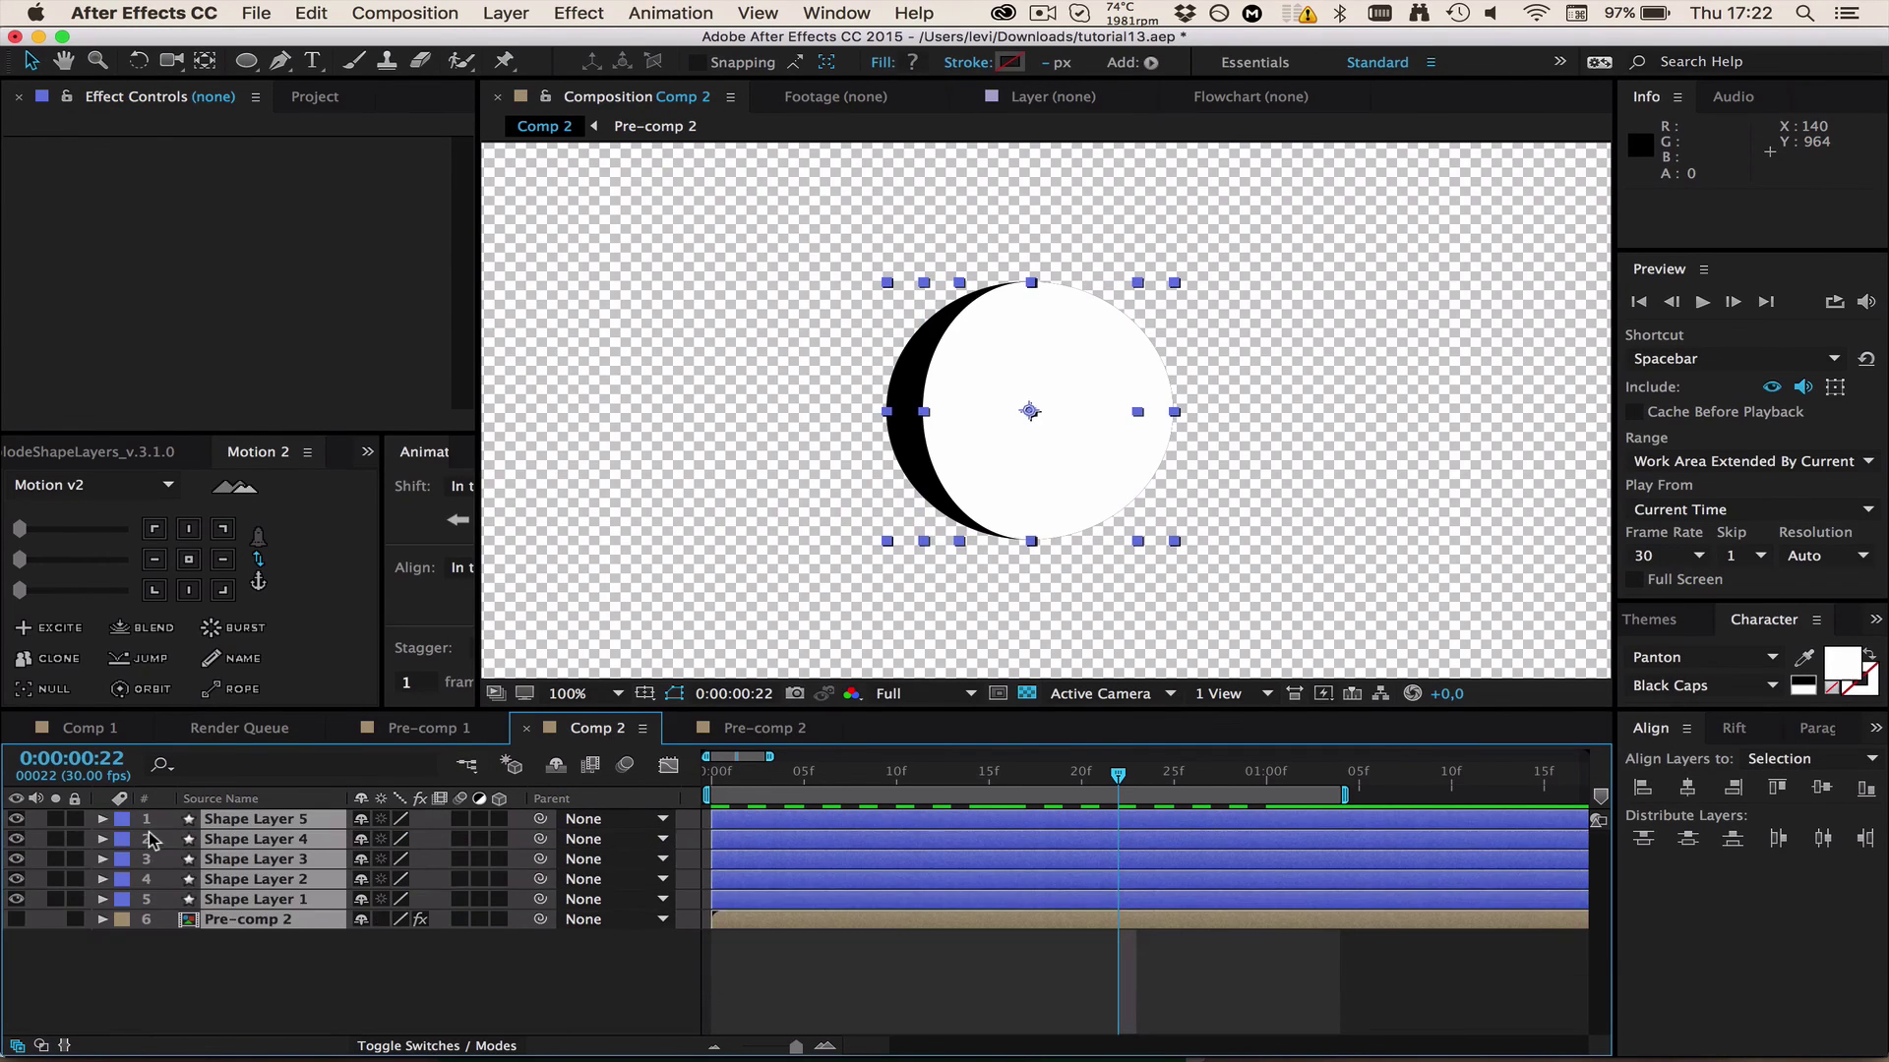
{"action": "left_click", "coordinate": [528, 947]}
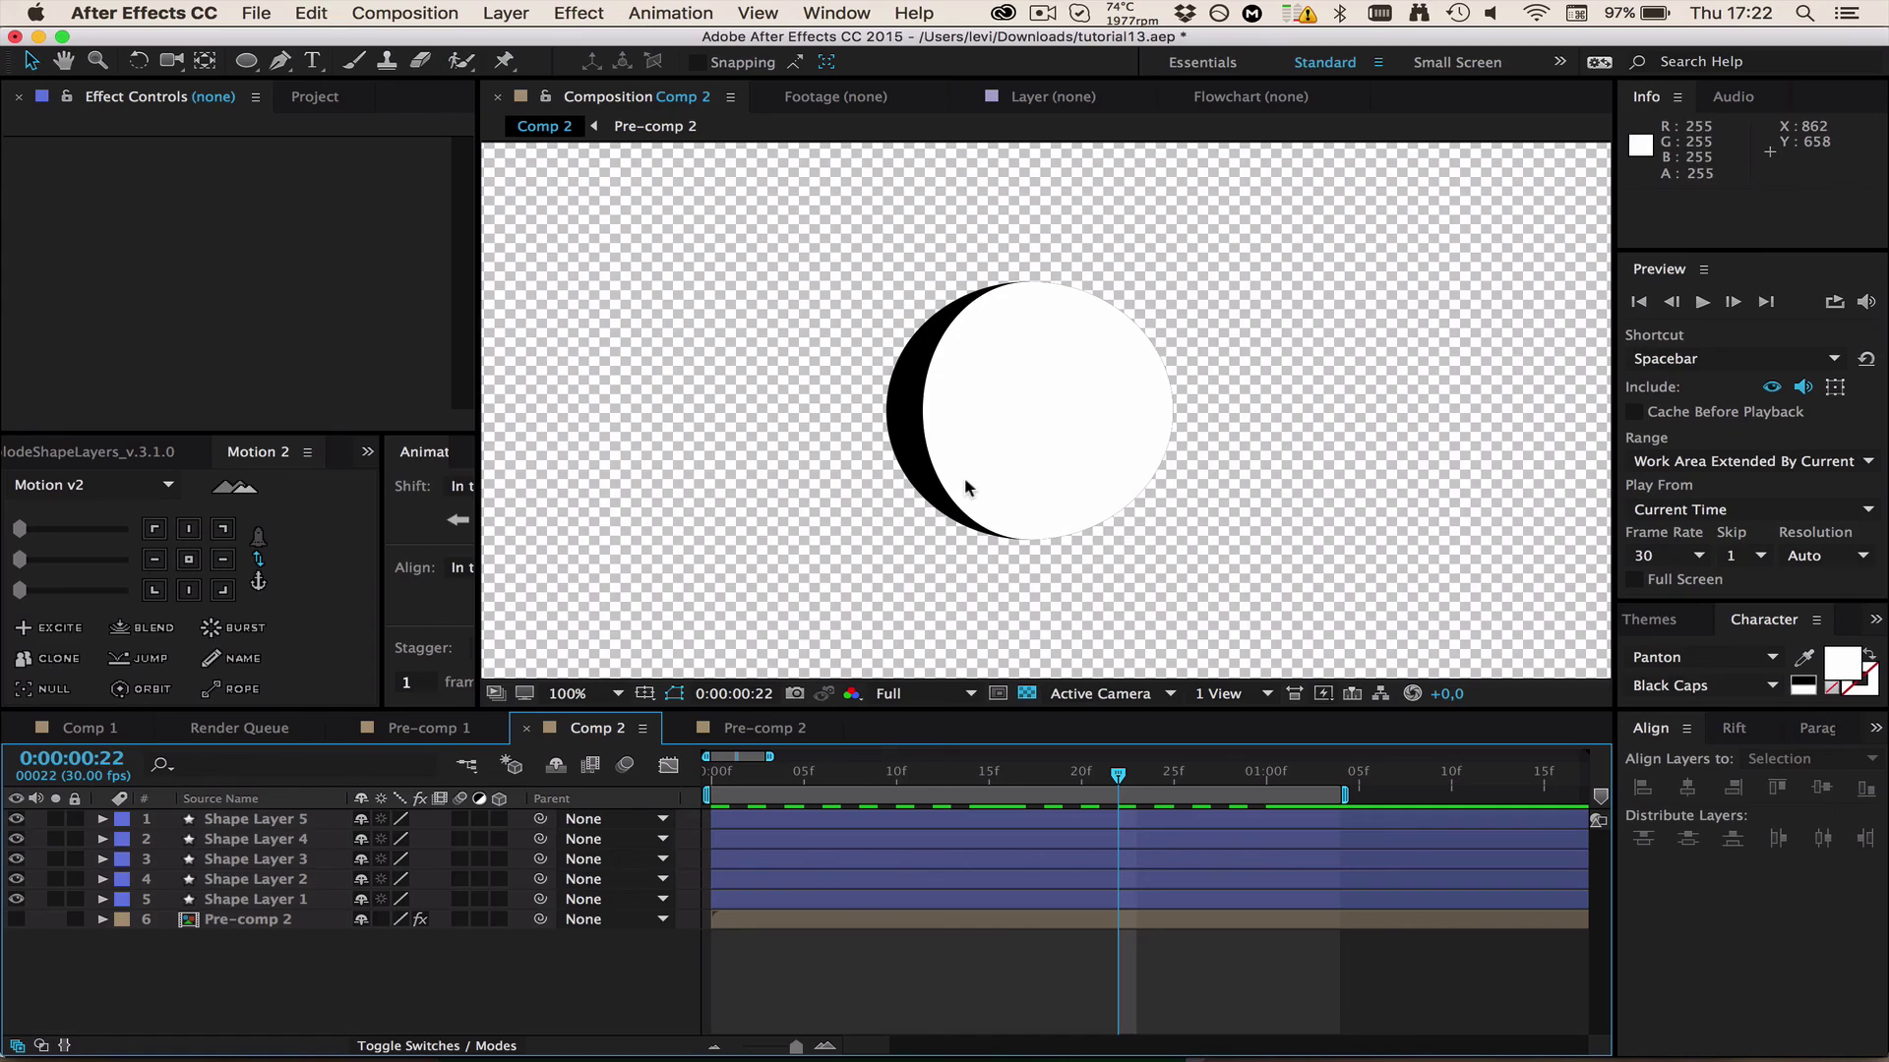